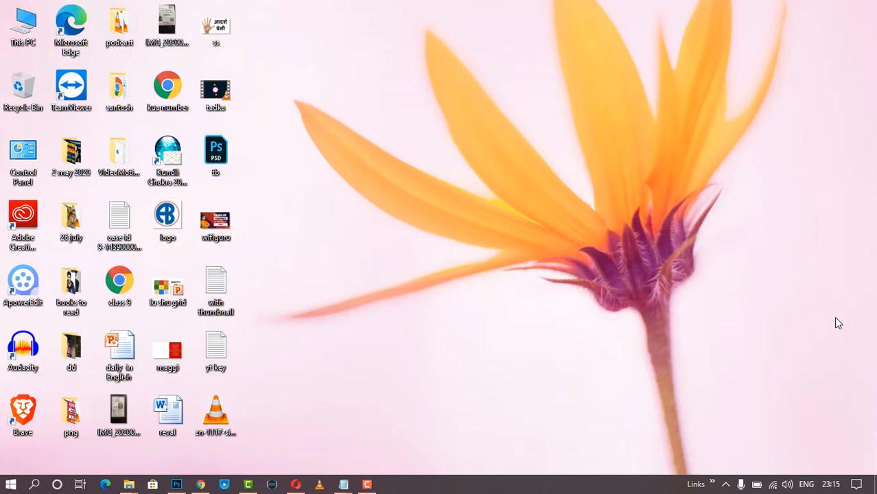
- Launch Word 2010 by running winword from the Run dialog
{"action": "key", "text": "super+r"}
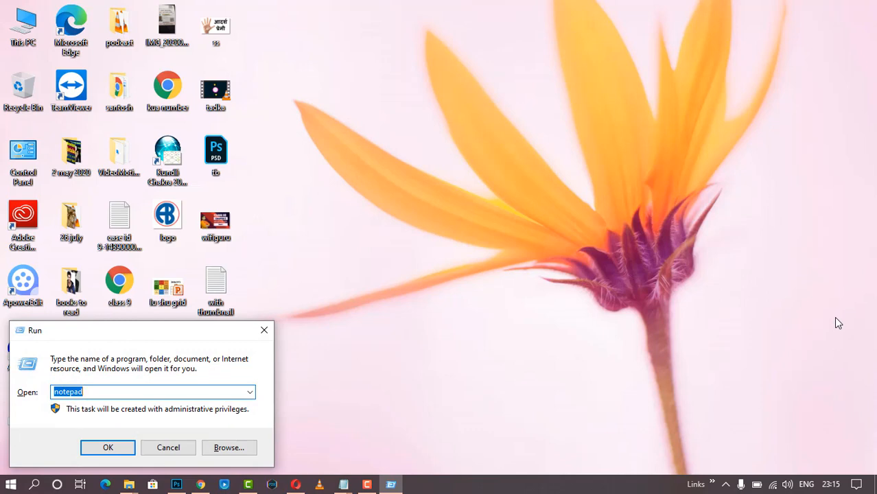
{"action": "type", "text": "winw"}
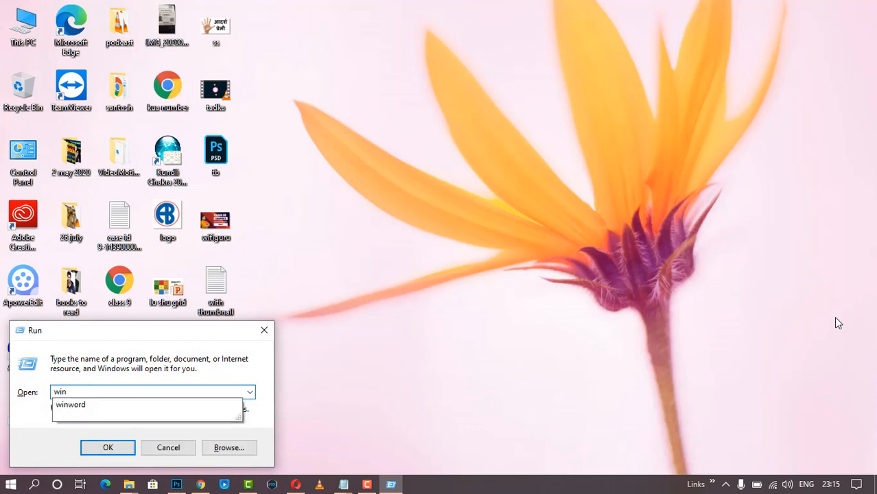
{"action": "type", "text": "ord"}
{"action": "key", "text": "Return"}
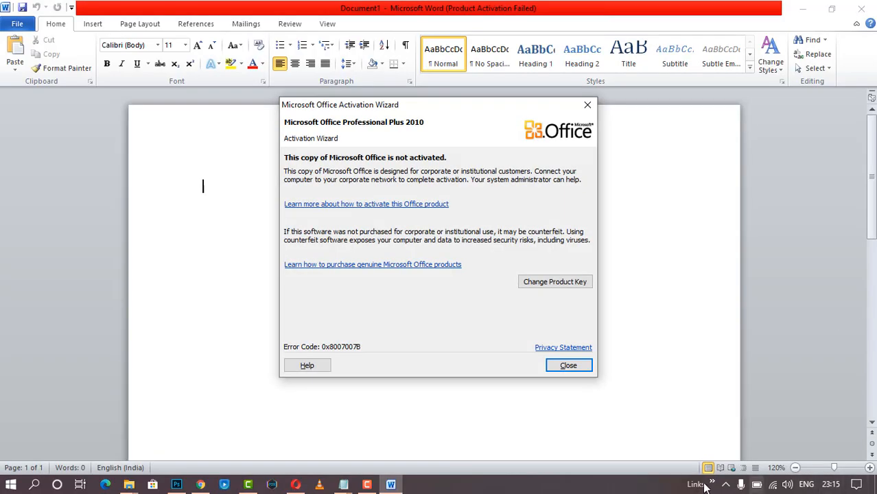
- Dismiss the activation notice and paste the two Lorem Ipsum headings with their paragraphs
{"action": "left_click", "coordinate": [571, 365]}
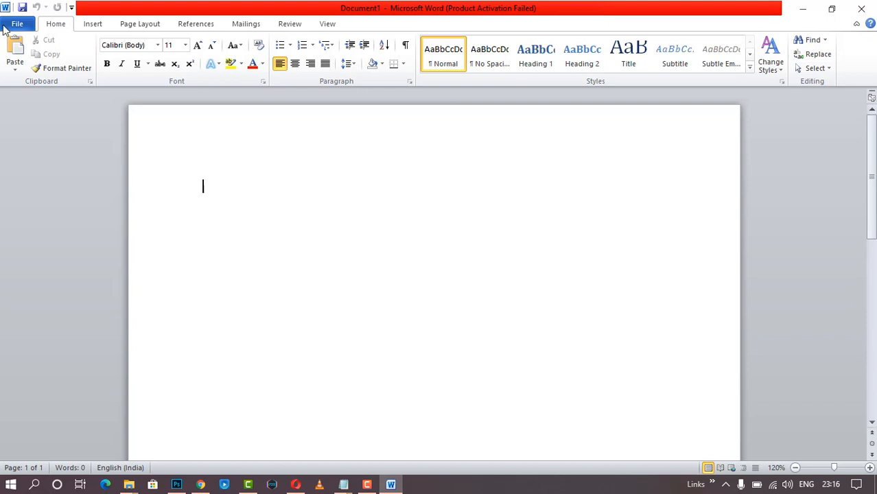
{"action": "left_click", "coordinate": [94, 25]}
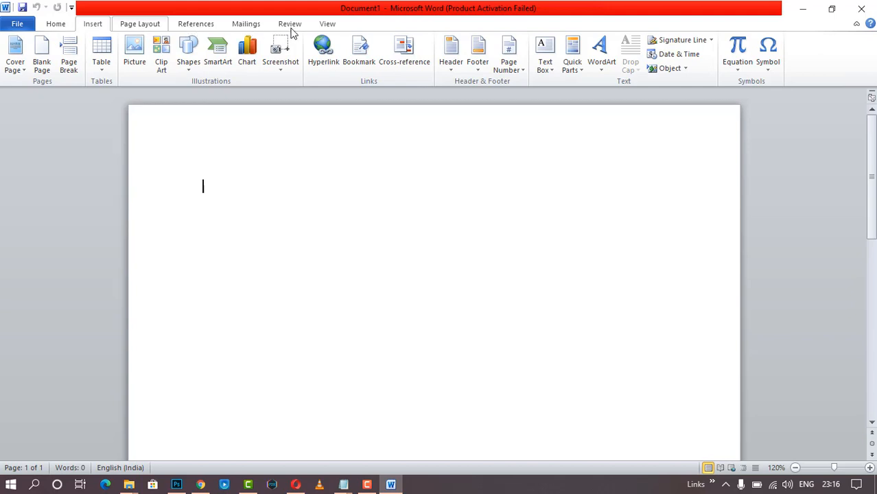
{"action": "left_click", "coordinate": [54, 25]}
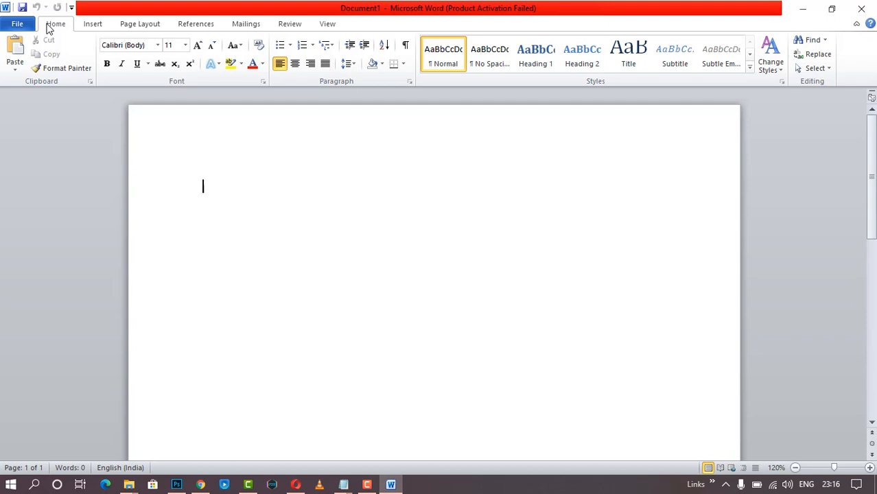
{"action": "type", "text": "What is Lorem Ipsum? Lorem Ipsum is simply dummy text of the printing and typesetting industry. Lorem Ipsum has been the industry's standard dummy text ever since the 1500s, when an unknown printer took a galley of type and scrambled it to make a type specimen book. It has survived not only five centuries, but also the leap into electronic typesetting, remaining essentially unchanged. It was popularised in the 1960s with the release of Letraset sheets containing Lorem Ipsum passages, and more recently with desktop publishing software like Aldus PageMaker including versions of Lorem Ipsum. Why do we use it? It is a long established fact that a reader will be distracted by the readable content of a page when looking at its layout. The point of using Lorem Ipsum is that it has a more-or-less normal distribution of letters, as opposed to using 'Content here, content here', making it look like readable English. Many desktop publishing packages and web page editors now use Lorem Ipsum as their default model text, and a search for 'lorem ipsum' will uncover many web sites still in their infancy. Various versions have evolved over the years, sometimes by accident, sometimes on purpose (injected humour and the like)."}
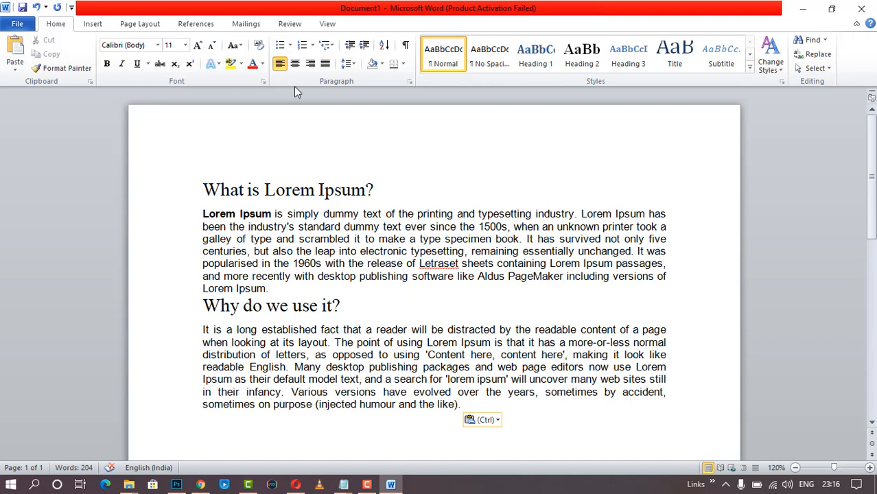
- Insert a blank line between the 'What is Lorem Ipsum?' heading and its first paragraph
{"action": "left_click_drag", "start_coordinate": [204, 190], "coordinate": [377, 199]}
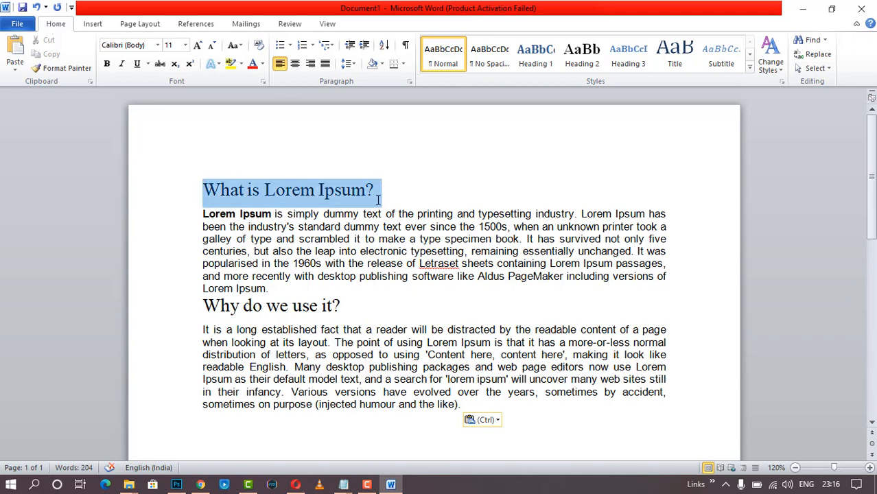
{"action": "left_click", "coordinate": [401, 214]}
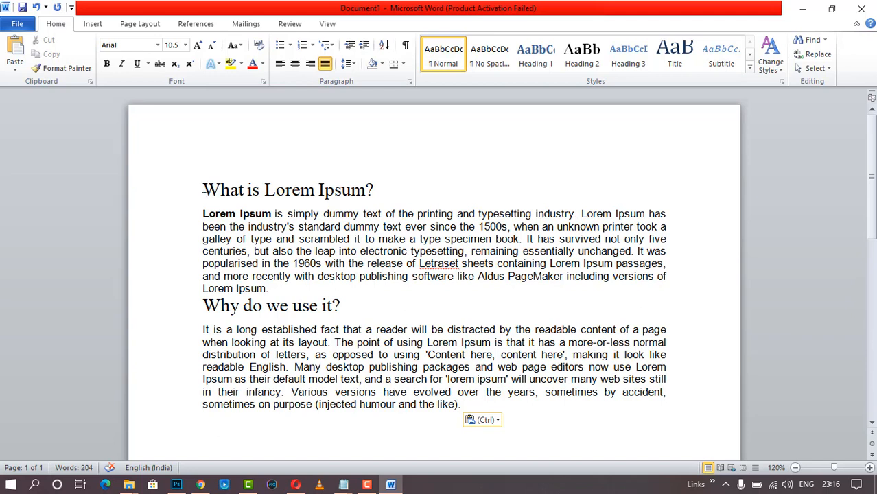
{"action": "left_click_drag", "start_coordinate": [203, 188], "coordinate": [384, 192]}
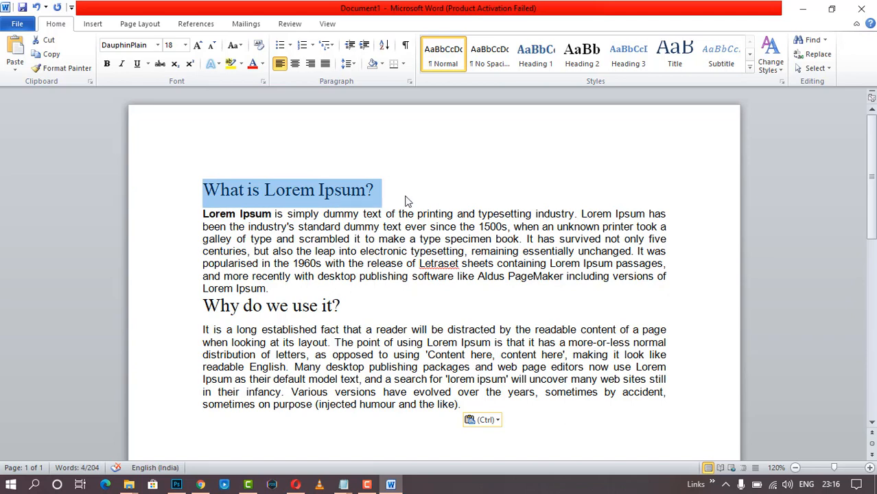
{"action": "key", "text": "ctrl+c"}
{"action": "key", "text": "ctrl+v"}
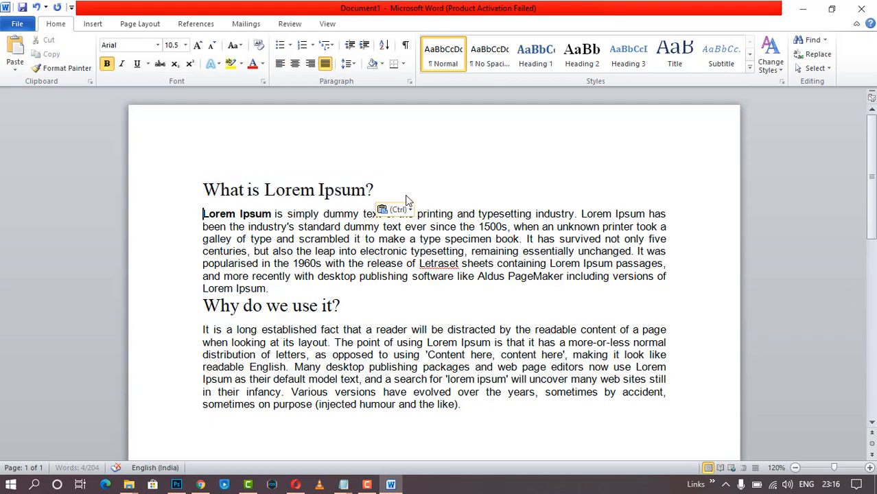
{"action": "key", "text": "Return"}
{"action": "key", "text": "Up"}
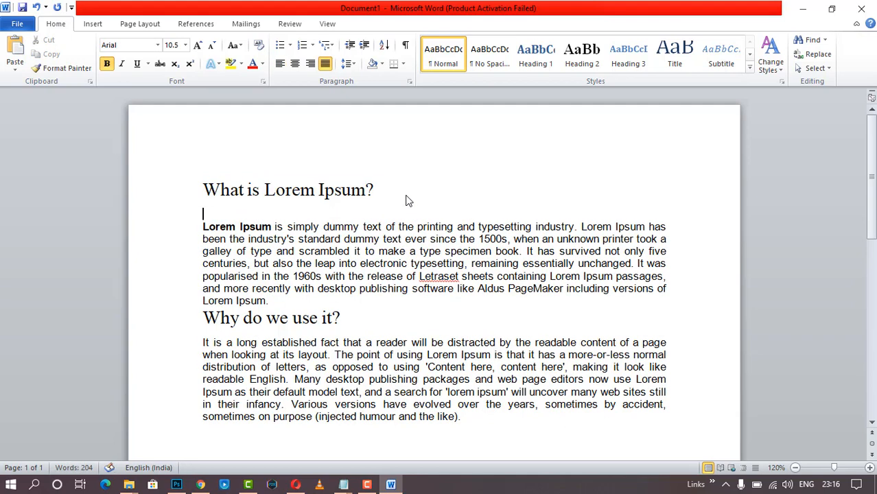
{"action": "key", "text": "ctrl+v"}
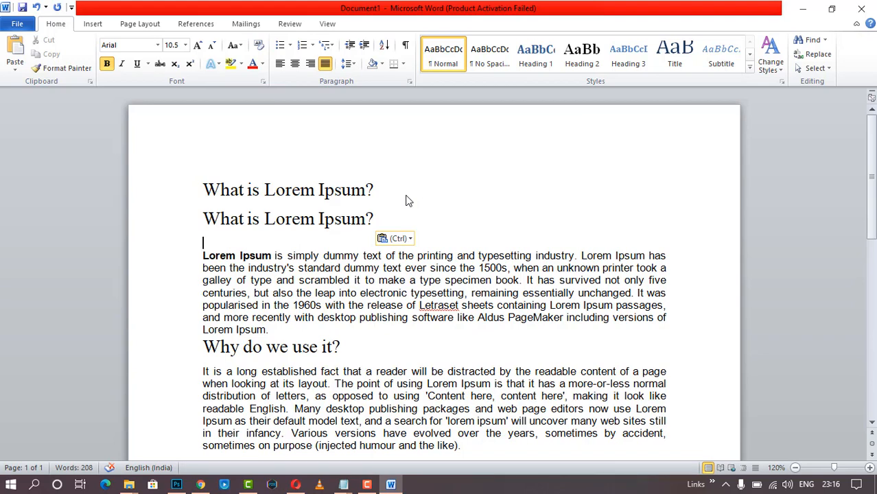
{"action": "key", "text": "ctrl+z"}
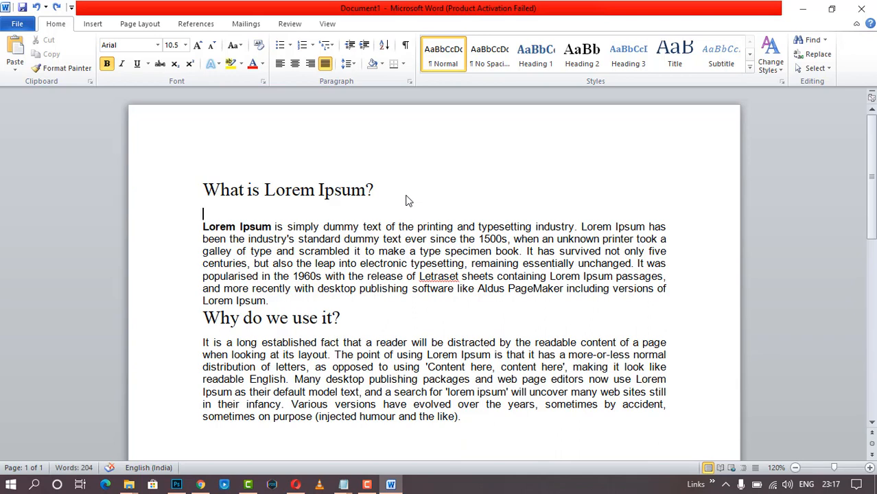
{"action": "left_click_drag", "start_coordinate": [204, 189], "coordinate": [383, 195]}
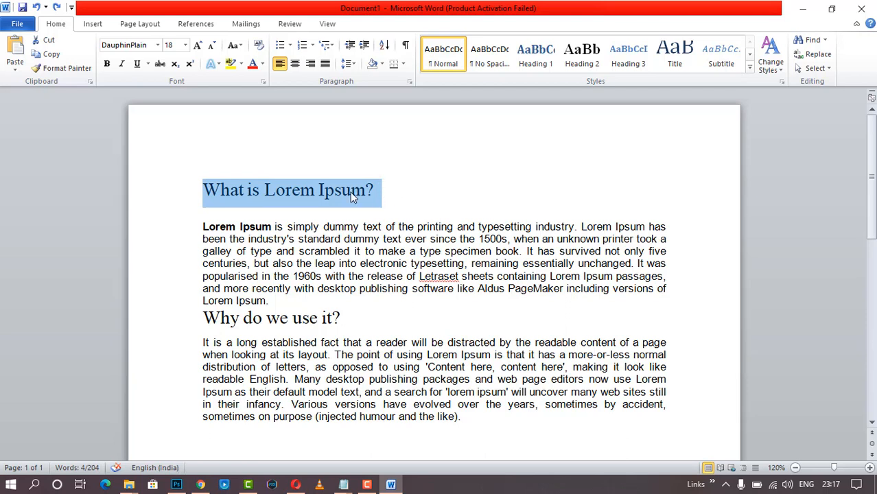
{"action": "right_click", "coordinate": [350, 197]}
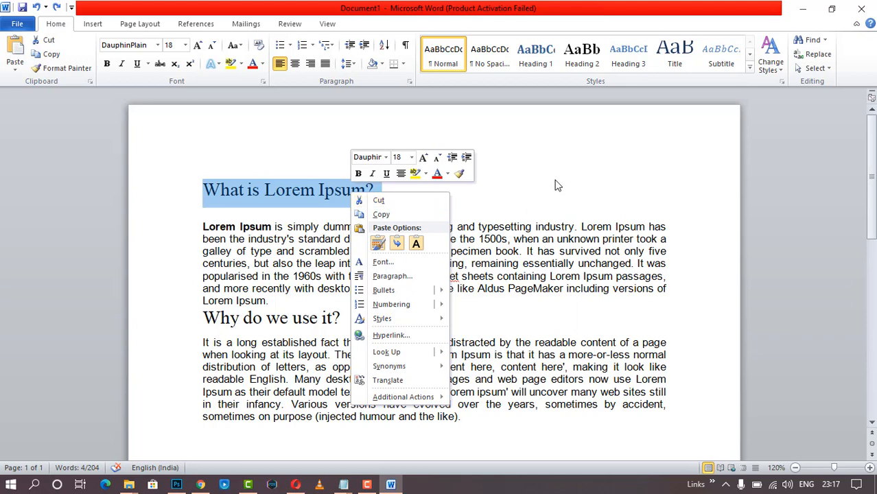
{"action": "key", "text": "Escape"}
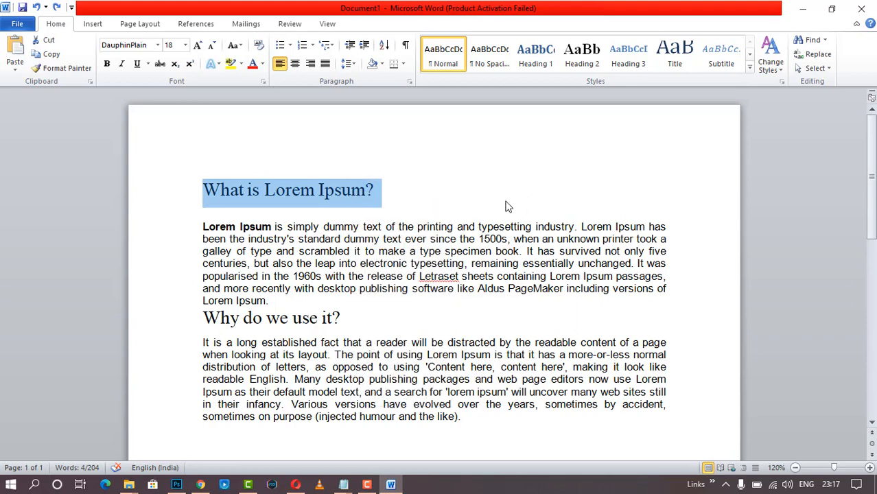
{"action": "left_click", "coordinate": [487, 227]}
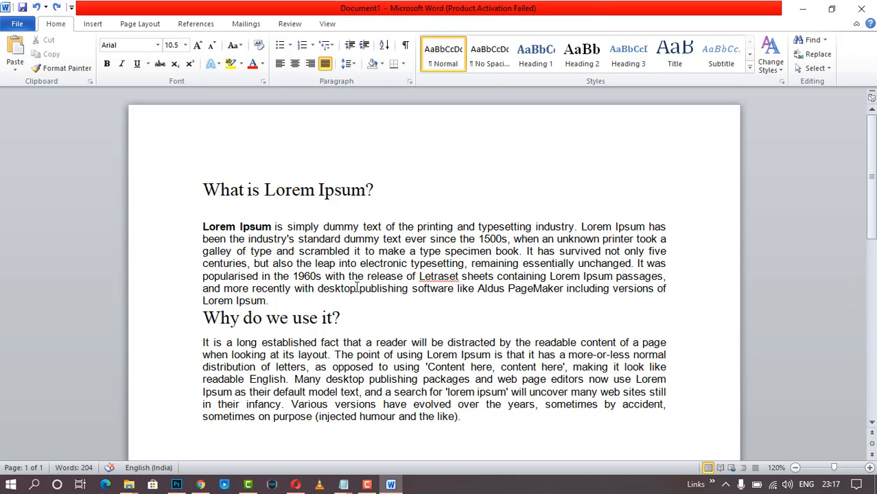
{"action": "left_click", "coordinate": [366, 485]}
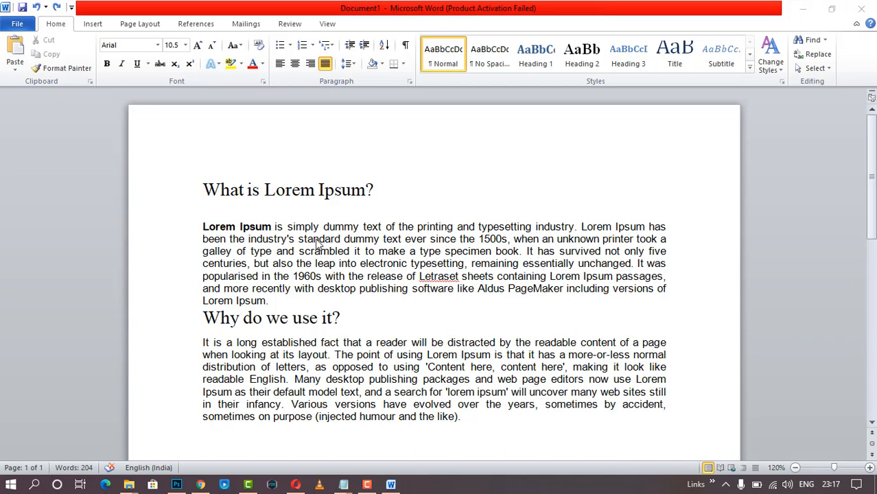
{"action": "left_click", "coordinate": [277, 190]}
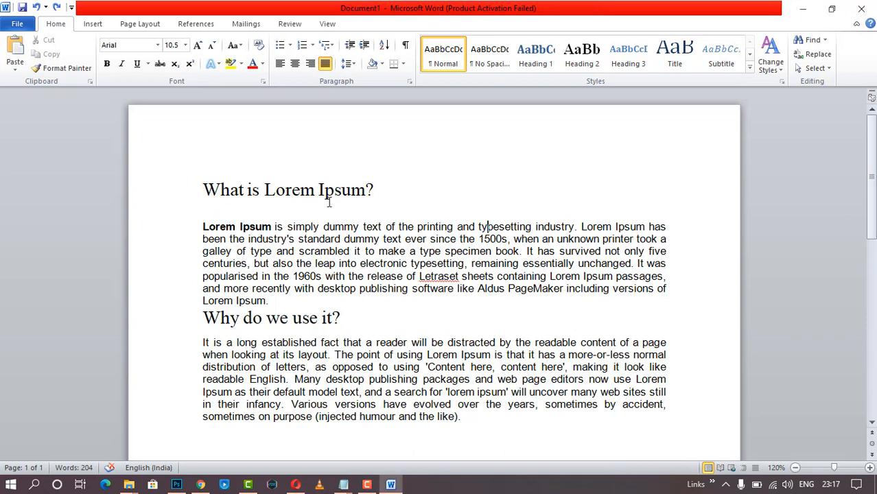
{"action": "left_click_drag", "start_coordinate": [374, 190], "coordinate": [202, 190]}
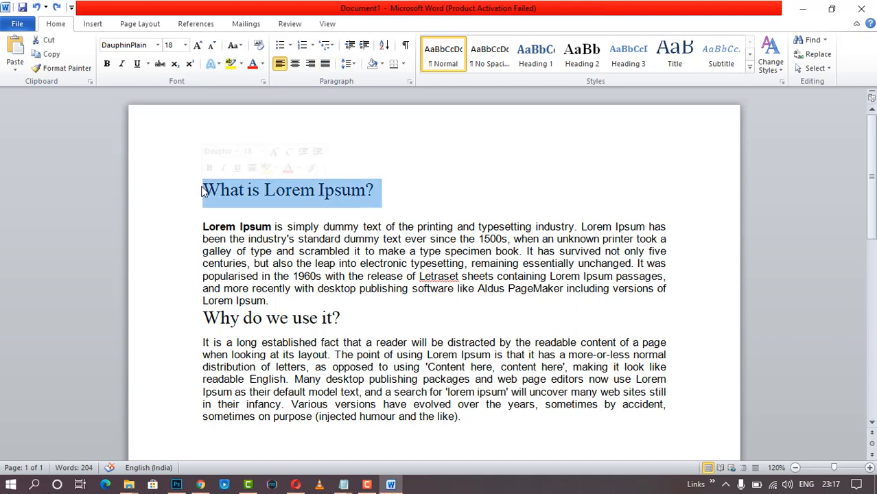
- Set the 'What is Lorem Ipsum?' heading font to Eras Bold ITC
{"action": "left_click", "coordinate": [158, 45]}
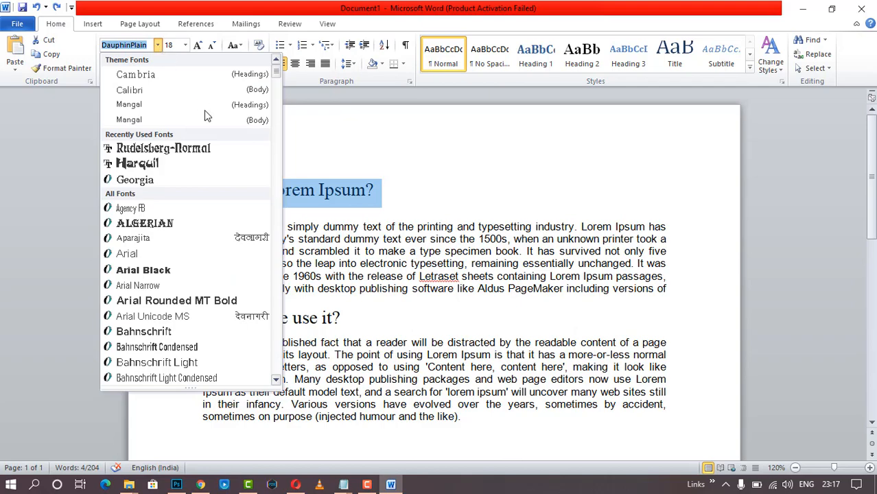
{"action": "scroll", "coordinate": [195, 233], "scroll_direction": "down", "scroll_amount": 5}
{"action": "scroll", "coordinate": [194, 235], "scroll_direction": "down", "scroll_amount": 13}
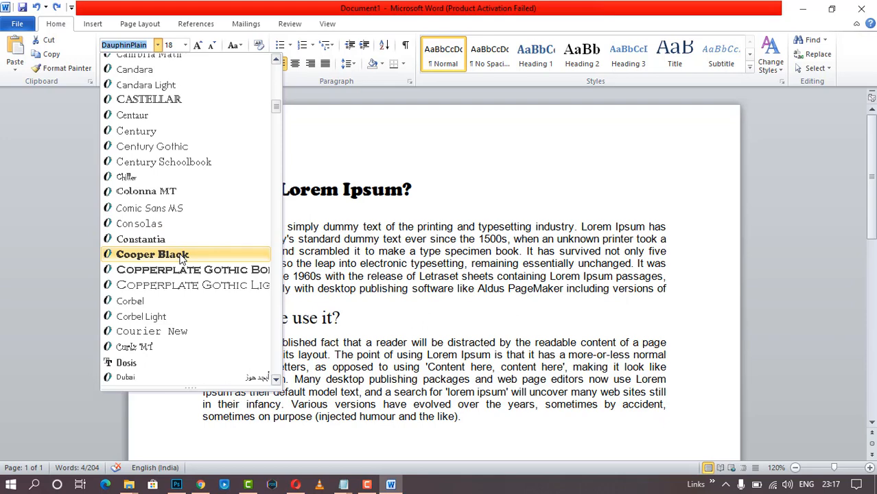
{"action": "scroll", "coordinate": [171, 233], "scroll_direction": "down", "scroll_amount": 6}
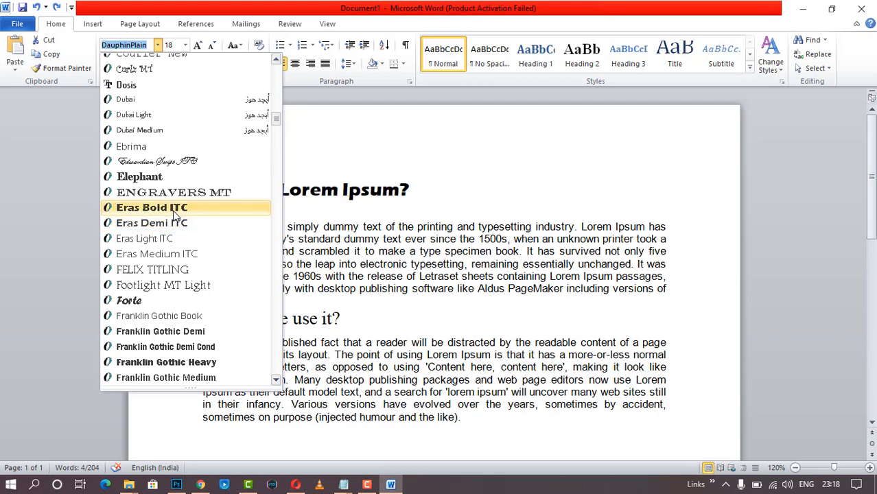
{"action": "left_click", "coordinate": [177, 212]}
{"action": "left_click", "coordinate": [536, 232]}
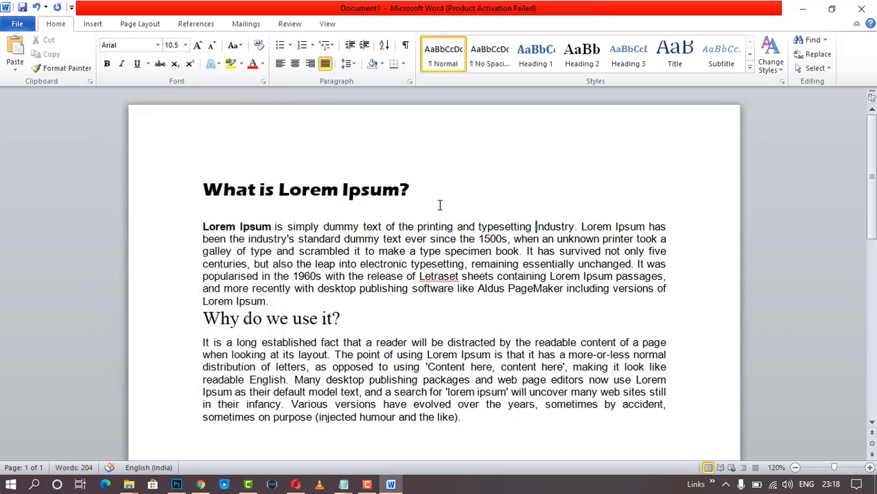
{"action": "left_click_drag", "start_coordinate": [410, 190], "coordinate": [201, 191]}
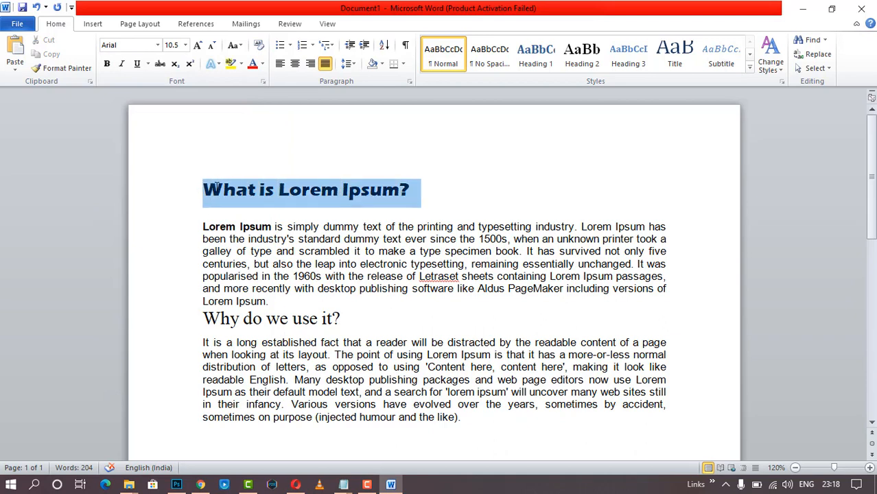
{"action": "left_click", "coordinate": [107, 65]}
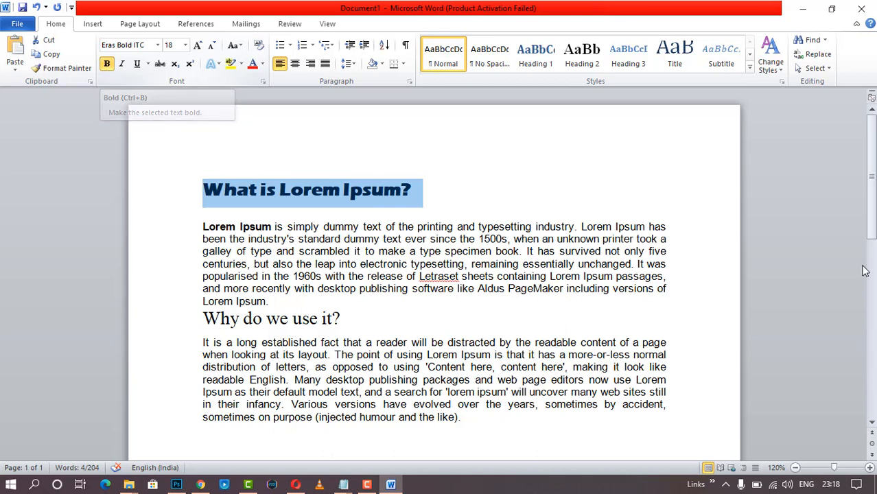
{"action": "left_click", "coordinate": [122, 65]}
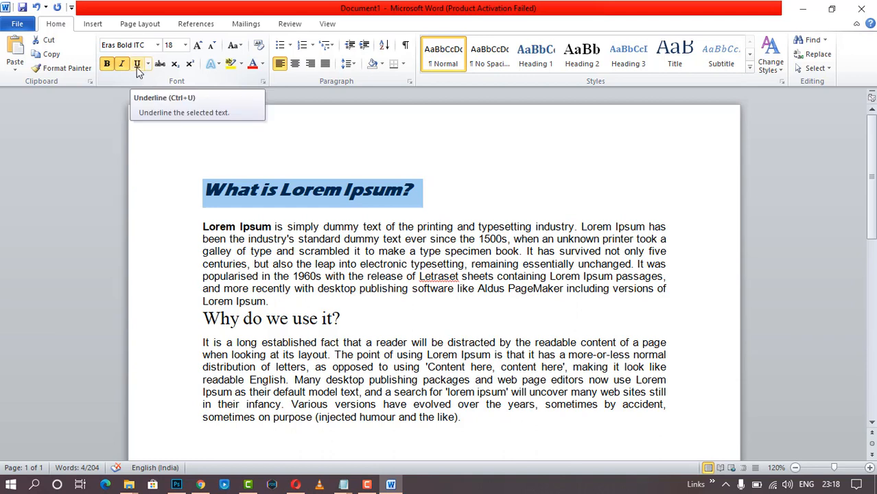
{"action": "left_click", "coordinate": [137, 67]}
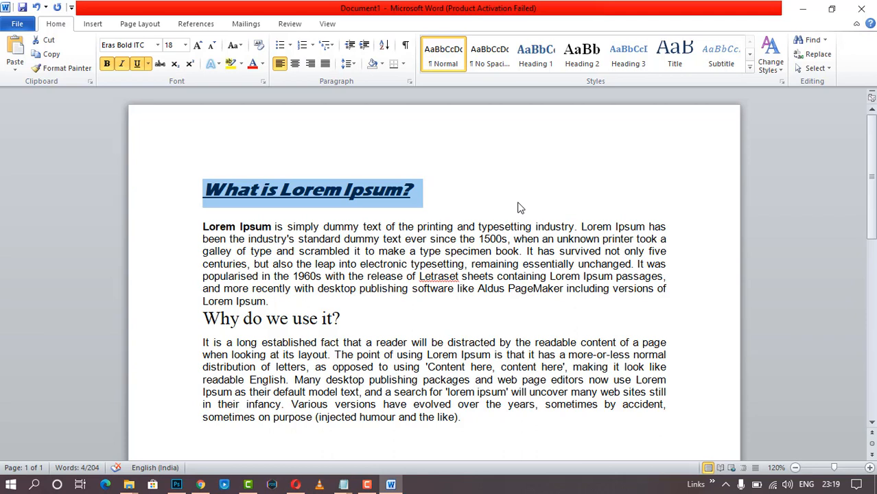
{"action": "key", "text": "ctrl+u"}
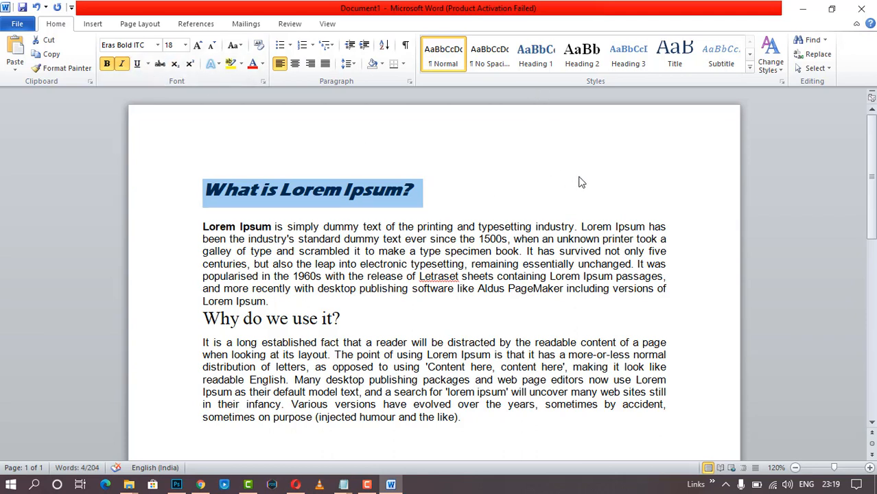
{"action": "key", "text": "ctrl+i"}
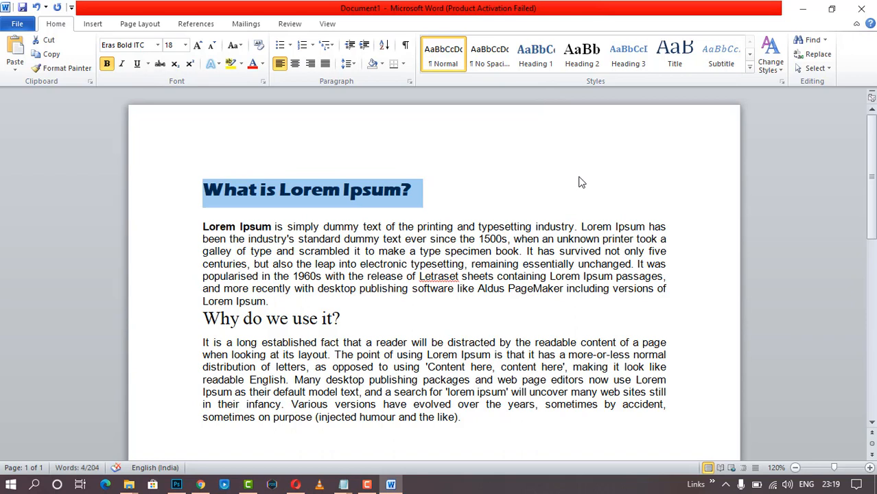
{"action": "key", "text": "ctrl+b"}
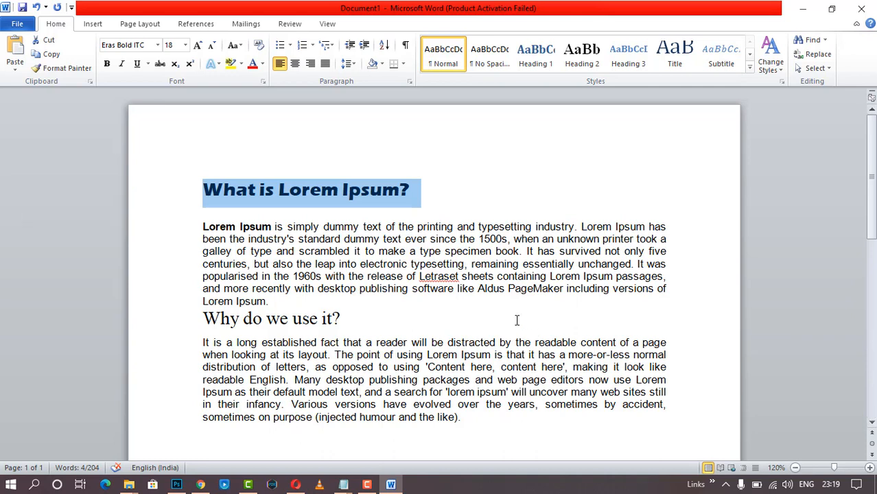
- Select the heading and grow its font size step by step from 18 to 26 pt
{"action": "left_click", "coordinate": [422, 216]}
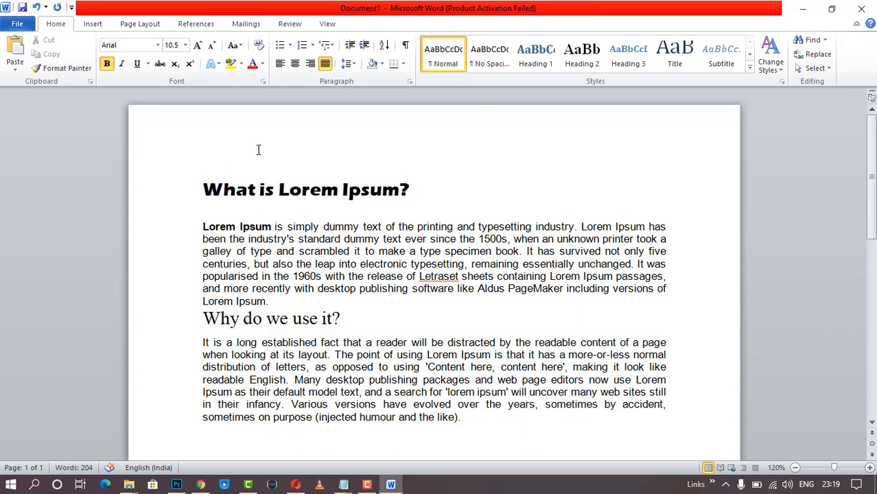
{"action": "key", "text": "Up"}
{"action": "left_click_drag", "start_coordinate": [228, 190], "coordinate": [422, 192]}
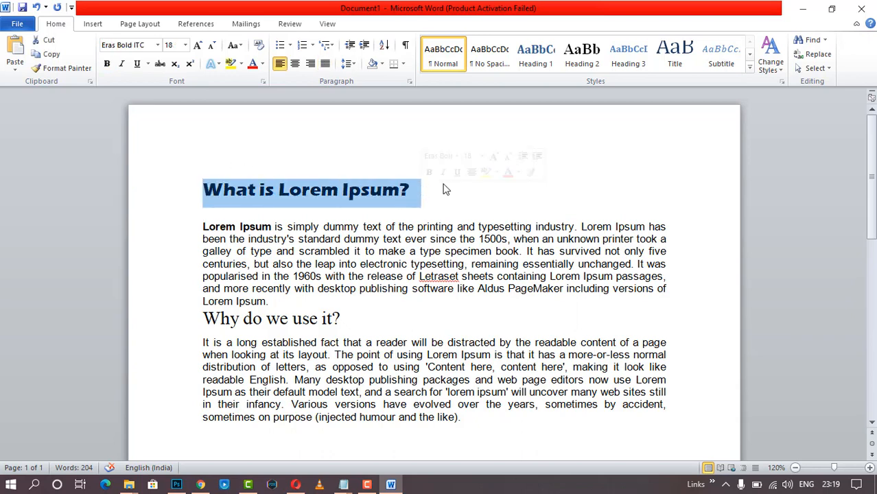
{"action": "left_click", "coordinate": [198, 46]}
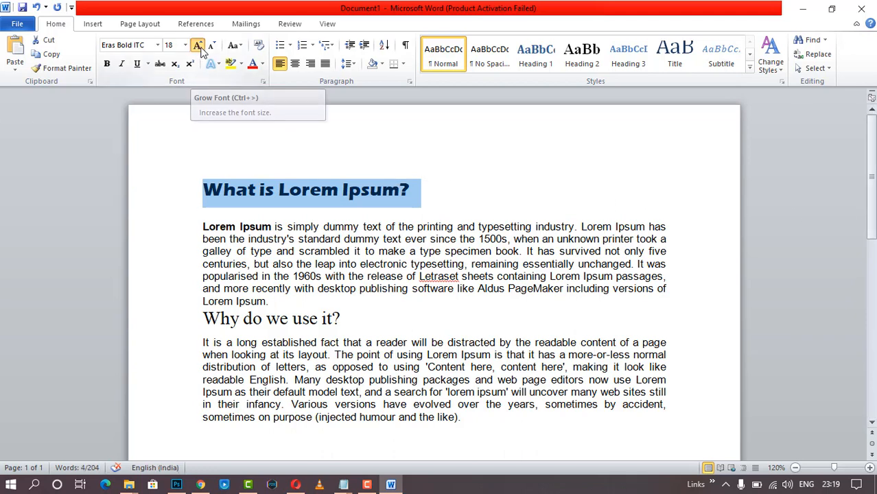
{"action": "left_click", "coordinate": [199, 46]}
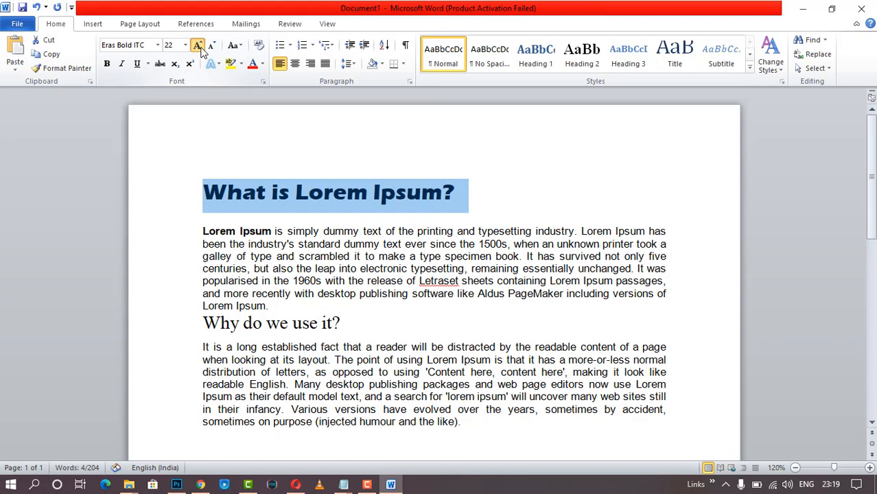
{"action": "left_click", "coordinate": [198, 46]}
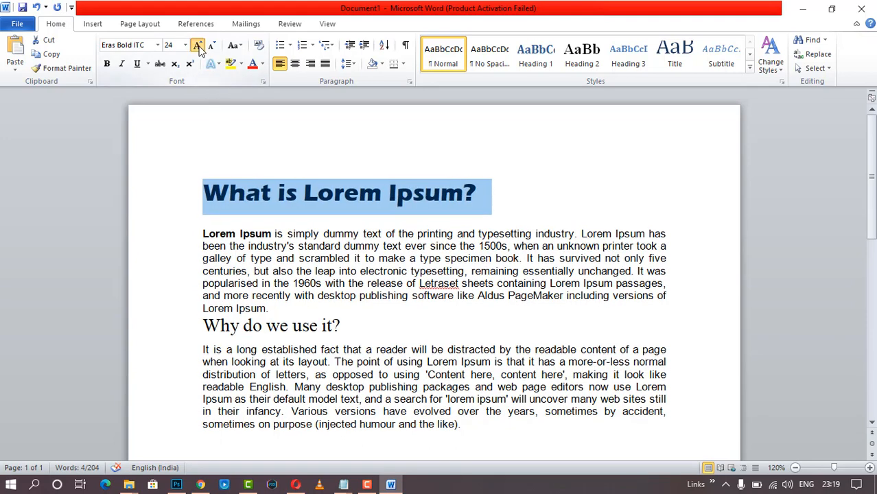
{"action": "left_click", "coordinate": [199, 46]}
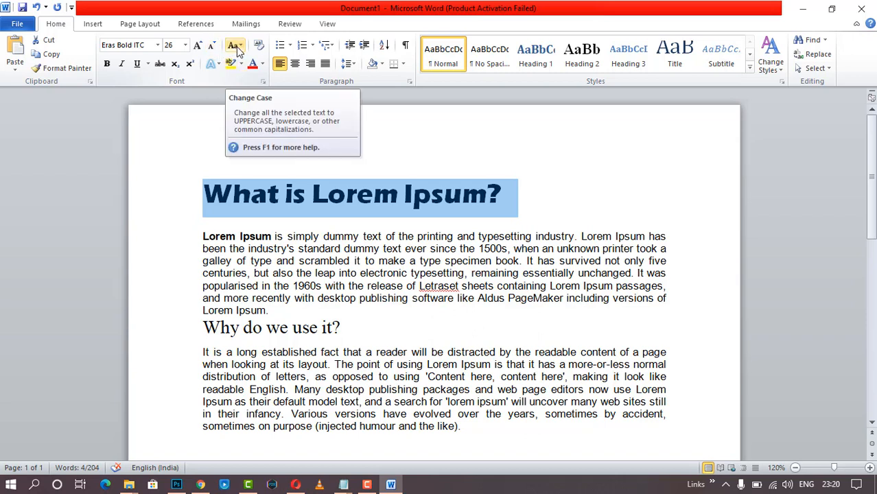
- Cycle the heading through lowercase, UPPERCASE, Capitalize Each Word and tOGGLE cASE, ending in Sentence case
{"action": "left_click", "coordinate": [237, 49]}
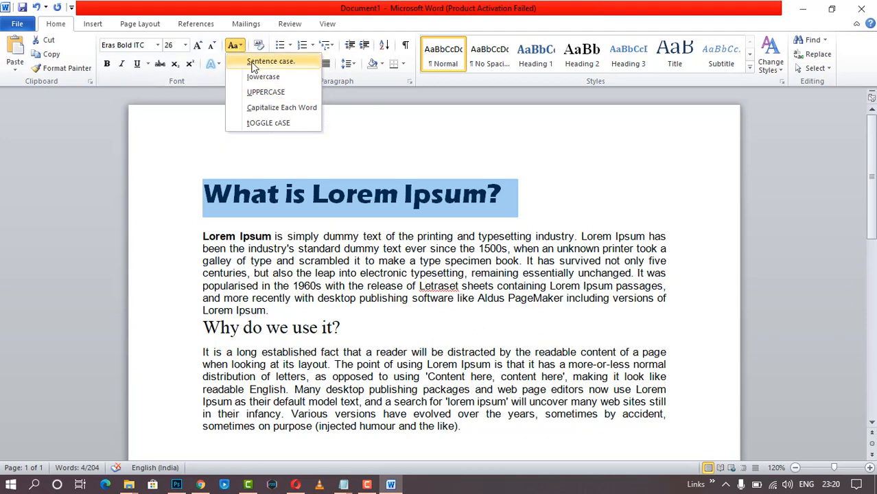
{"action": "left_click", "coordinate": [252, 63]}
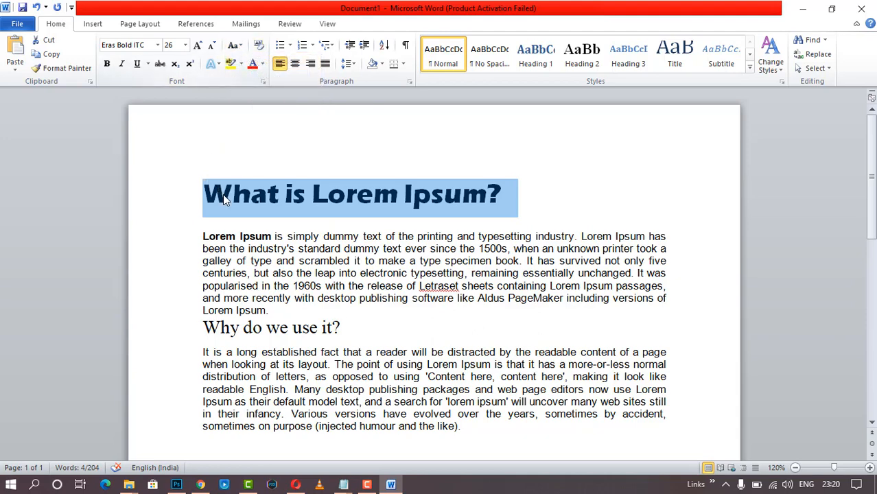
{"action": "left_click", "coordinate": [233, 45]}
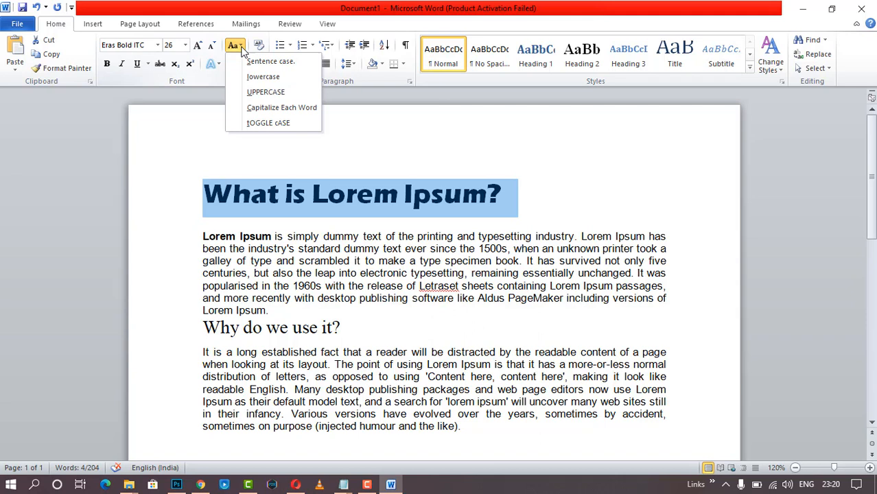
{"action": "left_click", "coordinate": [254, 77]}
{"action": "left_click", "coordinate": [234, 46]}
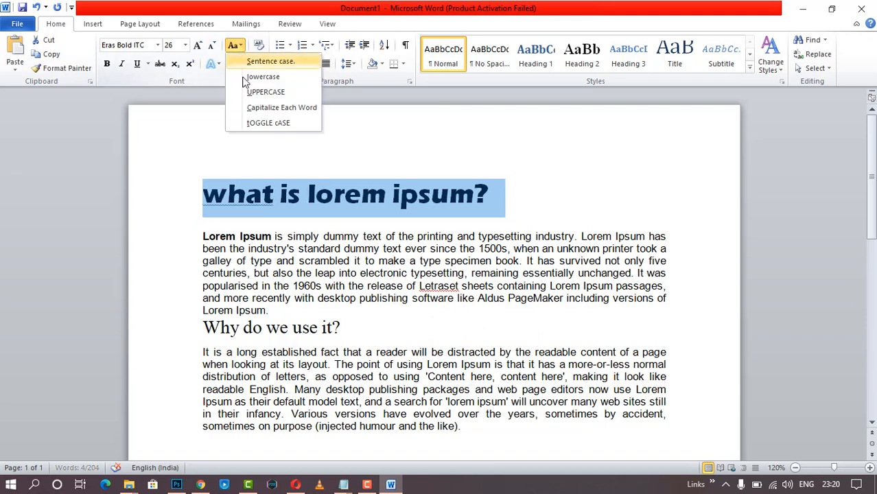
{"action": "left_click", "coordinate": [251, 91]}
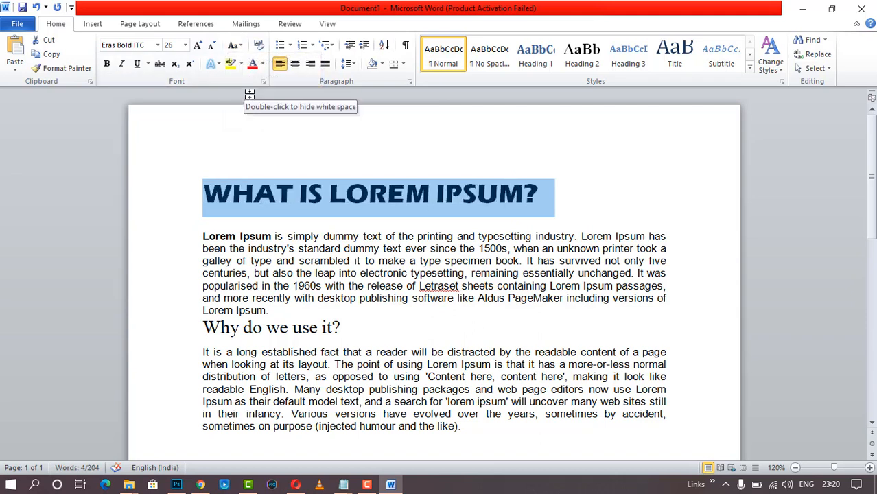
{"action": "left_click", "coordinate": [234, 45]}
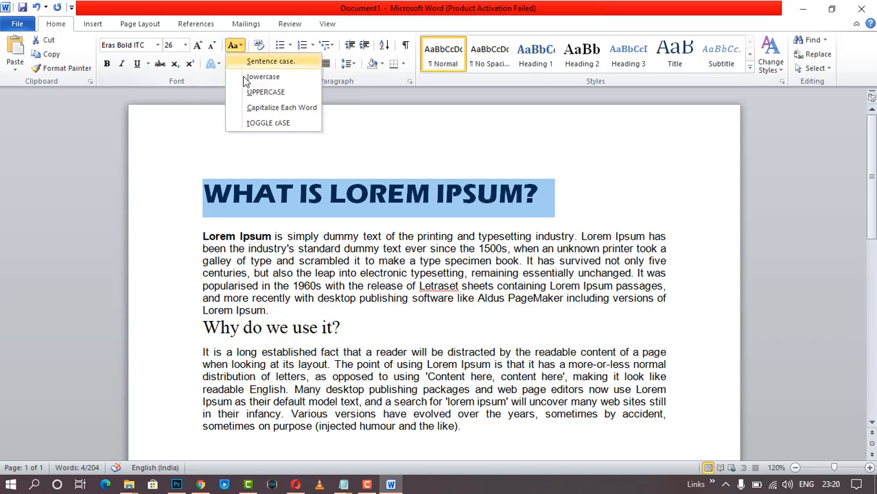
{"action": "left_click", "coordinate": [259, 114]}
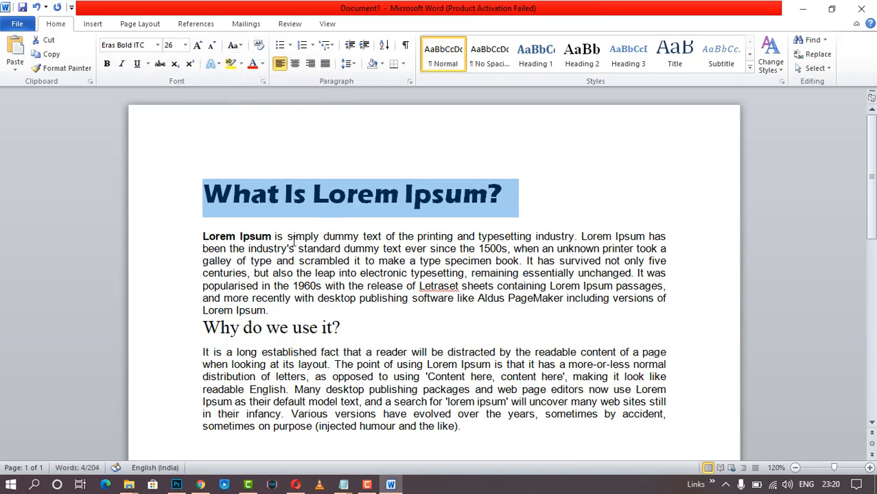
{"action": "left_click", "coordinate": [233, 46]}
{"action": "left_click", "coordinate": [273, 129]}
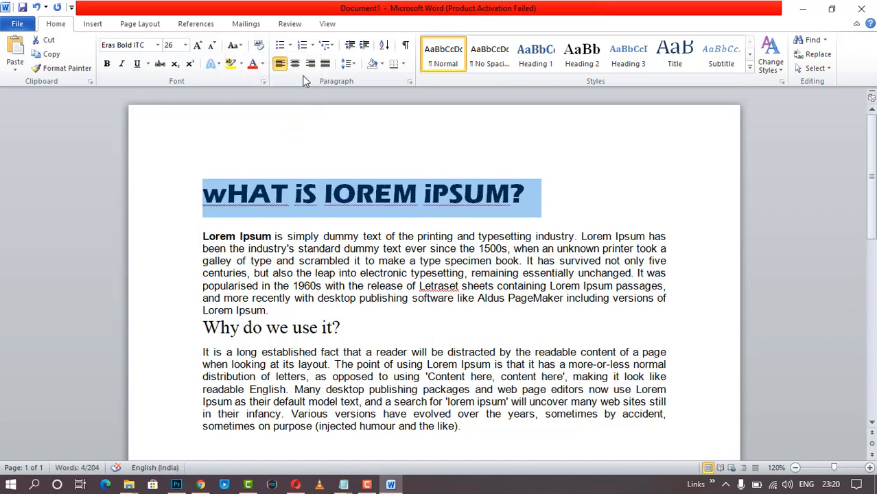
{"action": "left_click", "coordinate": [233, 45]}
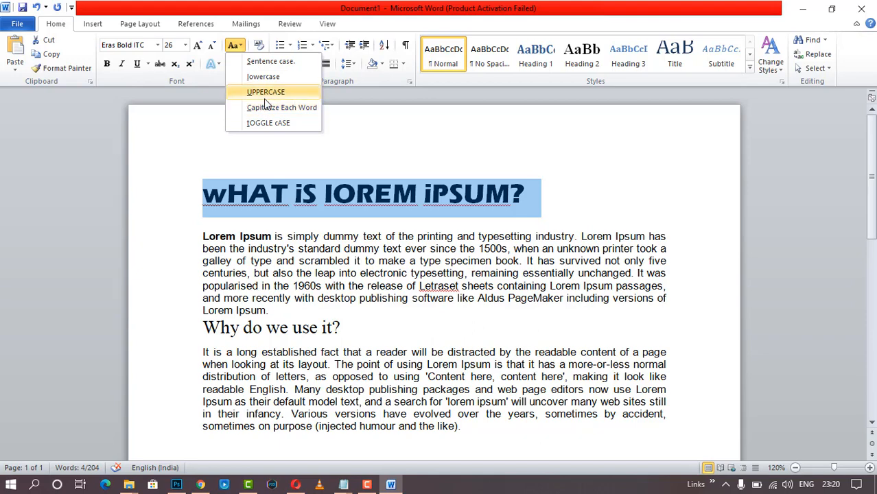
{"action": "left_click", "coordinate": [268, 65]}
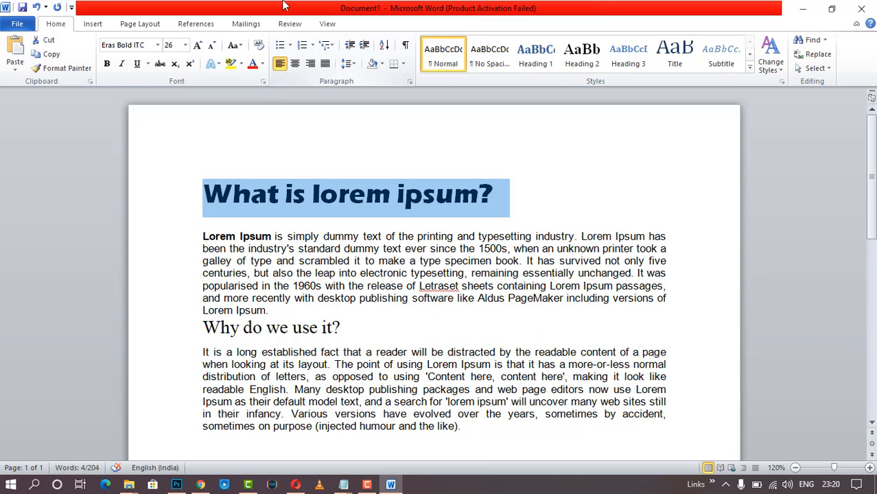
{"action": "left_click", "coordinate": [241, 64]}
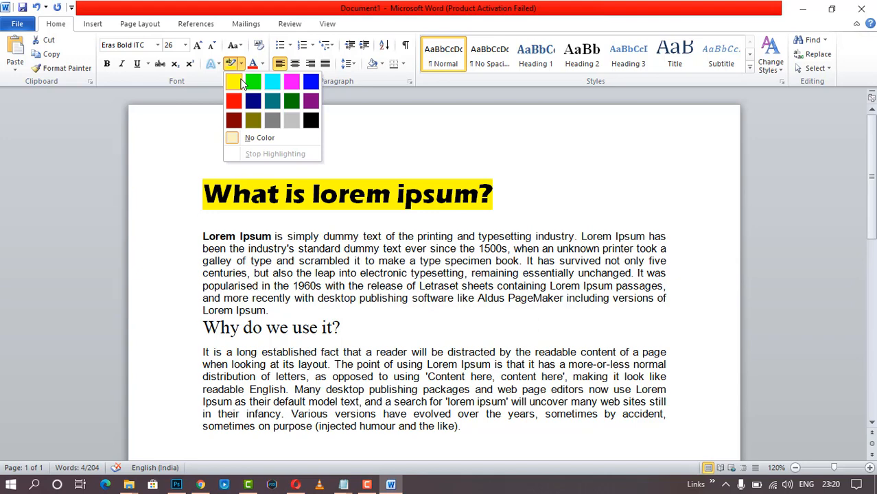
{"action": "left_click", "coordinate": [490, 122]}
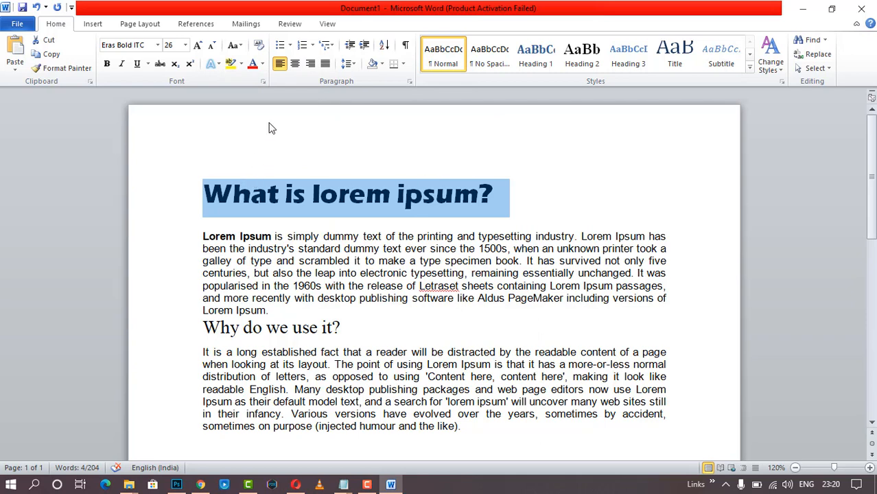
- Show the Gradient variations in the heading's Font Color menu
{"action": "left_click", "coordinate": [262, 64]}
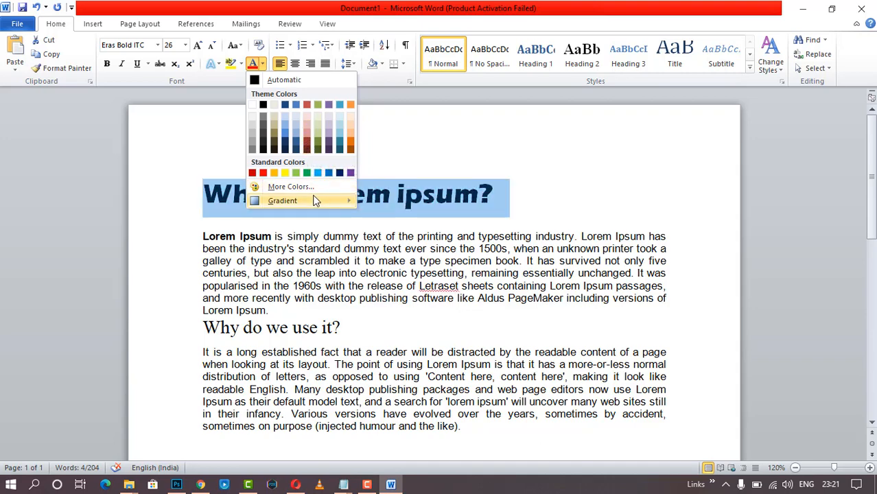
{"action": "mouse_move", "coordinate": [313, 197]}
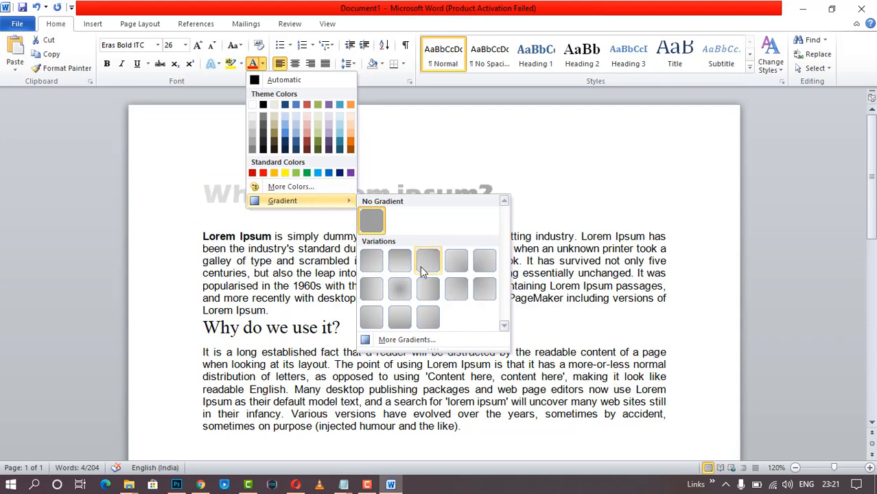
- Fill the heading with the purple-to-orange preset gradient, second stop moved to 36% and dark navy
{"action": "left_click", "coordinate": [422, 341]}
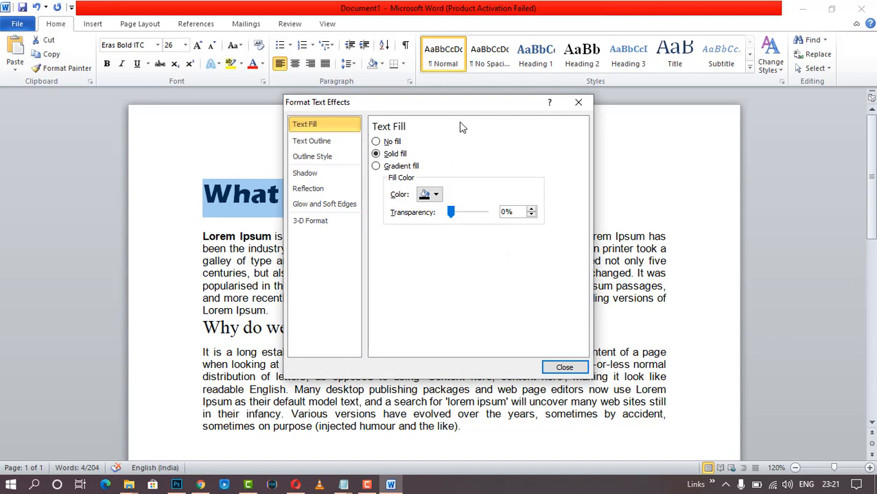
{"action": "left_click_drag", "start_coordinate": [461, 106], "coordinate": [551, 98]}
{"action": "left_click", "coordinate": [465, 158]}
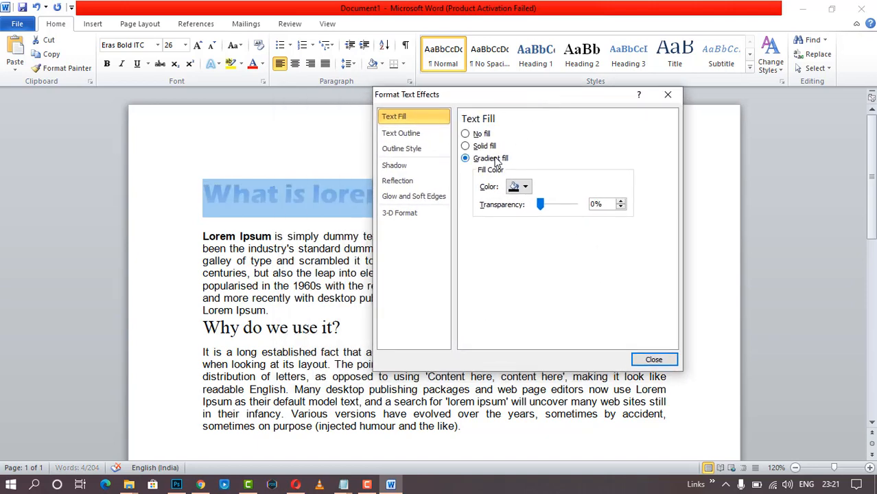
{"action": "left_click", "coordinate": [541, 175]}
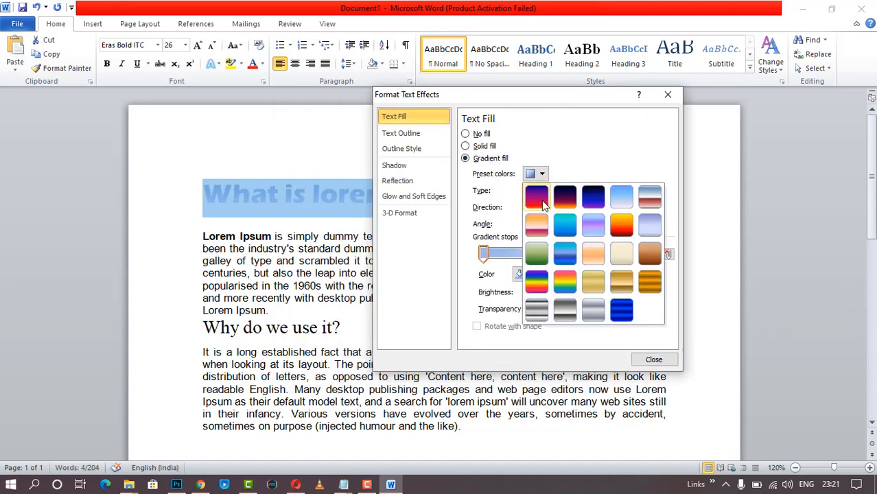
{"action": "left_click", "coordinate": [536, 197]}
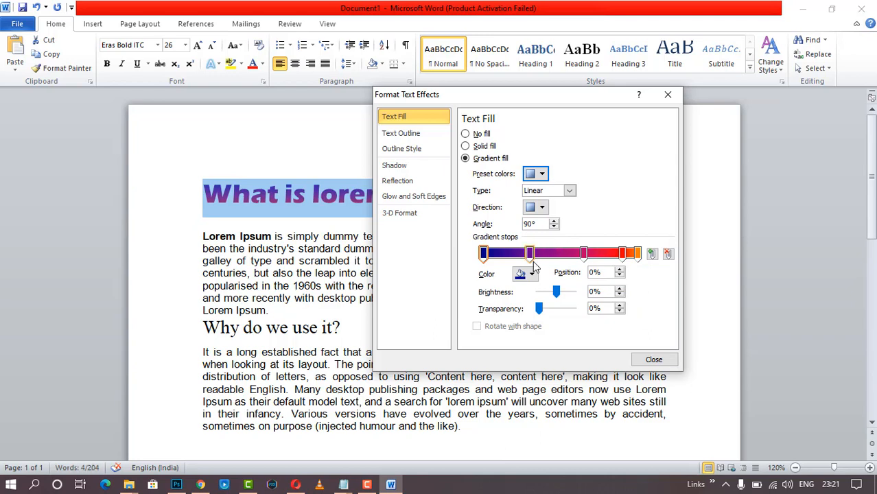
{"action": "left_click_drag", "start_coordinate": [530, 264], "coordinate": [535, 266]}
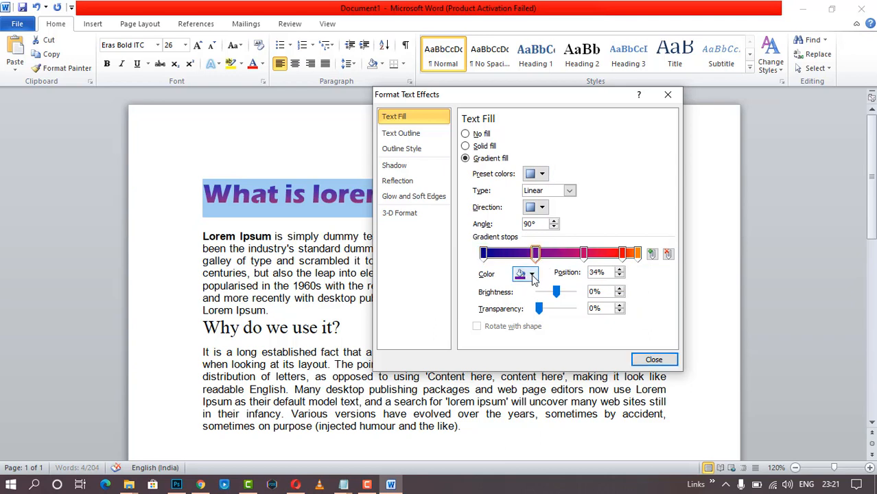
{"action": "left_click", "coordinate": [531, 273]}
{"action": "left_click", "coordinate": [549, 344]}
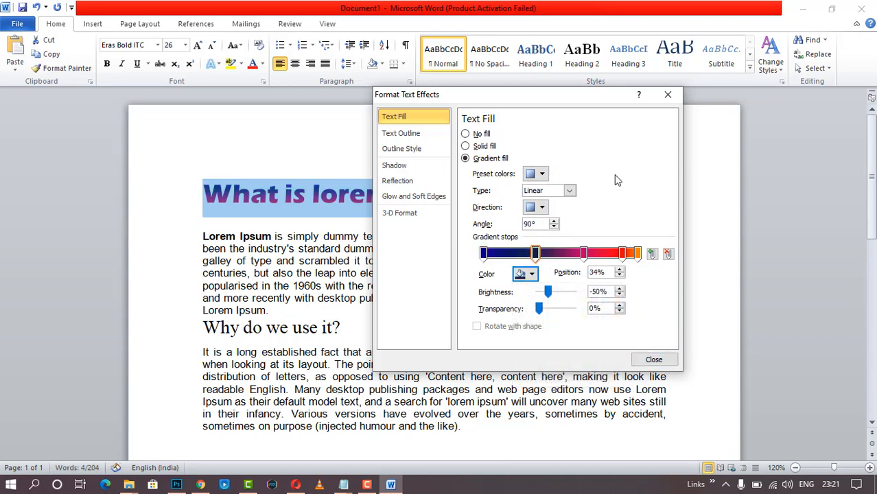
{"action": "left_click", "coordinate": [410, 134]}
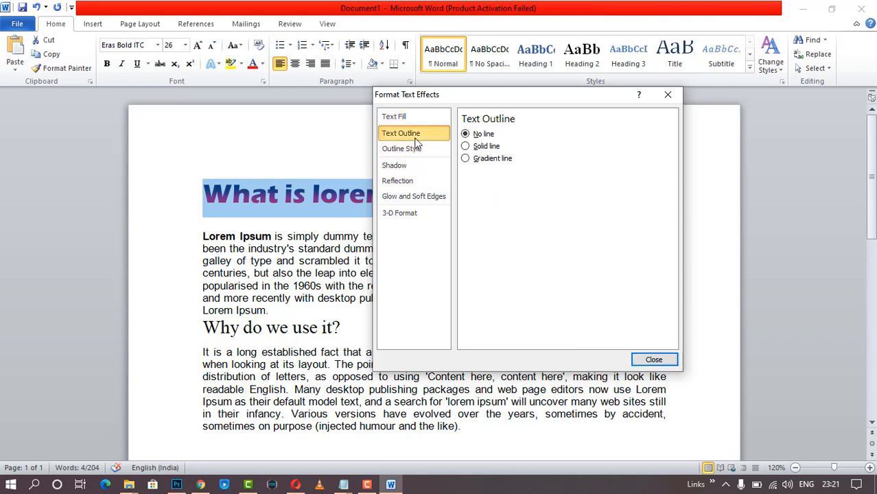
- Give the heading a solid dark red outline at 13% transparency and 1.25 pt width
{"action": "left_click", "coordinate": [465, 146]}
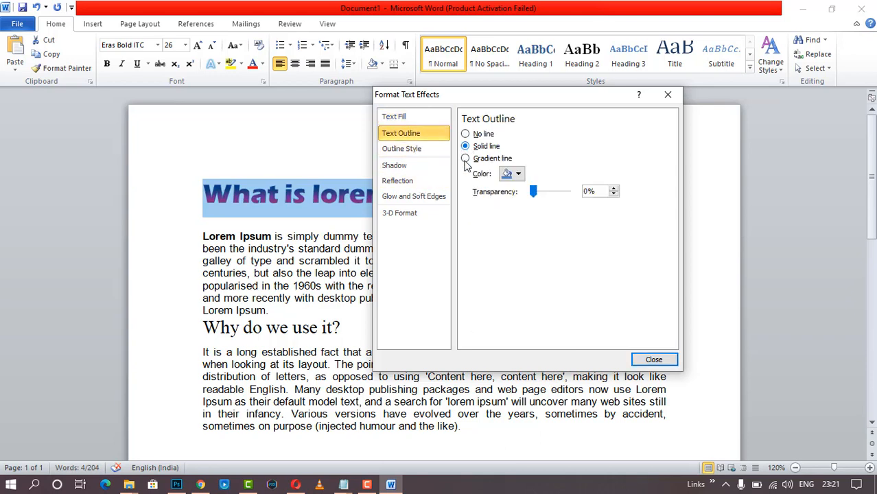
{"action": "left_click", "coordinate": [512, 173]}
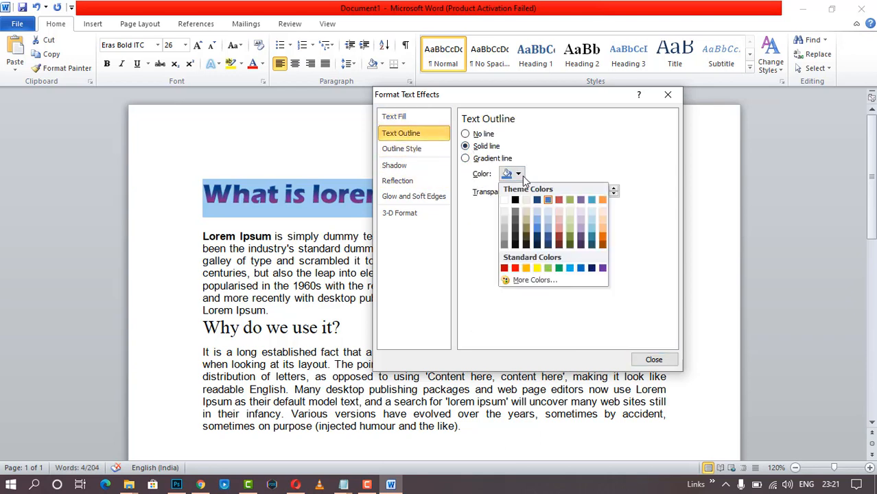
{"action": "left_click", "coordinate": [559, 245]}
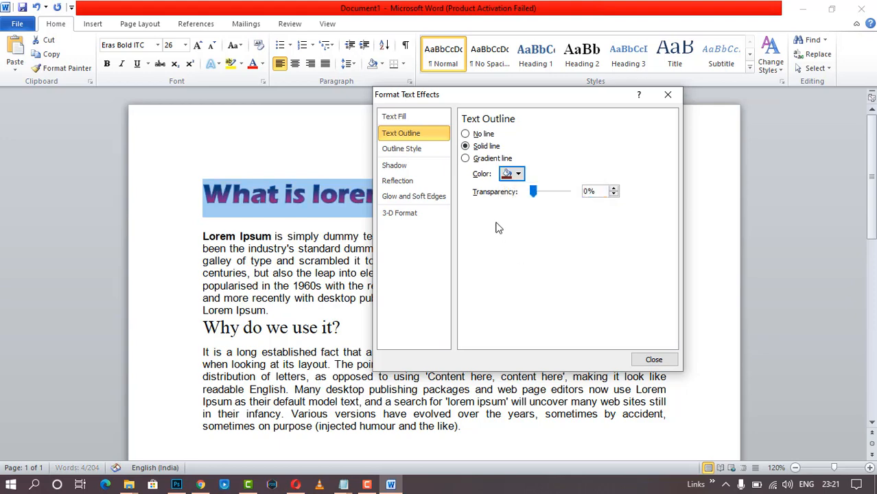
{"action": "left_click", "coordinate": [547, 194]}
{"action": "left_click_drag", "start_coordinate": [547, 196], "coordinate": [537, 195]}
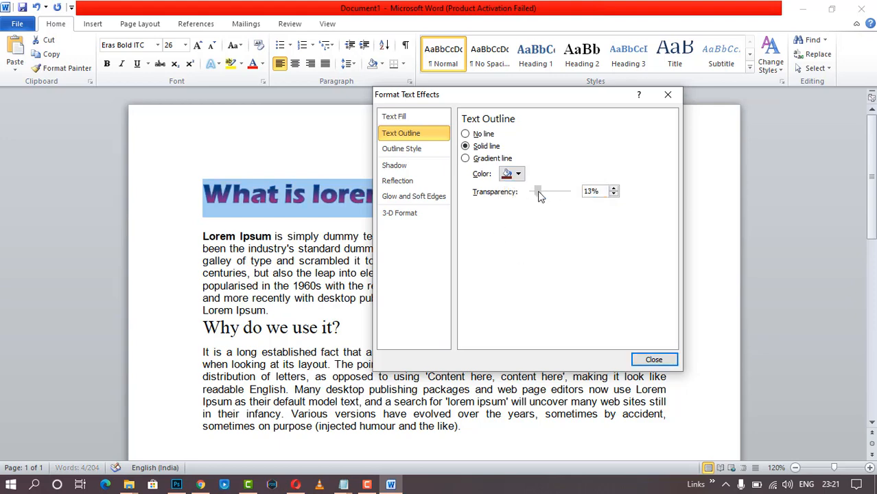
{"action": "left_click", "coordinate": [466, 159]}
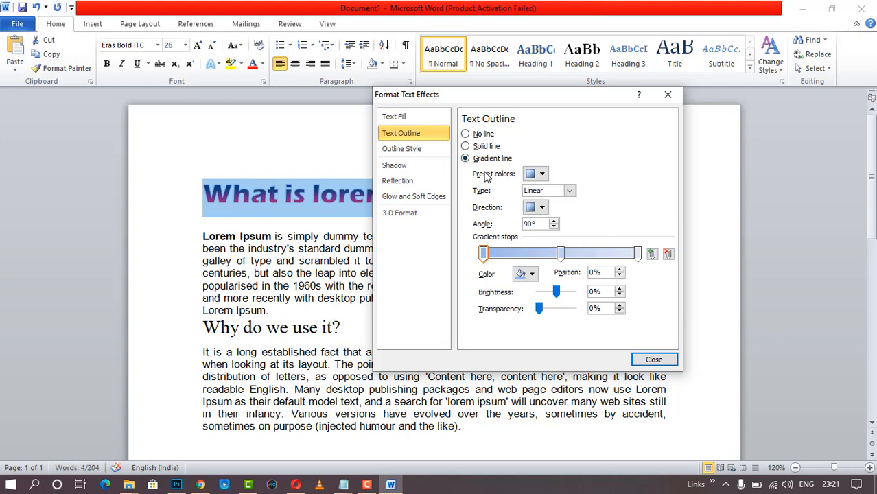
{"action": "left_click", "coordinate": [467, 146]}
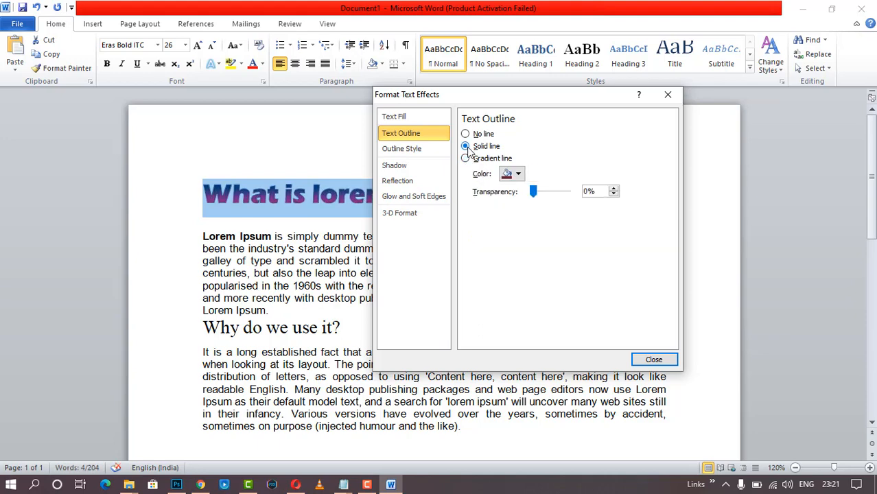
{"action": "left_click", "coordinate": [403, 148]}
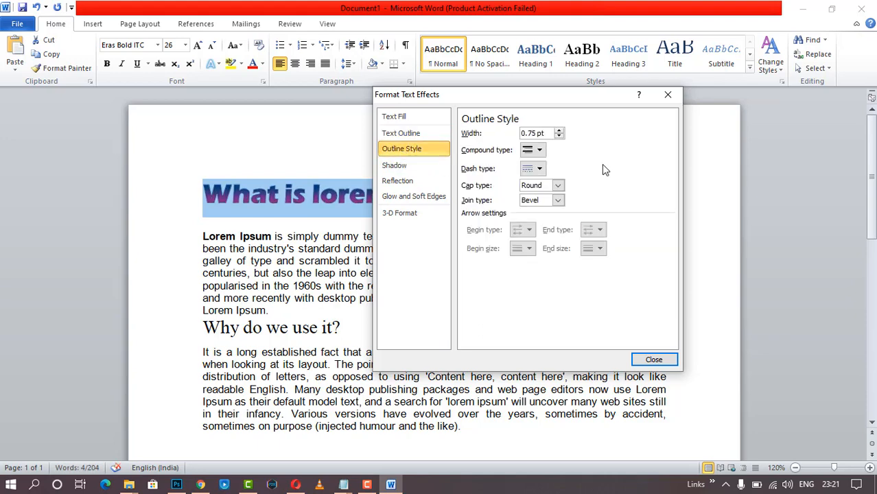
{"action": "left_click", "coordinate": [560, 131]}
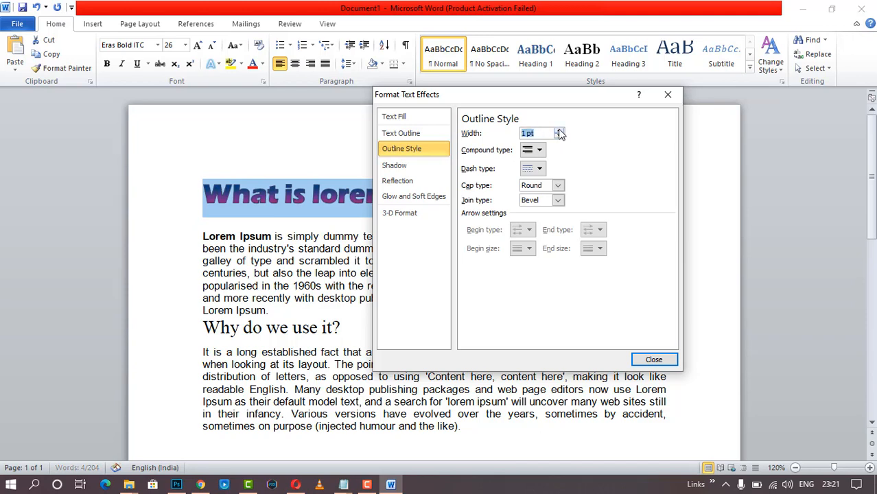
{"action": "left_click", "coordinate": [559, 130]}
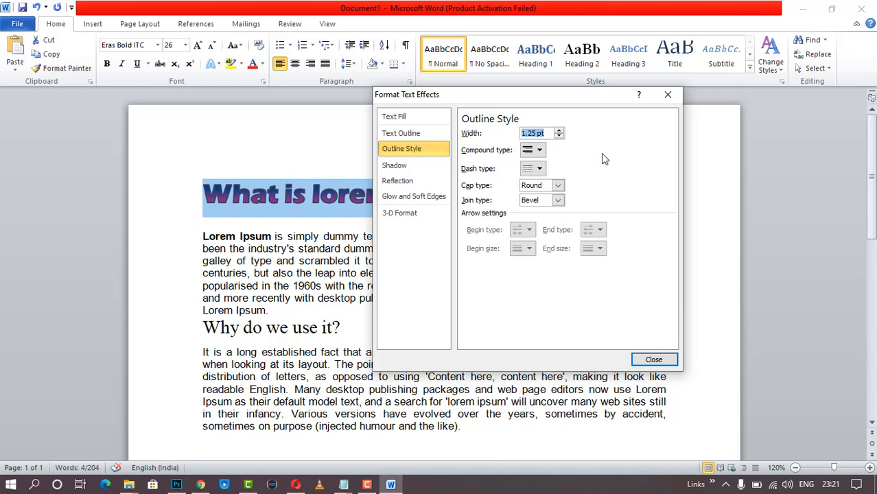
{"action": "left_click", "coordinate": [540, 153]}
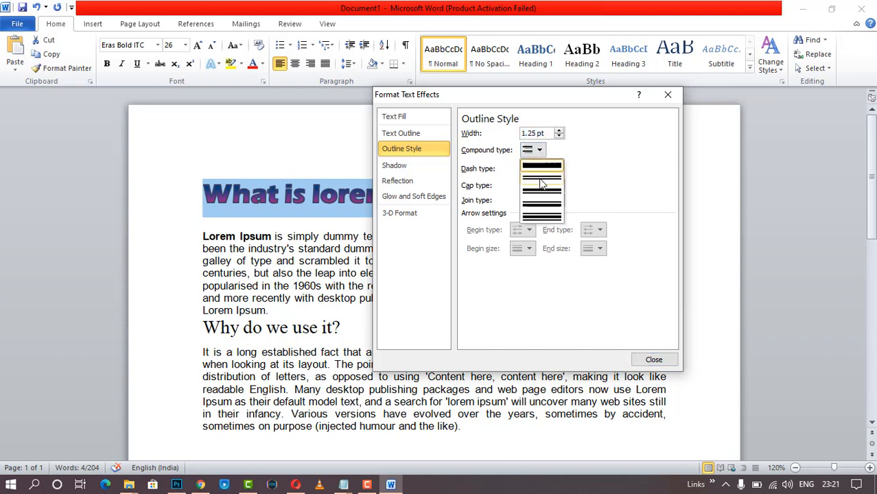
- Add the first reflection preset variation under the heading and close Format Text Effects
{"action": "left_click", "coordinate": [422, 169]}
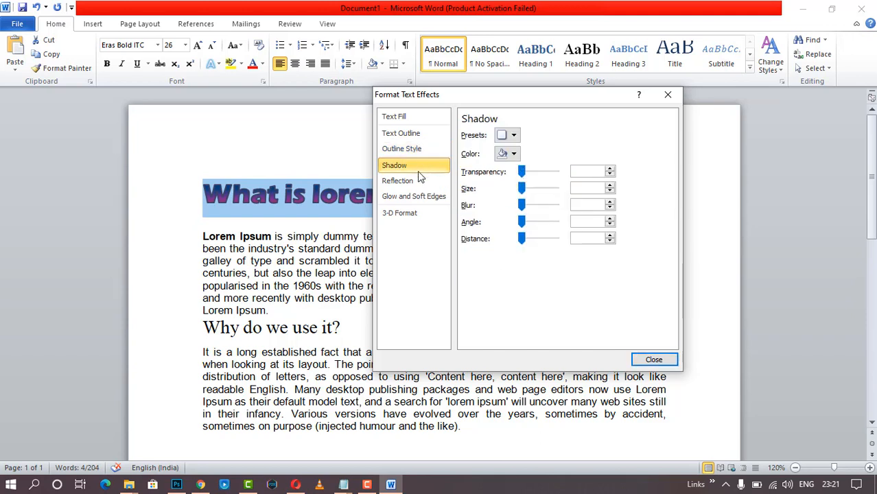
{"action": "left_click", "coordinate": [420, 181]}
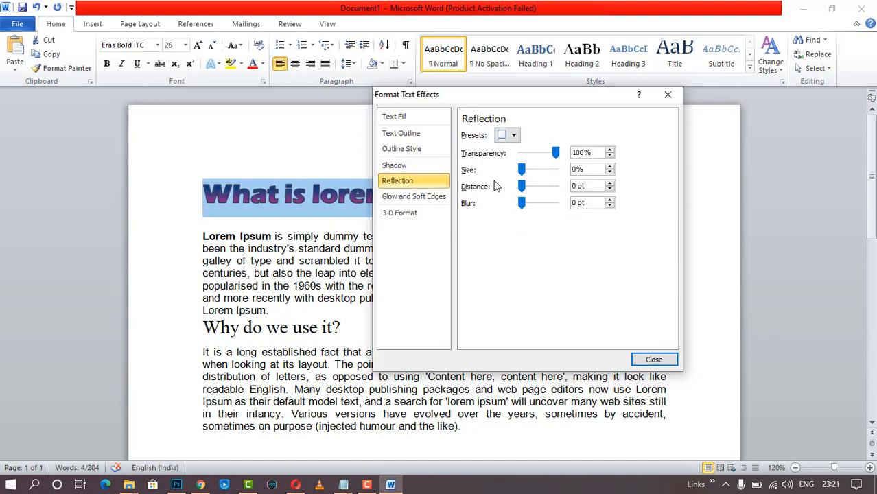
{"action": "left_click", "coordinate": [512, 138]}
{"action": "left_click", "coordinate": [526, 224]}
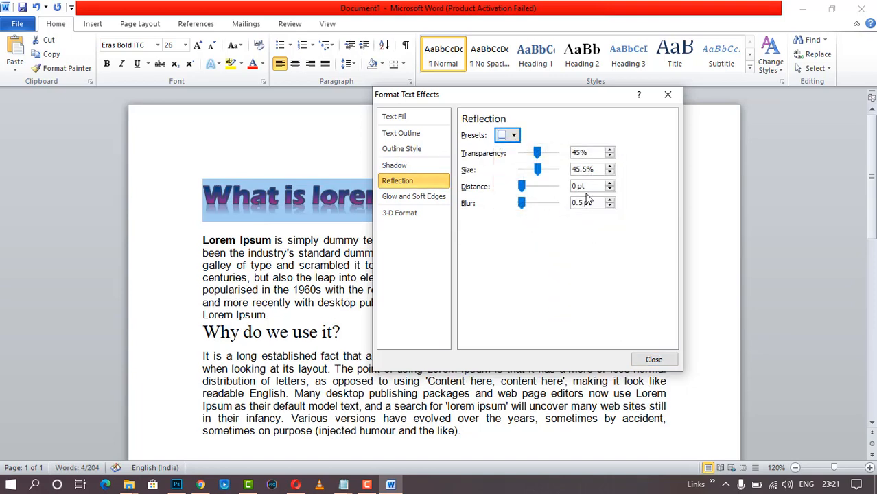
{"action": "left_click", "coordinate": [659, 364]}
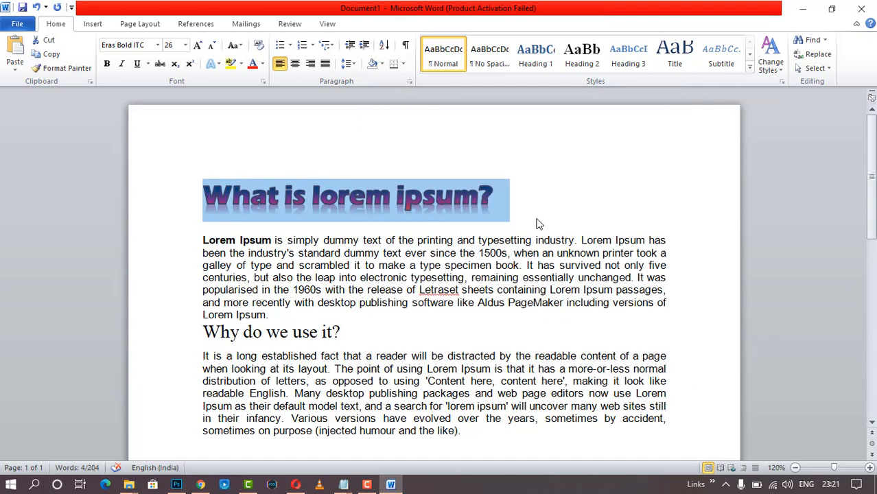
- Select the heading text and centre it, briefly trying right alignment before re-centring
{"action": "left_click", "coordinate": [546, 185]}
{"action": "triple_click", "coordinate": [545, 184]}
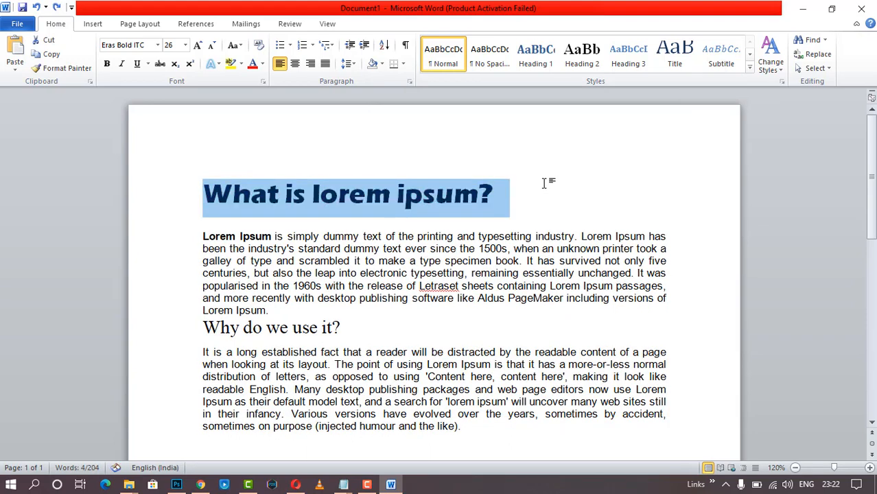
{"action": "left_click", "coordinate": [549, 182]}
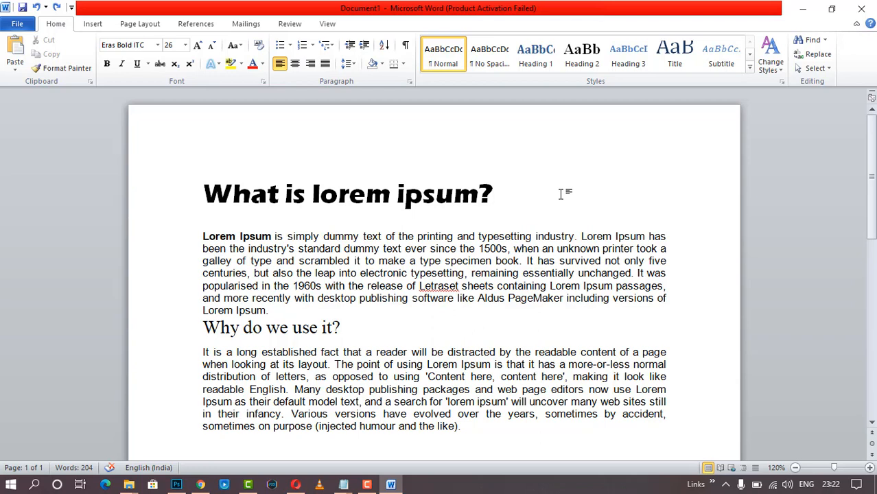
{"action": "left_click_drag", "start_coordinate": [204, 194], "coordinate": [555, 195]}
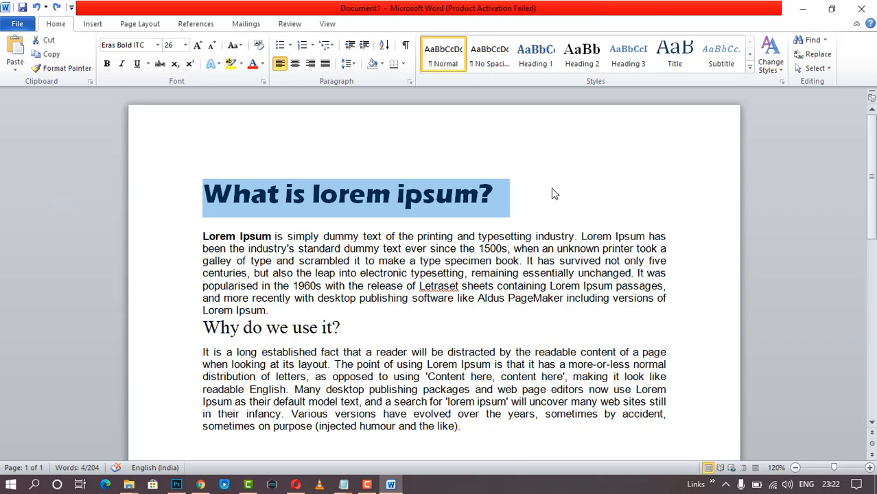
{"action": "left_click", "coordinate": [294, 64]}
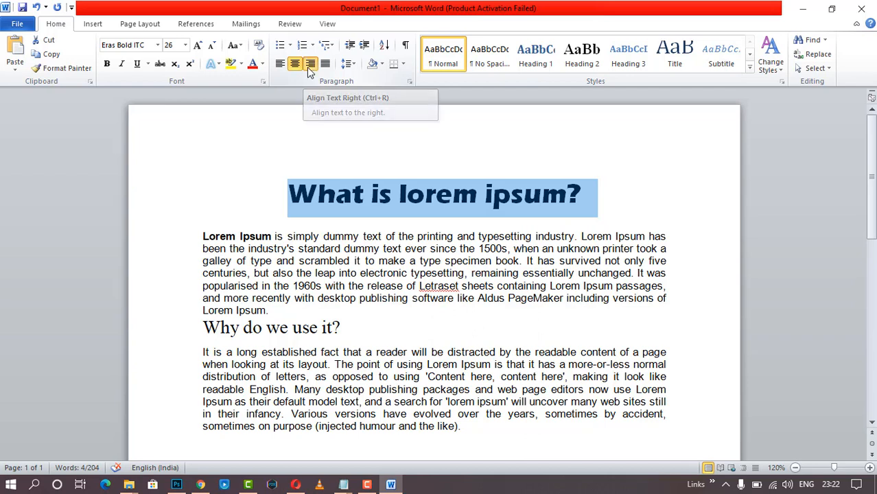
{"action": "left_click", "coordinate": [310, 68]}
{"action": "left_click", "coordinate": [295, 64]}
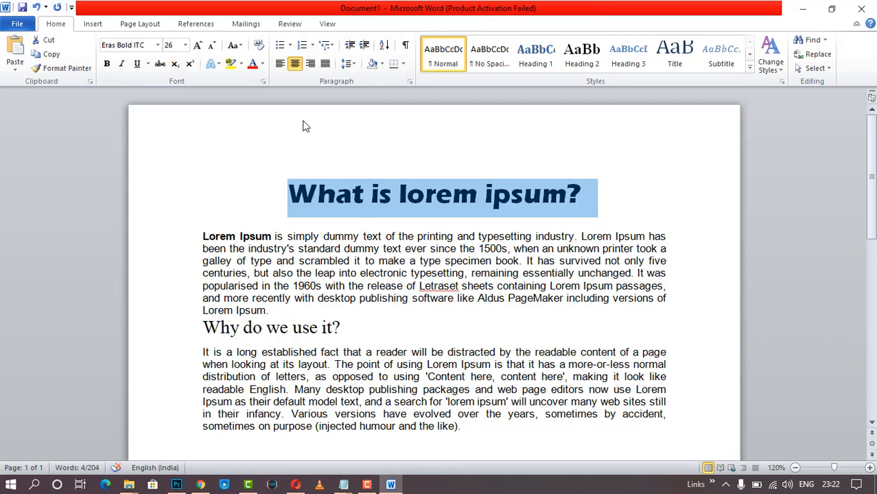
- Clear the heading's gradient, outline and reflection formatting, then reselect the heading text
{"action": "left_click", "coordinate": [258, 46]}
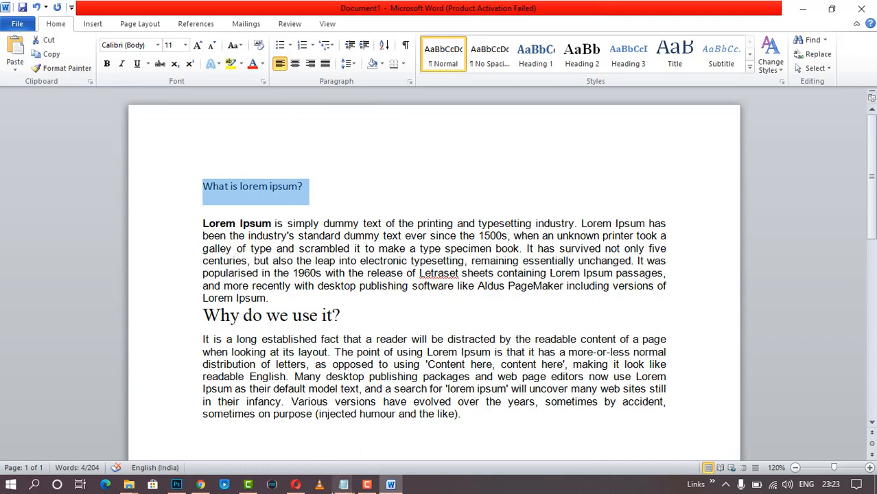
{"action": "left_click", "coordinate": [390, 205]}
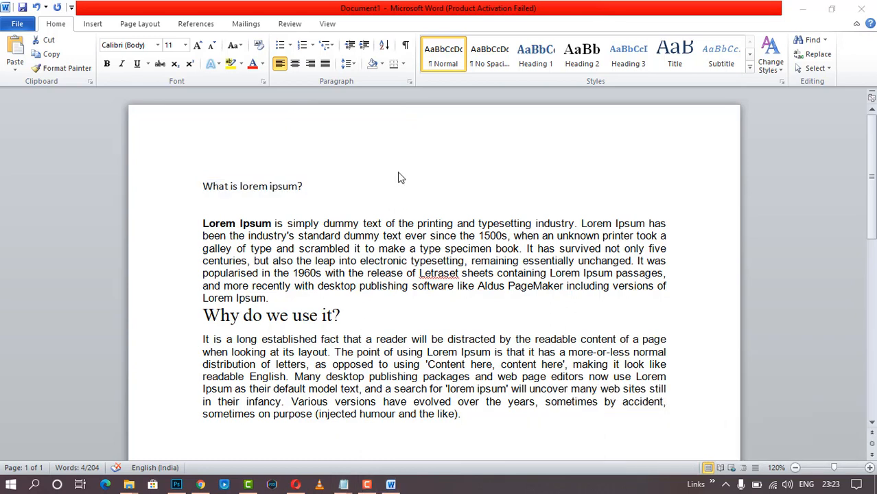
{"action": "triple_click", "coordinate": [314, 193]}
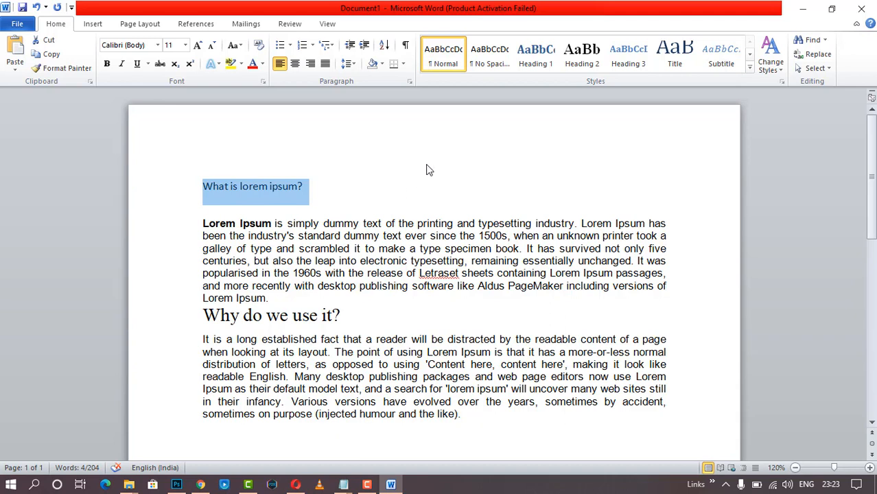
{"action": "left_click", "coordinate": [259, 192]}
{"action": "left_click_drag", "start_coordinate": [204, 187], "coordinate": [320, 181]}
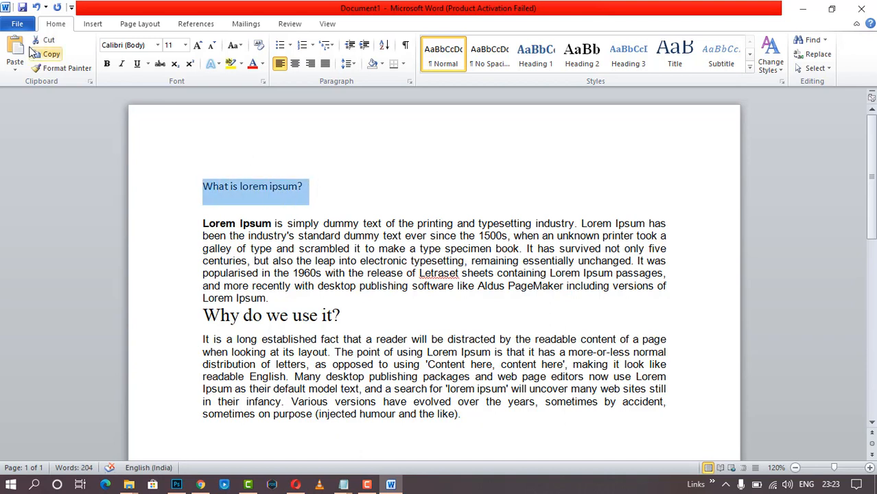
- Make the heading bold, 26 pt, in Eras Bold ITC
{"action": "left_click", "coordinate": [106, 64]}
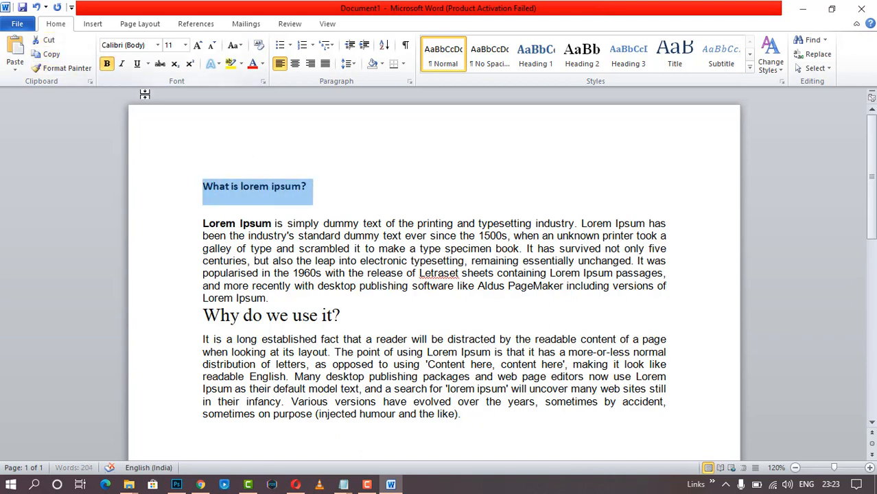
{"action": "left_click", "coordinate": [185, 44]}
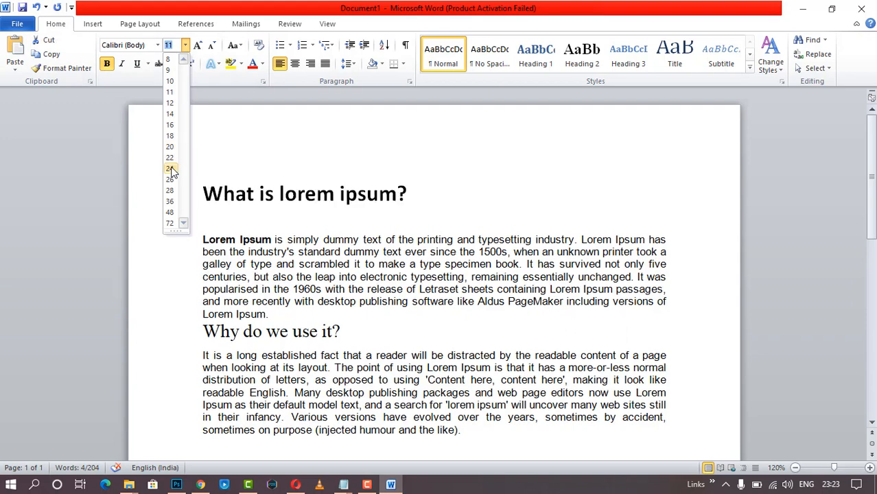
{"action": "left_click", "coordinate": [170, 179]}
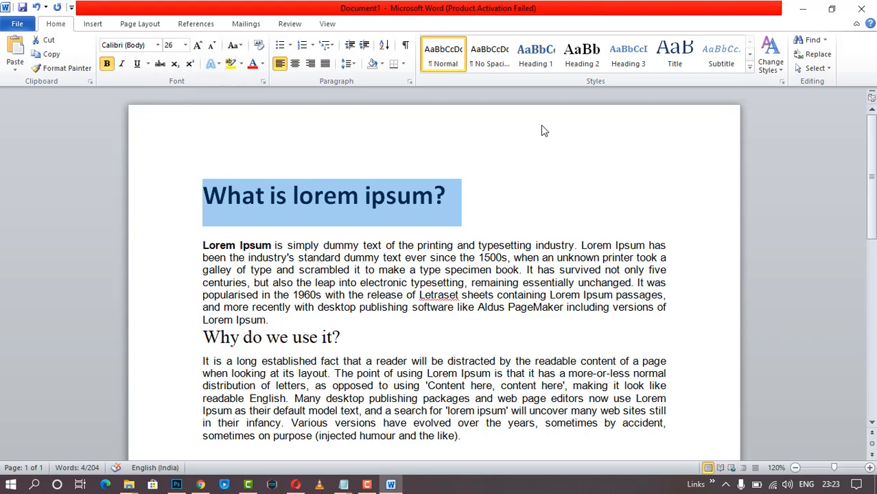
{"action": "left_click", "coordinate": [158, 46]}
{"action": "left_click", "coordinate": [151, 145]}
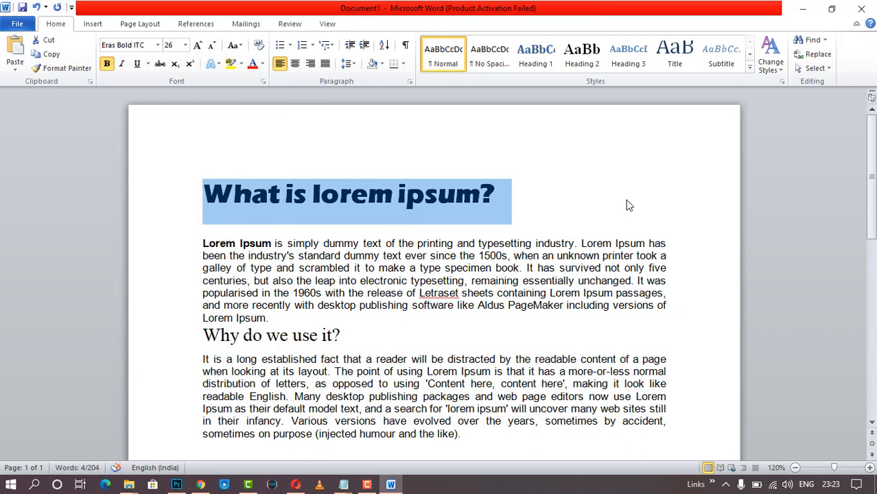
{"action": "left_click", "coordinate": [565, 184]}
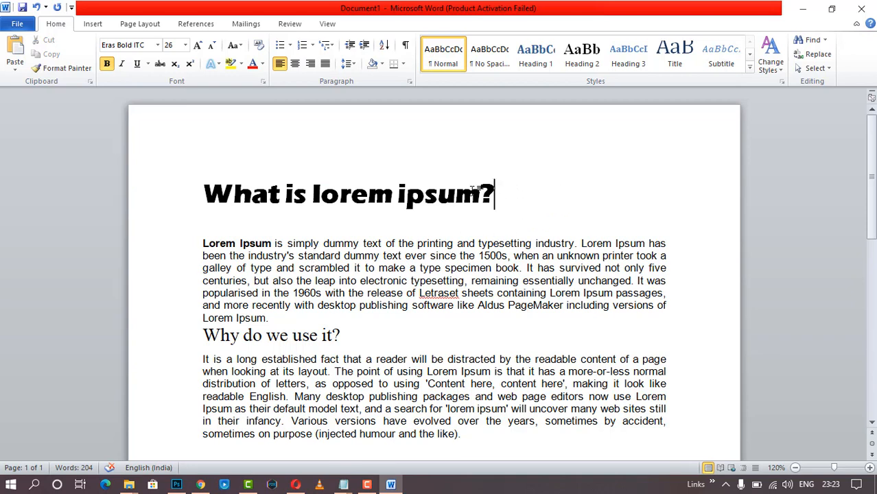
- Copy the 'What is lorem ipsum?' heading and paste two more copies beneath it
{"action": "left_click_drag", "start_coordinate": [496, 194], "coordinate": [214, 190]}
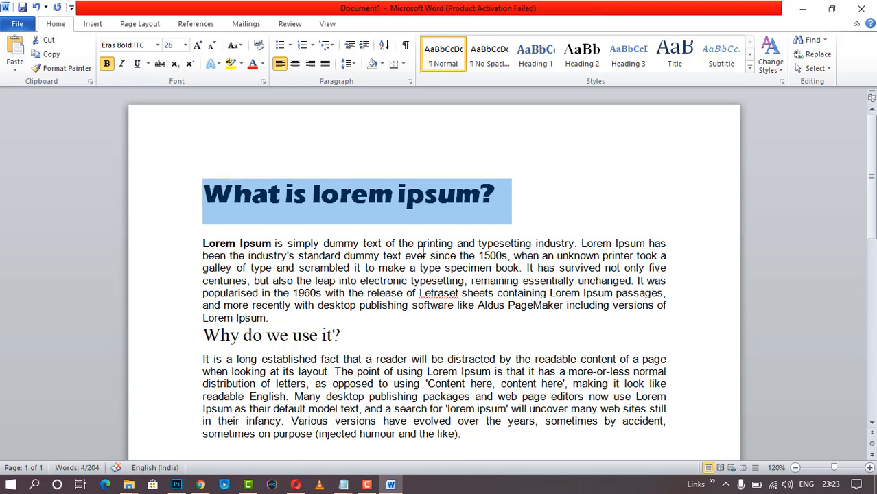
{"action": "key", "text": "ctrl+c"}
{"action": "key", "text": "End"}
{"action": "key", "text": "Return"}
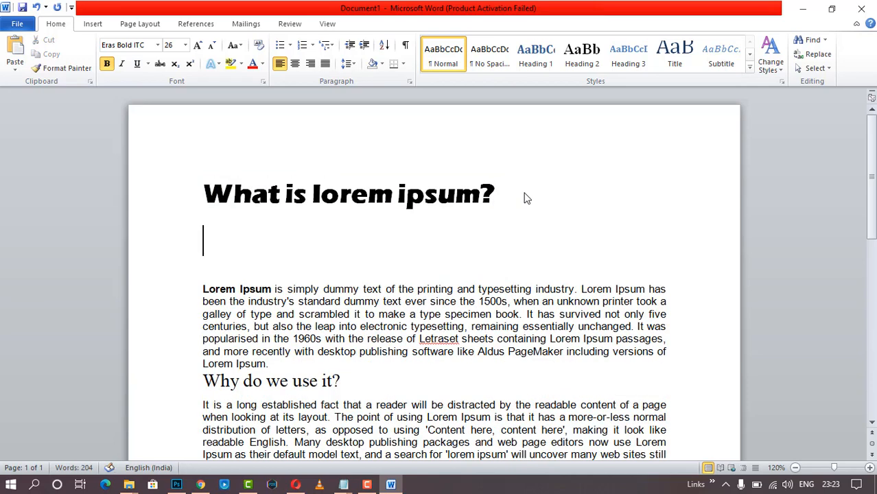
{"action": "key", "text": "ctrl+v"}
{"action": "key", "text": "Up"}
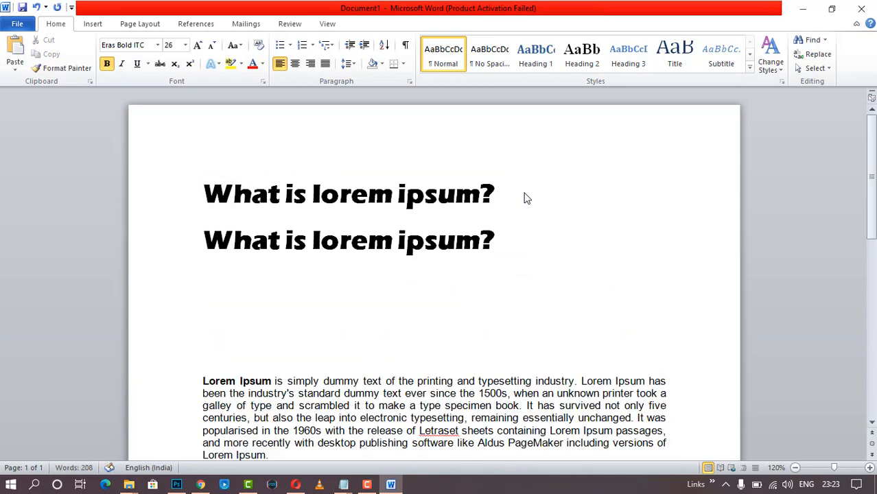
{"action": "key", "text": "ctrl+v"}
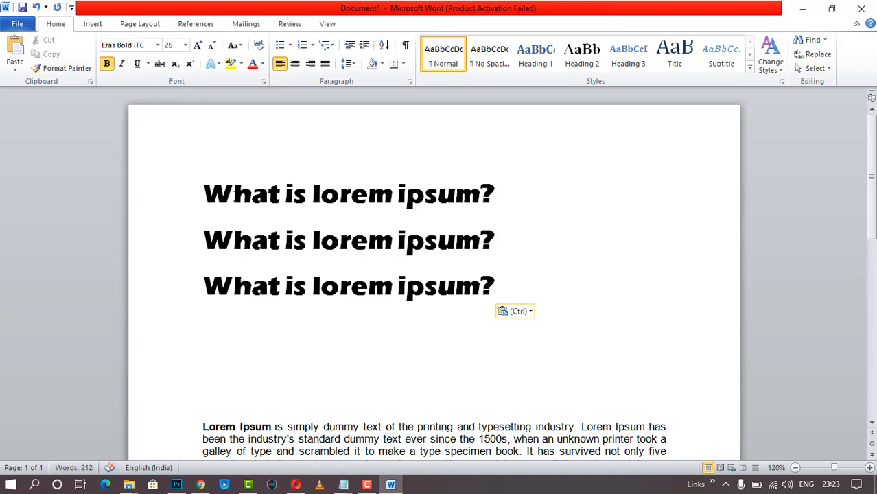
- Select all three heading lines and bring up the Bullets choices
{"action": "key", "text": "ctrl+Home"}
{"action": "key", "text": "shift+Down"}
{"action": "key", "text": "shift+Down"}
{"action": "key", "text": "shift+Down"}
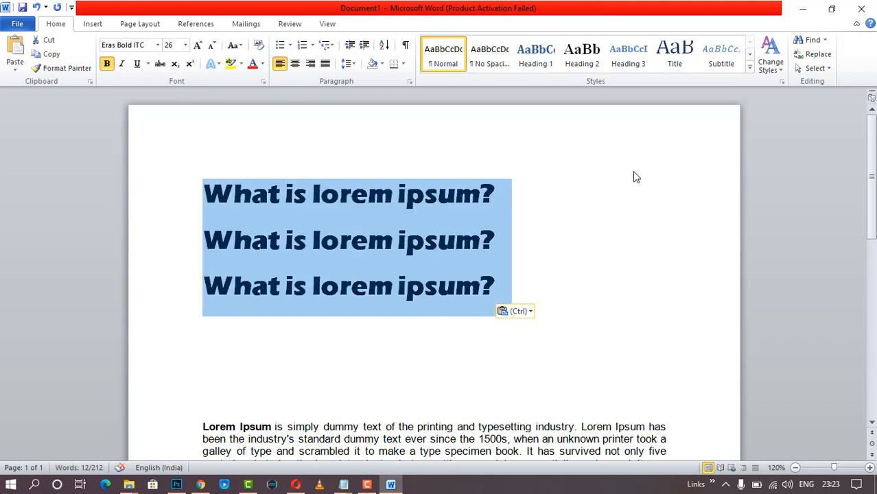
{"action": "left_click", "coordinate": [290, 45]}
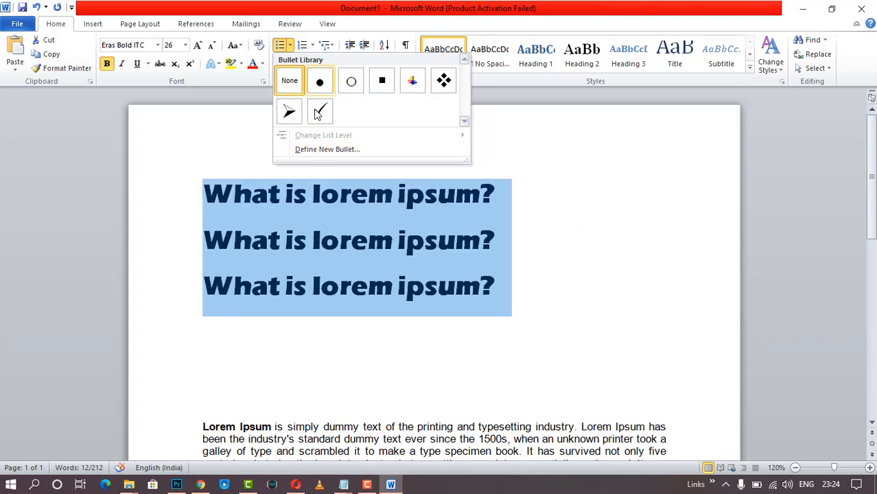
- Apply check-mark bullets to the three headings, remove them with Numbering None, then indent one step
{"action": "left_click", "coordinate": [316, 119]}
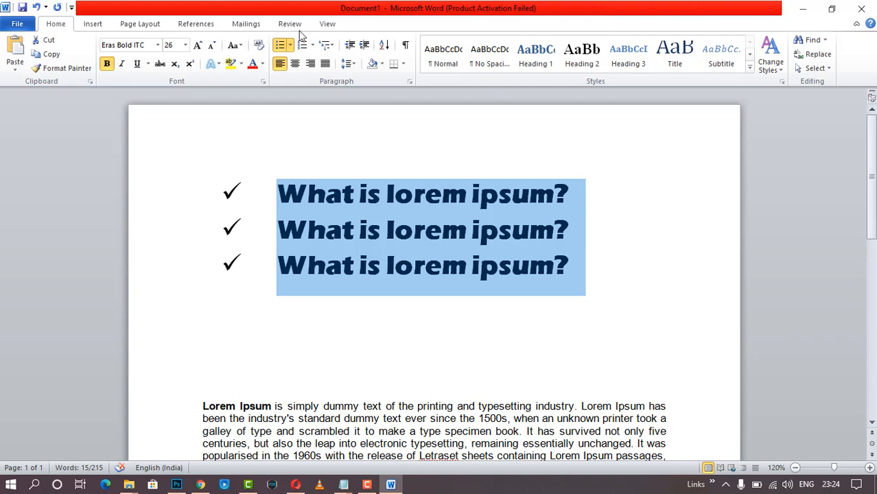
{"action": "left_click", "coordinate": [312, 45]}
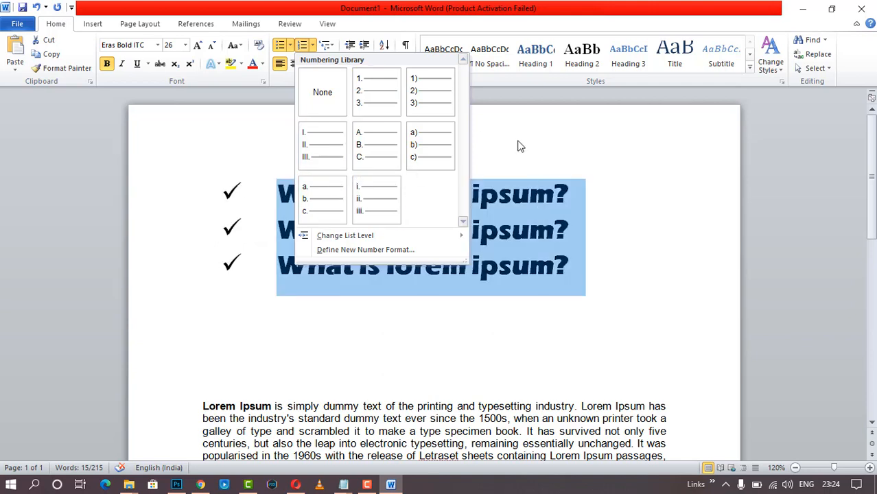
{"action": "left_click", "coordinate": [312, 100]}
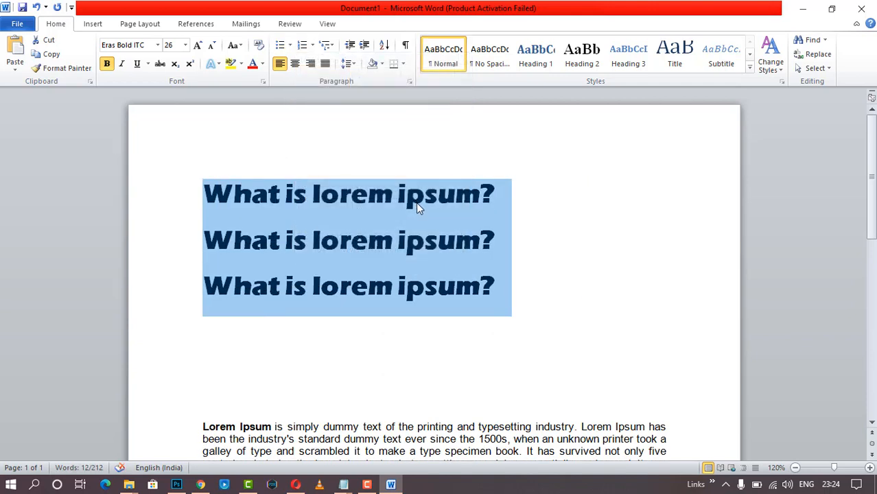
{"action": "left_click", "coordinate": [363, 47]}
- Indent the three headings once more, then decrease their indent by two steps
{"action": "left_click", "coordinate": [364, 46]}
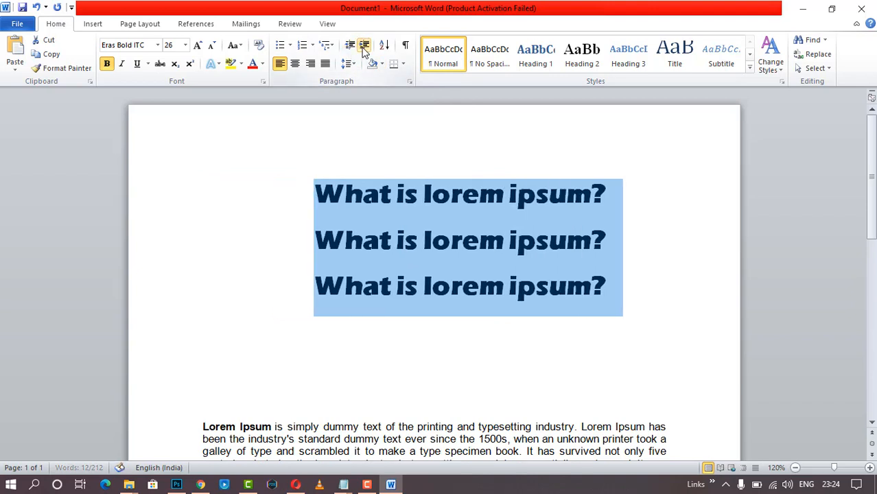
{"action": "left_click", "coordinate": [350, 47]}
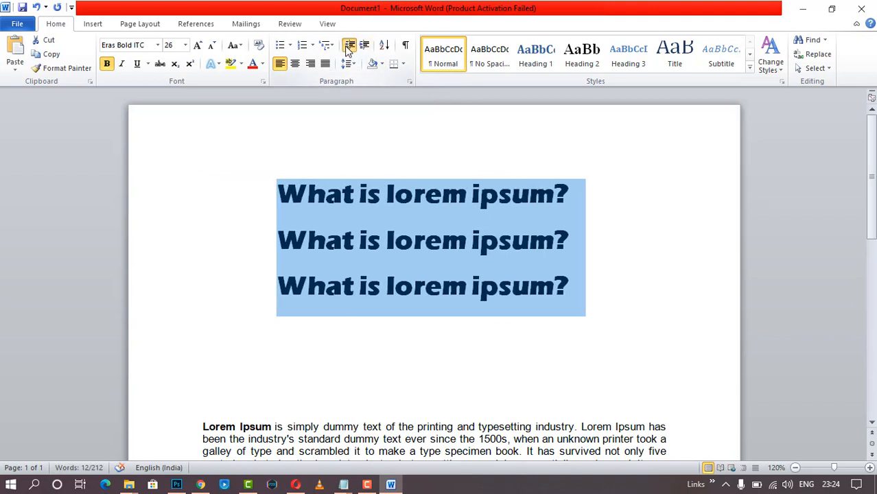
{"action": "left_click", "coordinate": [350, 46]}
- Review the Sort by choices in the Sort dialog and cancel without sorting
{"action": "left_click", "coordinate": [387, 47]}
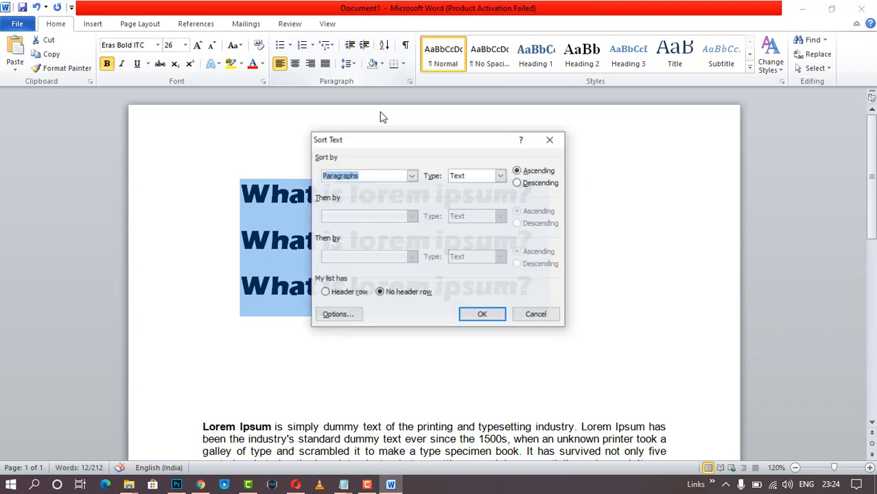
{"action": "left_click_drag", "start_coordinate": [407, 140], "coordinate": [545, 93]}
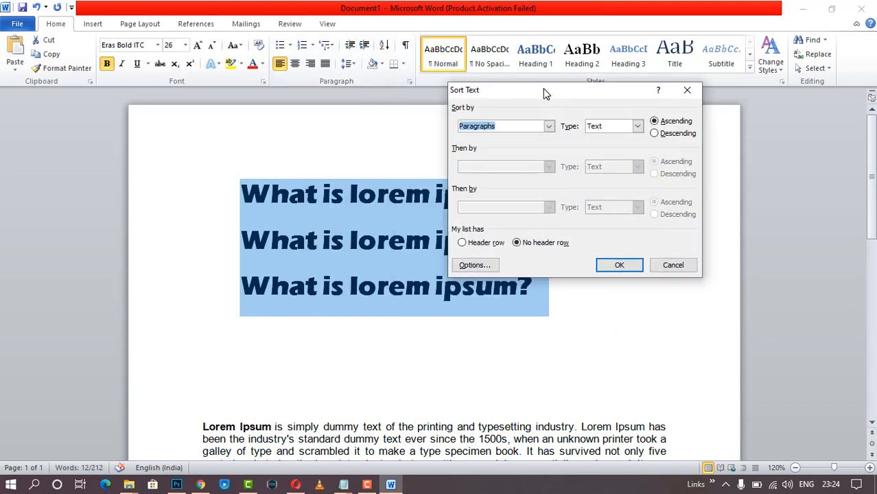
{"action": "left_click", "coordinate": [549, 126]}
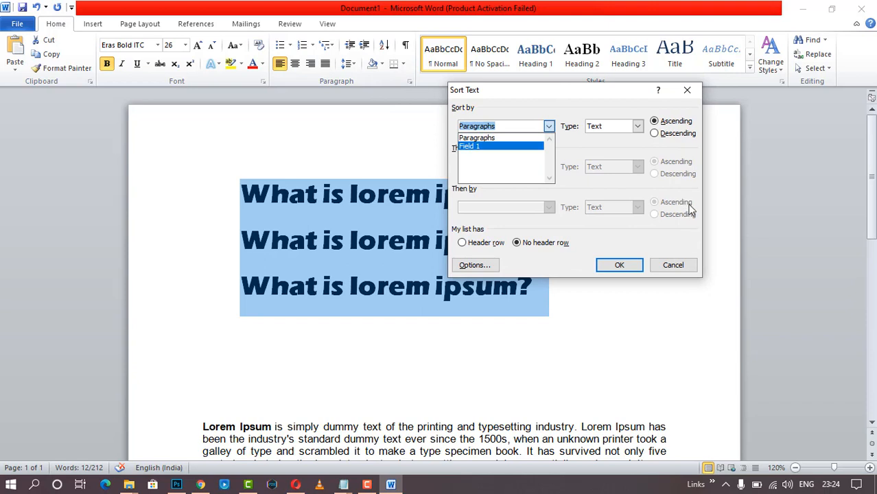
{"action": "left_click", "coordinate": [676, 265]}
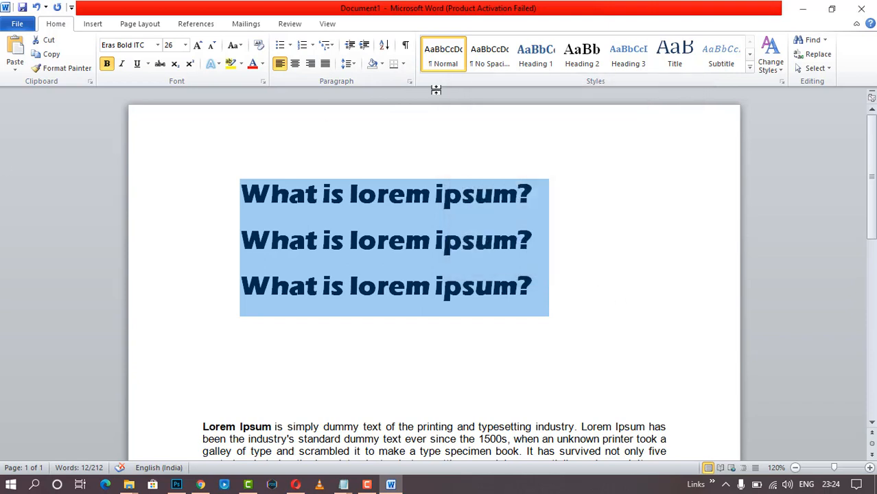
- Shade only the first 'What is lorem ipsum?' line yellow, then select the second line
{"action": "left_click", "coordinate": [383, 64]}
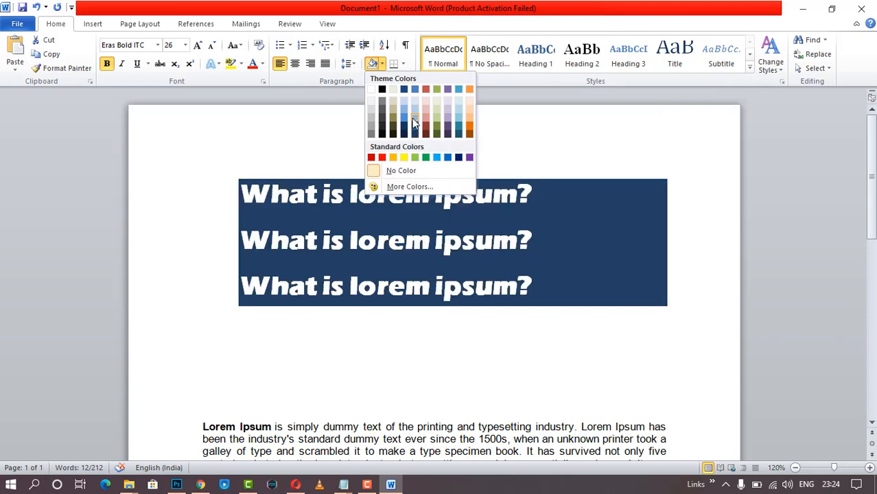
{"action": "left_click", "coordinate": [586, 141]}
{"action": "left_click", "coordinate": [507, 192]}
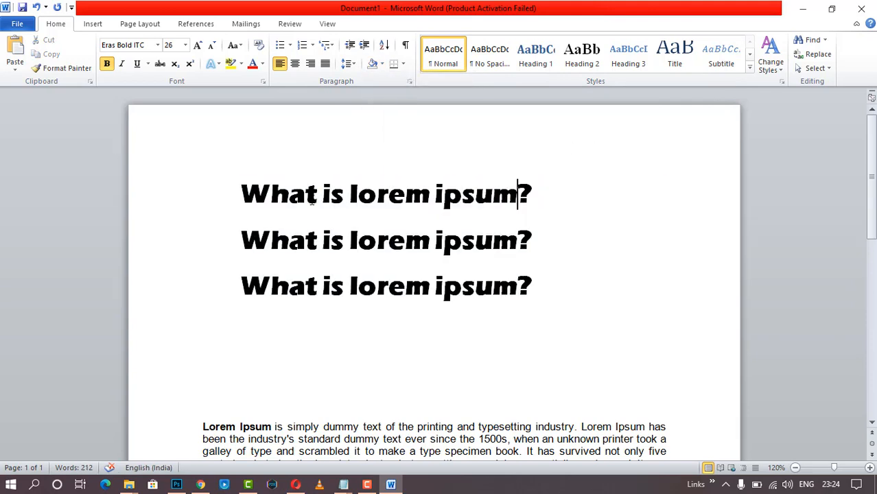
{"action": "left_click_drag", "start_coordinate": [227, 189], "coordinate": [545, 193]}
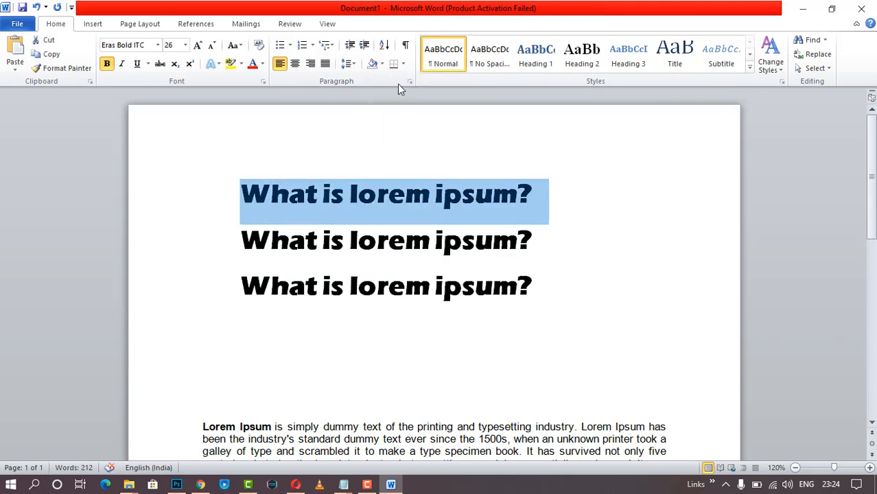
{"action": "left_click", "coordinate": [382, 64]}
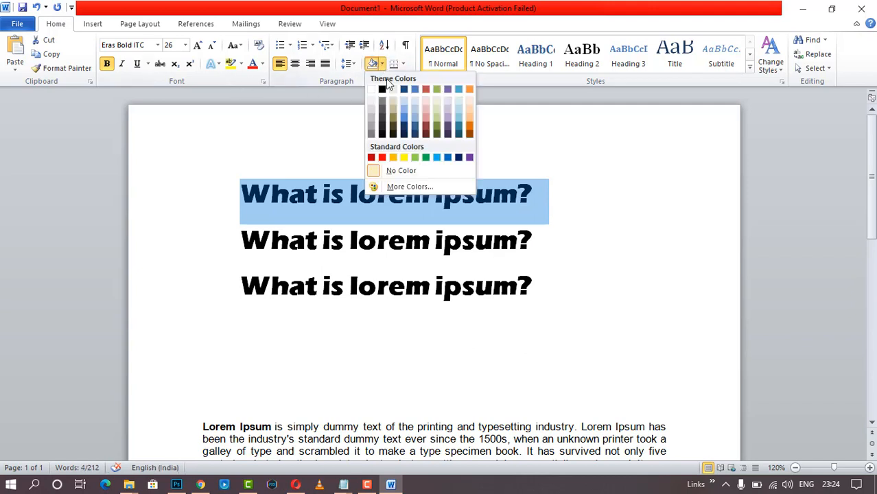
{"action": "left_click", "coordinate": [405, 158]}
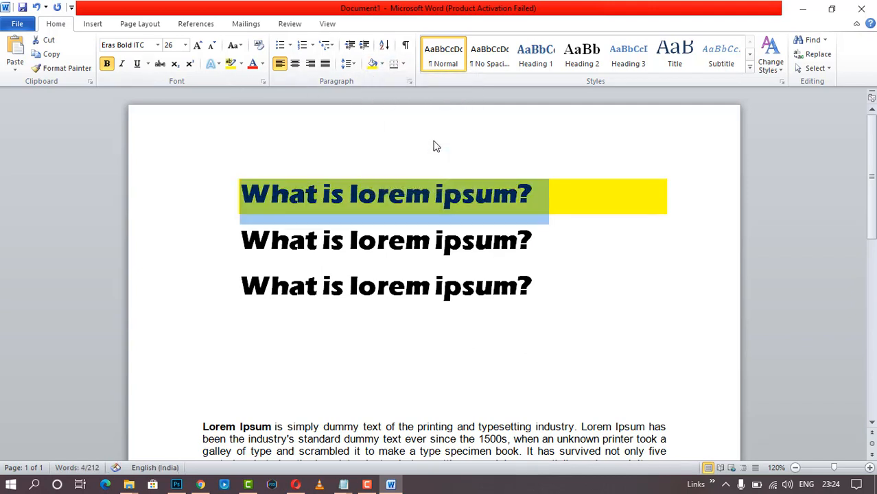
{"action": "left_click", "coordinate": [381, 229]}
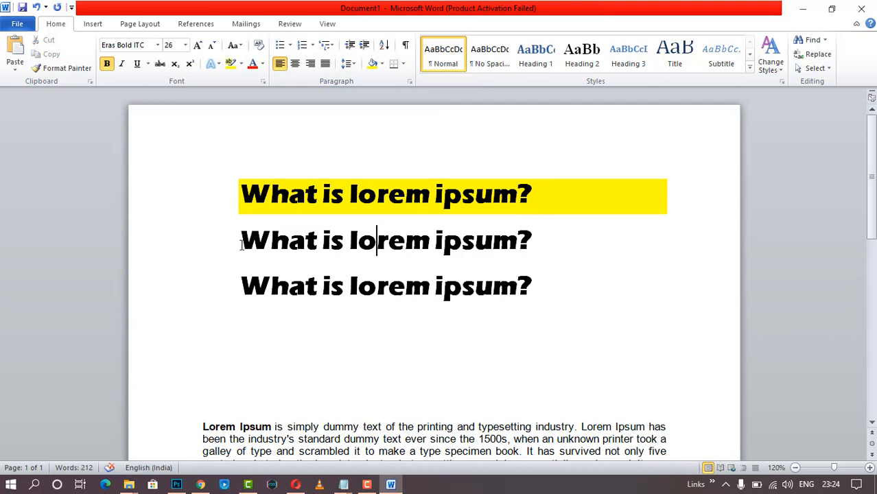
{"action": "left_click_drag", "start_coordinate": [242, 240], "coordinate": [546, 242]}
- Box the second heading line with All Borders and place the cursor inside it
{"action": "left_click", "coordinate": [397, 64]}
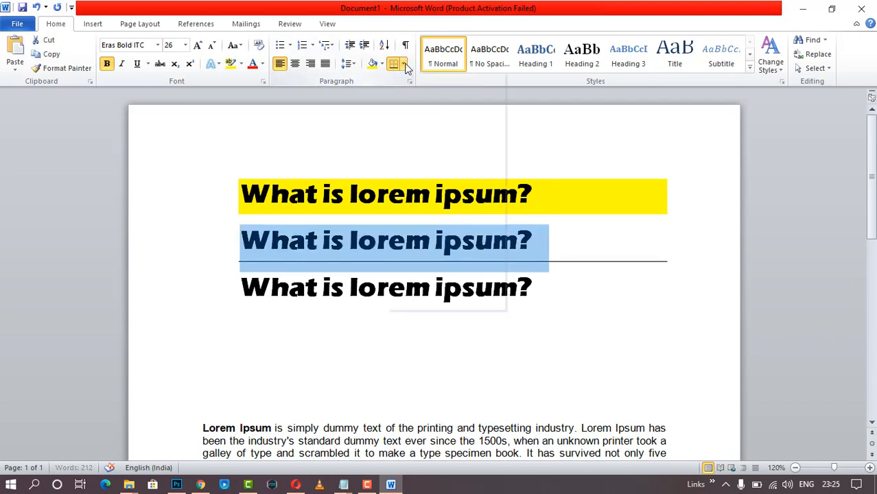
{"action": "left_click", "coordinate": [404, 64]}
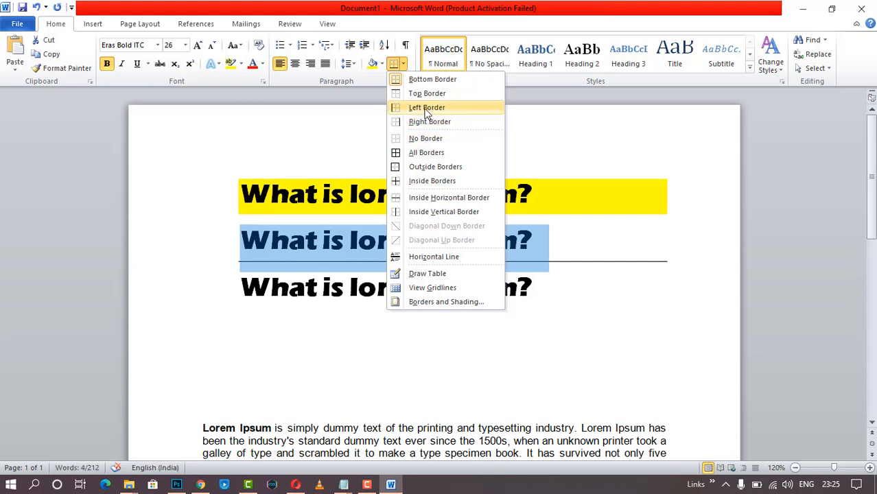
{"action": "left_click", "coordinate": [427, 153]}
{"action": "left_click", "coordinate": [492, 288]}
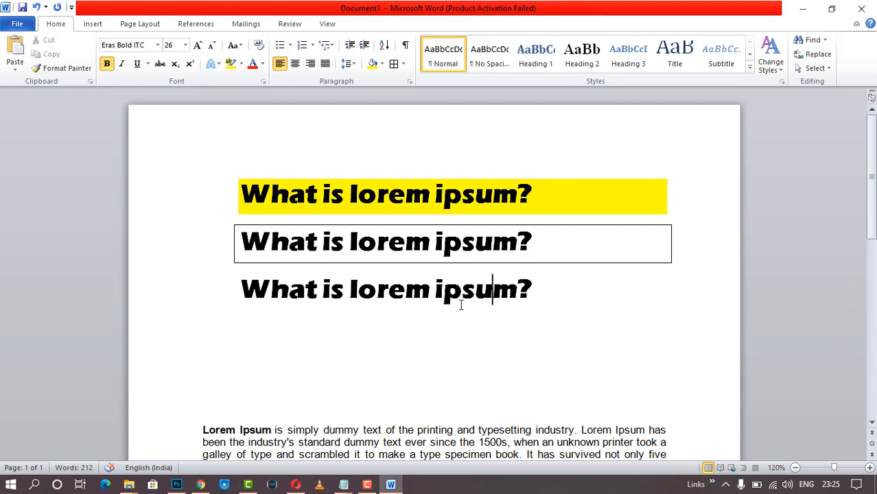
{"action": "left_click", "coordinate": [360, 258]}
- Undo four times back to one plain heading directly above the body text, then select everything
{"action": "key", "text": "ctrl+z"}
{"action": "key", "text": "ctrl+z"}
{"action": "key", "text": "ctrl+z"}
{"action": "key", "text": "ctrl+z"}
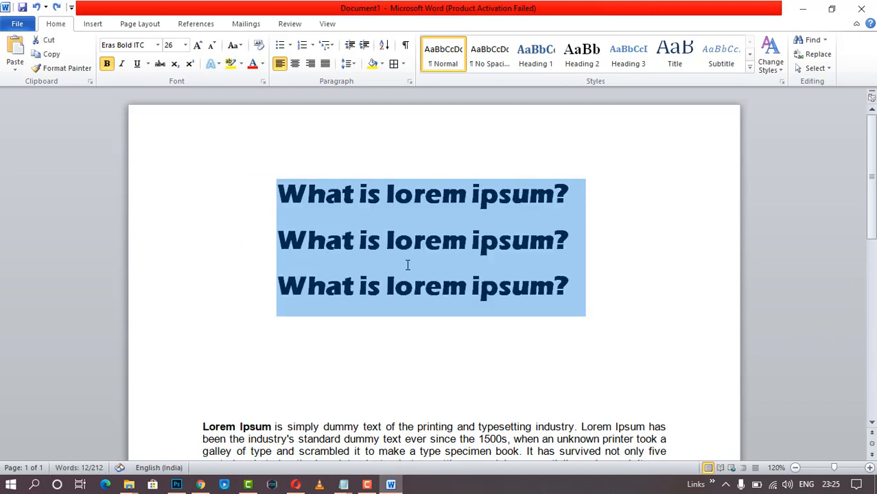
{"action": "key", "text": "ctrl+z"}
{"action": "key", "text": "ctrl+z"}
{"action": "key", "text": "ctrl+z"}
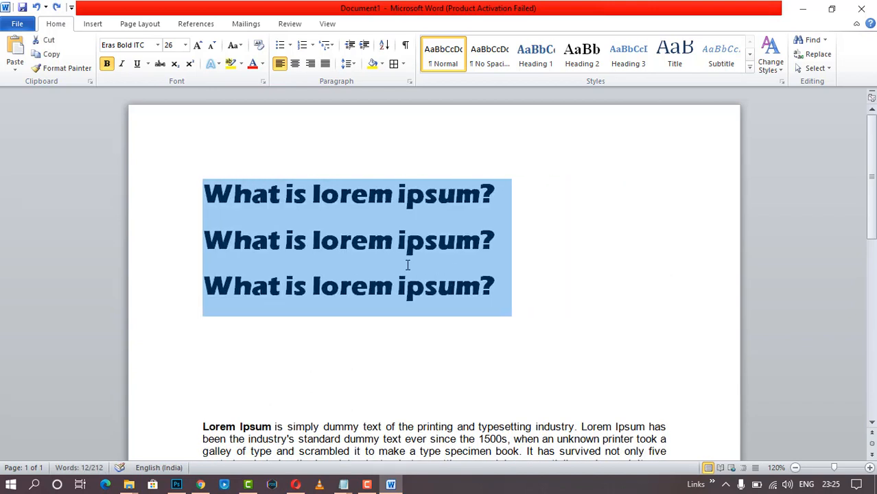
{"action": "key", "text": "ctrl+z"}
{"action": "key", "text": "ctrl+z"}
{"action": "key", "text": "ctrl+z"}
{"action": "key", "text": "ctrl+z"}
{"action": "key", "text": "ctrl+z"}
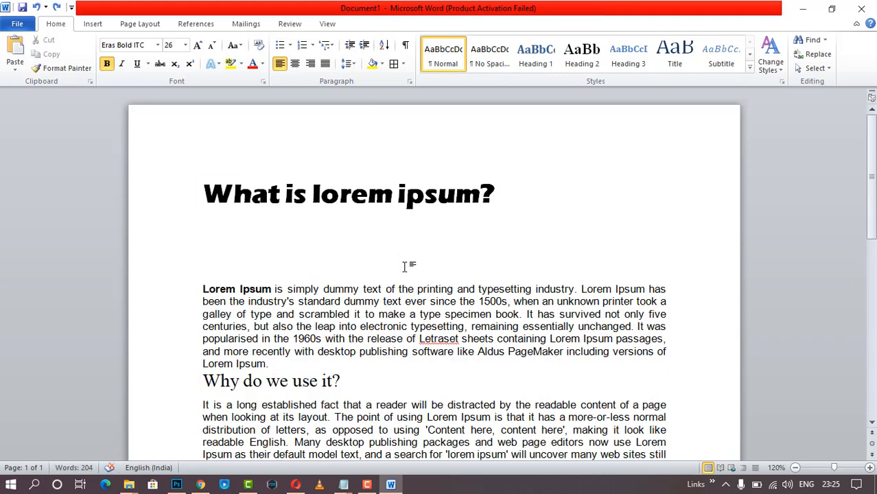
{"action": "key", "text": "ctrl+z"}
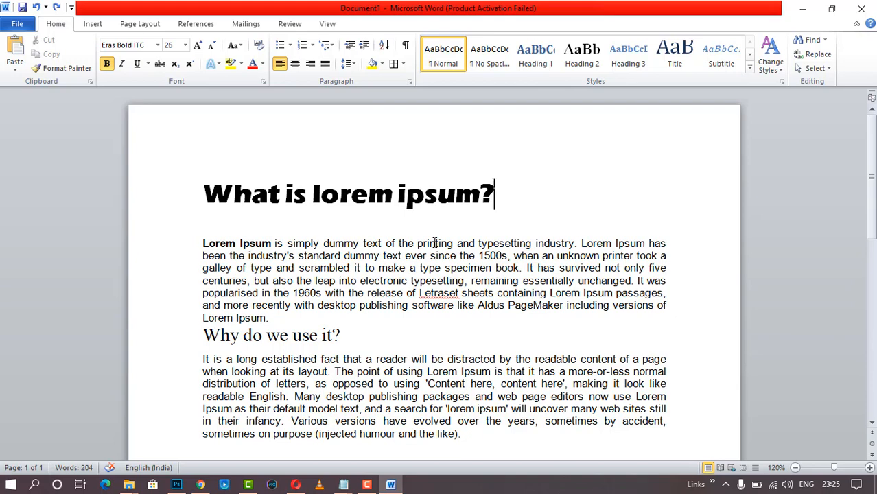
{"action": "scroll", "coordinate": [322, 225], "scroll_direction": "down", "scroll_amount": 1}
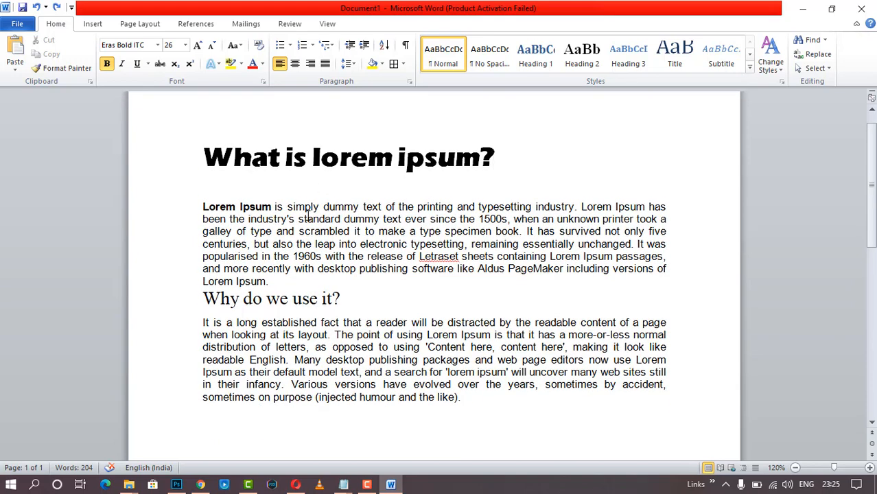
{"action": "key", "text": "ctrl+a"}
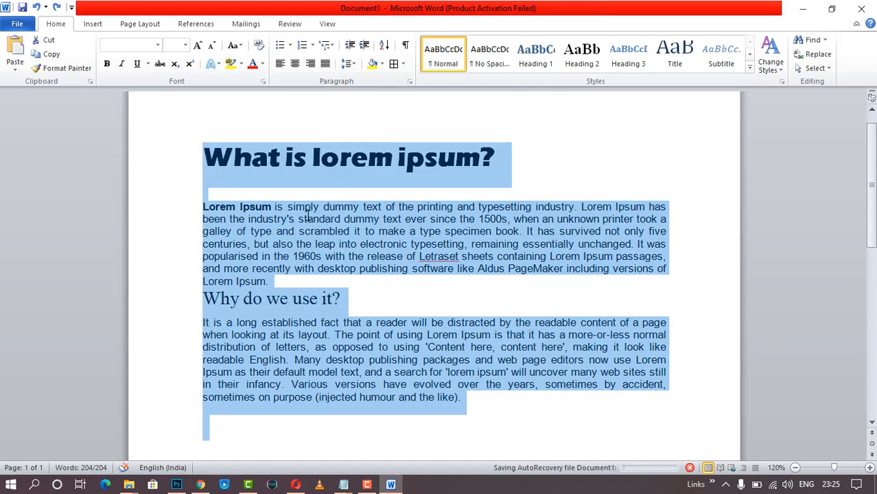
{"action": "left_click", "coordinate": [749, 70]}
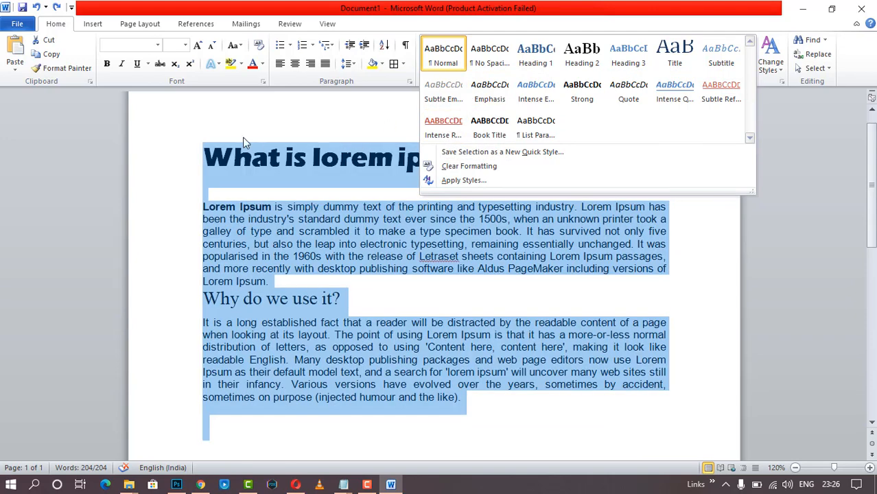
{"action": "key", "text": "Escape"}
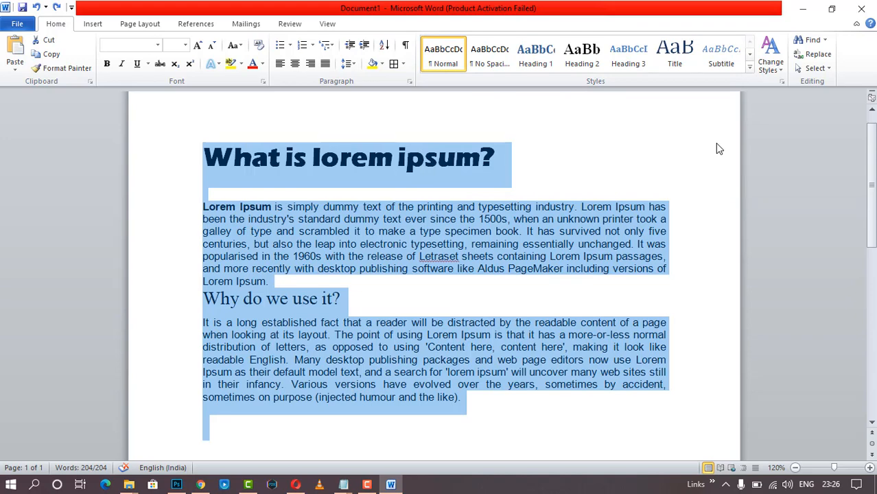
{"action": "left_click", "coordinate": [771, 56]}
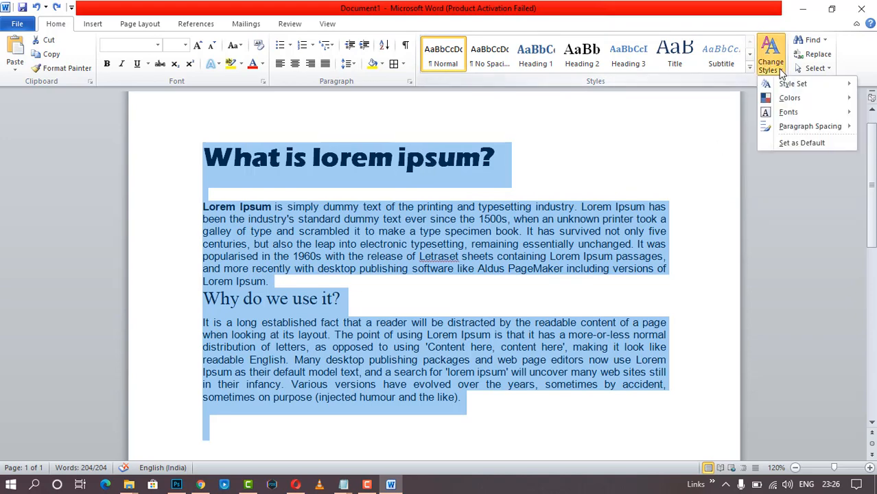
{"action": "mouse_move", "coordinate": [789, 120]}
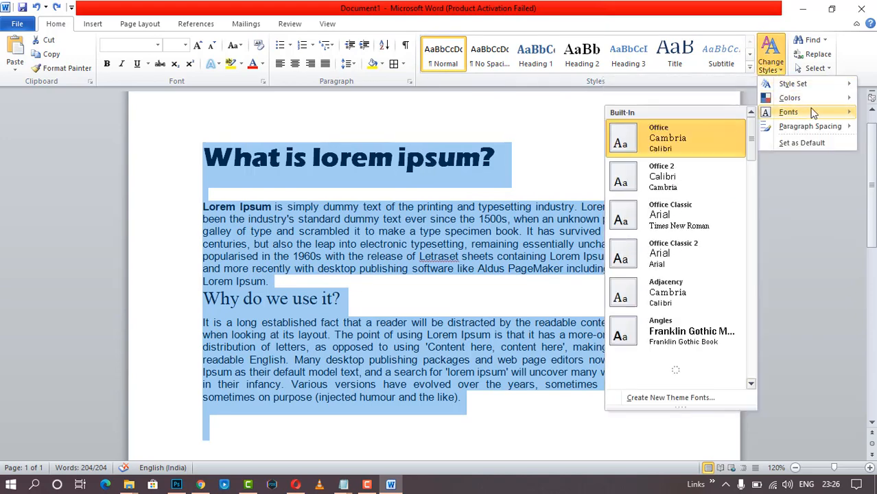
{"action": "scroll", "coordinate": [686, 220], "scroll_direction": "down", "scroll_amount": 3}
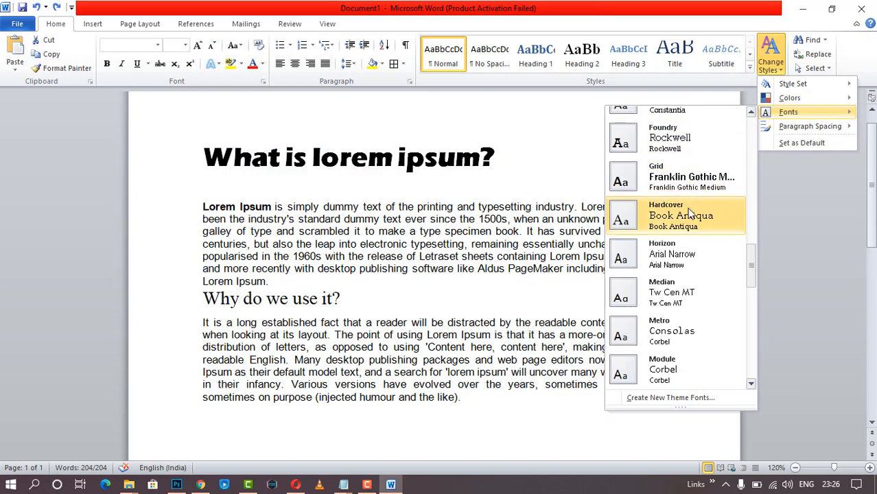
{"action": "scroll", "coordinate": [690, 237], "scroll_direction": "down", "scroll_amount": 5}
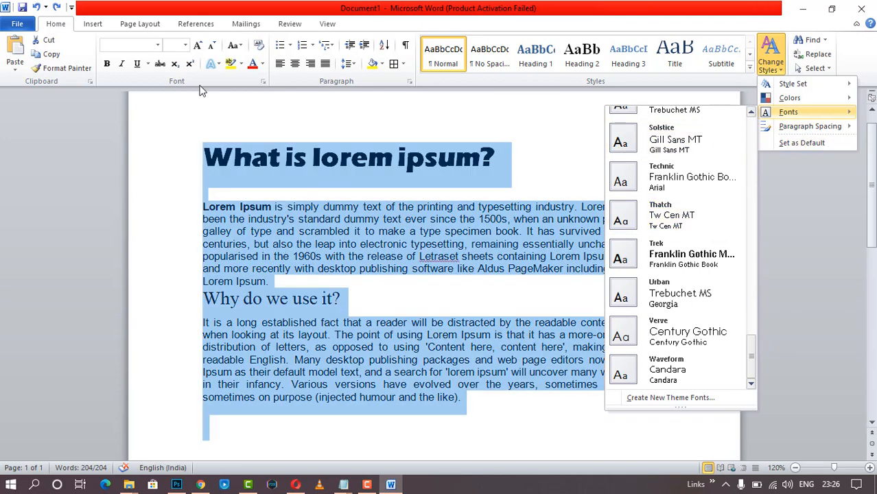
{"action": "left_click", "coordinate": [641, 24]}
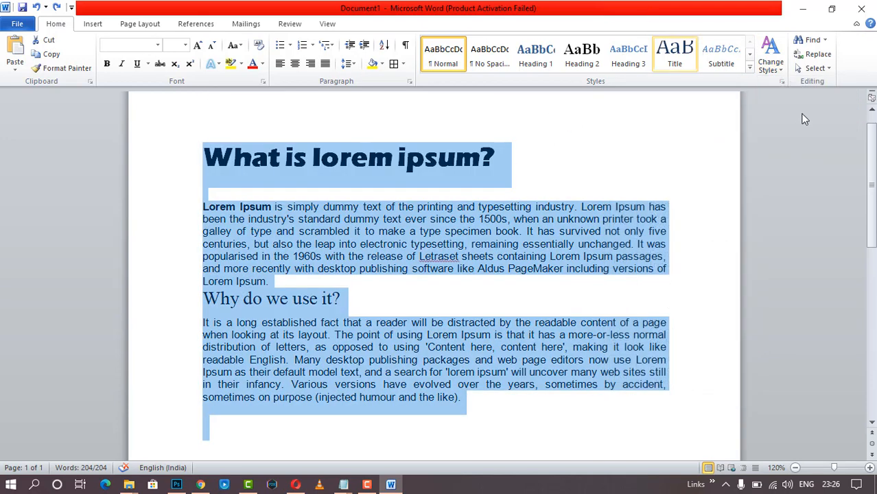
{"action": "left_click", "coordinate": [488, 206]}
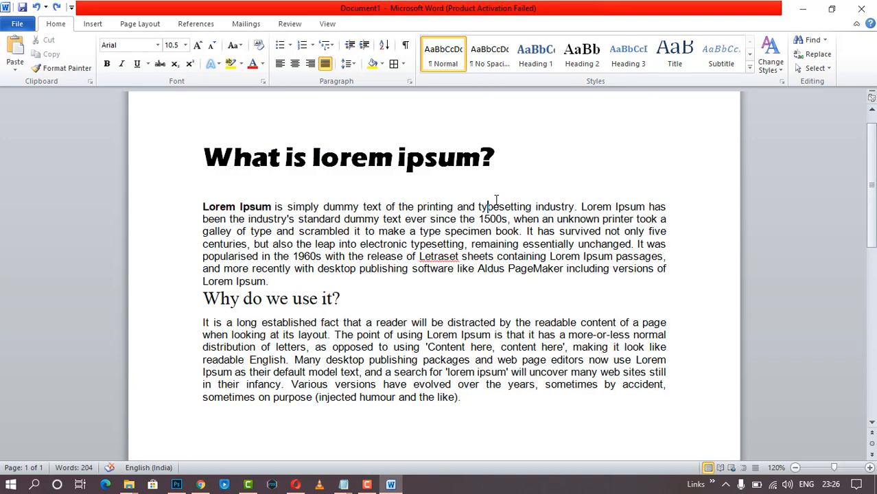
- Open the search Navigation pane and close it again
{"action": "left_click", "coordinate": [824, 40]}
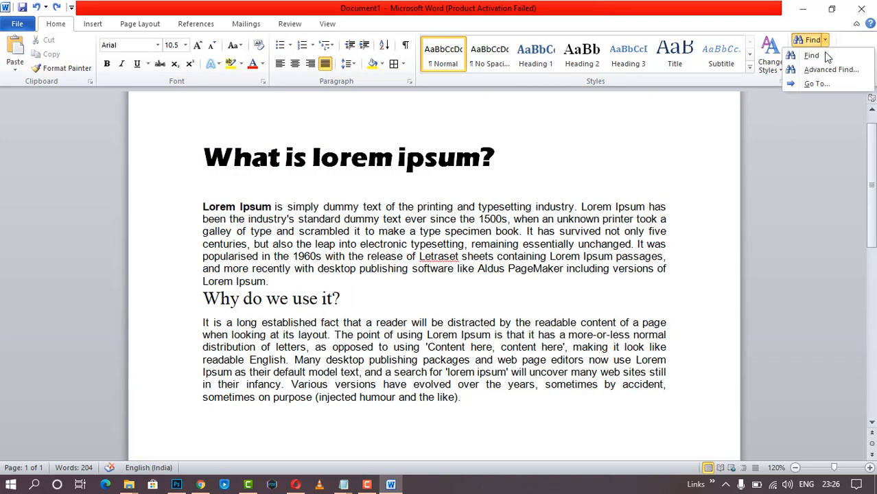
{"action": "left_click", "coordinate": [825, 57]}
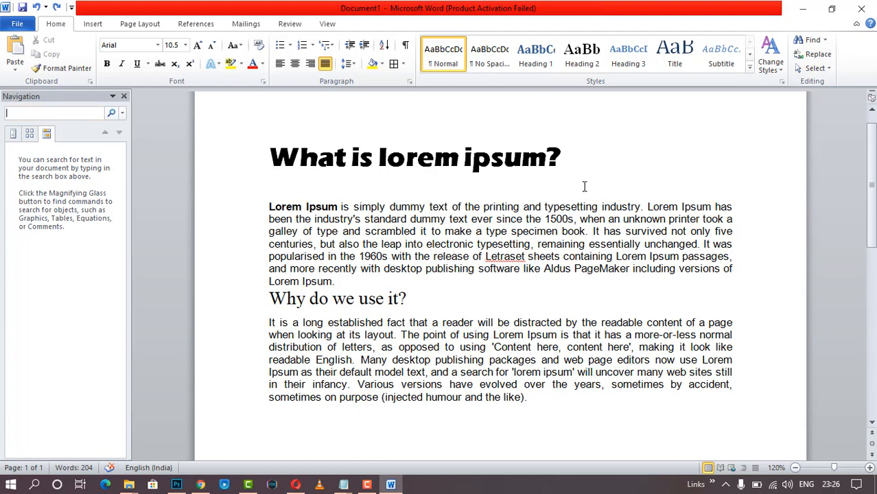
{"action": "left_click", "coordinate": [124, 96]}
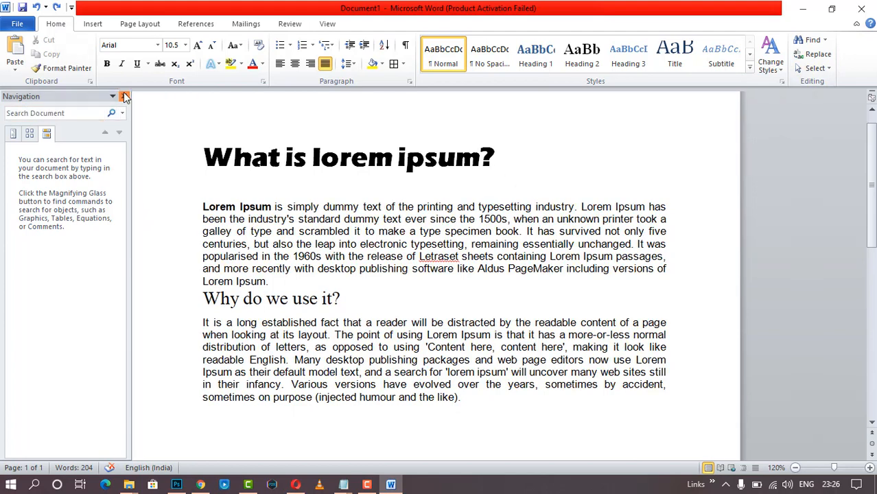
- Replace all 'is' with 'are' using Find and Replace, confirm the count message, and close
{"action": "key", "text": "ctrl+h"}
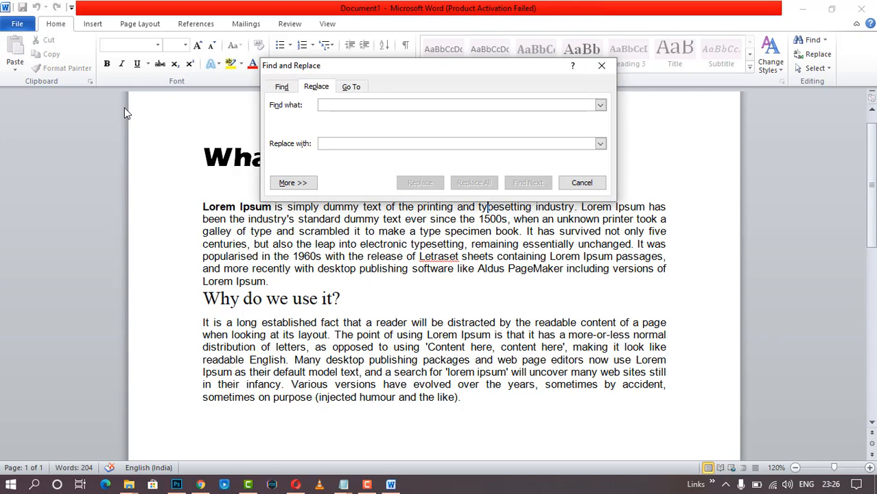
{"action": "left_click_drag", "start_coordinate": [394, 67], "coordinate": [633, 162]}
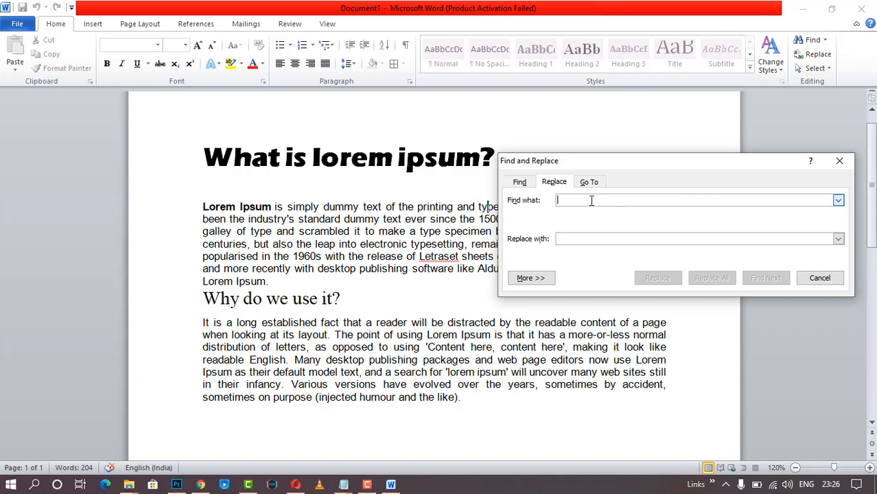
{"action": "type", "text": "l"}
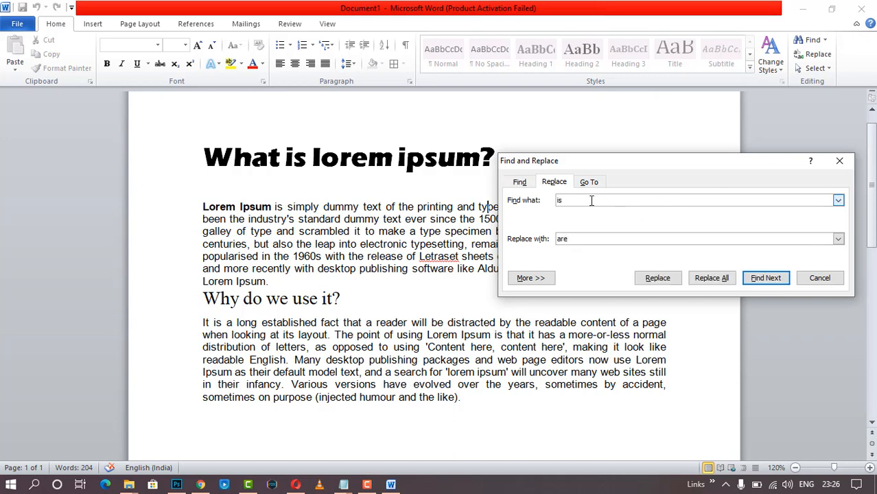
{"action": "left_click", "coordinate": [711, 278]}
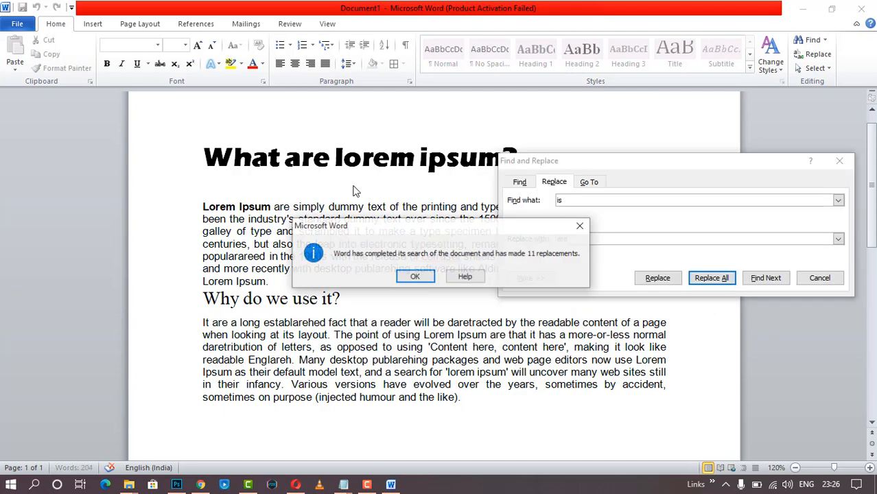
{"action": "left_click", "coordinate": [415, 276]}
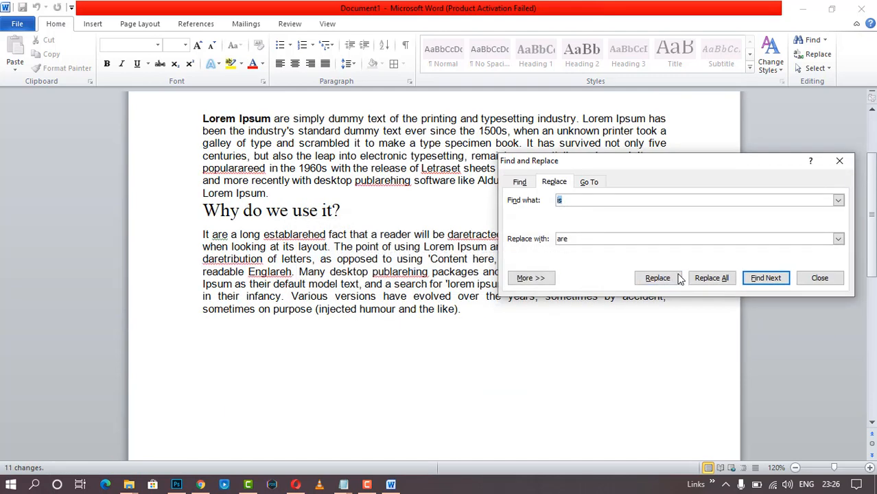
{"action": "left_click", "coordinate": [839, 160]}
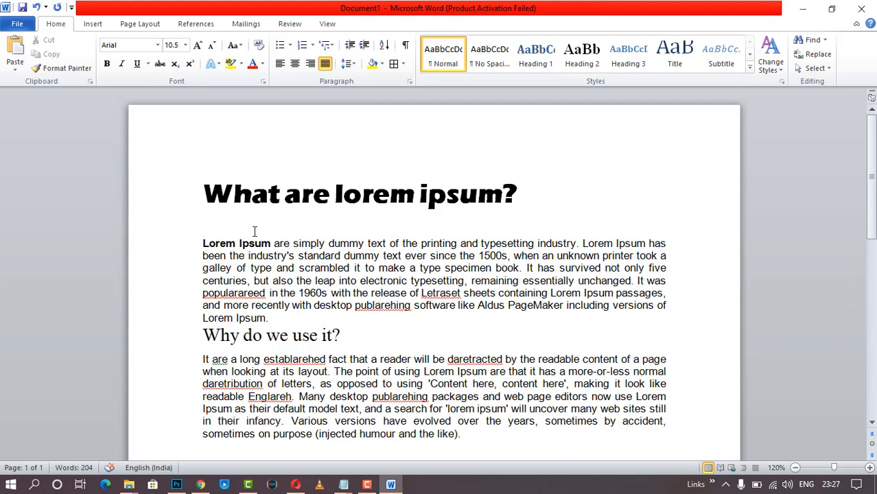
- Reopen Find and Replace on the Find tab and step through four 'are' matches
{"action": "left_click", "coordinate": [816, 54]}
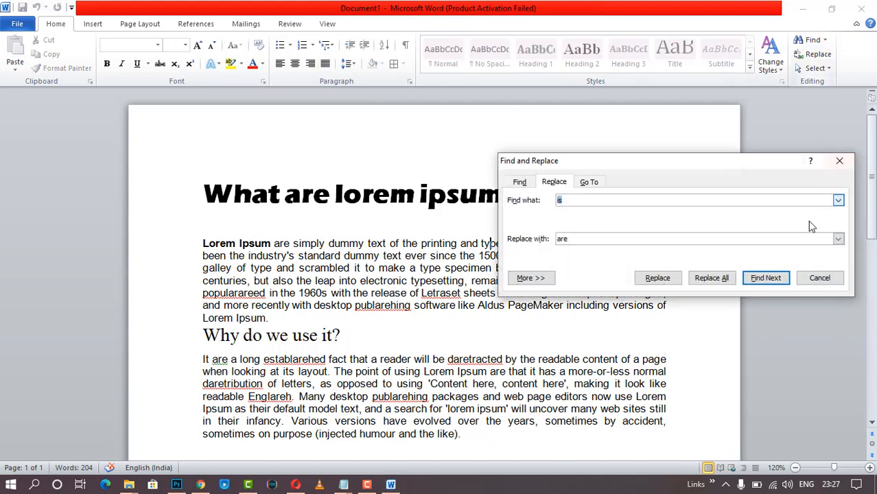
{"action": "left_click_drag", "start_coordinate": [673, 161], "coordinate": [683, 117]}
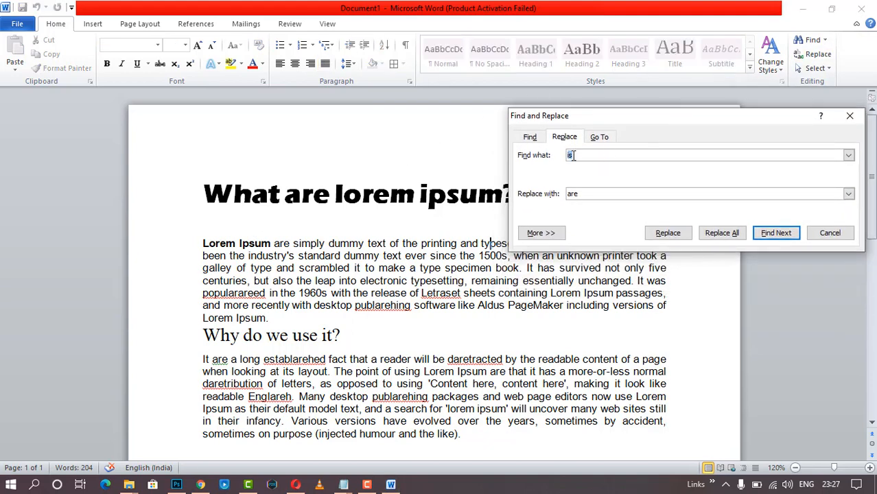
{"action": "left_click", "coordinate": [530, 137]}
{"action": "left_click", "coordinate": [561, 136]}
{"action": "left_click", "coordinate": [530, 138]}
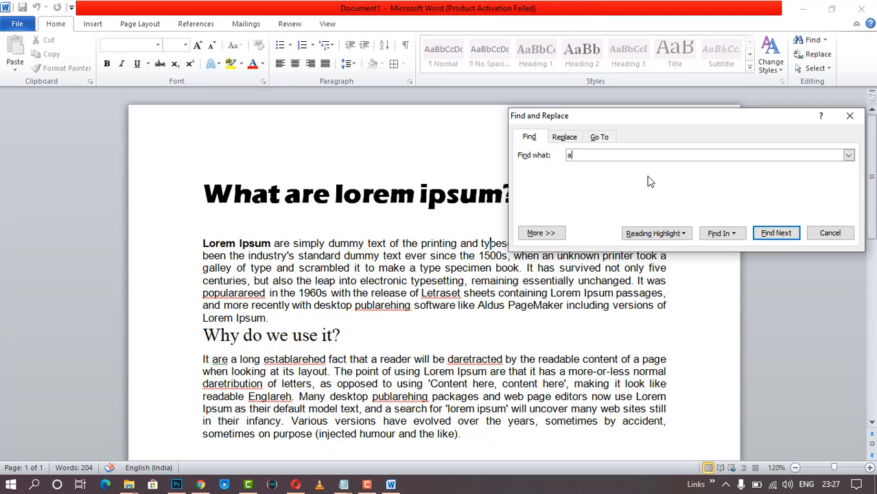
{"action": "left_click", "coordinate": [777, 234]}
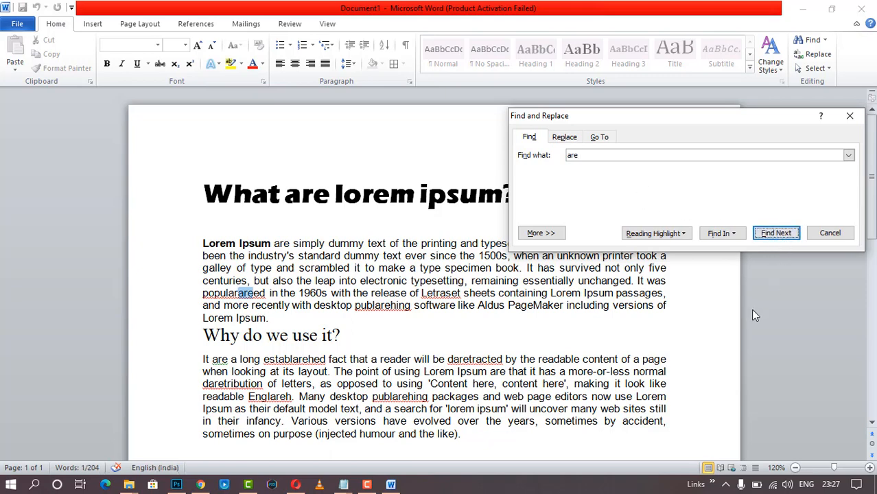
{"action": "left_click", "coordinate": [777, 233]}
{"action": "left_click", "coordinate": [777, 233]}
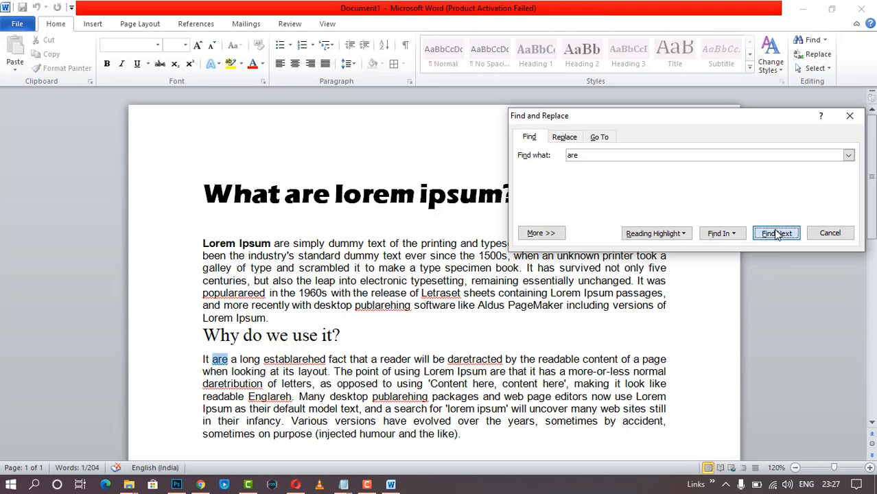
{"action": "left_click", "coordinate": [776, 233]}
{"action": "left_click", "coordinate": [777, 233]}
{"action": "left_click", "coordinate": [777, 233]}
- Highlight all 'are' matches through Reading Highlight, then close the Find window
{"action": "left_click", "coordinate": [655, 234]}
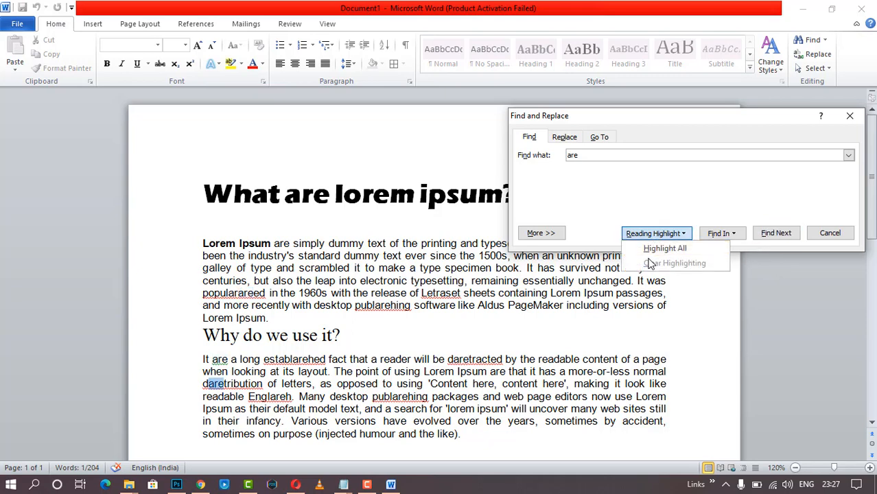
{"action": "left_click", "coordinate": [653, 248]}
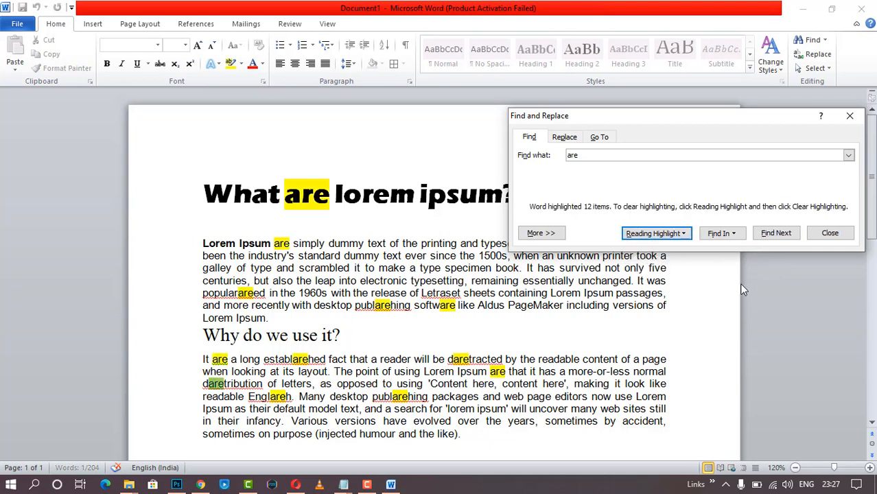
{"action": "left_click", "coordinate": [829, 232]}
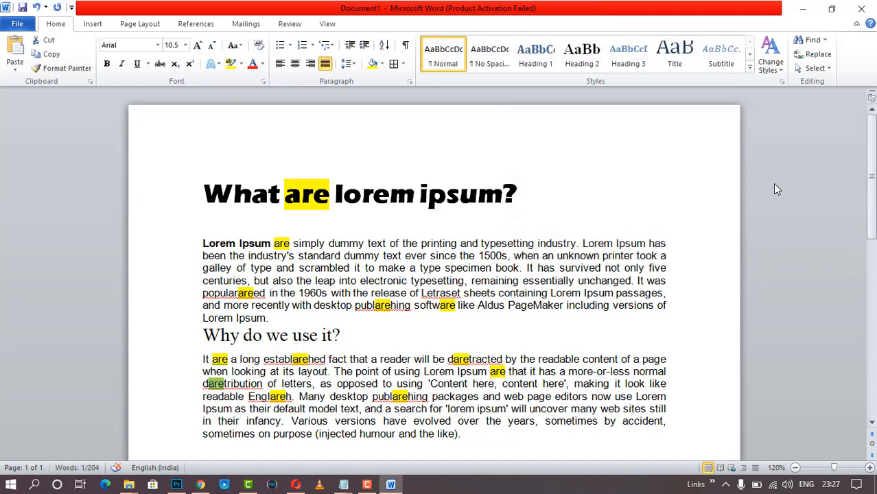
{"action": "left_click", "coordinate": [92, 24]}
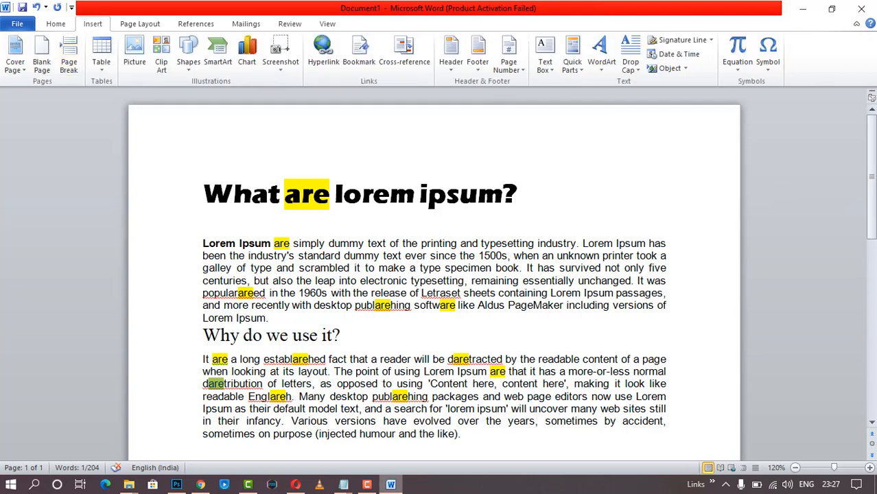
{"action": "left_click", "coordinate": [367, 484]}
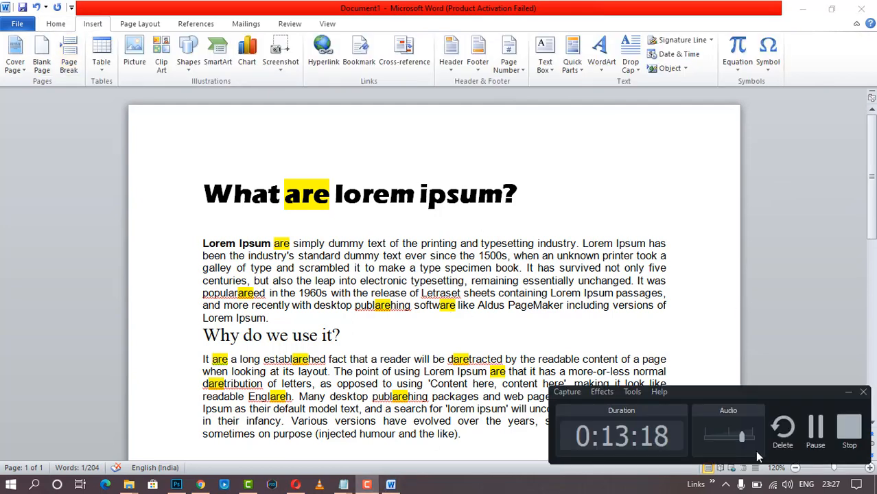
{"action": "left_click", "coordinate": [815, 429]}
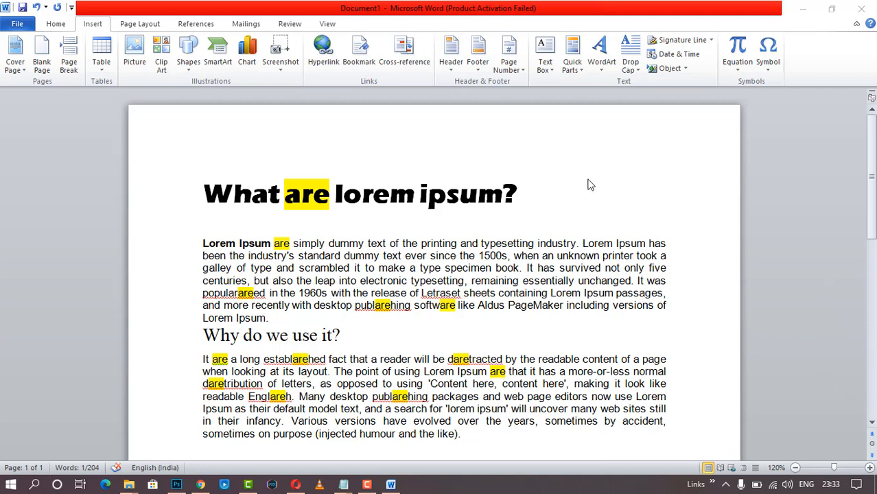
{"action": "left_click", "coordinate": [529, 189]}
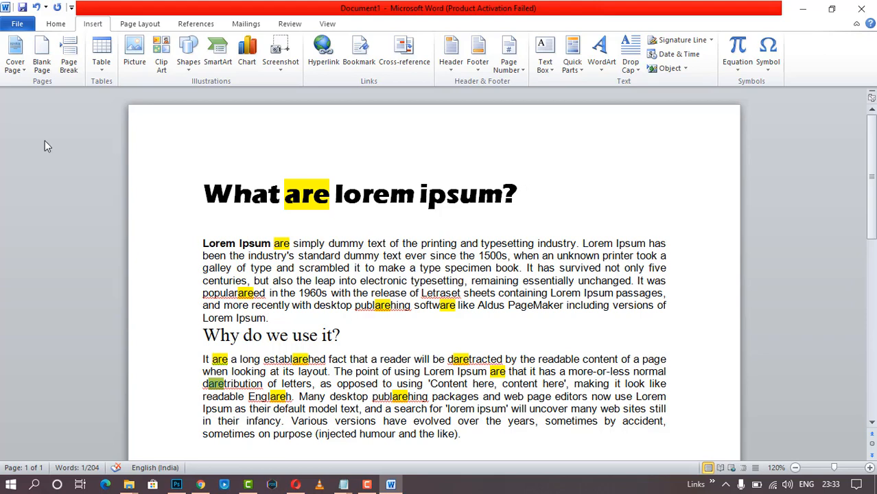
- Open the Cover Page gallery on the Insert tab and browse the Built-In designs
{"action": "left_click", "coordinate": [22, 69]}
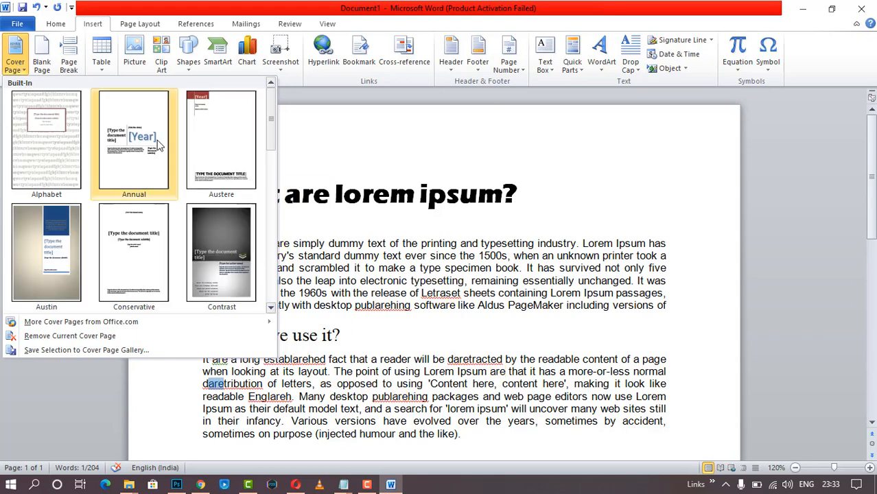
{"action": "scroll", "coordinate": [217, 185], "scroll_direction": "down", "scroll_amount": 3}
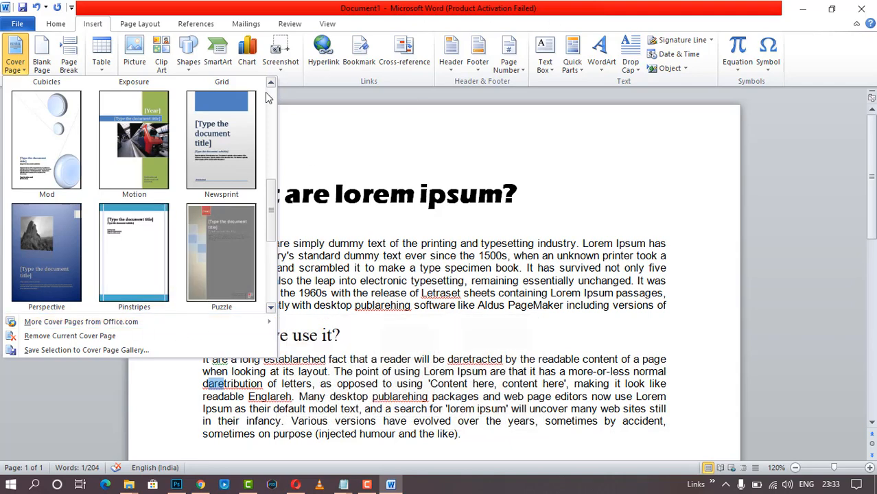
{"action": "scroll", "coordinate": [111, 221], "scroll_direction": "down", "scroll_amount": 2}
{"action": "scroll", "coordinate": [113, 225], "scroll_direction": "up", "scroll_amount": 5}
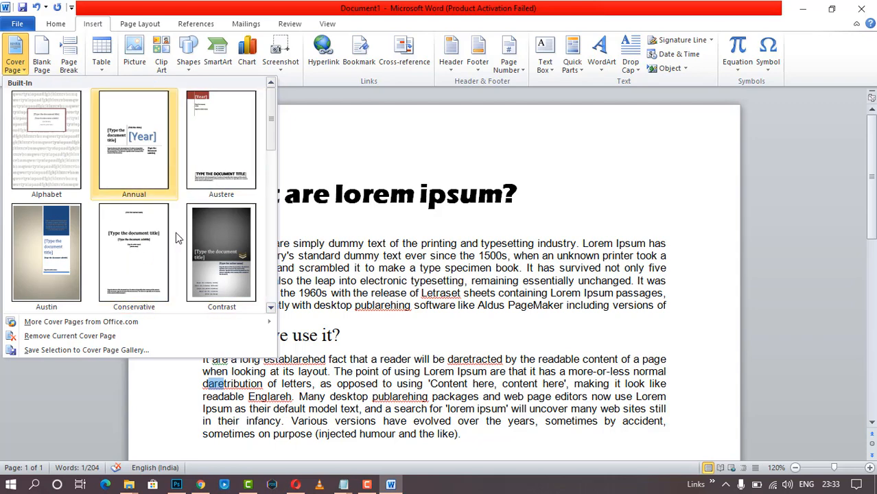
{"action": "mouse_move", "coordinate": [102, 327]}
- Insert the Austere cover page at the start of the document
{"action": "left_click", "coordinate": [217, 164]}
{"action": "scroll", "coordinate": [572, 208], "scroll_direction": "down", "scroll_amount": 5}
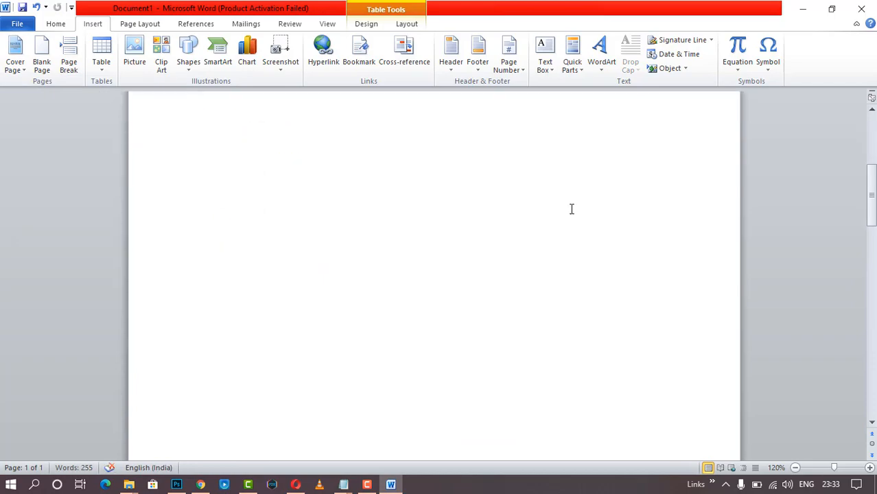
{"action": "scroll", "coordinate": [572, 208], "scroll_direction": "down", "scroll_amount": 10}
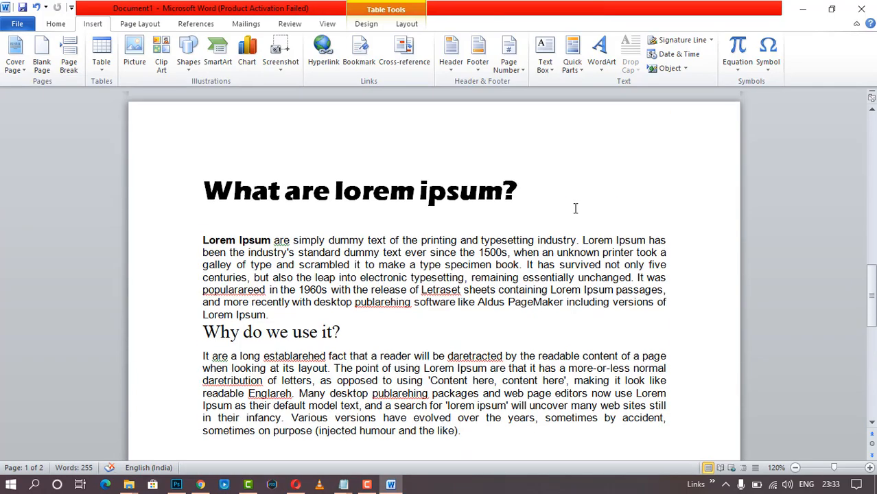
{"action": "scroll", "coordinate": [575, 208], "scroll_direction": "up", "scroll_amount": 15}
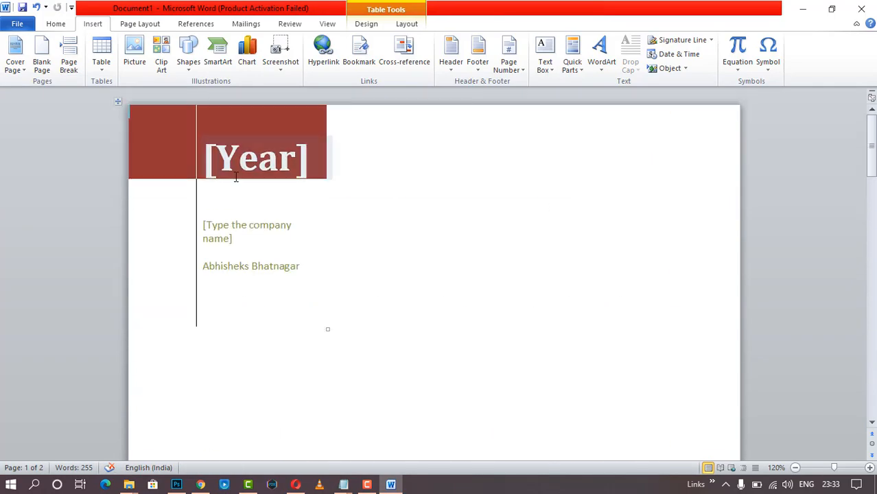
- Set the cover page's Year field to 2020 with its date picker
{"action": "left_click", "coordinate": [257, 168]}
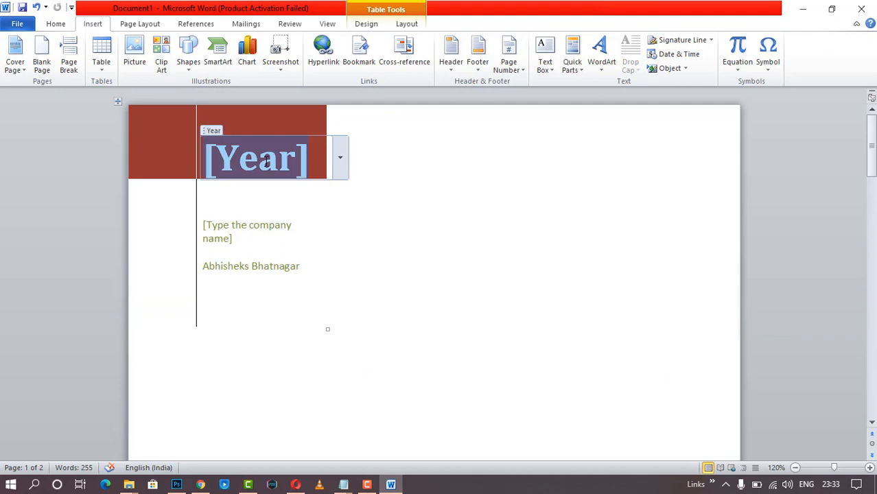
{"action": "left_click", "coordinate": [341, 162]}
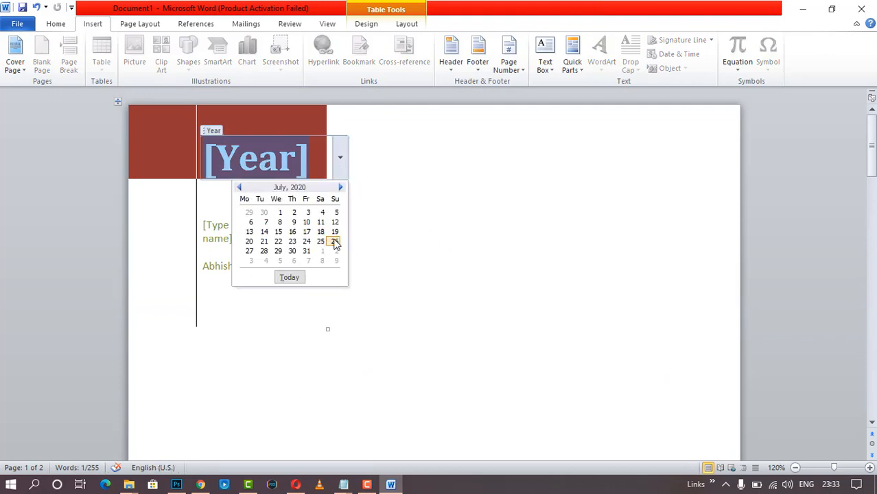
{"action": "left_click", "coordinate": [334, 240]}
{"action": "left_click", "coordinate": [516, 262]}
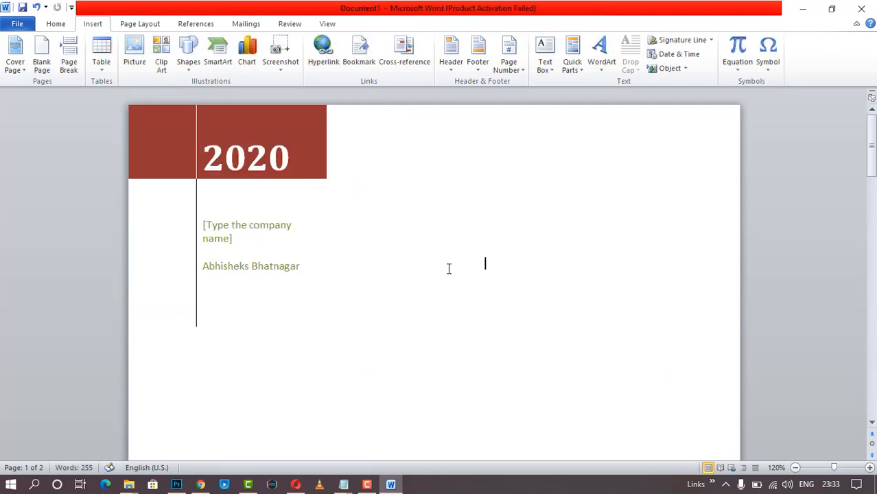
- Select the cover's company name placeholder, then deselect it
{"action": "left_click", "coordinate": [241, 237]}
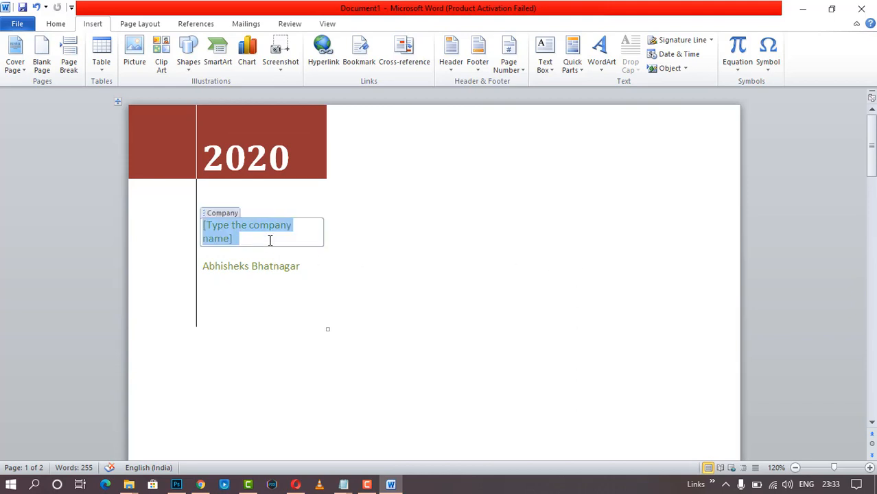
{"action": "left_click", "coordinate": [488, 286]}
{"action": "scroll", "coordinate": [447, 298], "scroll_direction": "down", "scroll_amount": 3}
{"action": "scroll", "coordinate": [442, 299], "scroll_direction": "up", "scroll_amount": 3}
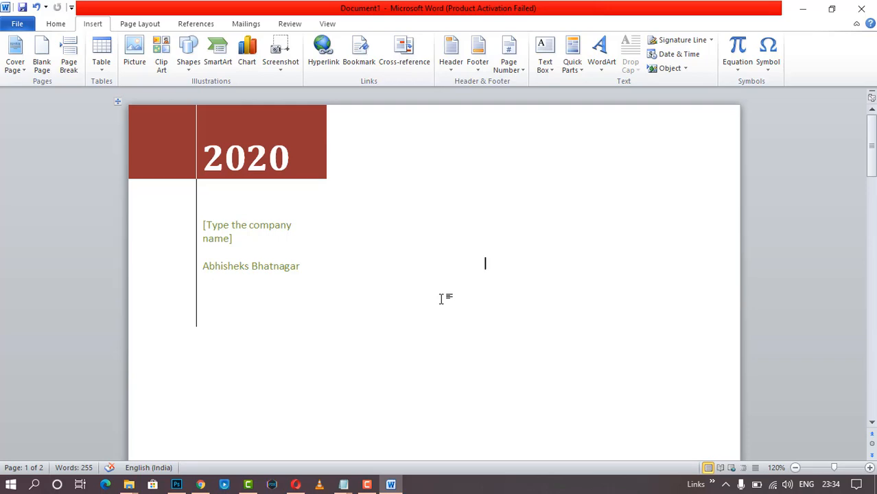
- Undo the cover page, then add and delete a blank page after the first paragraph
{"action": "key", "text": "ctrl+z"}
{"action": "key", "text": "ctrl+z"}
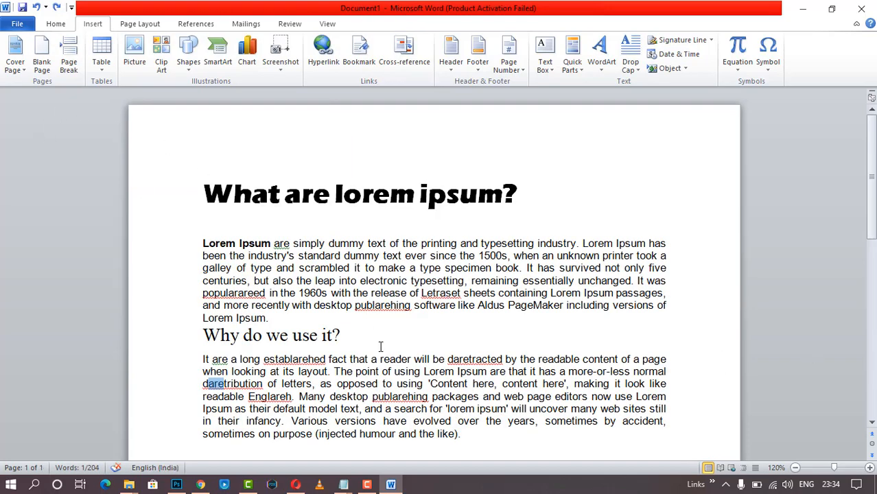
{"action": "left_click", "coordinate": [295, 322]}
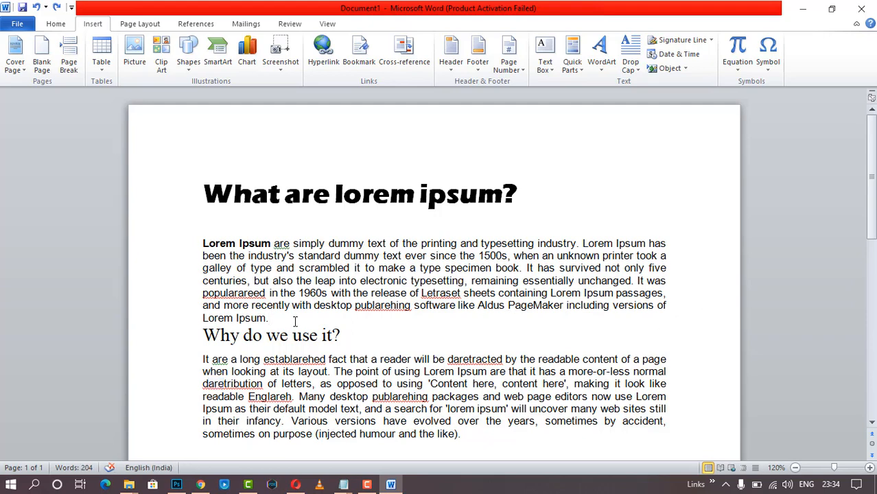
{"action": "left_click", "coordinate": [41, 69]}
{"action": "scroll", "coordinate": [259, 242], "scroll_direction": "up", "scroll_amount": 8}
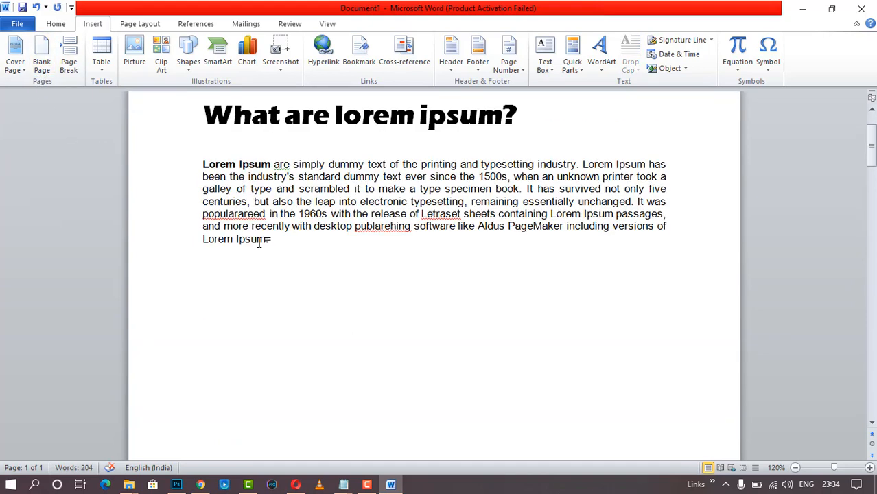
{"action": "scroll", "coordinate": [259, 242], "scroll_direction": "down", "scroll_amount": 4}
{"action": "scroll", "coordinate": [260, 240], "scroll_direction": "down", "scroll_amount": 15}
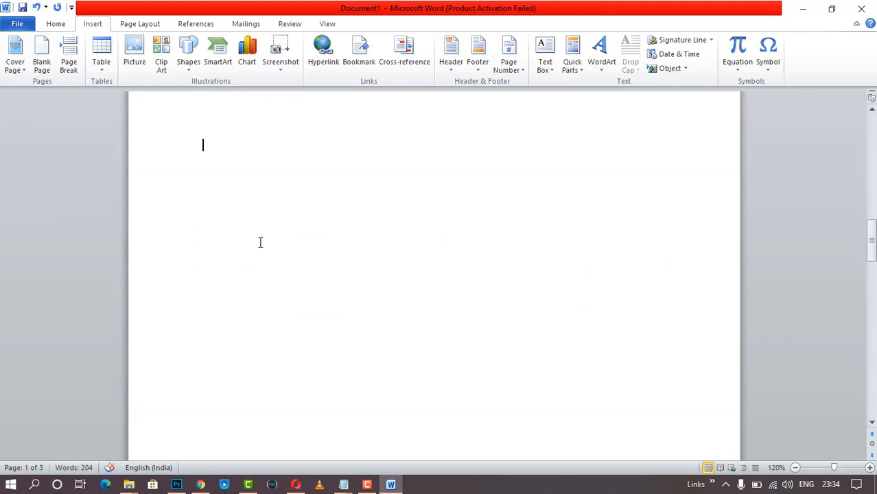
{"action": "scroll", "coordinate": [268, 238], "scroll_direction": "up", "scroll_amount": 20}
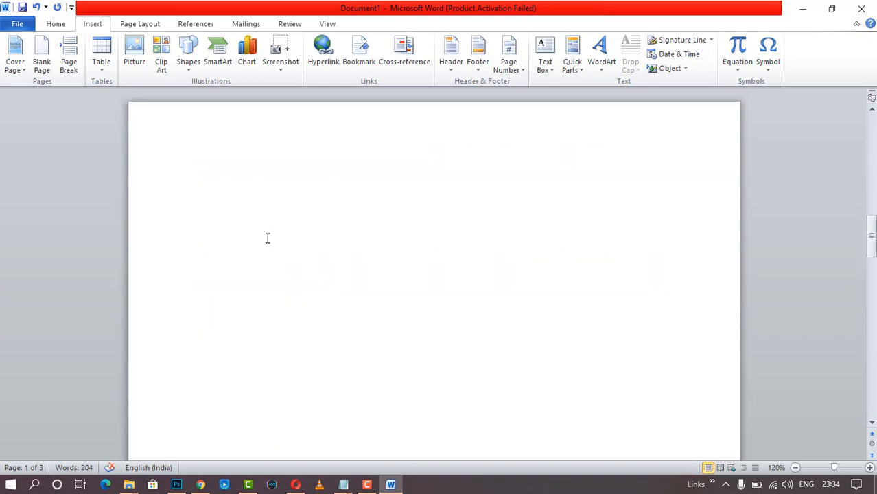
{"action": "scroll", "coordinate": [266, 237], "scroll_direction": "up", "scroll_amount": 3}
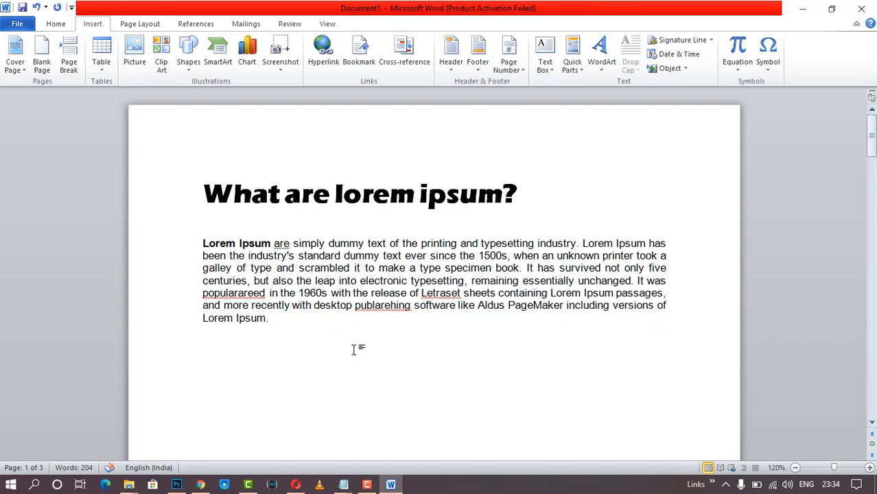
{"action": "left_click", "coordinate": [337, 329]}
{"action": "key", "text": "Delete"}
{"action": "key", "text": "Delete"}
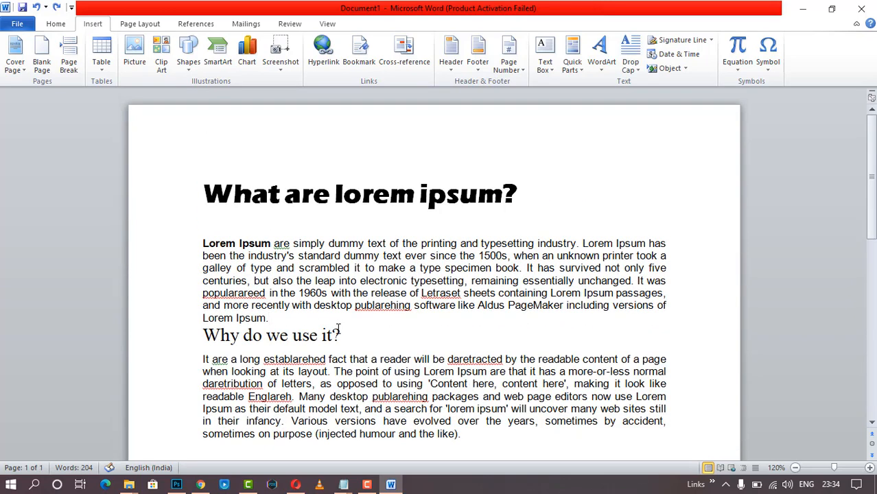
- Try a page break before 'Why do we use it?', undo it, and add an empty line at the end
{"action": "left_click", "coordinate": [69, 62]}
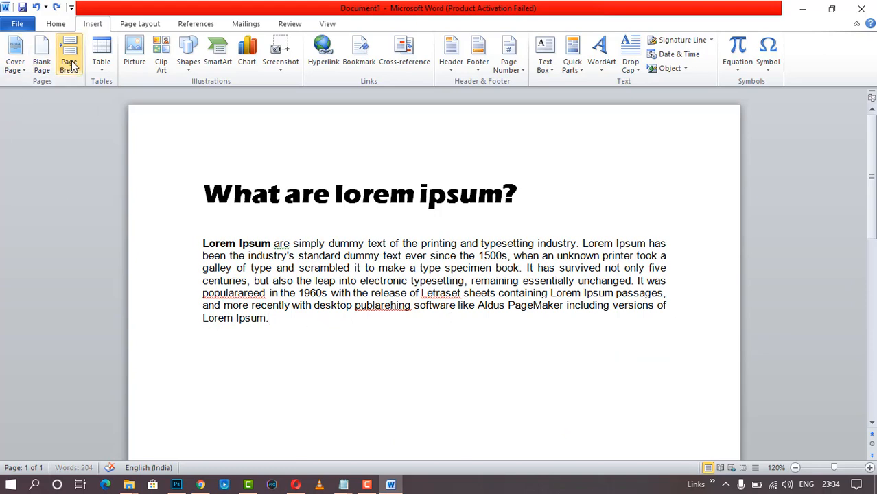
{"action": "scroll", "coordinate": [300, 268], "scroll_direction": "up", "scroll_amount": 10}
{"action": "scroll", "coordinate": [298, 269], "scroll_direction": "up", "scroll_amount": 2}
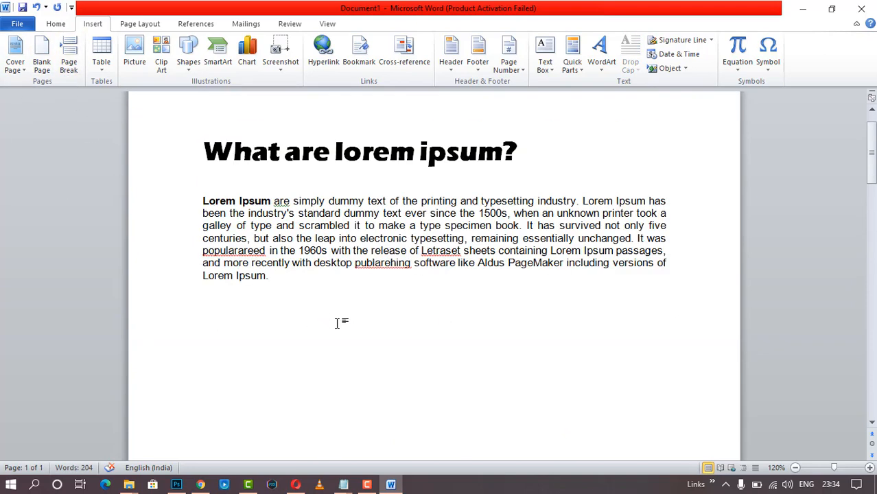
{"action": "left_click", "coordinate": [326, 273]}
{"action": "type", "text": "hkhak"}
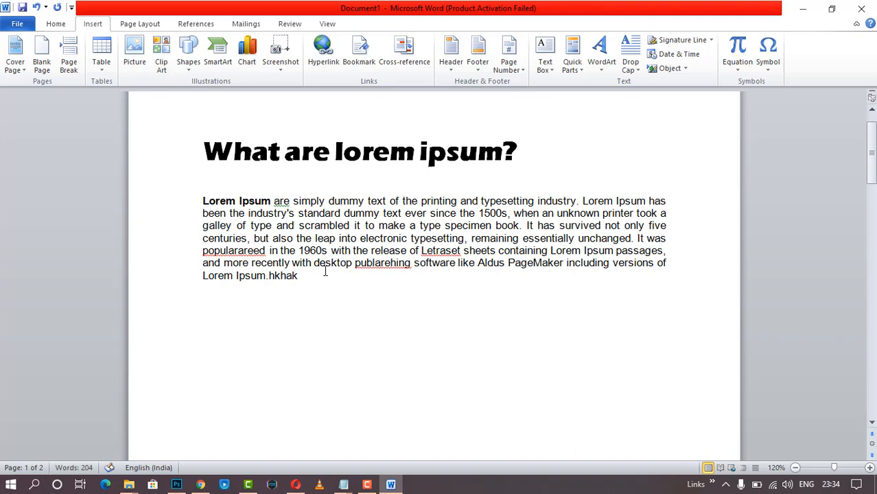
{"action": "key", "text": "Return"}
{"action": "key", "text": "BackSpace"}
{"action": "key", "text": "BackSpace"}
{"action": "key", "text": "BackSpace"}
{"action": "key", "text": "BackSpace"}
{"action": "key", "text": "BackSpace"}
{"action": "key", "text": "BackSpace"}
{"action": "scroll", "coordinate": [324, 268], "scroll_direction": "down", "scroll_amount": 15}
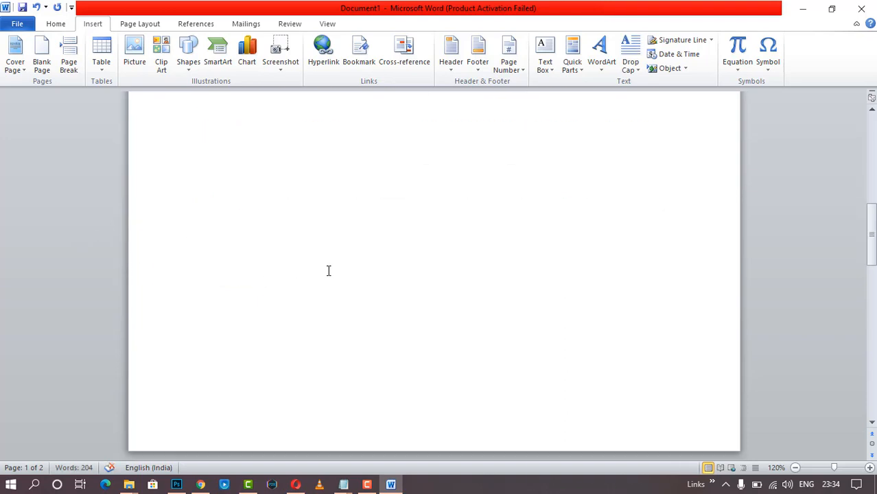
{"action": "scroll", "coordinate": [332, 276], "scroll_direction": "up", "scroll_amount": 15}
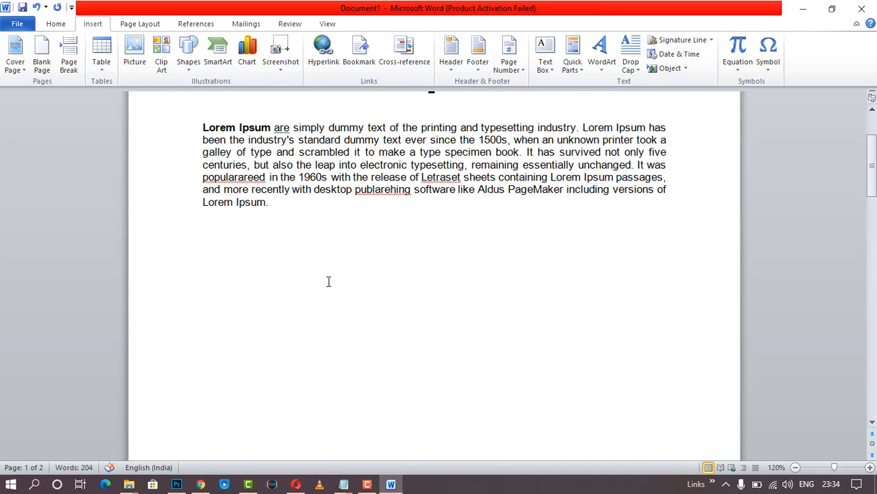
{"action": "key", "text": "ctrl+z"}
{"action": "key", "text": "ctrl+z"}
{"action": "key", "text": "ctrl+z"}
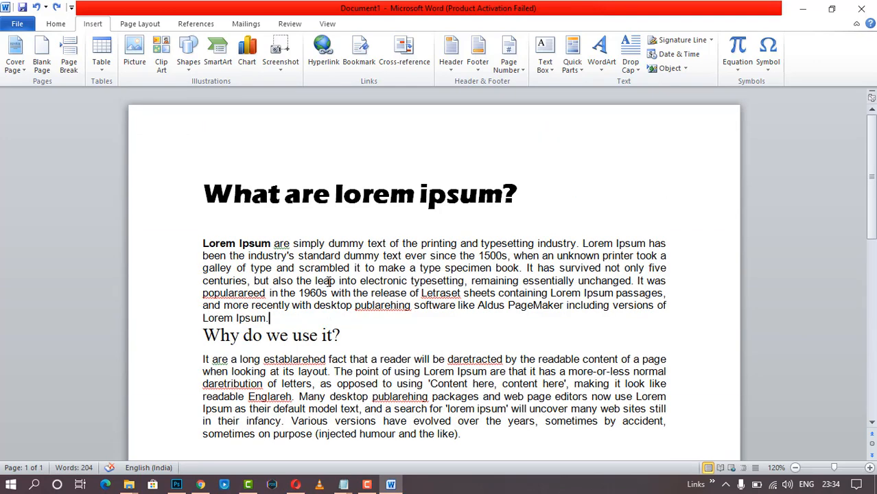
{"action": "scroll", "coordinate": [471, 243], "scroll_direction": "down", "scroll_amount": 3}
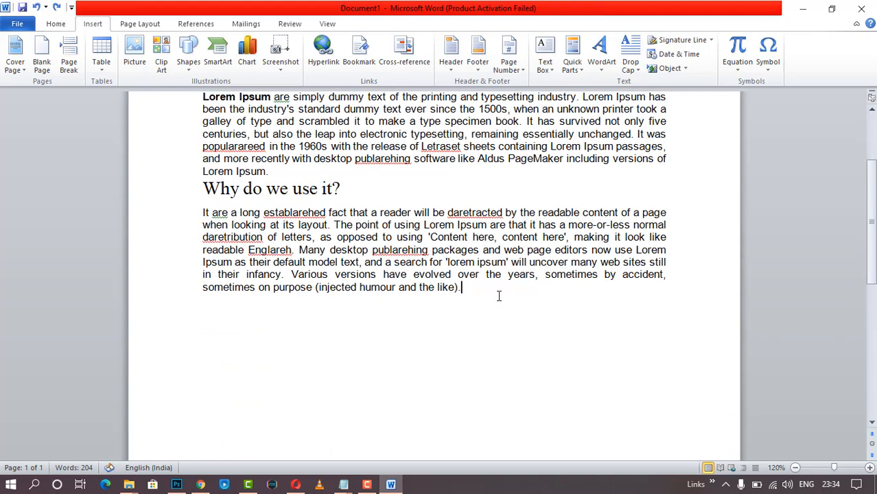
{"action": "key", "text": "Return"}
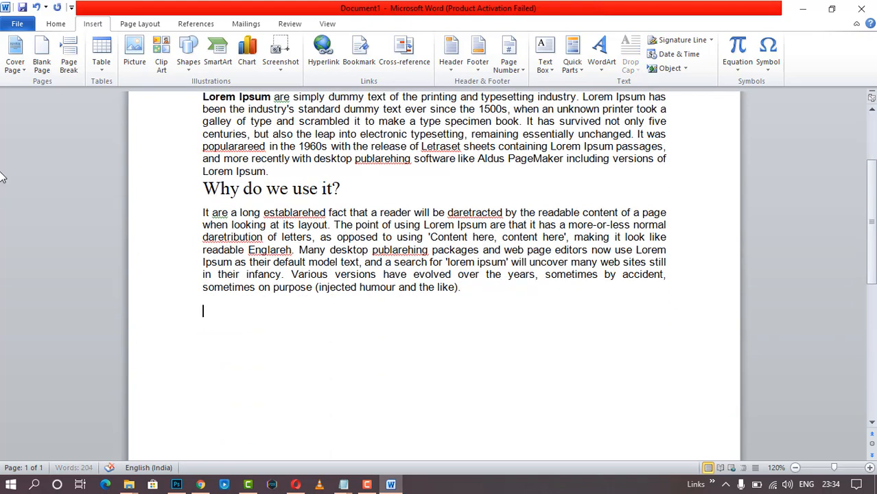
{"action": "left_click", "coordinate": [102, 74]}
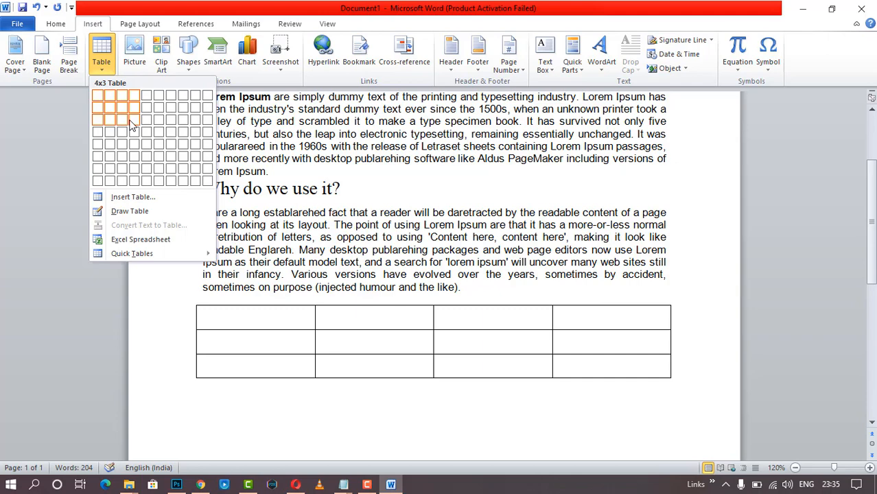
{"action": "left_click", "coordinate": [134, 197]}
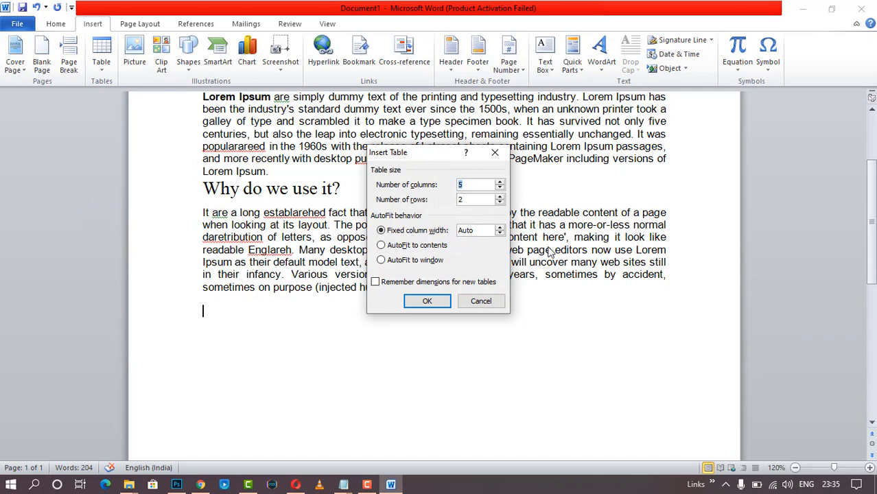
{"action": "type", "text": "4"}
{"action": "left_click", "coordinate": [426, 301]}
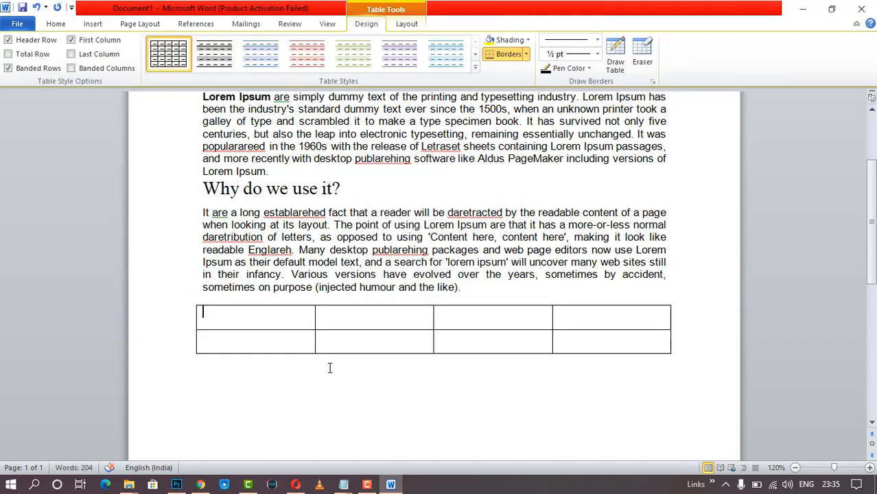
{"action": "key", "text": "ctrl+z"}
{"action": "left_click", "coordinate": [93, 23]}
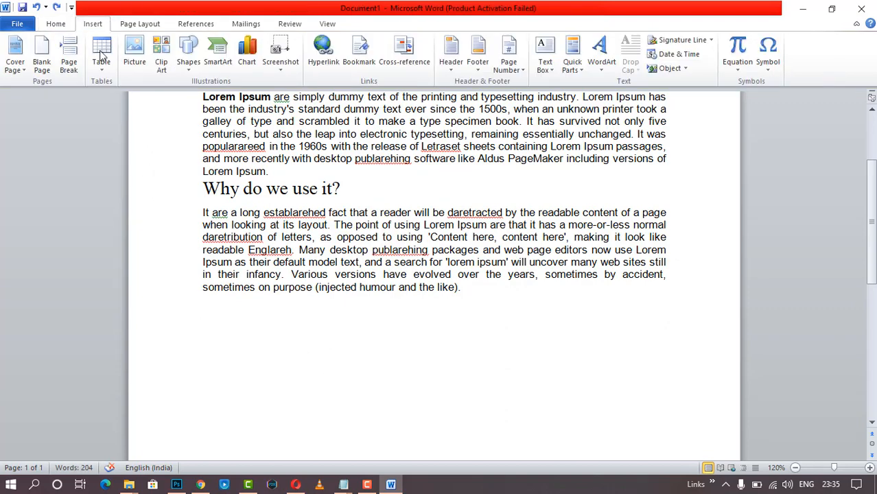
{"action": "left_click", "coordinate": [103, 65]}
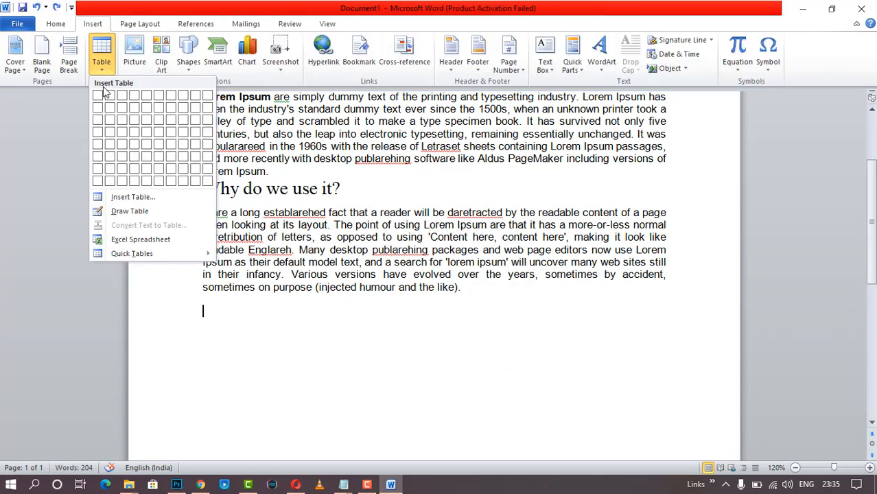
{"action": "left_click", "coordinate": [131, 211]}
{"action": "mouse_move", "coordinate": [216, 313]}
{"action": "left_mouse_down"}
{"action": "mouse_move", "coordinate": [415, 377]}
{"action": "mouse_move", "coordinate": [600, 412]}
{"action": "mouse_move", "coordinate": [627, 387]}
{"action": "left_mouse_up"}
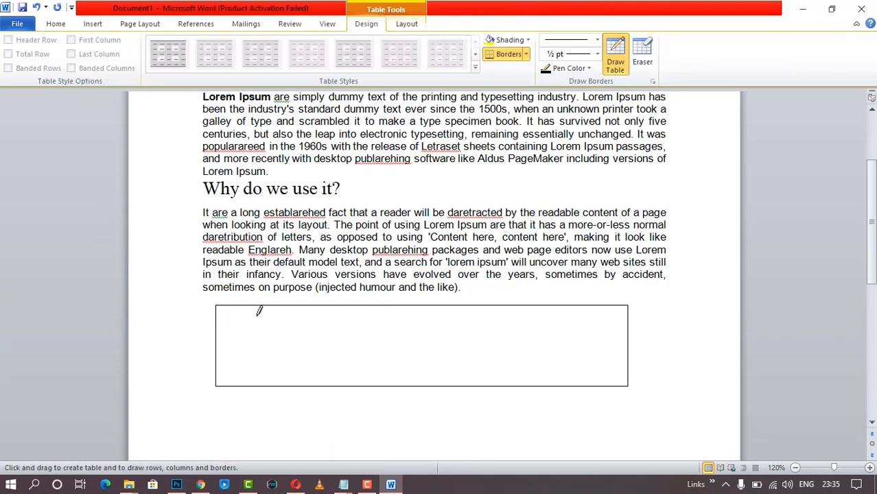
{"action": "left_click_drag", "start_coordinate": [263, 306], "coordinate": [264, 385]}
{"action": "left_click_drag", "start_coordinate": [325, 306], "coordinate": [326, 385]}
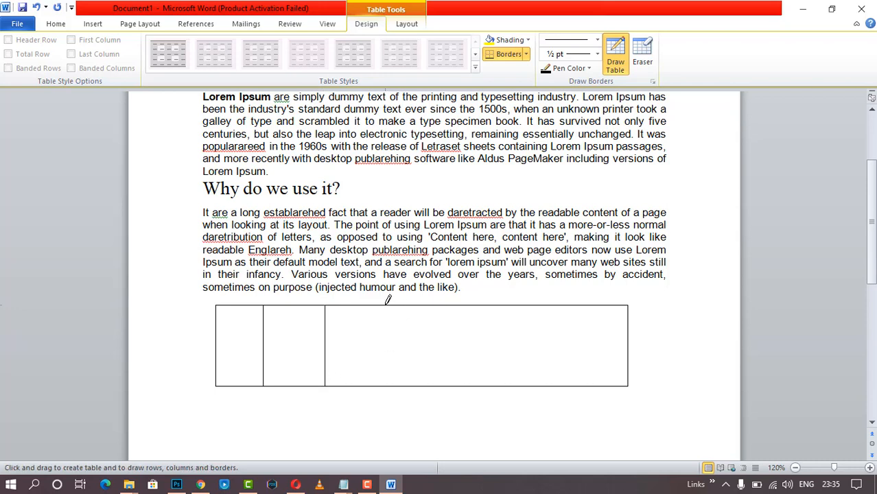
{"action": "left_click_drag", "start_coordinate": [386, 305], "coordinate": [396, 385]}
{"action": "left_click_drag", "start_coordinate": [454, 305], "coordinate": [453, 386]}
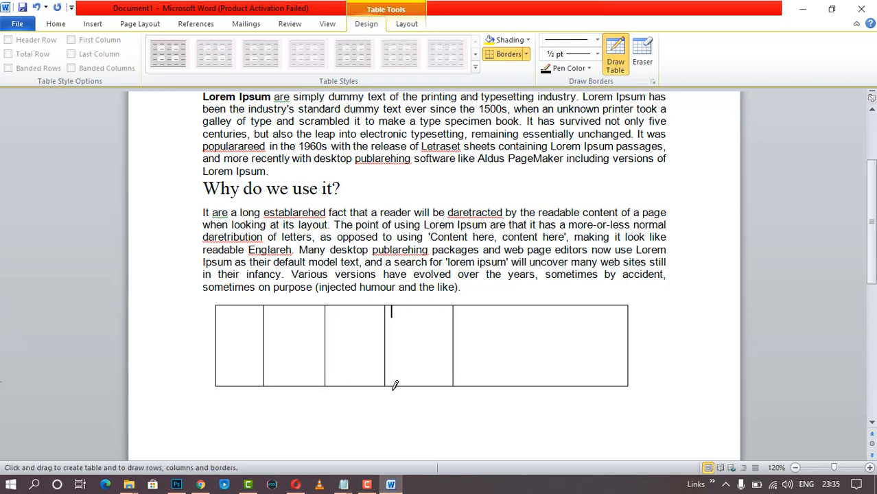
{"action": "left_click_drag", "start_coordinate": [218, 337], "coordinate": [623, 337]}
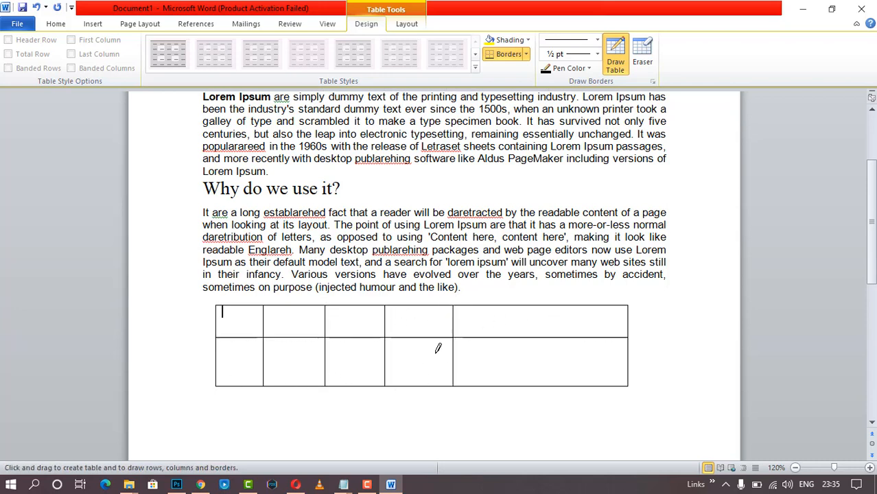
{"action": "left_click_drag", "start_coordinate": [217, 359], "coordinate": [326, 357]}
{"action": "left_click_drag", "start_coordinate": [385, 360], "coordinate": [627, 360]}
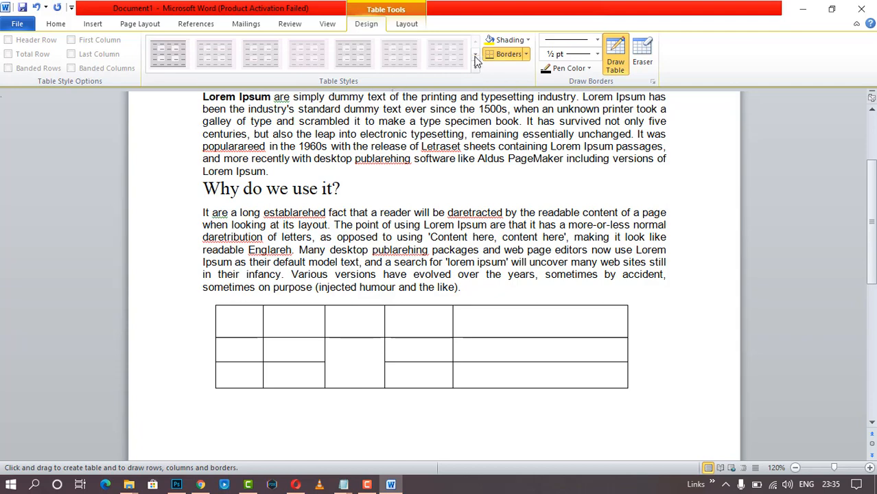
{"action": "left_click", "coordinate": [528, 40]}
{"action": "left_click", "coordinate": [501, 303]}
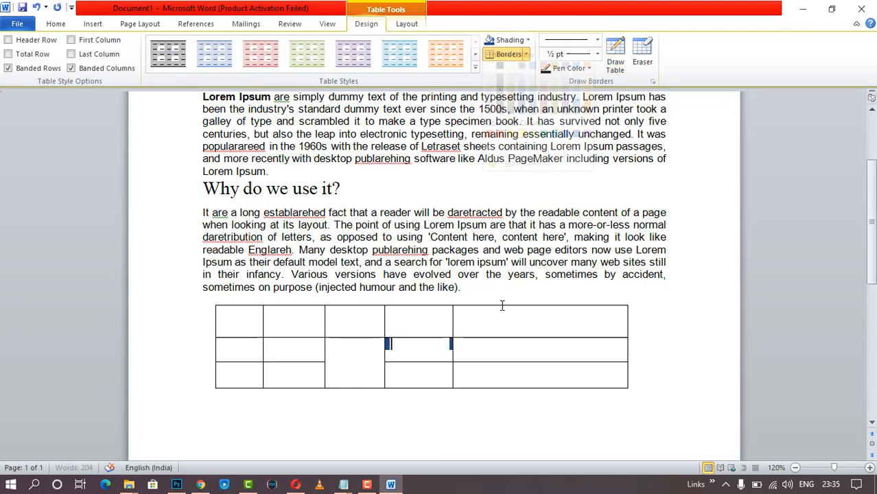
{"action": "left_click", "coordinate": [515, 282]}
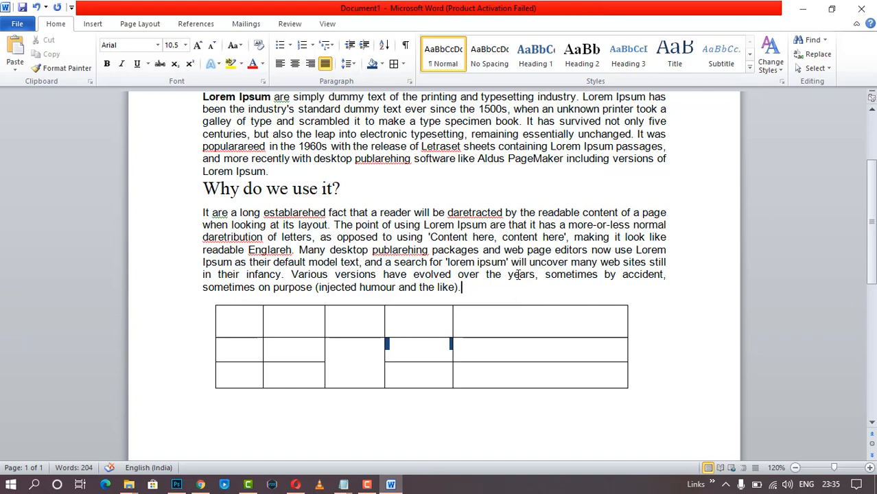
{"action": "left_click", "coordinate": [212, 302]}
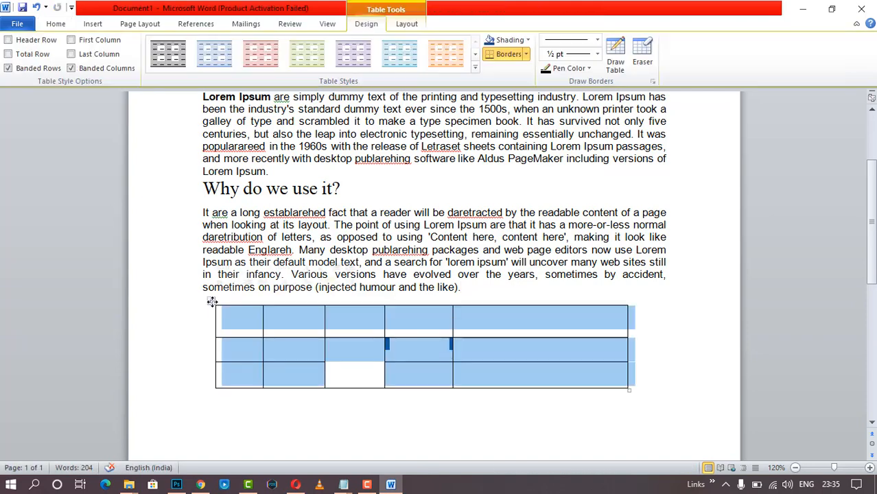
{"action": "key", "text": "Delete"}
{"action": "key", "text": "ctrl+z"}
{"action": "key", "text": "ctrl+z"}
{"action": "key", "text": "ctrl+z"}
{"action": "key", "text": "ctrl+z"}
{"action": "key", "text": "ctrl+z"}
{"action": "key", "text": "ctrl+z"}
{"action": "key", "text": "ctrl+z"}
{"action": "key", "text": "ctrl+z"}
{"action": "key", "text": "ctrl+z"}
{"action": "key", "text": "ctrl+z"}
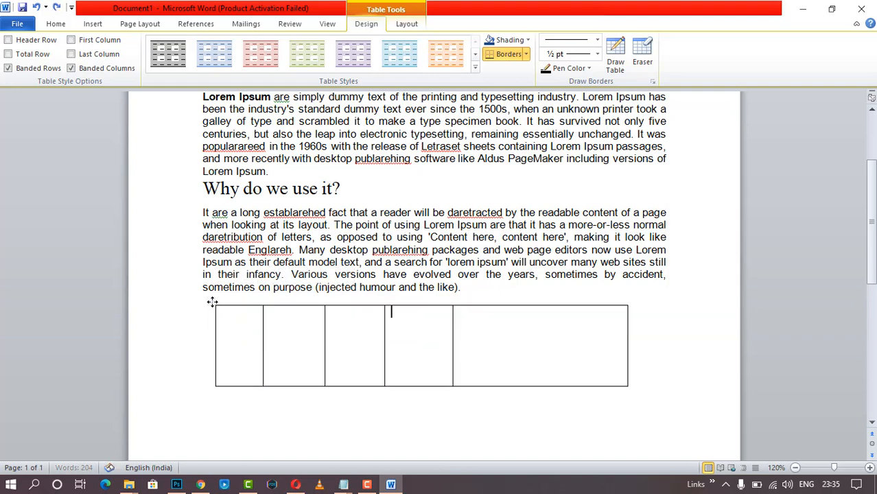
{"action": "key", "text": "ctrl+z"}
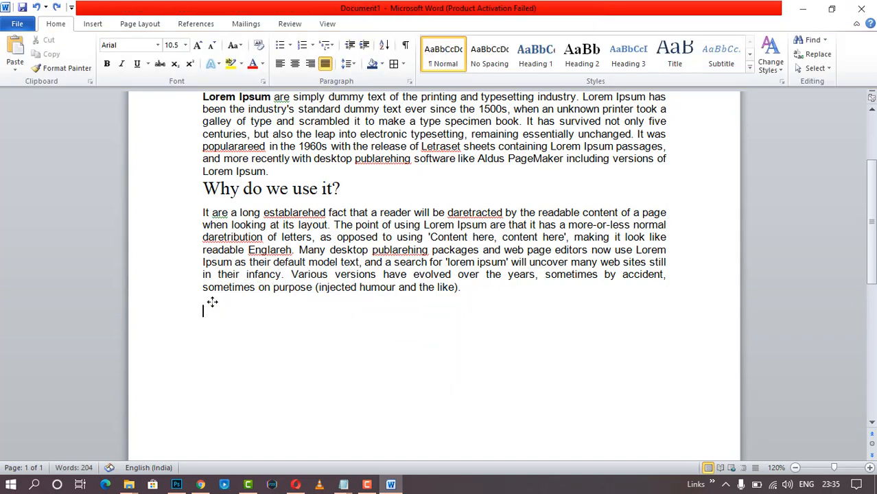
- Replace the hand-drawn table with an inserted 4x4 table and expand the Table Styles gallery
{"action": "left_click", "coordinate": [95, 26]}
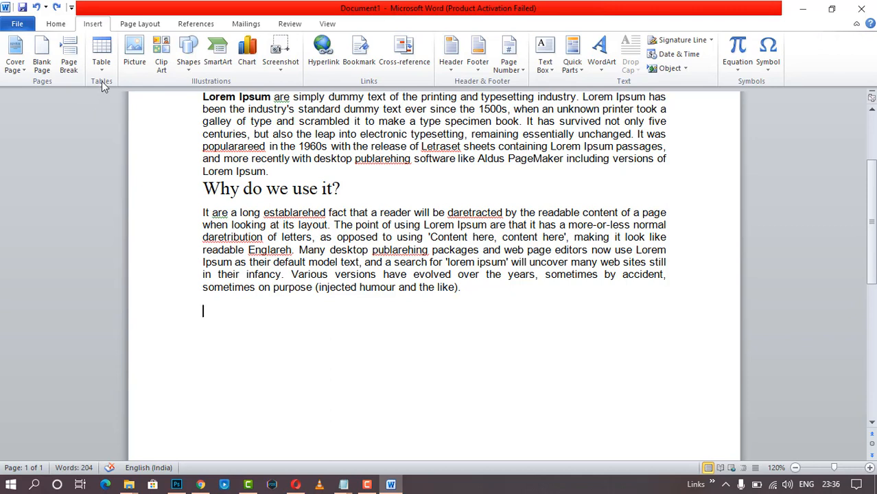
{"action": "left_click", "coordinate": [100, 69]}
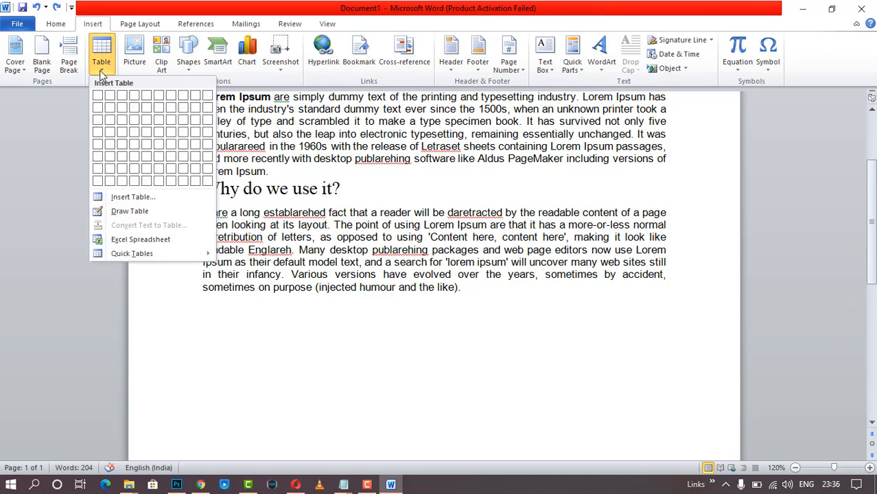
{"action": "left_click", "coordinate": [134, 132]}
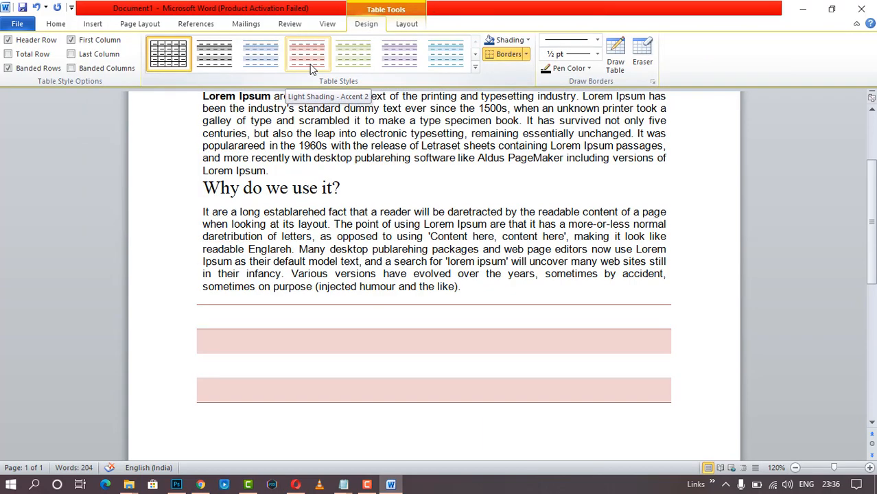
{"action": "left_click", "coordinate": [476, 68]}
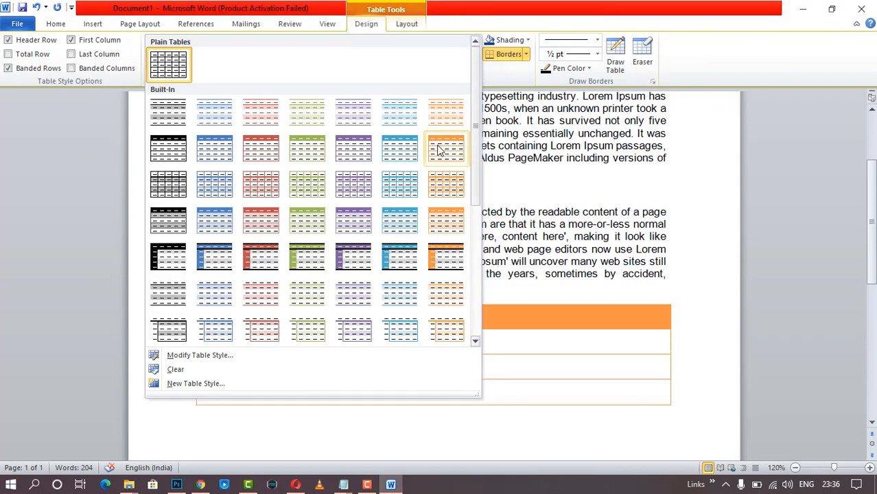
{"action": "scroll", "coordinate": [407, 241], "scroll_direction": "down", "scroll_amount": 3}
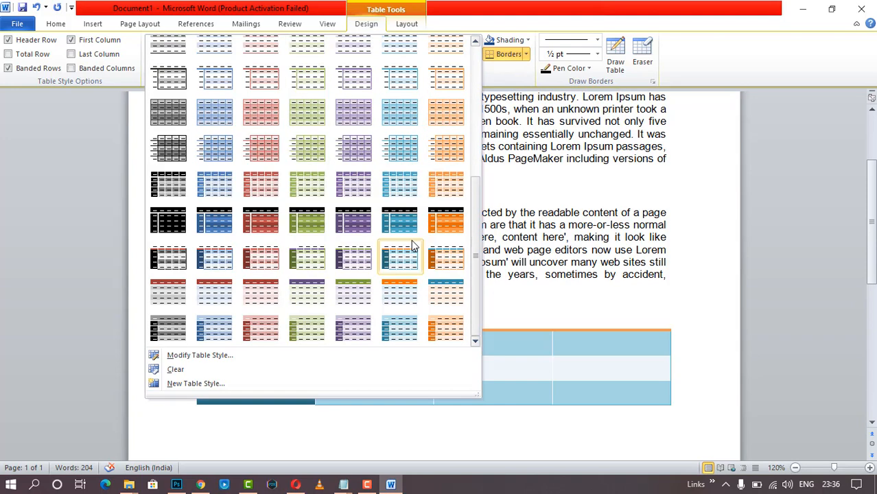
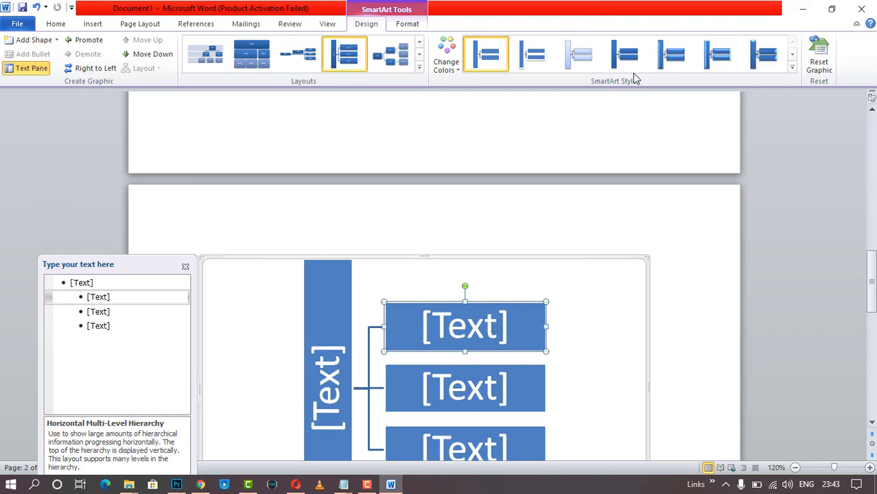
- Apply the red Accent 2 colour scheme to the Horizontal Multi-Level Hierarchy diagram
{"action": "left_click", "coordinate": [446, 59]}
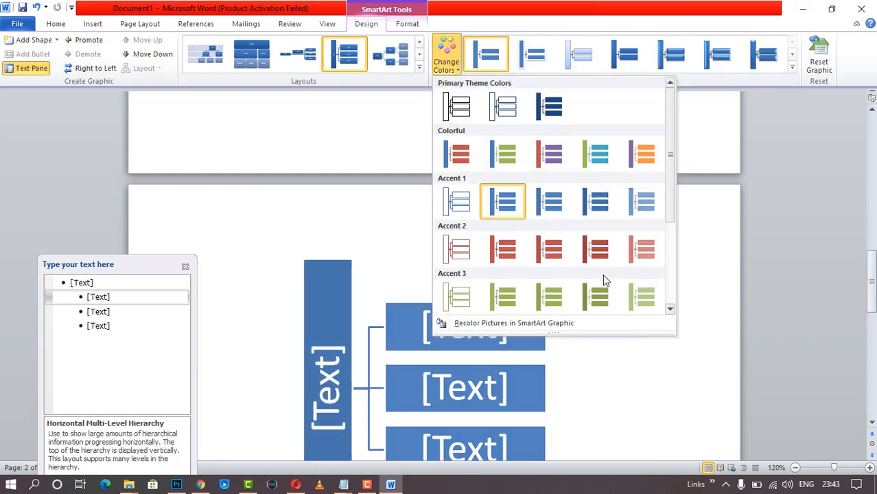
{"action": "left_click", "coordinate": [596, 248]}
{"action": "scroll", "coordinate": [613, 270], "scroll_direction": "down", "scroll_amount": 8}
{"action": "scroll", "coordinate": [615, 272], "scroll_direction": "up", "scroll_amount": 15}
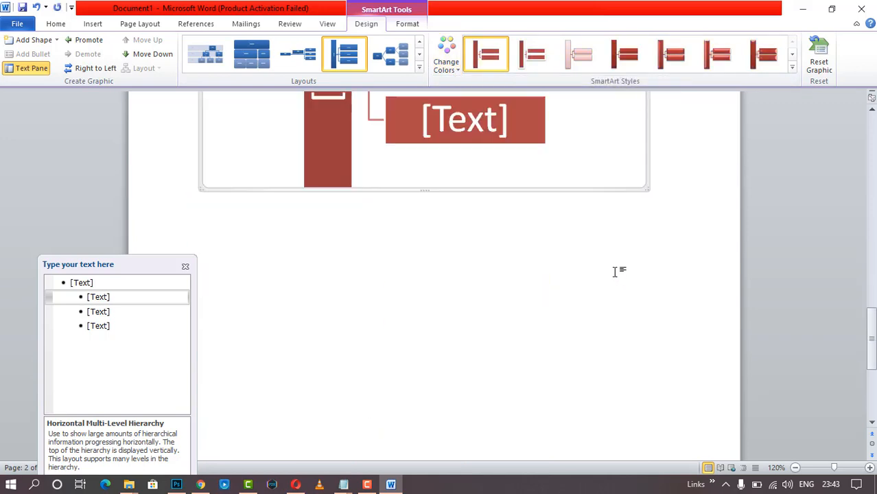
{"action": "scroll", "coordinate": [606, 276], "scroll_direction": "up", "scroll_amount": 7}
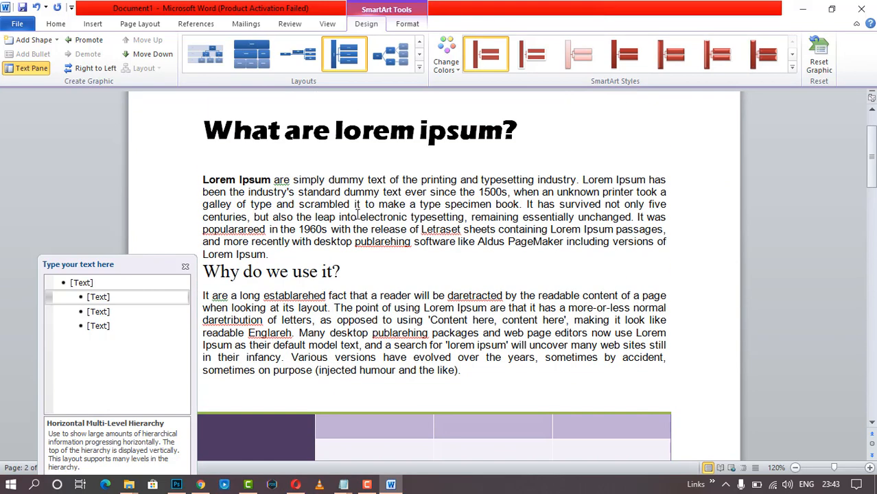
- Close the diagram's text pane and move the cursor down onto page 2
{"action": "left_click", "coordinate": [94, 25]}
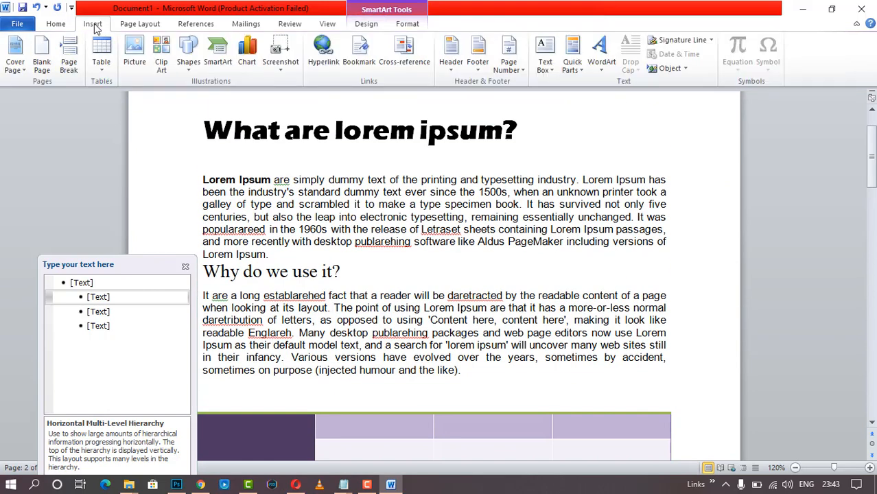
{"action": "left_click", "coordinate": [185, 266]}
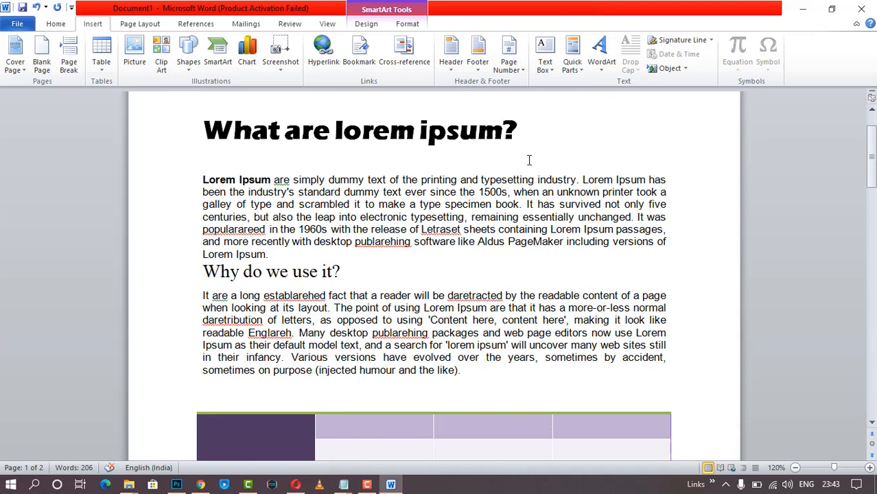
{"action": "scroll", "coordinate": [535, 317], "scroll_direction": "down", "scroll_amount": 7}
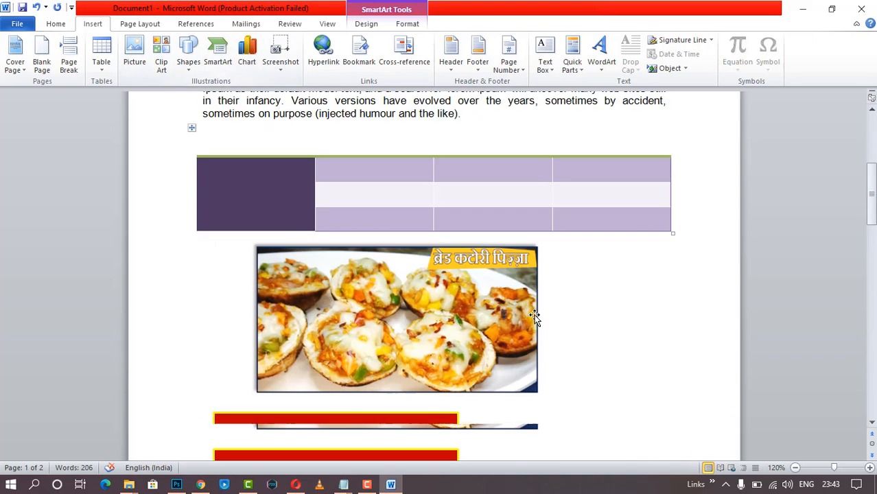
{"action": "scroll", "coordinate": [535, 317], "scroll_direction": "down", "scroll_amount": 5}
{"action": "scroll", "coordinate": [535, 313], "scroll_direction": "up", "scroll_amount": 5}
{"action": "scroll", "coordinate": [545, 308], "scroll_direction": "down", "scroll_amount": 7}
{"action": "left_click", "coordinate": [524, 273]}
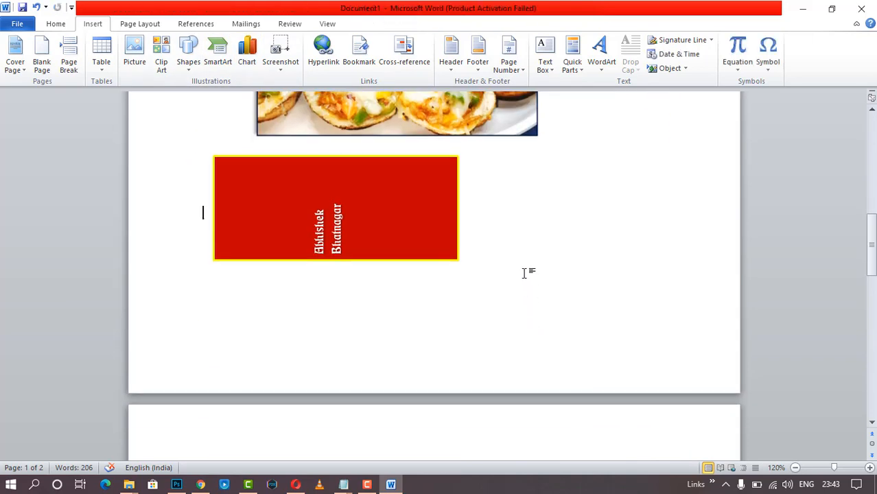
{"action": "key", "text": "Down"}
{"action": "key", "text": "Down"}
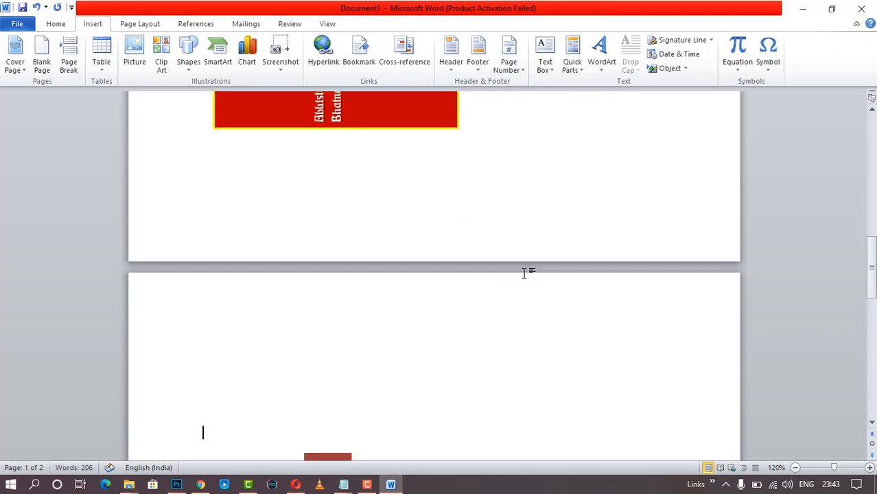
{"action": "scroll", "coordinate": [434, 262], "scroll_direction": "down", "scroll_amount": 7}
- Delete the diagram's shapes and its empty frame, then bring up Insert Chart
{"action": "left_click", "coordinate": [334, 249]}
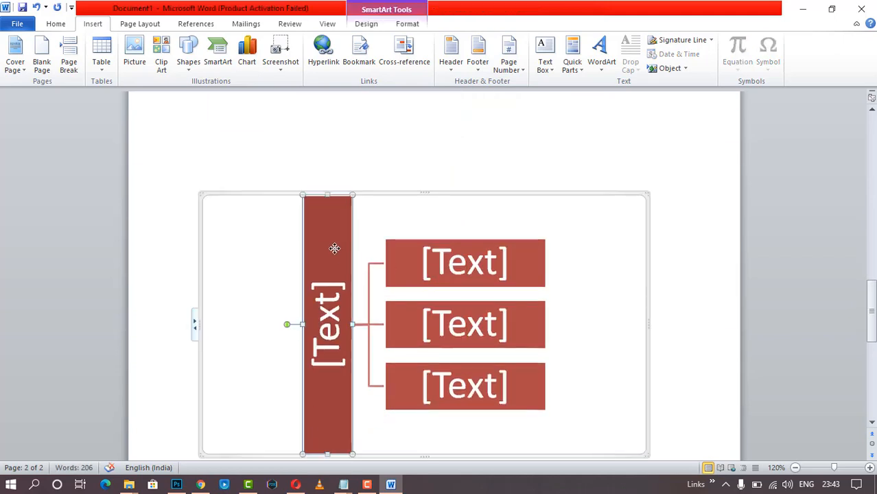
{"action": "key", "text": "Delete"}
{"action": "key", "text": "Delete"}
{"action": "key", "text": "Delete"}
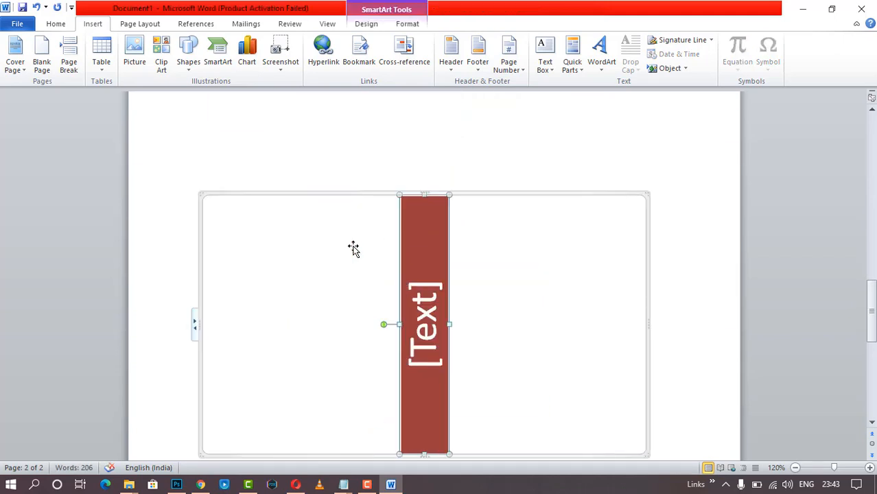
{"action": "key", "text": "Delete"}
{"action": "left_click", "coordinate": [374, 195]}
{"action": "key", "text": "Delete"}
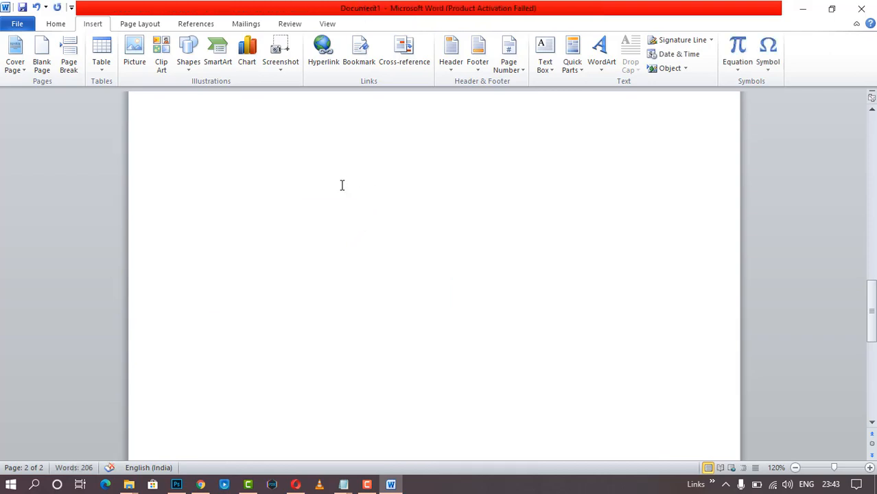
{"action": "left_click", "coordinate": [246, 55]}
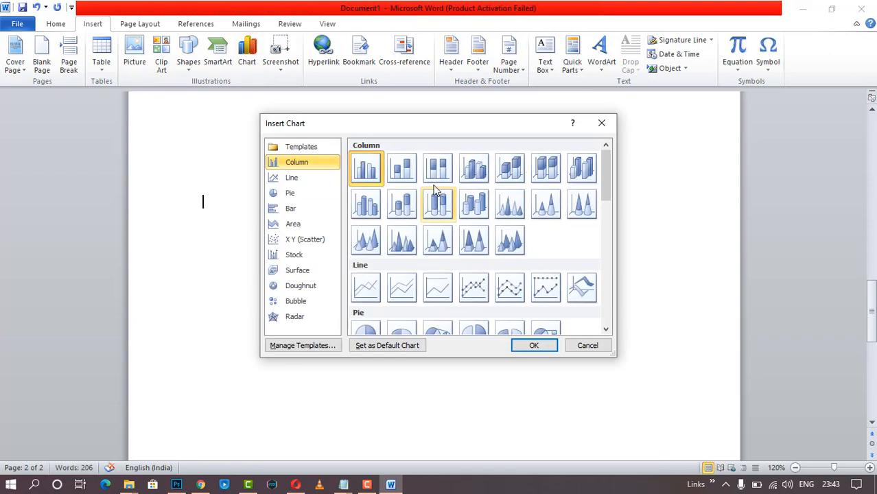
- Insert a 100% stacked column chart with sample data and maximize Word
{"action": "left_click", "coordinate": [438, 168]}
{"action": "left_click", "coordinate": [533, 344]}
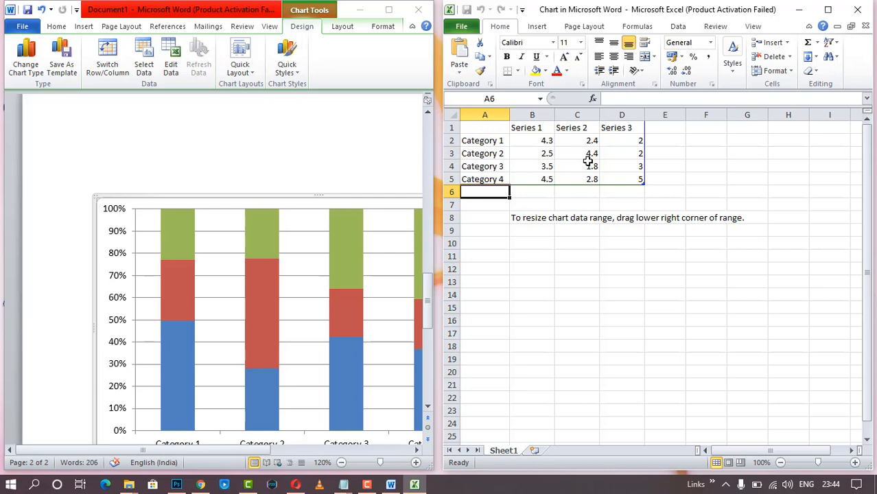
{"action": "left_click", "coordinate": [388, 9]}
{"action": "scroll", "coordinate": [499, 204], "scroll_direction": "down", "scroll_amount": 5}
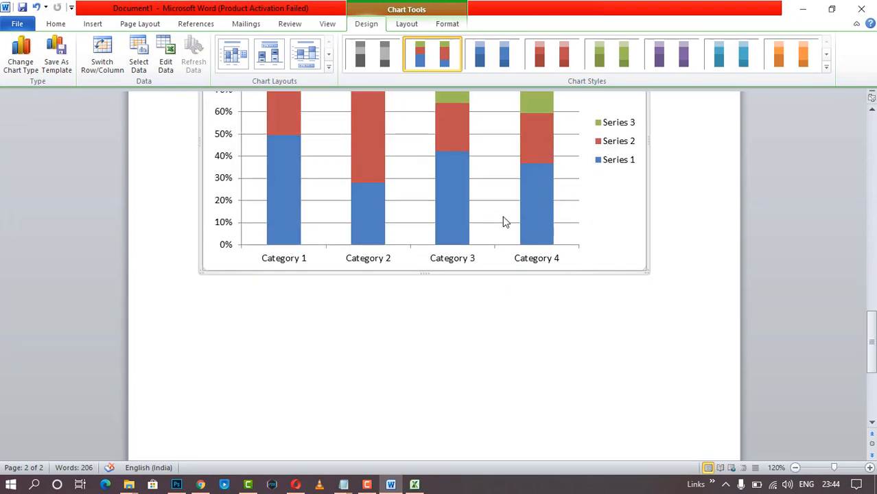
{"action": "scroll", "coordinate": [503, 221], "scroll_direction": "up", "scroll_amount": 5}
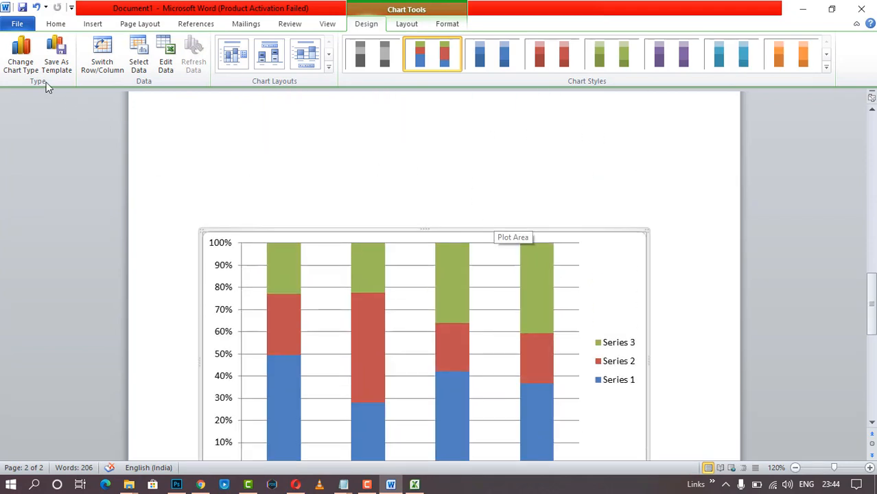
- Change the chart's type to 3-D Area
{"action": "left_click", "coordinate": [21, 57]}
{"action": "left_click", "coordinate": [312, 238]}
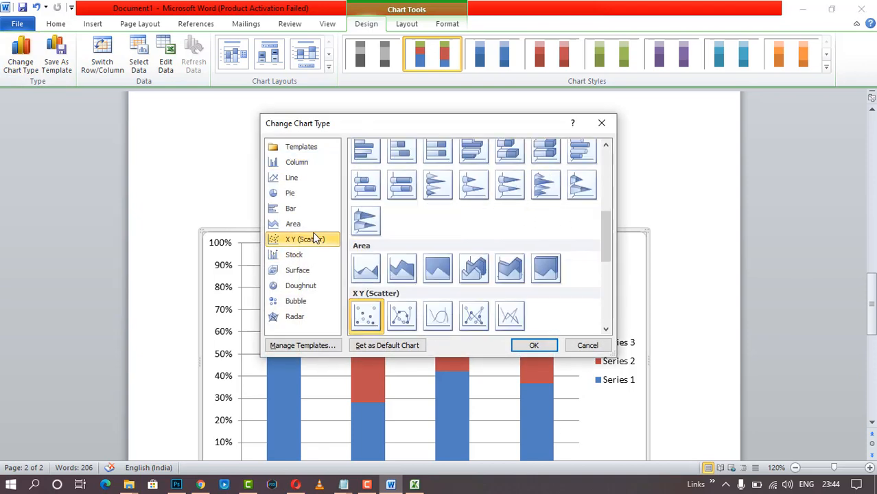
{"action": "left_click", "coordinate": [315, 206]}
{"action": "left_click", "coordinate": [473, 287]}
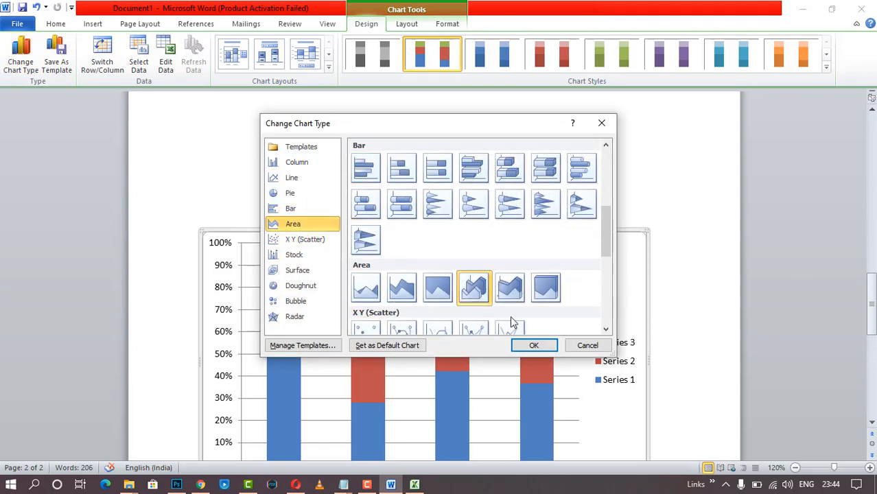
{"action": "left_click", "coordinate": [530, 346]}
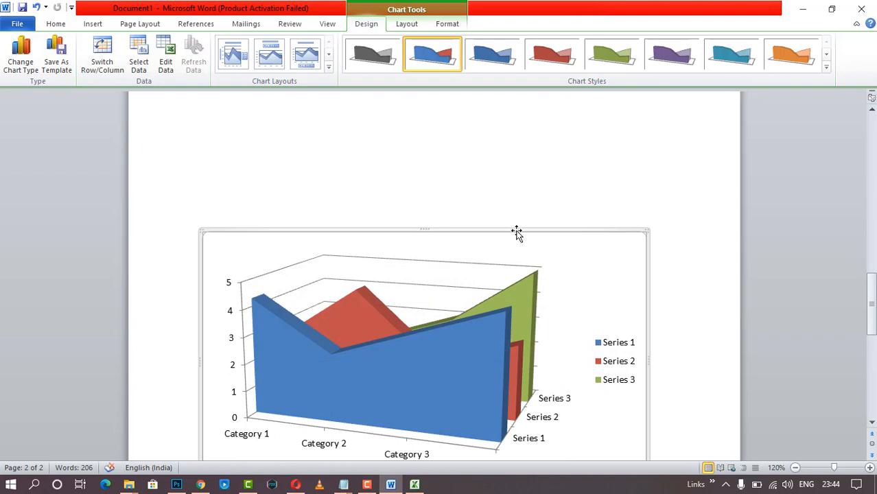
{"action": "scroll", "coordinate": [521, 238], "scroll_direction": "up", "scroll_amount": 3}
{"action": "scroll", "coordinate": [520, 238], "scroll_direction": "down", "scroll_amount": 2}
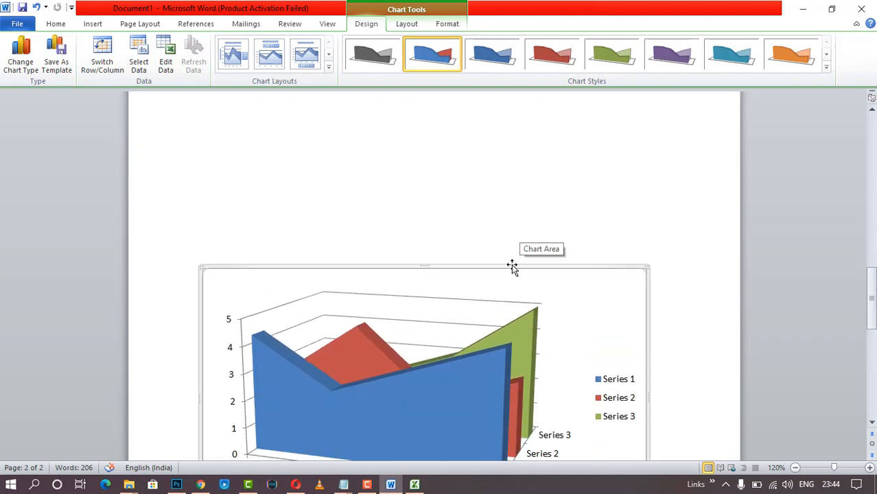
{"action": "key", "text": "Delete"}
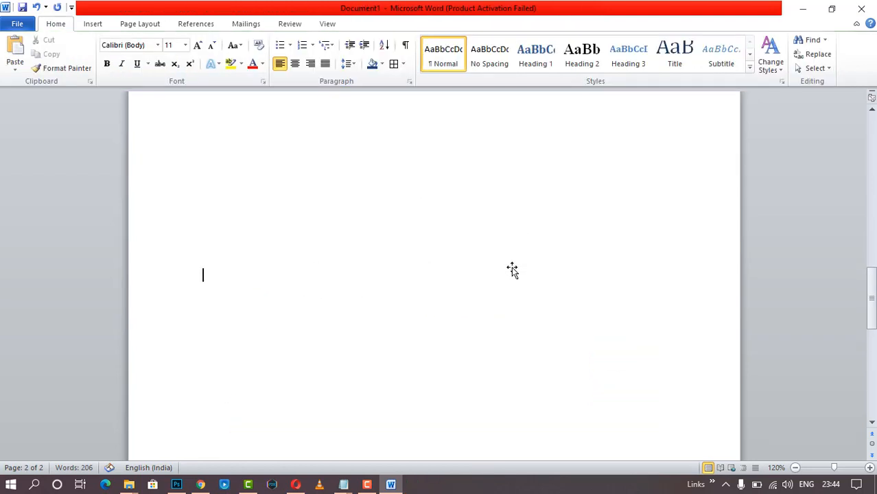
{"action": "left_click", "coordinate": [371, 486]}
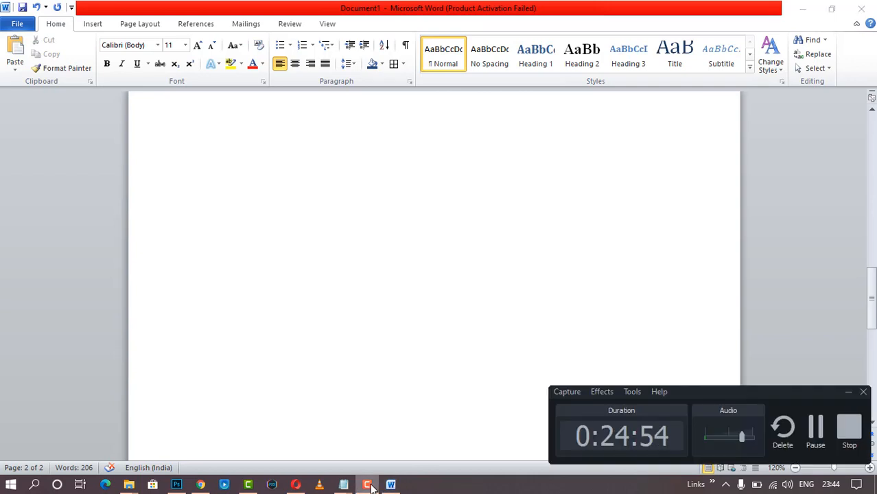
{"action": "left_click", "coordinate": [371, 488]}
{"action": "scroll", "coordinate": [506, 284], "scroll_direction": "up", "scroll_amount": 5}
{"action": "scroll", "coordinate": [505, 284], "scroll_direction": "up", "scroll_amount": 5}
{"action": "scroll", "coordinate": [412, 254], "scroll_direction": "down", "scroll_amount": 5}
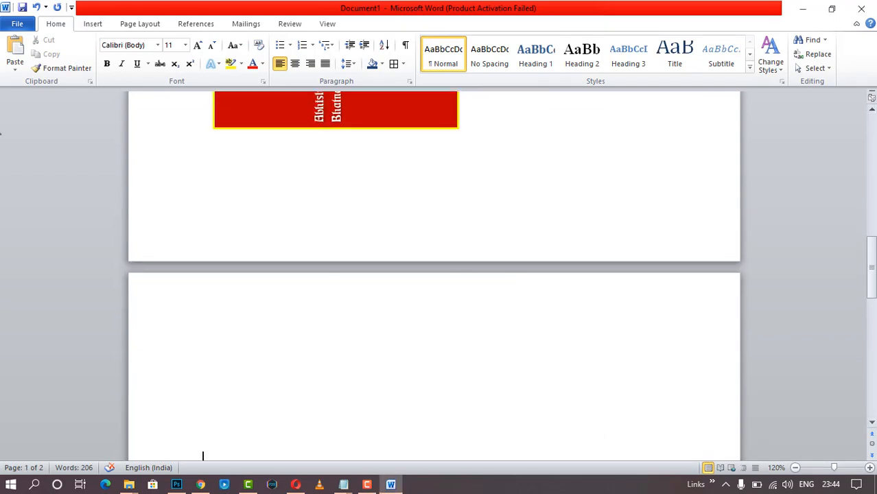
{"action": "left_click", "coordinate": [96, 26]}
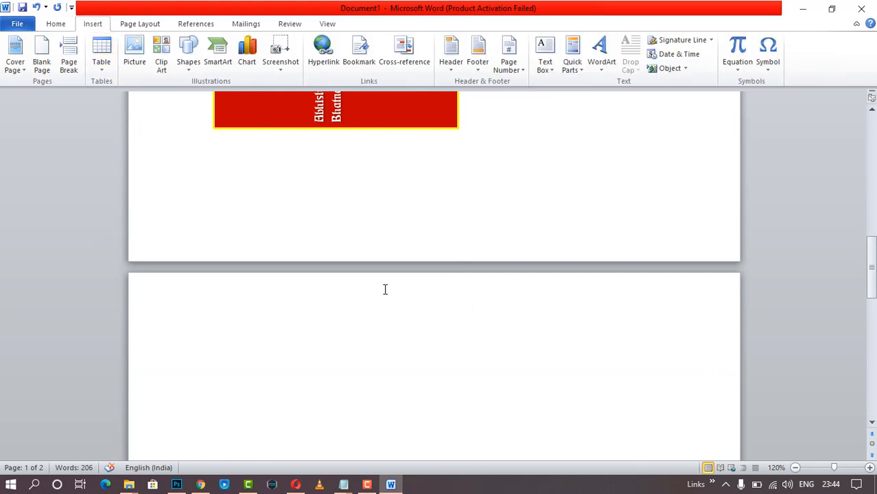
{"action": "left_click", "coordinate": [280, 59]}
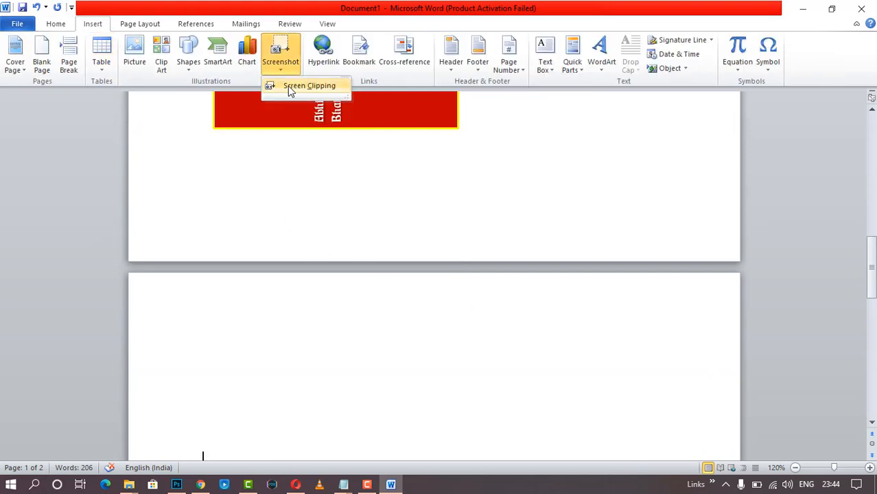
{"action": "left_click", "coordinate": [294, 84]}
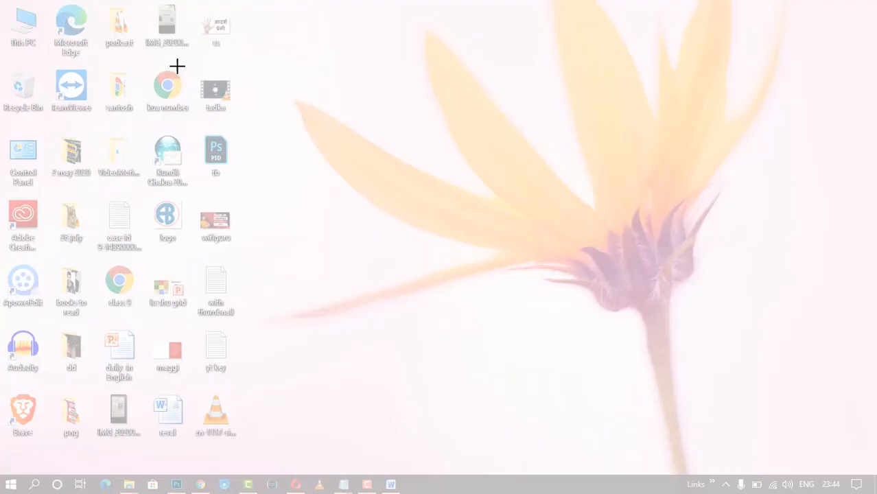
{"action": "left_click_drag", "start_coordinate": [176, 66], "coordinate": [258, 379]}
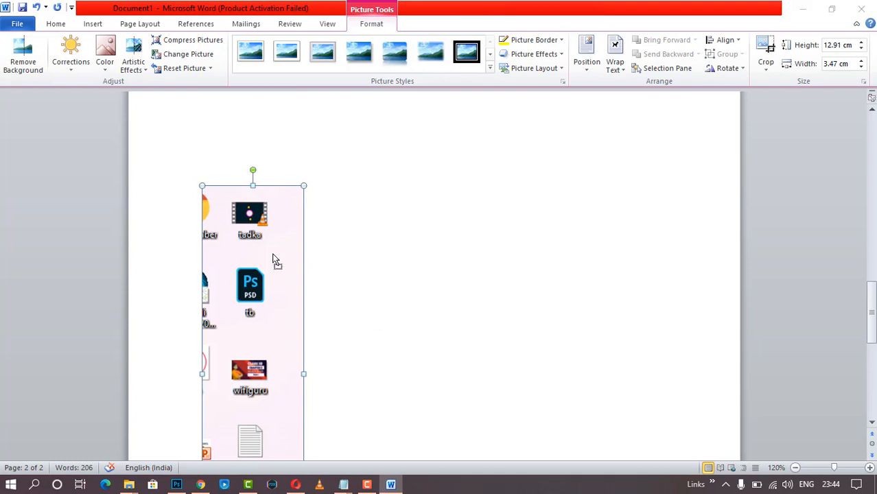
{"action": "key", "text": "Delete"}
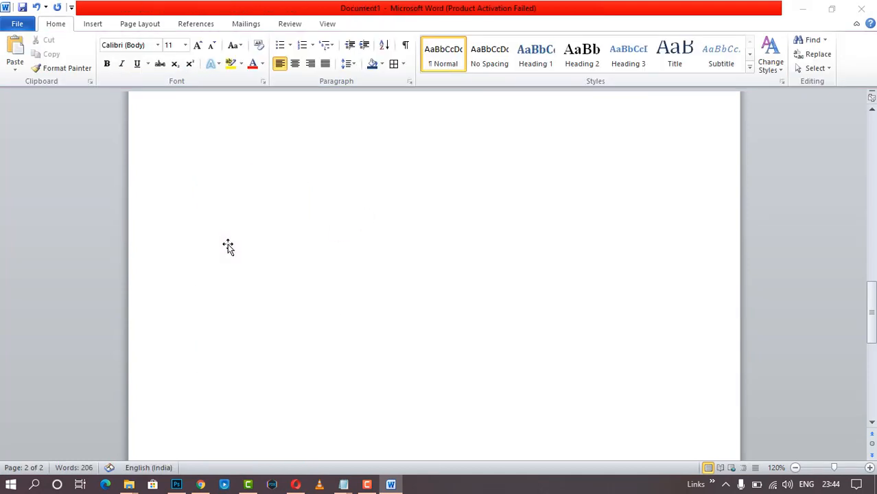
{"action": "scroll", "coordinate": [230, 246], "scroll_direction": "up", "scroll_amount": 3}
- Open the Insert Hyperlink dialog, then close it without linking anything
{"action": "scroll", "coordinate": [235, 242], "scroll_direction": "up", "scroll_amount": 3}
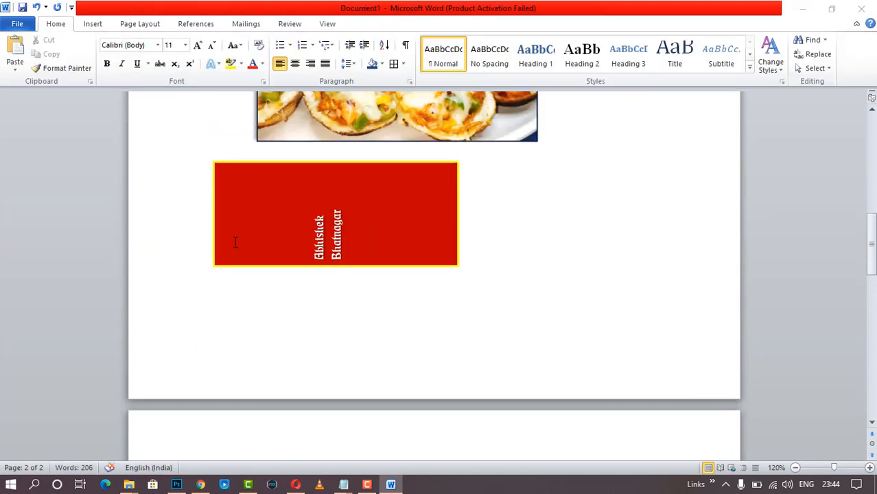
{"action": "scroll", "coordinate": [256, 243], "scroll_direction": "down", "scroll_amount": 2}
{"action": "scroll", "coordinate": [256, 243], "scroll_direction": "up", "scroll_amount": 1}
{"action": "left_click", "coordinate": [92, 25]}
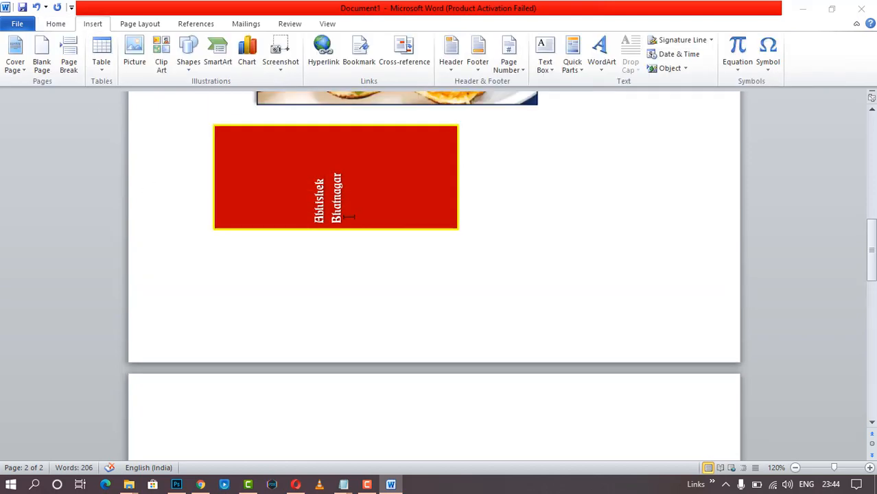
{"action": "scroll", "coordinate": [356, 201], "scroll_direction": "down", "scroll_amount": 1}
{"action": "scroll", "coordinate": [356, 206], "scroll_direction": "up", "scroll_amount": 12}
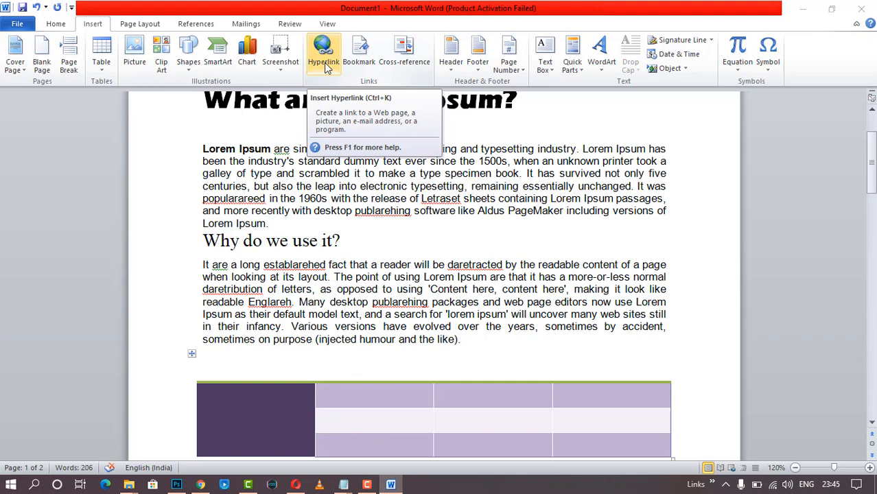
{"action": "left_click", "coordinate": [326, 66]}
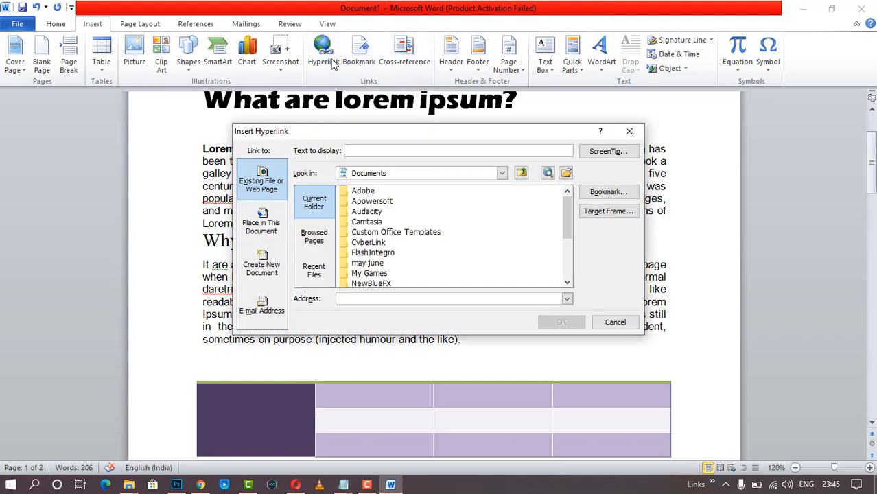
{"action": "left_click_drag", "start_coordinate": [428, 138], "coordinate": [489, 144]}
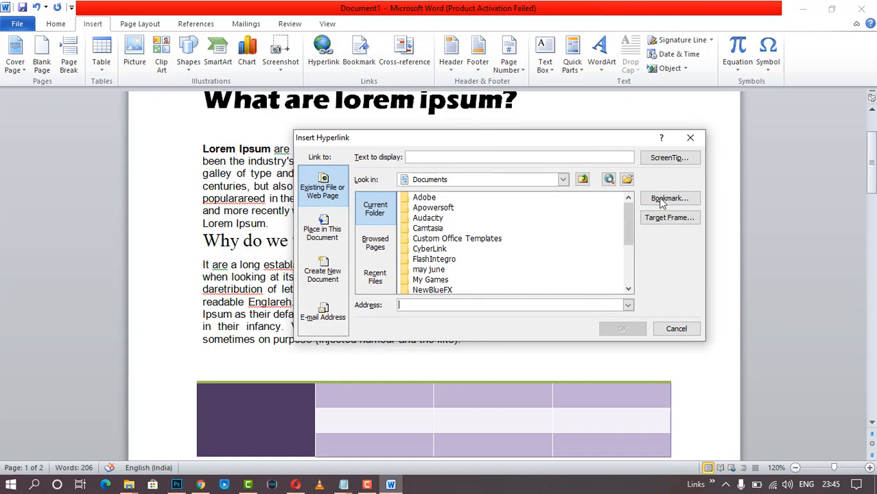
{"action": "left_click", "coordinate": [691, 137]}
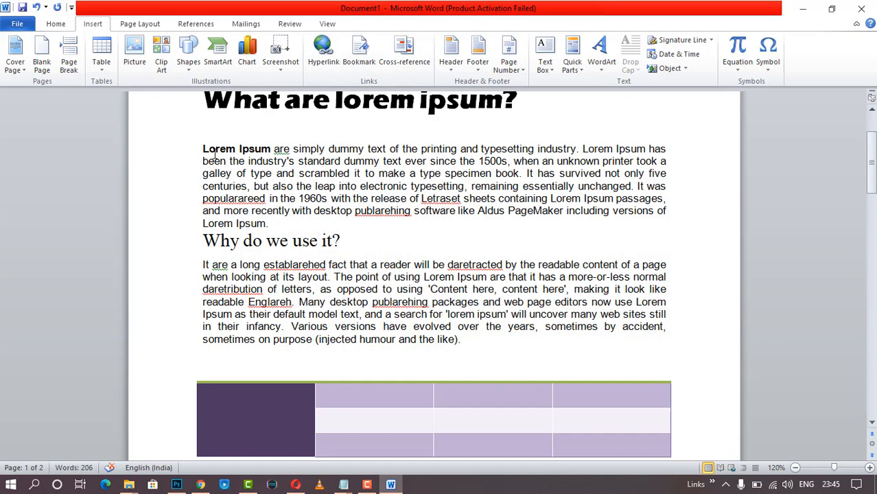
- Link the opening words 'Lorem Ipsum' to C AUR D.png in Documents
{"action": "left_click_drag", "start_coordinate": [203, 149], "coordinate": [272, 149]}
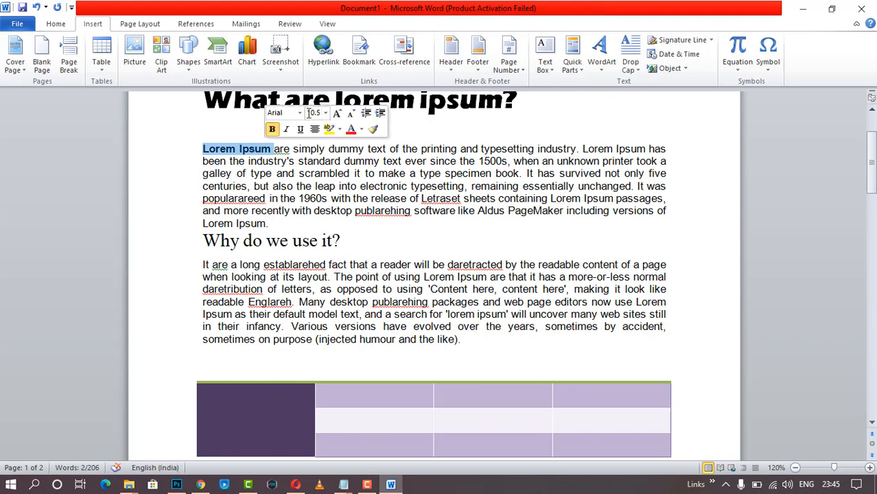
{"action": "left_click", "coordinate": [323, 49]}
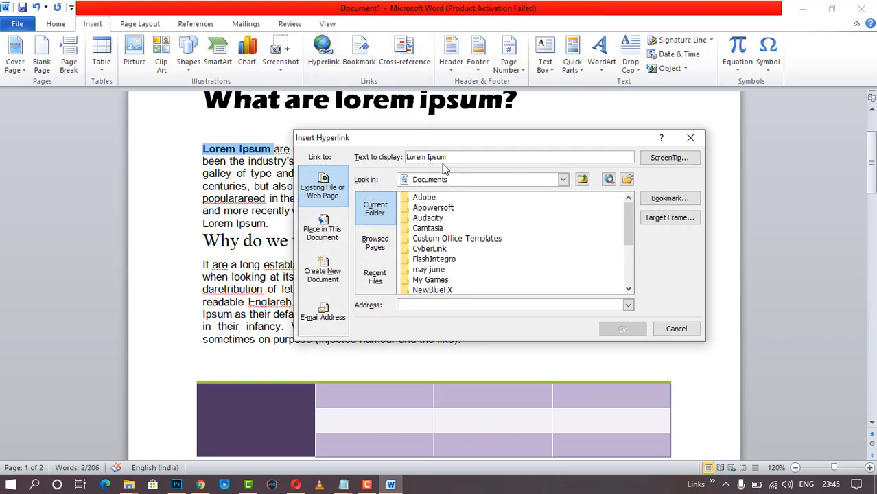
{"action": "scroll", "coordinate": [447, 261], "scroll_direction": "down", "scroll_amount": 3}
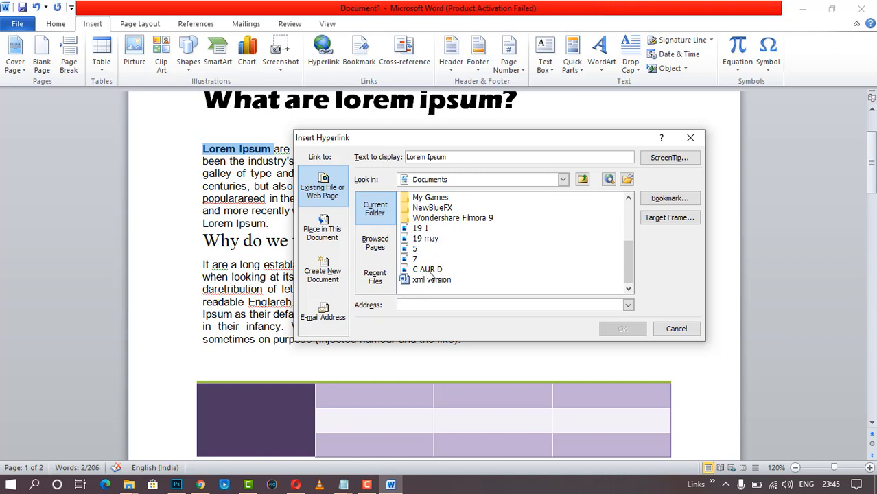
{"action": "scroll", "coordinate": [495, 270], "scroll_direction": "up", "scroll_amount": 2}
{"action": "scroll", "coordinate": [497, 269], "scroll_direction": "down", "scroll_amount": 2}
{"action": "left_click", "coordinate": [439, 269]}
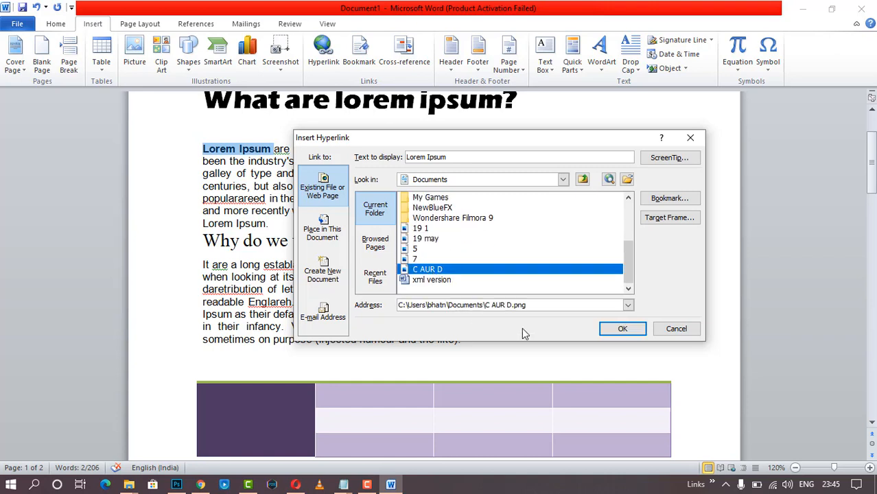
{"action": "left_click", "coordinate": [619, 330]}
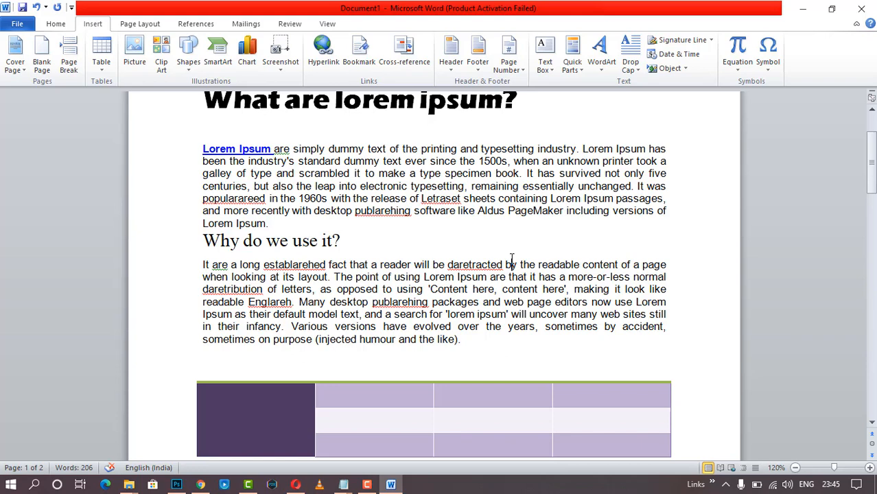
- Follow the Lorem Ipsum link past the security notice, view the image, and close it
{"action": "mouse_move", "coordinate": [253, 149]}
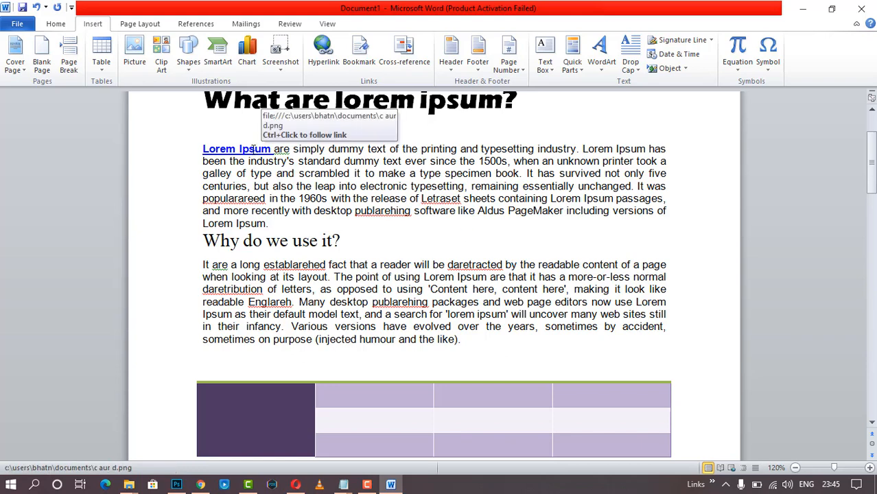
{"action": "left_click", "coordinate": [254, 148], "text": "ctrl"}
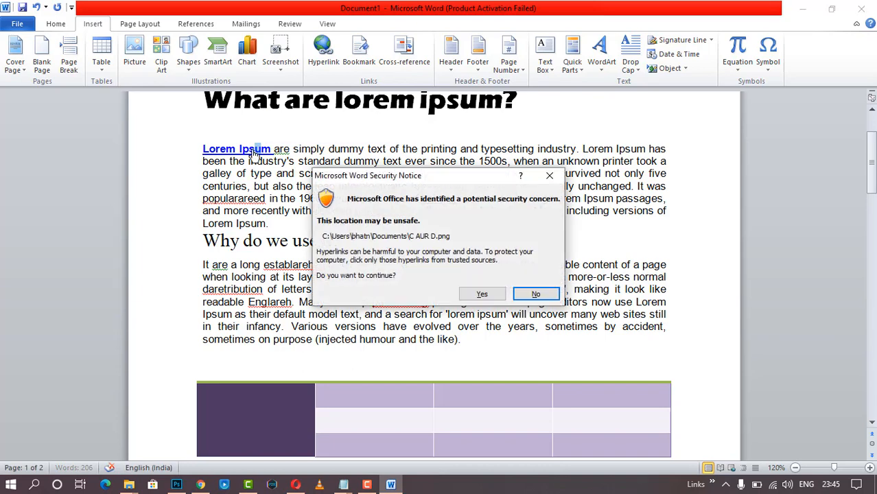
{"action": "left_click", "coordinate": [488, 294]}
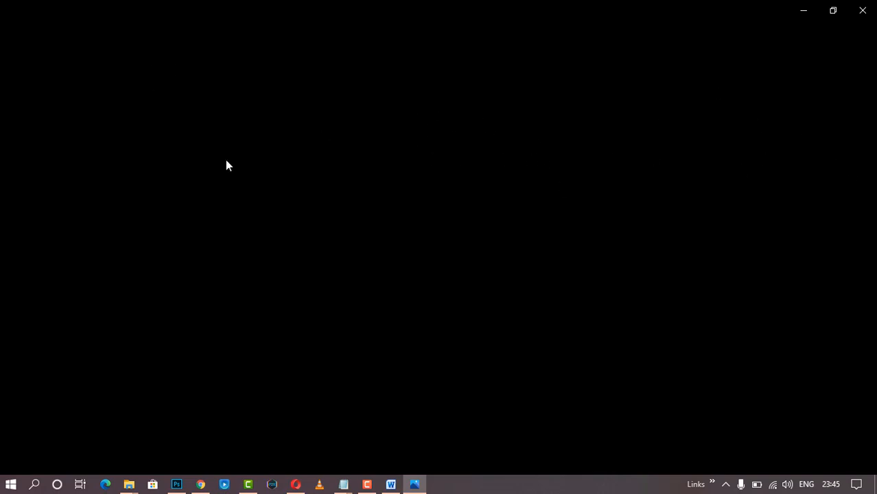
{"action": "left_click", "coordinate": [863, 10]}
{"action": "scroll", "coordinate": [576, 195], "scroll_direction": "up", "scroll_amount": 3}
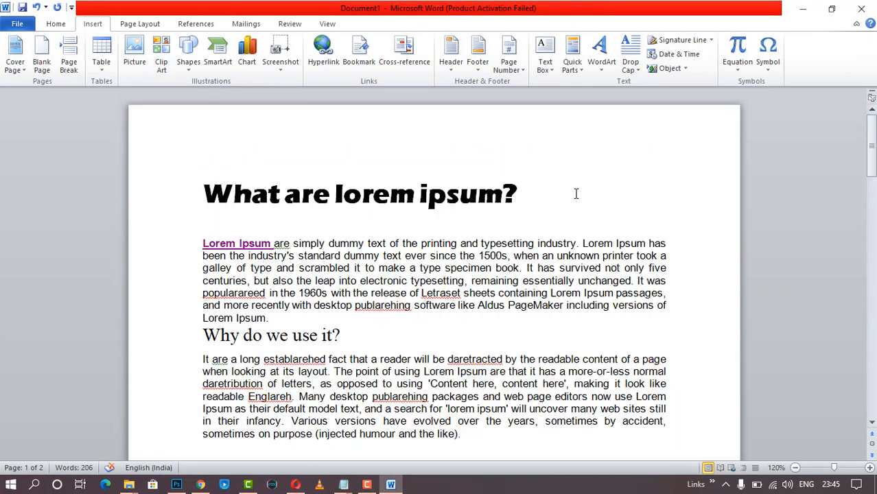
{"action": "scroll", "coordinate": [575, 194], "scroll_direction": "down", "scroll_amount": 3}
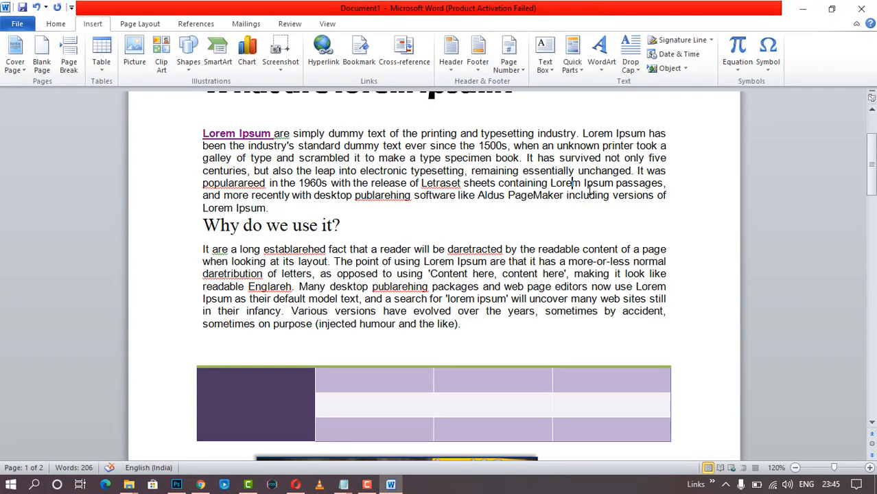
- Add an empty line after the first paragraph and bookmark it under a personal name
{"action": "left_click", "coordinate": [306, 208]}
{"action": "key", "text": "Return"}
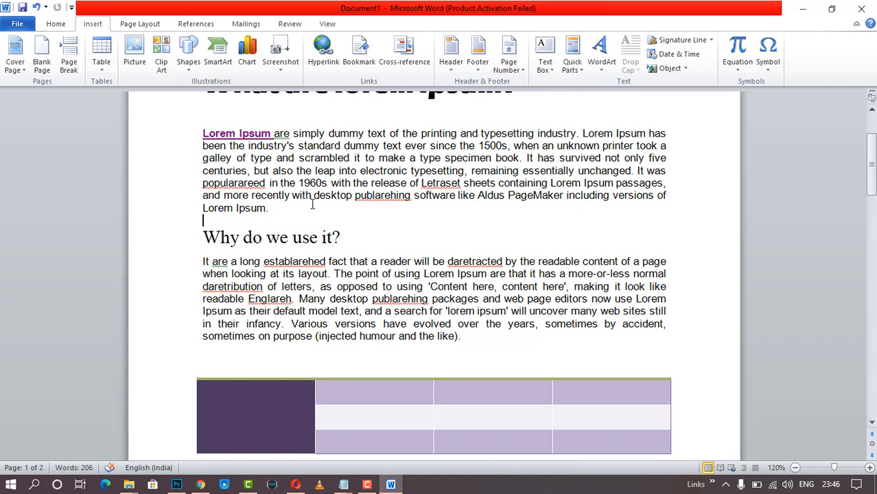
{"action": "left_click", "coordinate": [359, 50]}
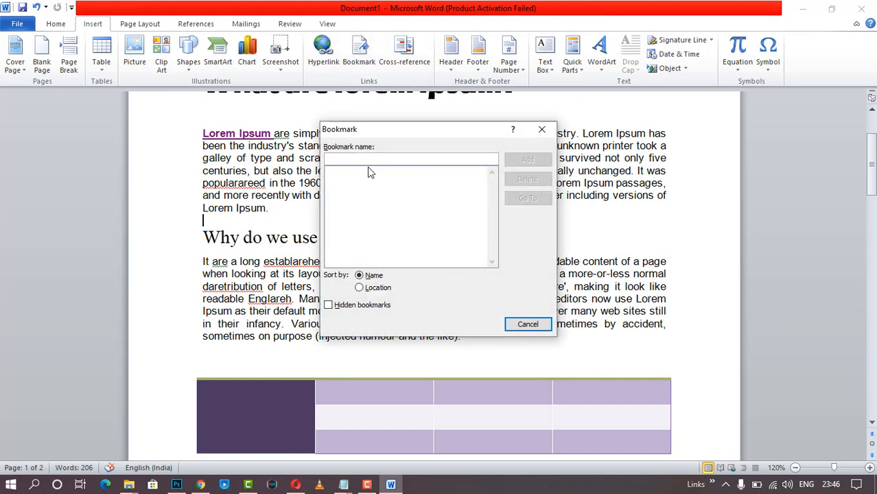
{"action": "type", "text": "abhishek"}
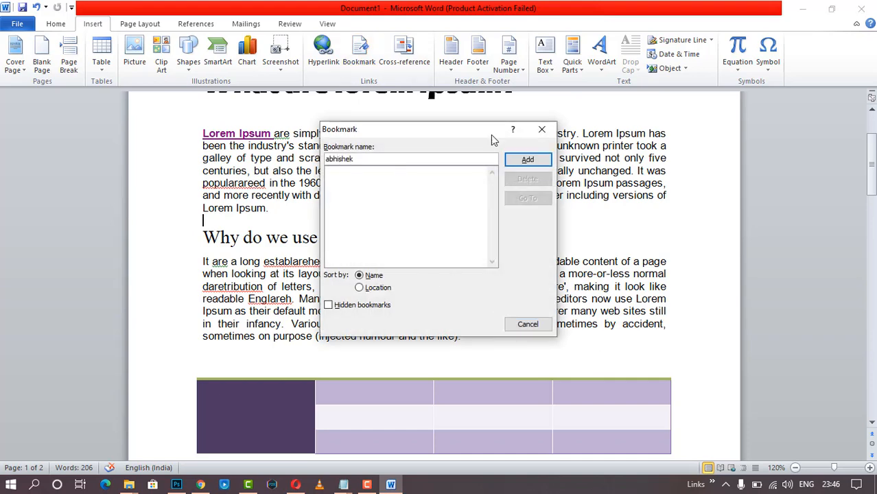
{"action": "left_click", "coordinate": [525, 159]}
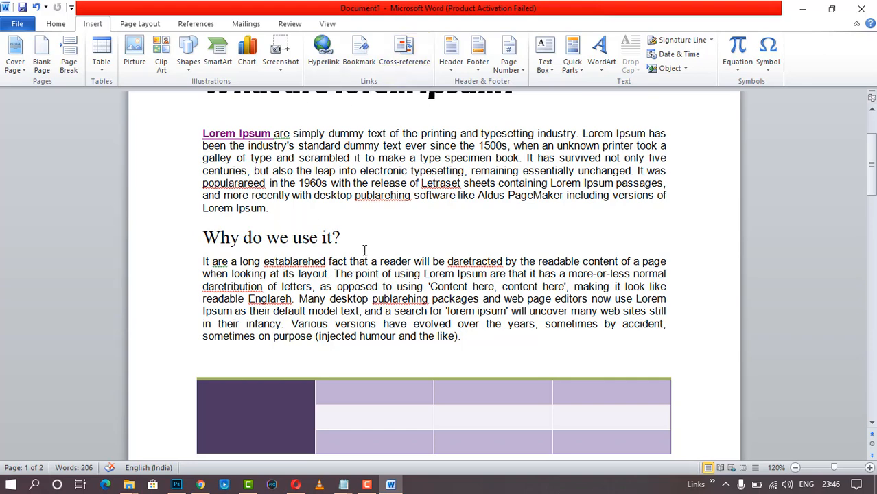
{"action": "left_click", "coordinate": [404, 54]}
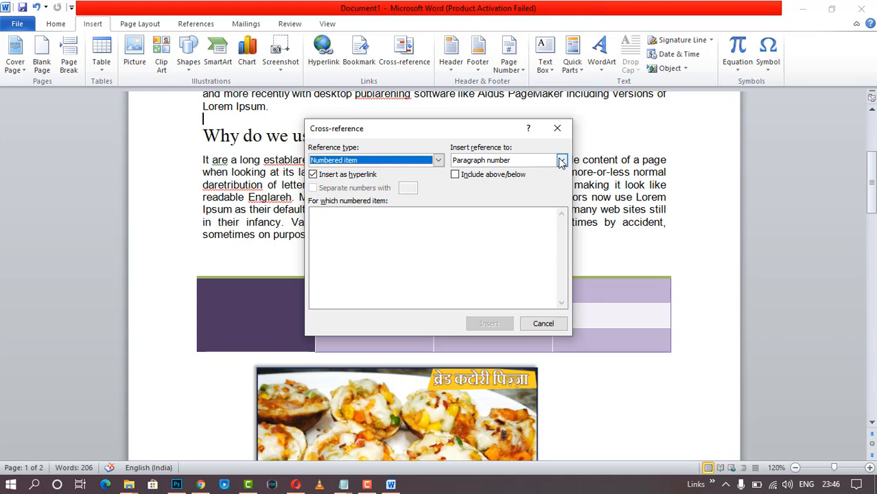
{"action": "left_click", "coordinate": [437, 160]}
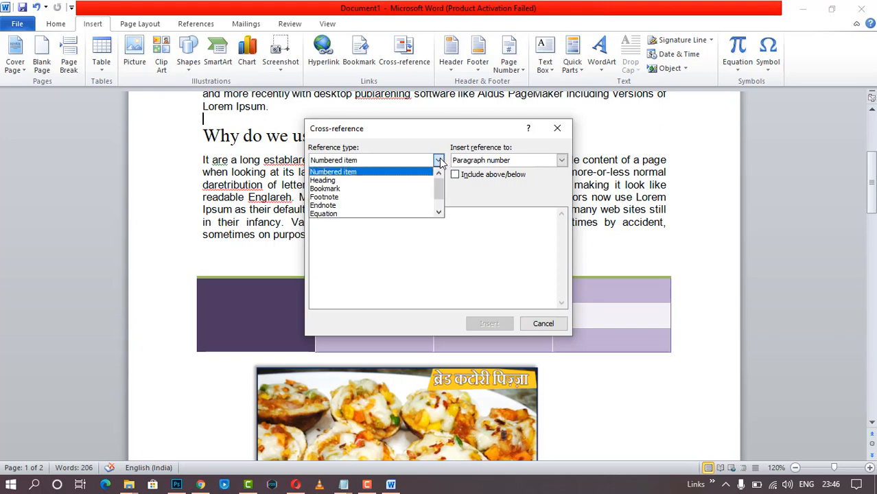
{"action": "left_click", "coordinate": [405, 197]}
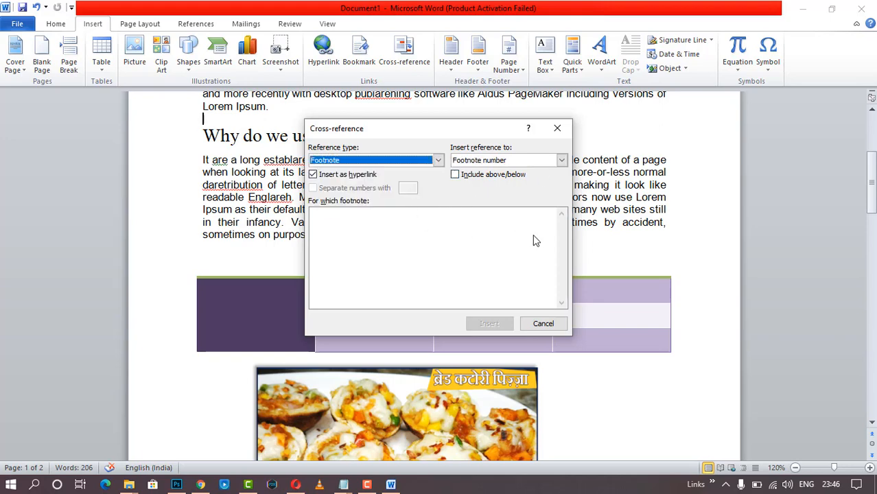
{"action": "left_click", "coordinate": [438, 262]}
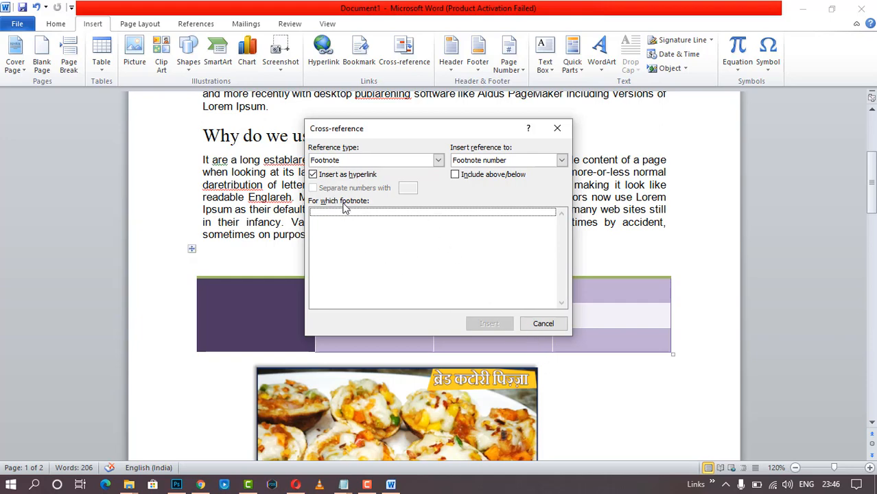
{"action": "left_click", "coordinate": [503, 177]}
{"action": "left_click", "coordinate": [544, 322]}
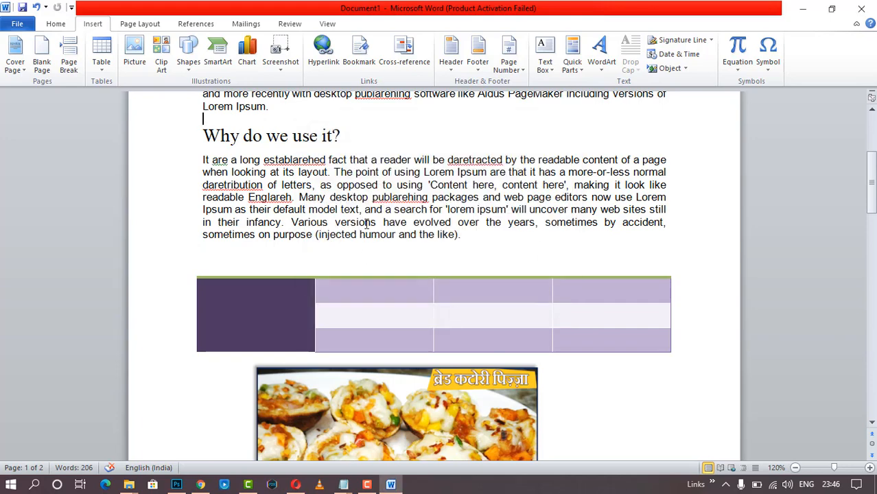
- Insert the built-in Alphabet header
{"action": "scroll", "coordinate": [480, 171], "scroll_direction": "up", "scroll_amount": 2}
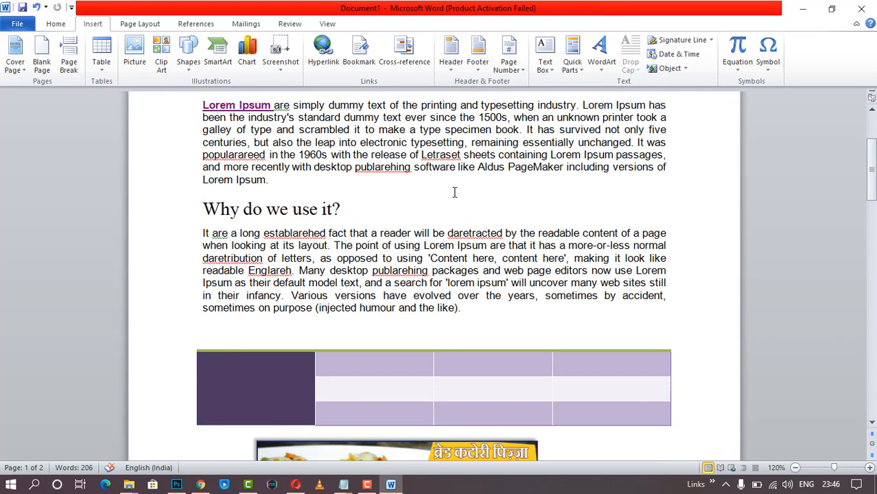
{"action": "left_click", "coordinate": [456, 81]}
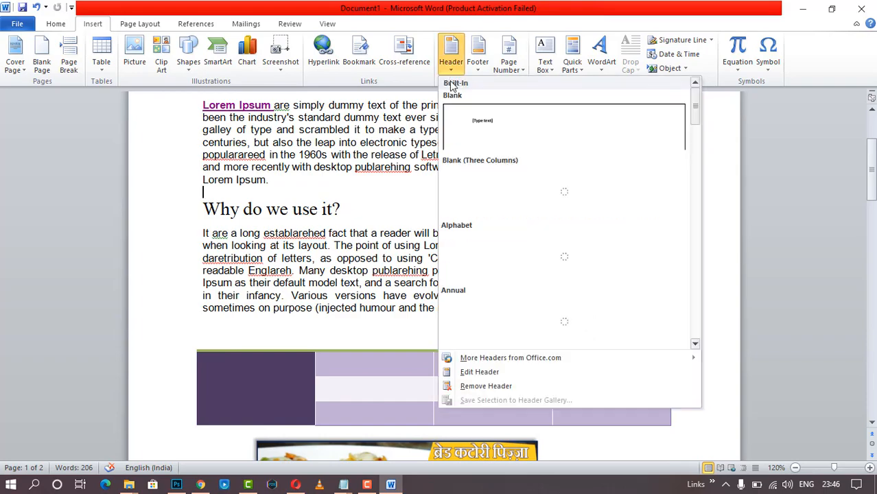
{"action": "left_click", "coordinate": [495, 277]}
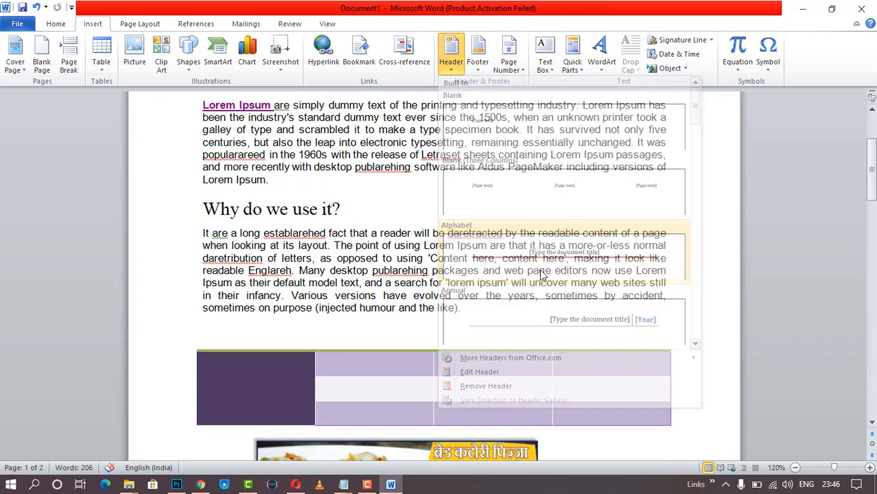
{"action": "scroll", "coordinate": [497, 275], "scroll_direction": "down", "scroll_amount": 20}
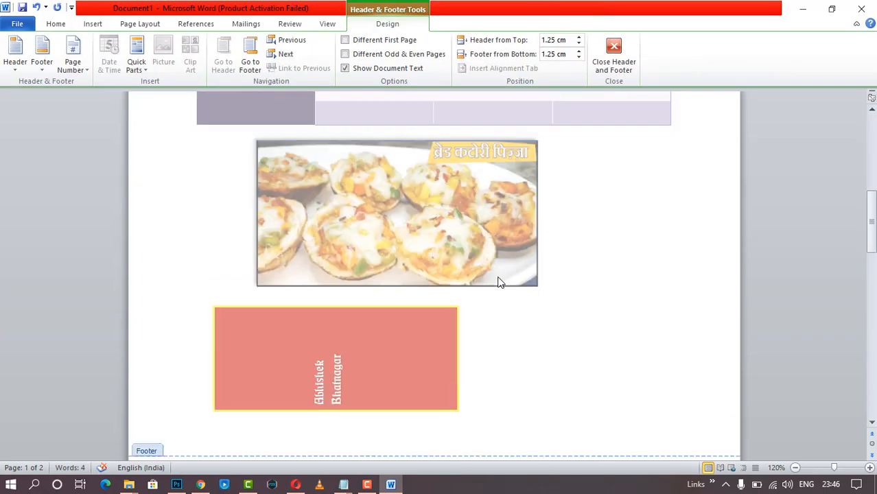
{"action": "scroll", "coordinate": [498, 276], "scroll_direction": "up", "scroll_amount": 20}
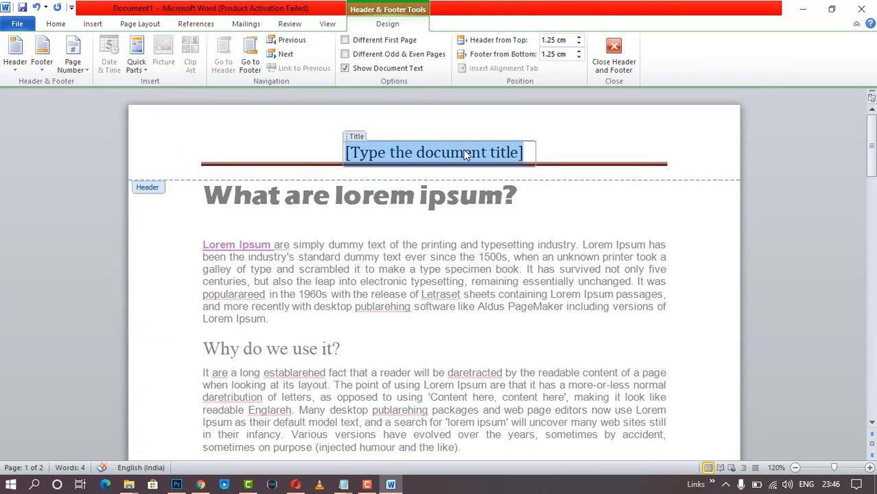
- Replace the header's title placeholder with a subscribe message naming the channel
{"action": "key", "text": "BackSpace"}
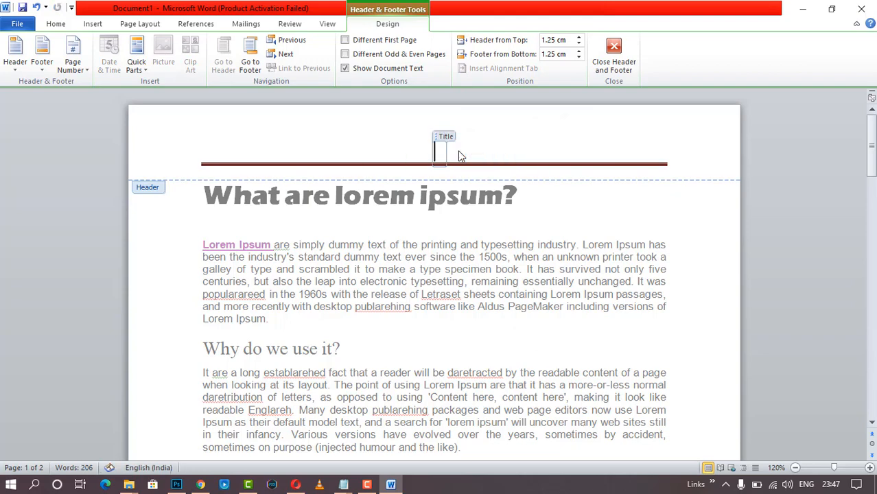
{"action": "type", "text": "Subsc"}
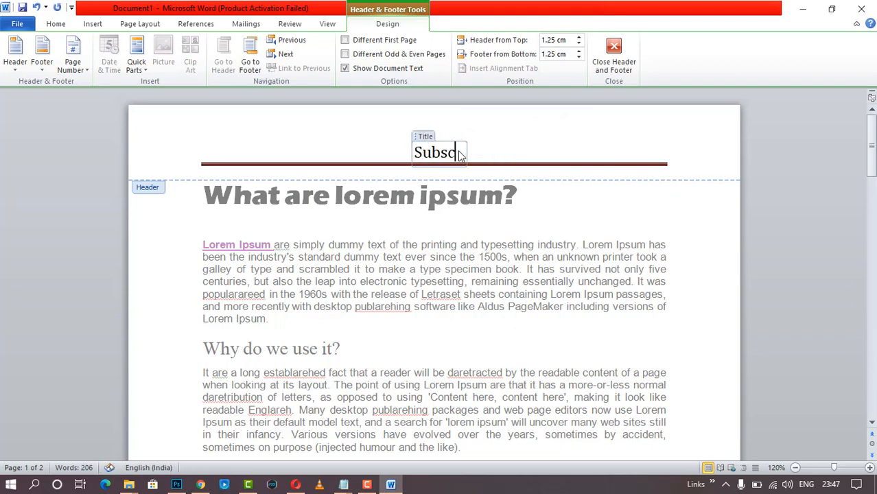
{"action": "type", "text": "ribe Te"}
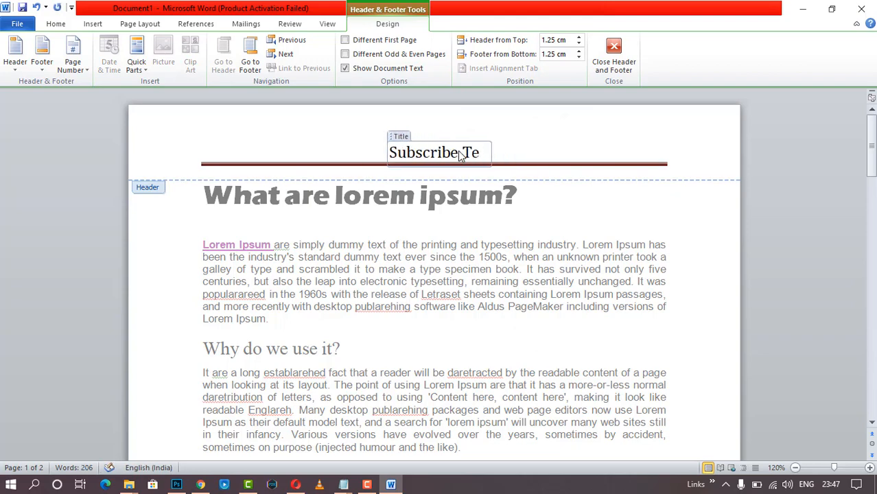
{"action": "type", "text": "chno"}
{"action": "key", "text": "BackSpace"}
{"action": "key", "text": "BackSpace"}
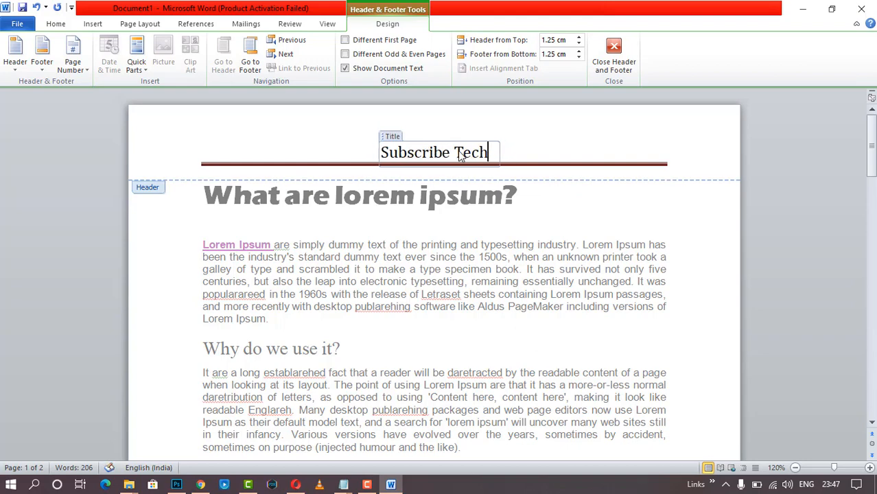
{"action": "type", "text": "nical"}
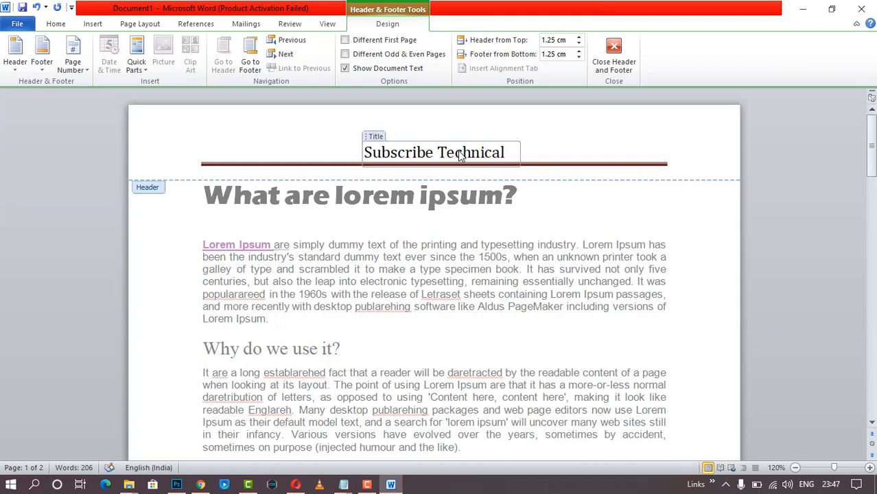
{"action": "type", "text": " Bhatnagar"}
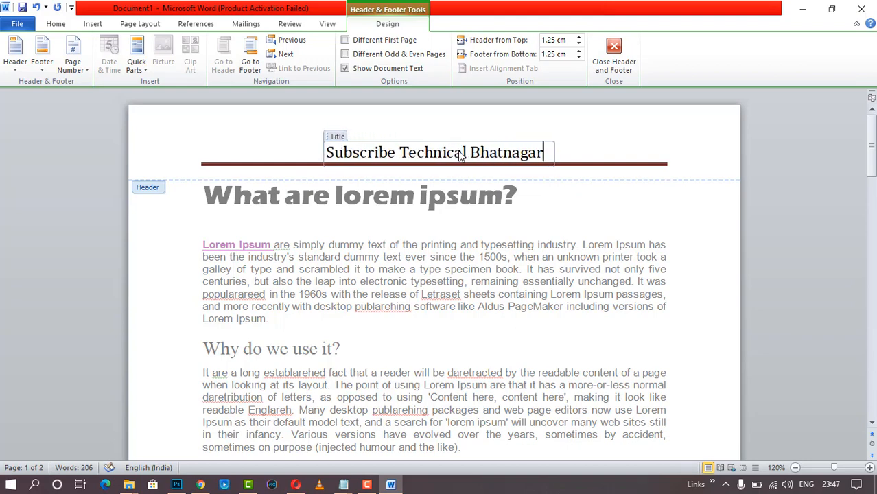
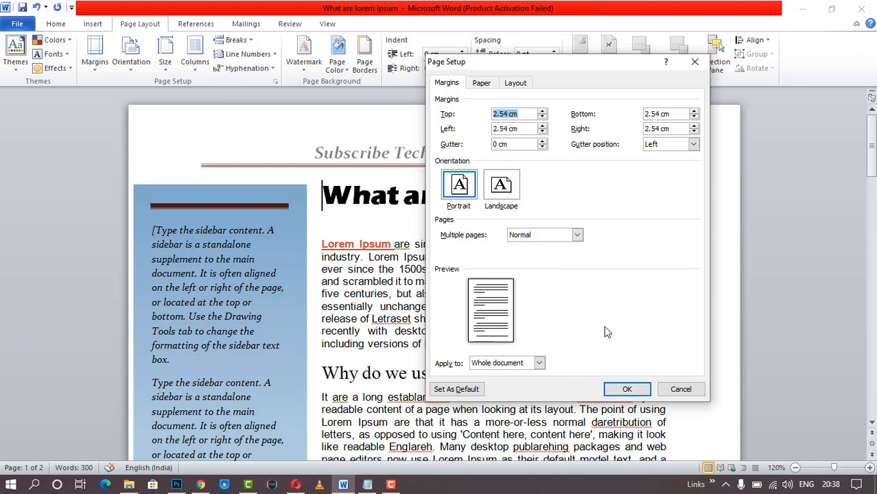
- Confirm Page Setup, switch the page to landscape, then back to portrait
{"action": "left_click", "coordinate": [626, 389]}
{"action": "left_click", "coordinate": [132, 69]}
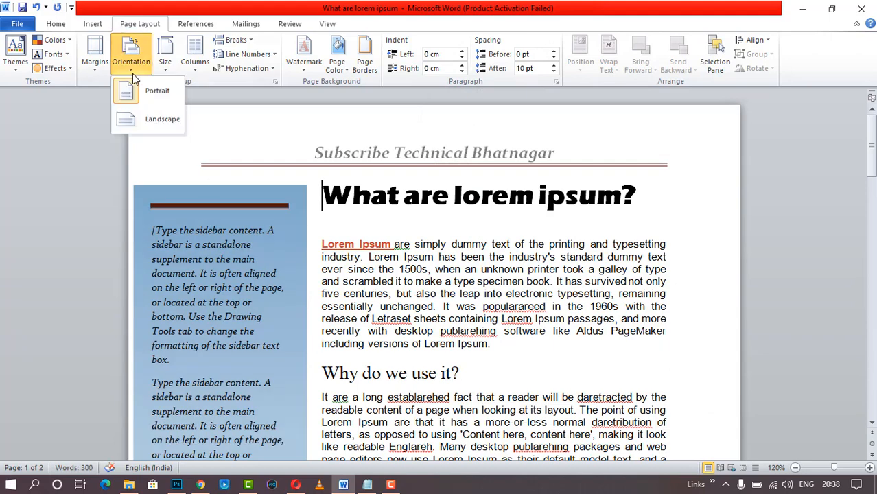
{"action": "left_click", "coordinate": [140, 120]}
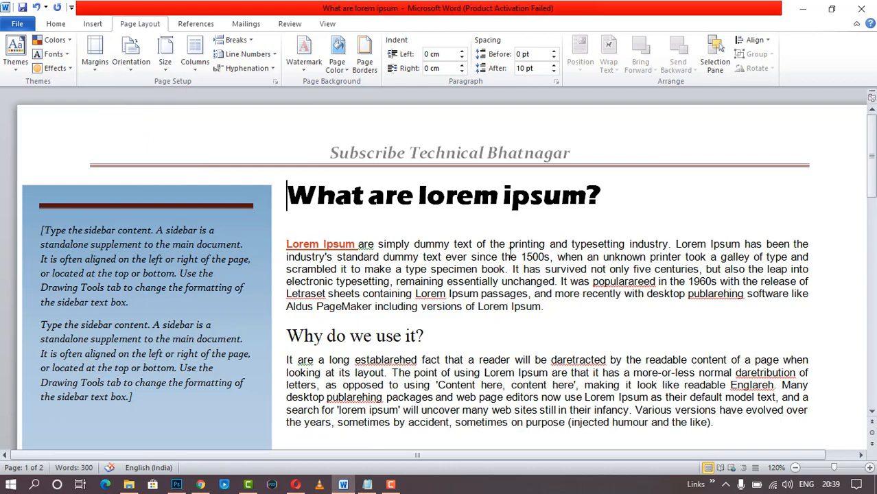
{"action": "scroll", "coordinate": [509, 252], "scroll_direction": "down", "scroll_amount": 12}
{"action": "scroll", "coordinate": [510, 252], "scroll_direction": "up", "scroll_amount": 12}
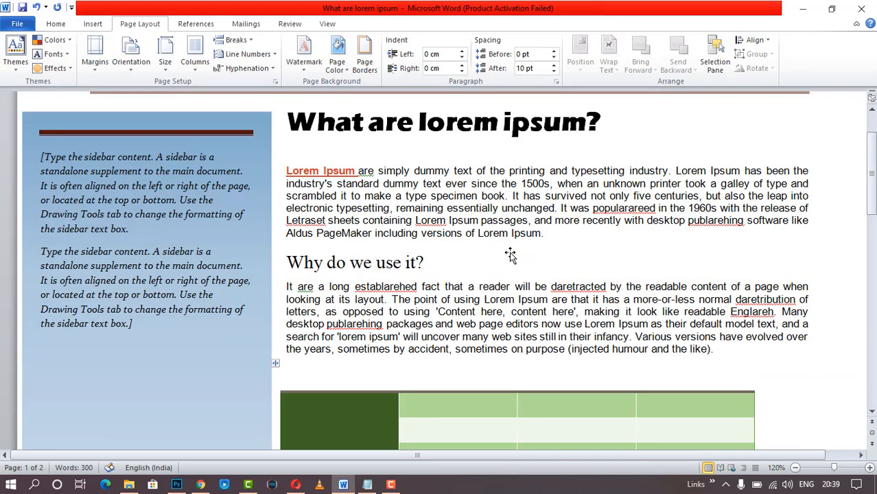
{"action": "left_click", "coordinate": [131, 62]}
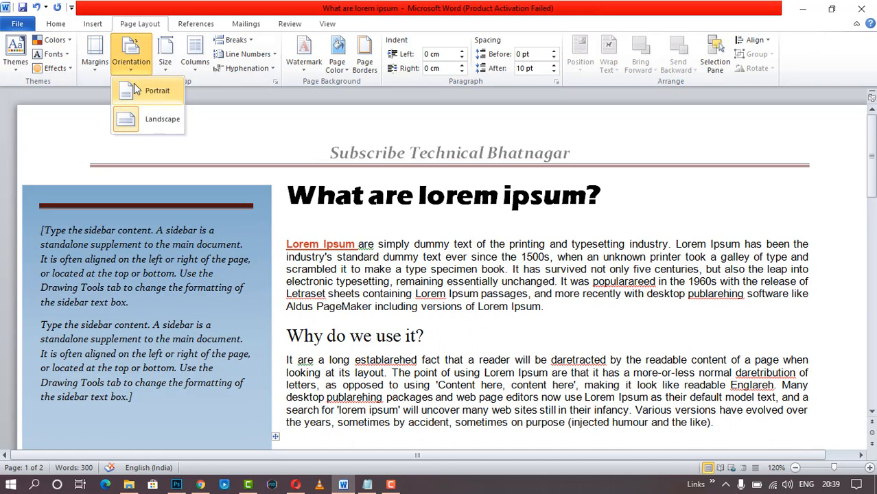
{"action": "left_click", "coordinate": [148, 88]}
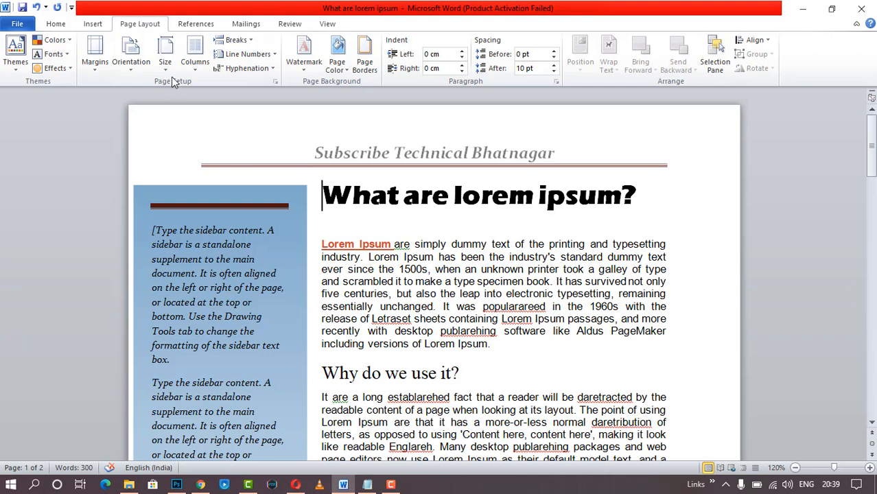
- Check the paper size list without changing A4, and return to the document top
{"action": "left_click", "coordinate": [165, 60]}
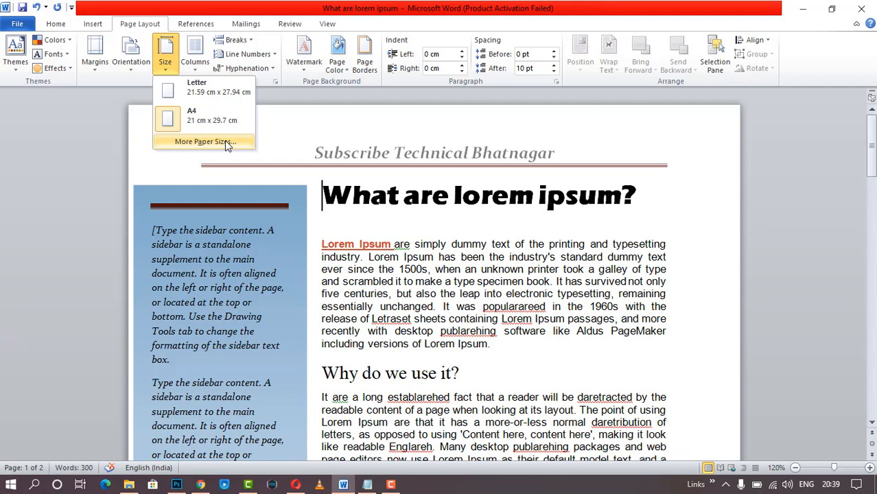
{"action": "left_click", "coordinate": [372, 258]}
{"action": "scroll", "coordinate": [479, 343], "scroll_direction": "down", "scroll_amount": 10}
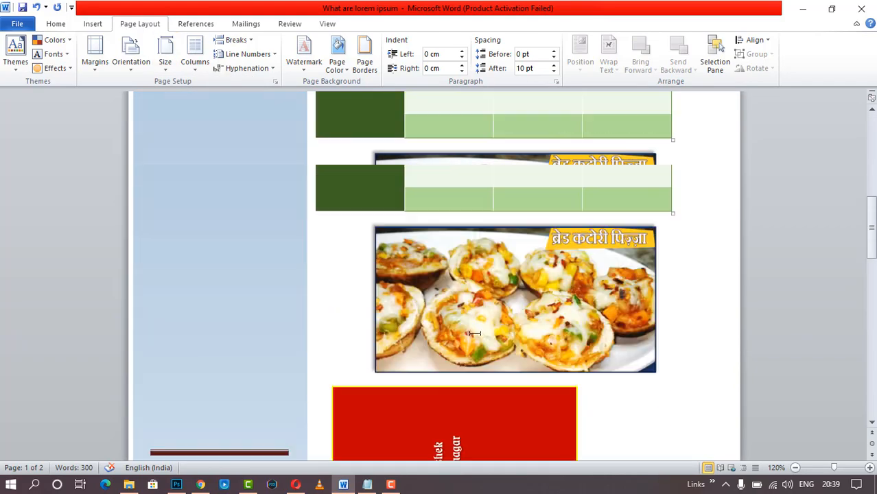
{"action": "key", "text": "ctrl+Home"}
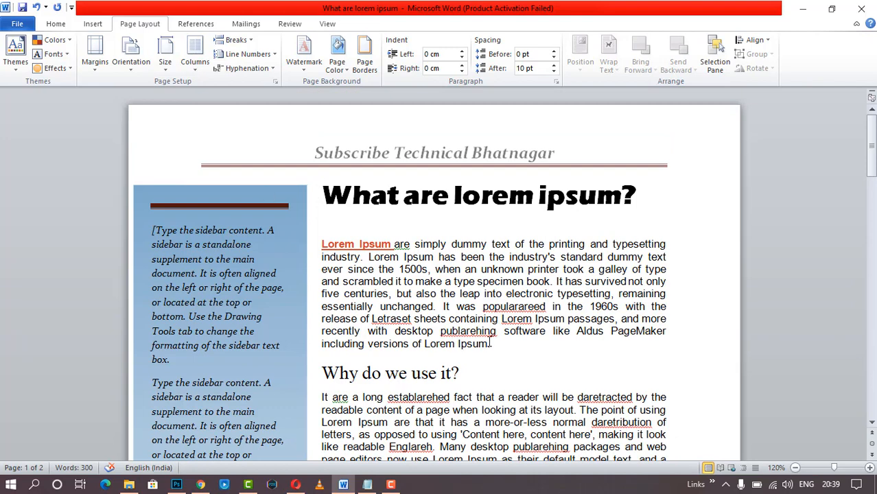
- Copy the first Lorem Ipsum paragraph and paste it onto page 2's empty first line
{"action": "left_click_drag", "start_coordinate": [492, 343], "coordinate": [347, 261]}
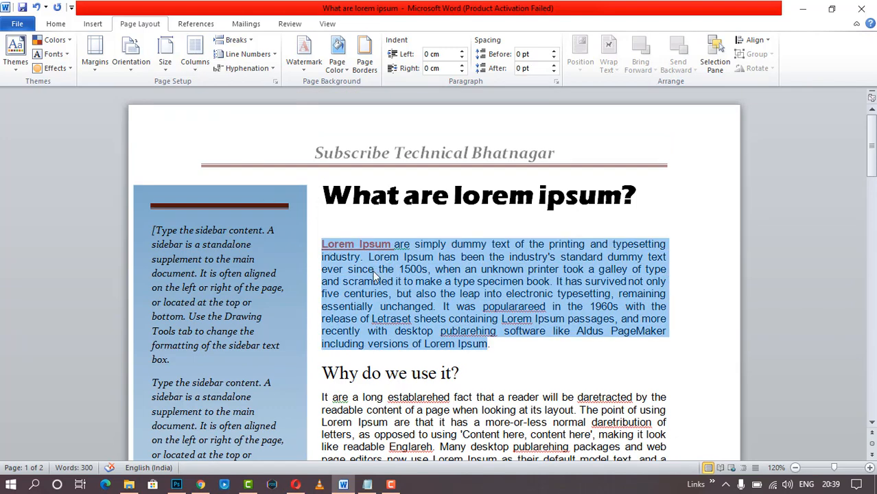
{"action": "right_click", "coordinate": [373, 270]}
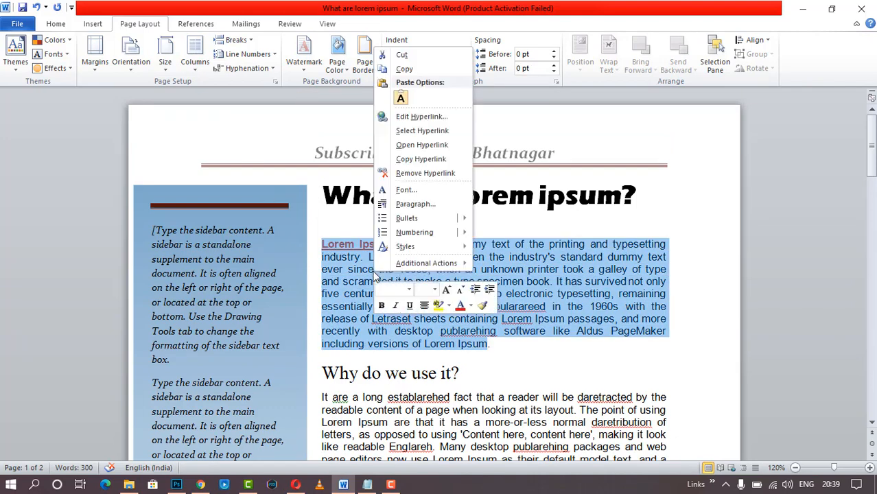
{"action": "left_click", "coordinate": [405, 68]}
{"action": "scroll", "coordinate": [370, 297], "scroll_direction": "down", "scroll_amount": 15}
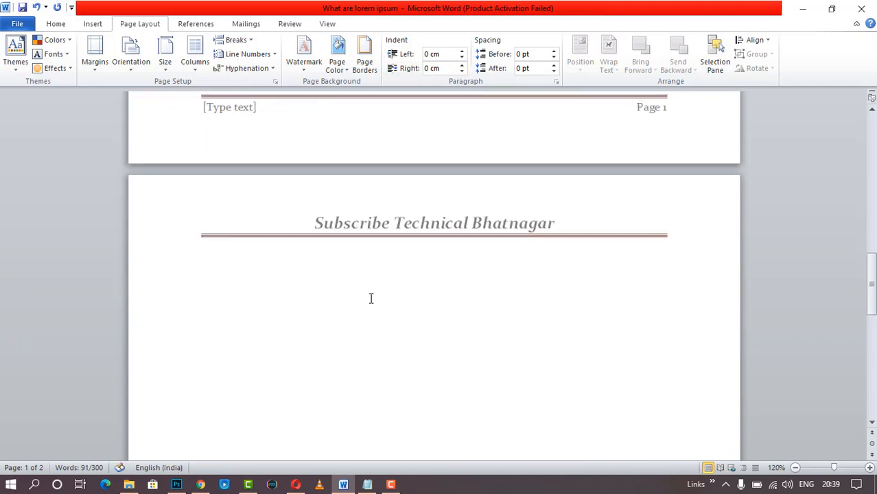
{"action": "left_click", "coordinate": [370, 297]}
{"action": "key", "text": "ctrl+v"}
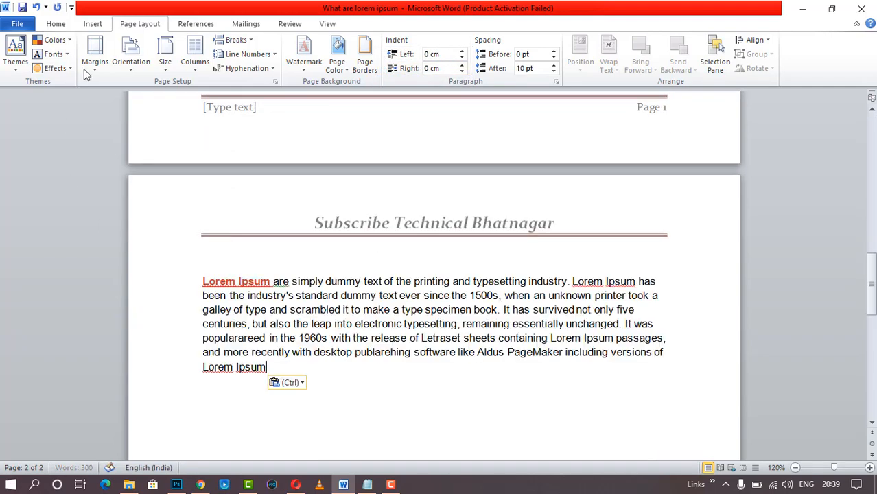
- Split the pasted paragraph in two before the sentence starting 'It was'
{"action": "left_click_drag", "start_coordinate": [274, 359], "coordinate": [210, 283]}
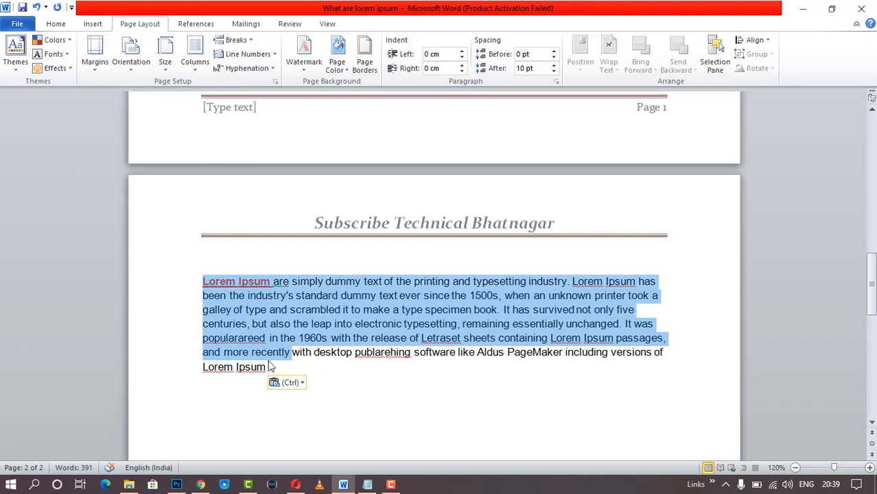
{"action": "left_click", "coordinate": [271, 367]}
{"action": "left_click_drag", "start_coordinate": [272, 364], "coordinate": [204, 280]}
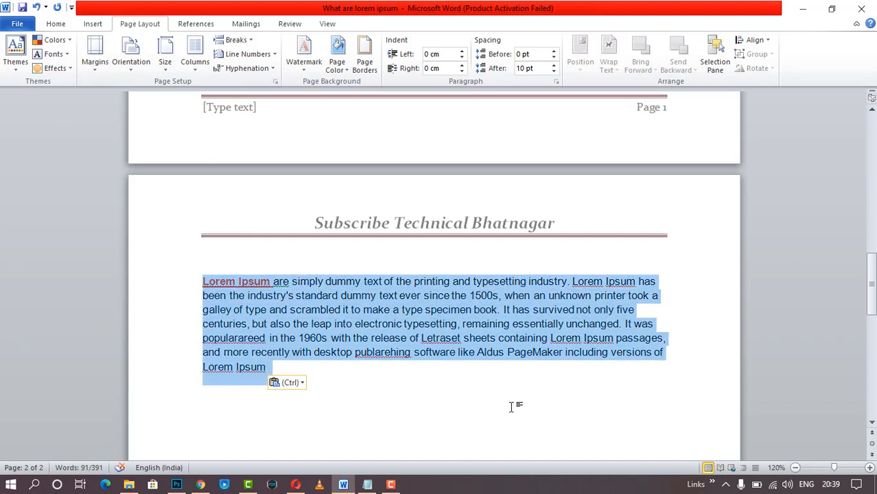
{"action": "left_click", "coordinate": [446, 384]}
{"action": "left_click", "coordinate": [278, 369]}
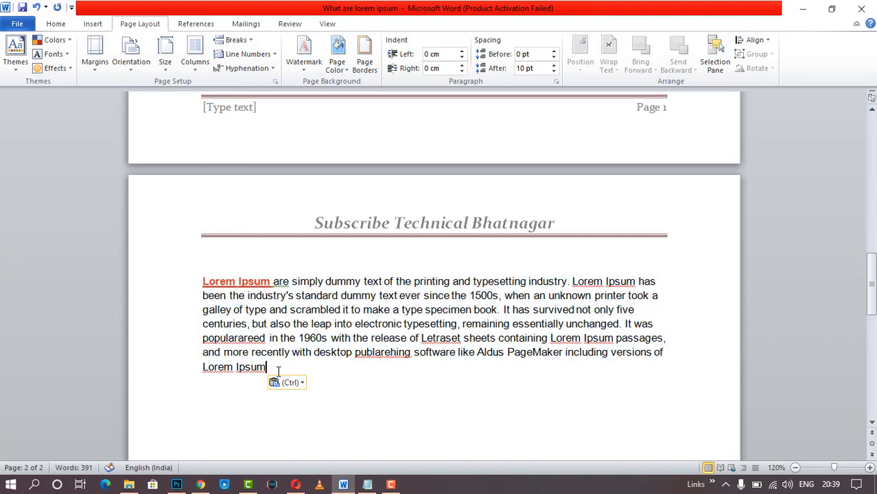
{"action": "left_click", "coordinate": [624, 323]}
{"action": "key", "text": "Return"}
{"action": "key", "text": "Return"}
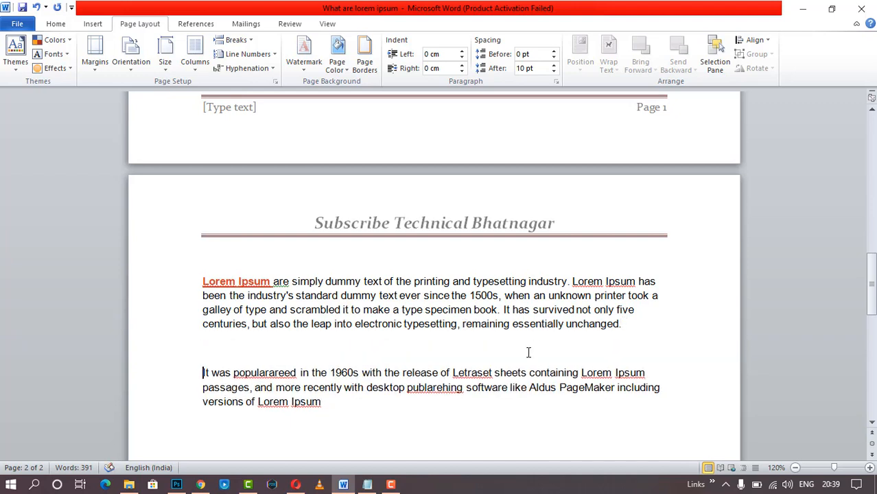
- Lay the page-2 text out in three columns, then change it to two columns
{"action": "left_click_drag", "start_coordinate": [330, 407], "coordinate": [205, 280]}
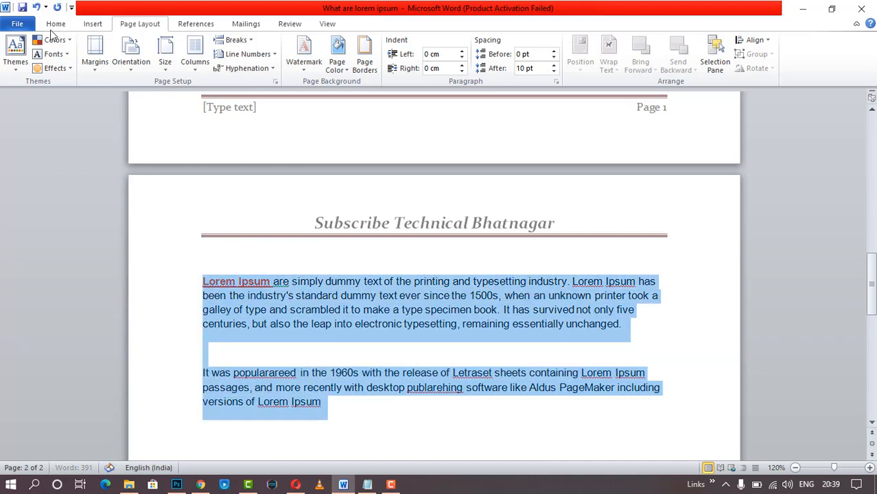
{"action": "left_click", "coordinate": [196, 69]}
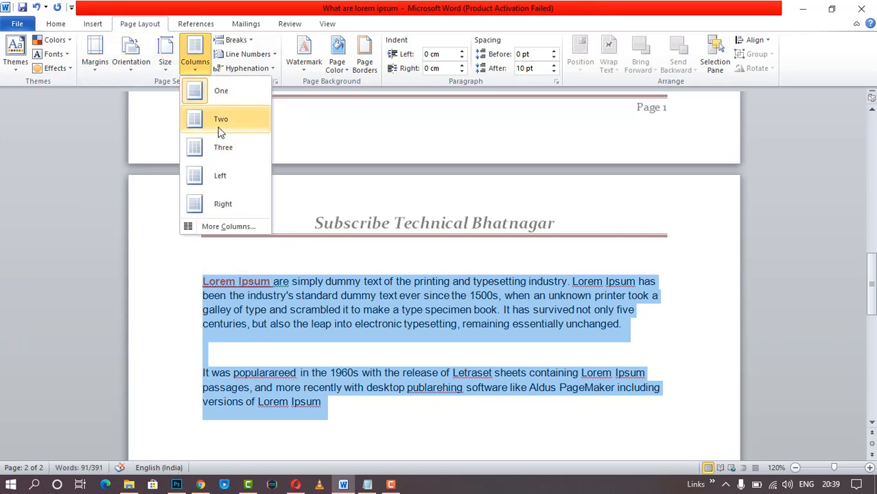
{"action": "left_click", "coordinate": [226, 152]}
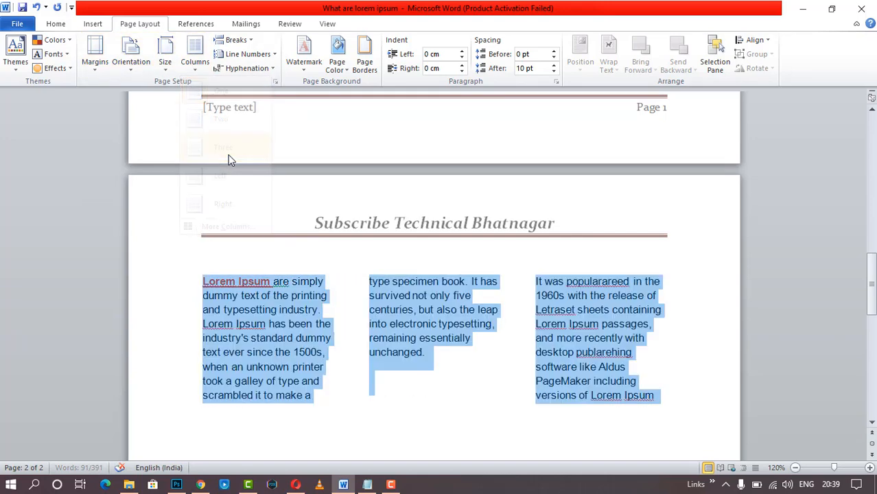
{"action": "left_click", "coordinate": [484, 381]}
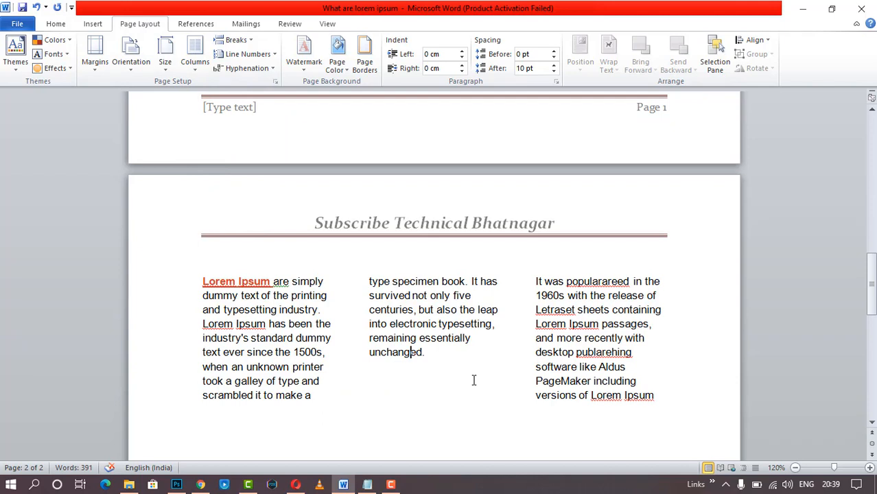
{"action": "left_click_drag", "start_coordinate": [655, 396], "coordinate": [204, 281]}
{"action": "left_click", "coordinate": [198, 59]}
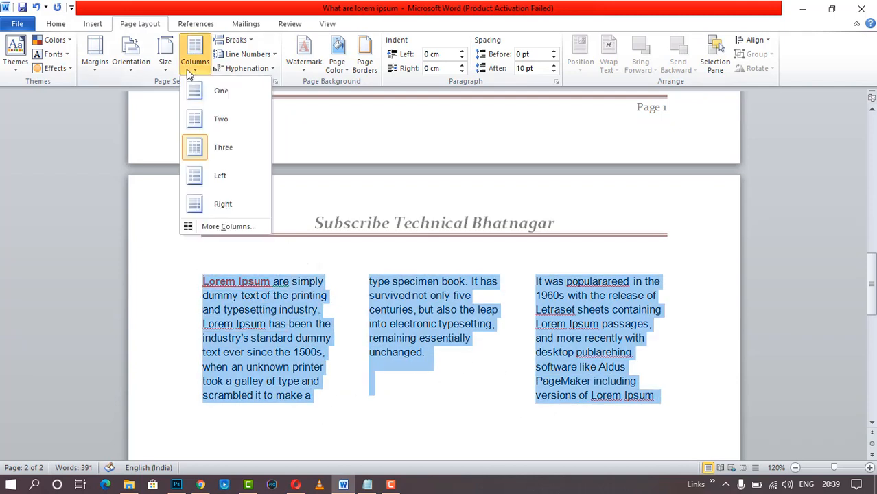
{"action": "left_click", "coordinate": [217, 119]}
{"action": "left_click", "coordinate": [547, 288]}
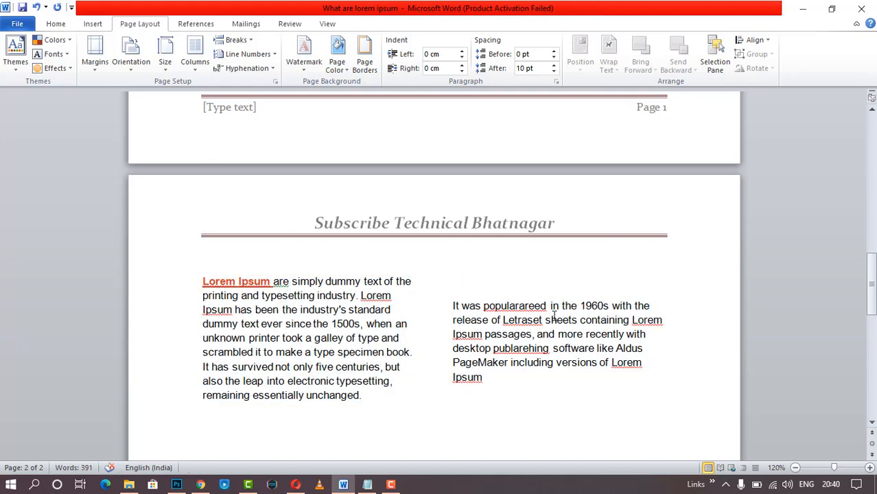
{"action": "scroll", "coordinate": [317, 220], "scroll_direction": "up", "scroll_amount": 4}
{"action": "left_click", "coordinate": [248, 50]}
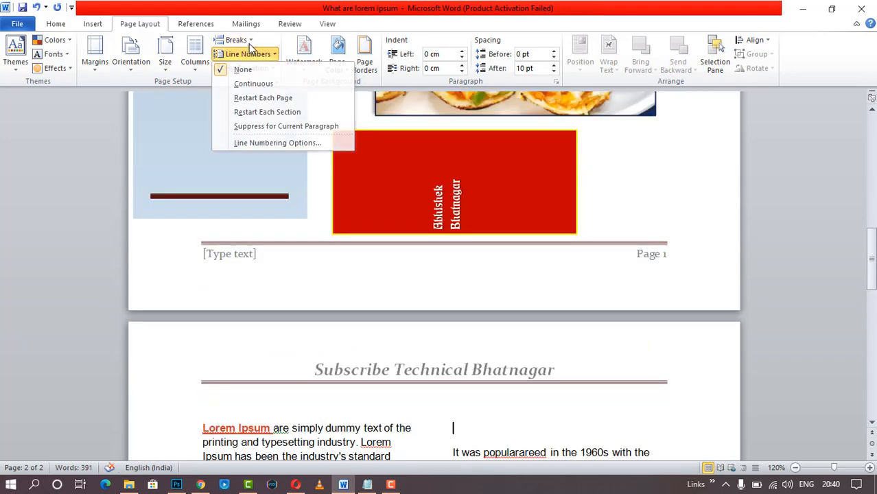
{"action": "left_click", "coordinate": [247, 41]}
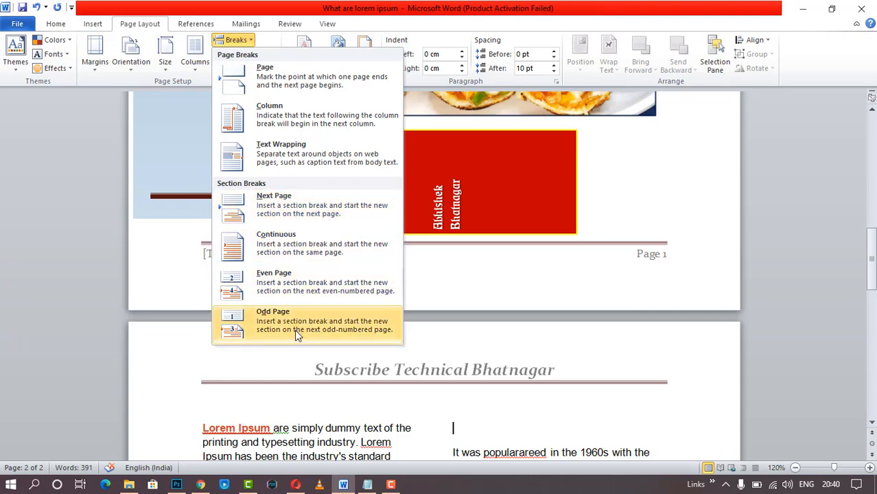
{"action": "left_click", "coordinate": [520, 350]}
{"action": "scroll", "coordinate": [419, 428], "scroll_direction": "down", "scroll_amount": 3}
{"action": "left_click", "coordinate": [412, 403]}
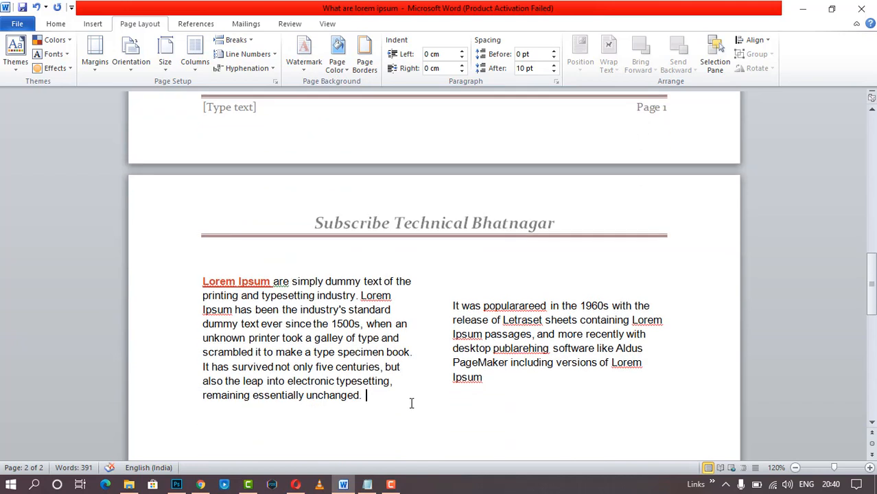
{"action": "key", "text": "Return"}
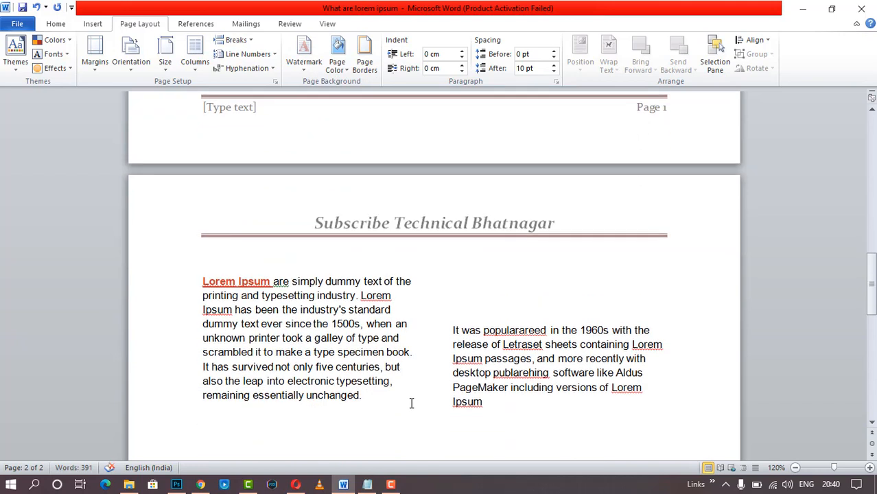
{"action": "key", "text": "BackSpace"}
{"action": "key", "text": "Return"}
{"action": "scroll", "coordinate": [432, 317], "scroll_direction": "up", "scroll_amount": 10}
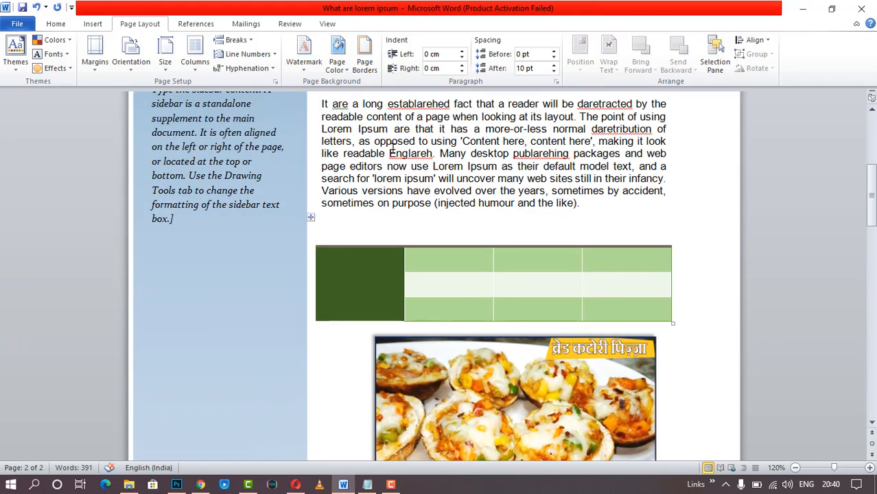
{"action": "left_click", "coordinate": [246, 54]}
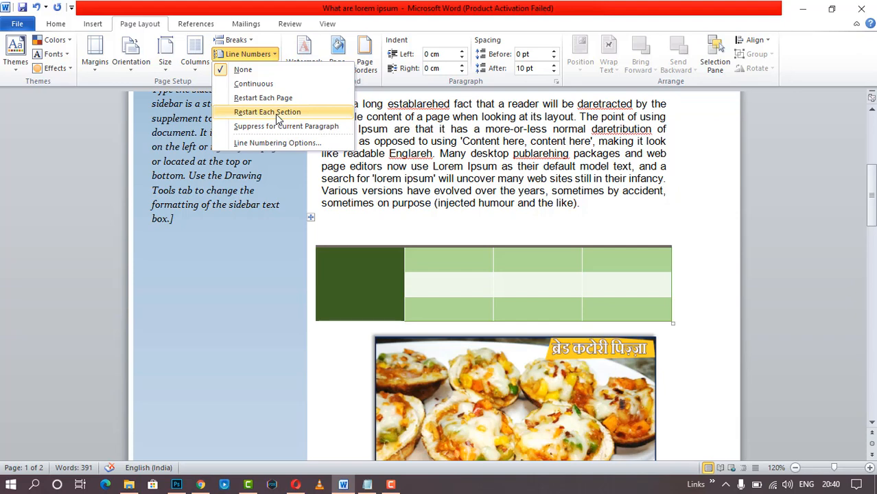
{"action": "left_click", "coordinate": [464, 210]}
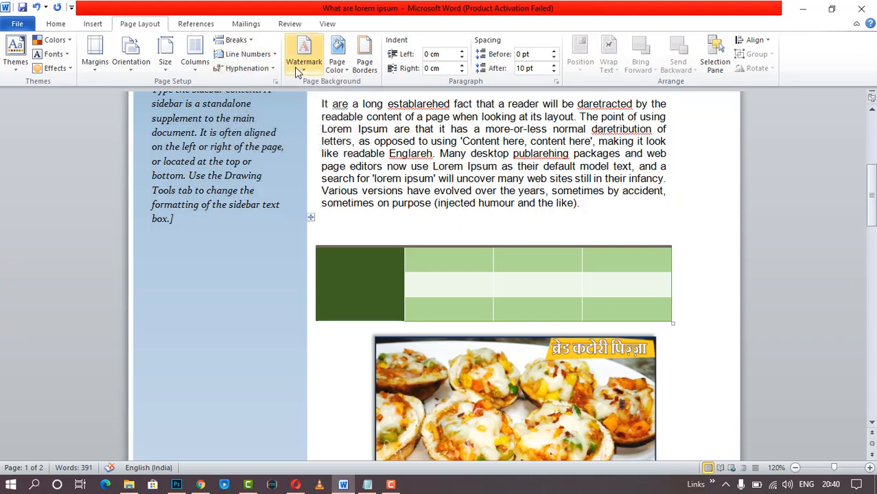
{"action": "left_click", "coordinate": [273, 69]}
{"action": "left_click", "coordinate": [264, 99]}
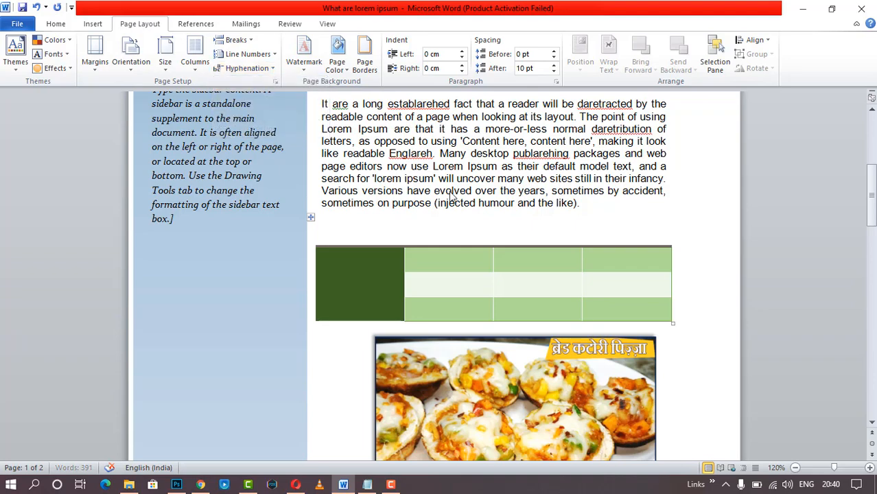
{"action": "scroll", "coordinate": [365, 336], "scroll_direction": "down", "scroll_amount": 15}
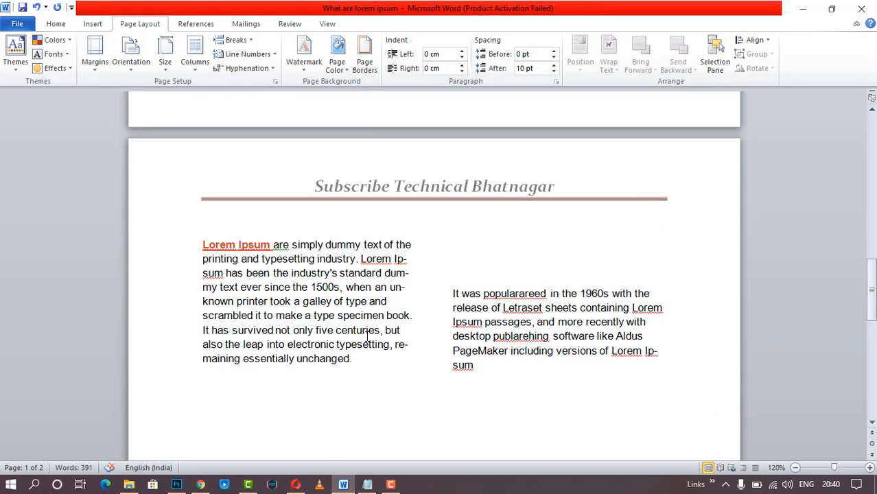
{"action": "scroll", "coordinate": [367, 336], "scroll_direction": "up", "scroll_amount": 15}
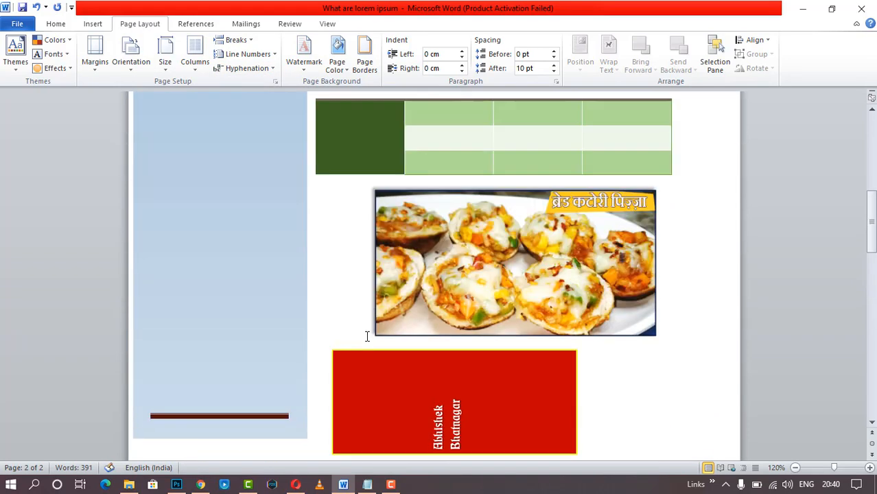
{"action": "scroll", "coordinate": [367, 336], "scroll_direction": "up", "scroll_amount": 5}
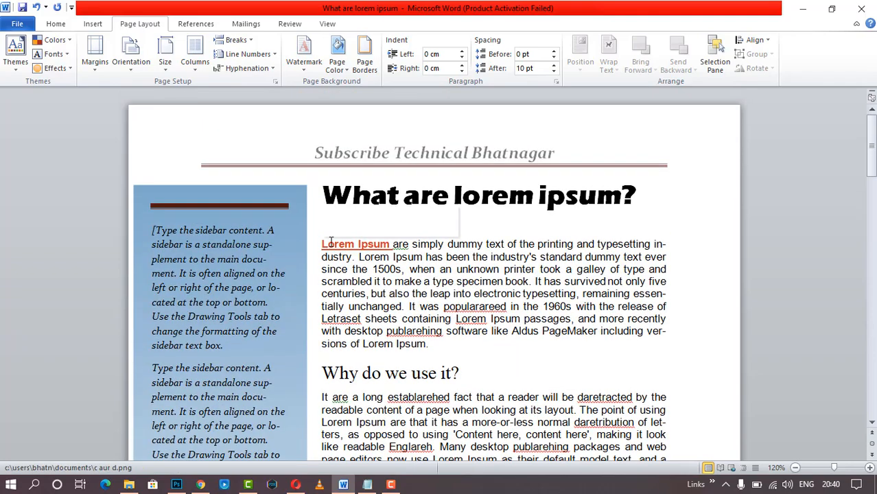
- Apply 'bread pizza.png' as a custom picture watermark with Washout at Auto scale
{"action": "left_click", "coordinate": [304, 65]}
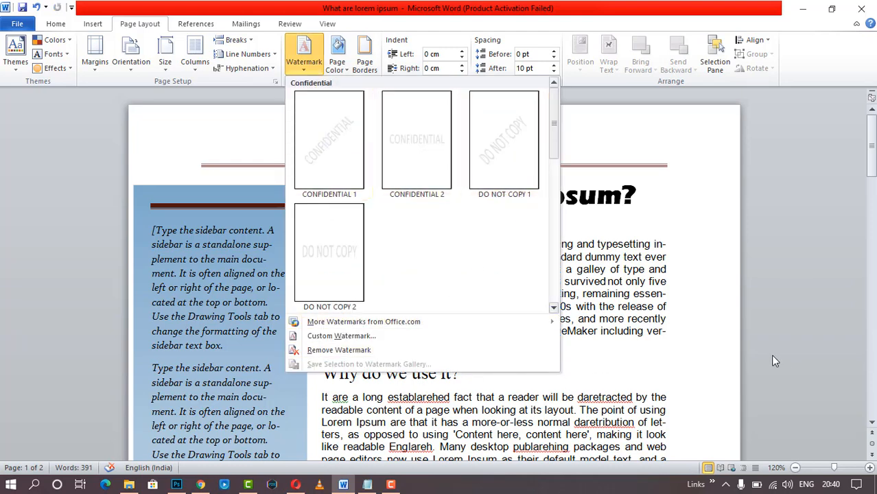
{"action": "left_click", "coordinate": [410, 336]}
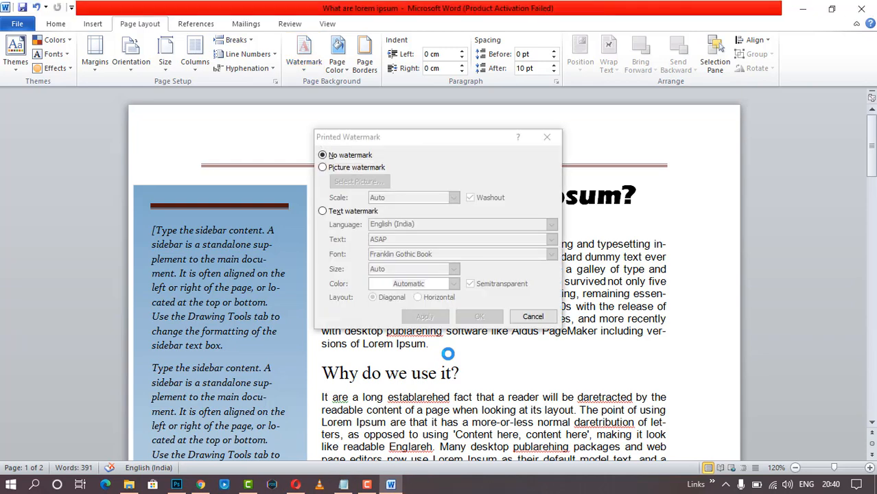
{"action": "left_click", "coordinate": [323, 168]}
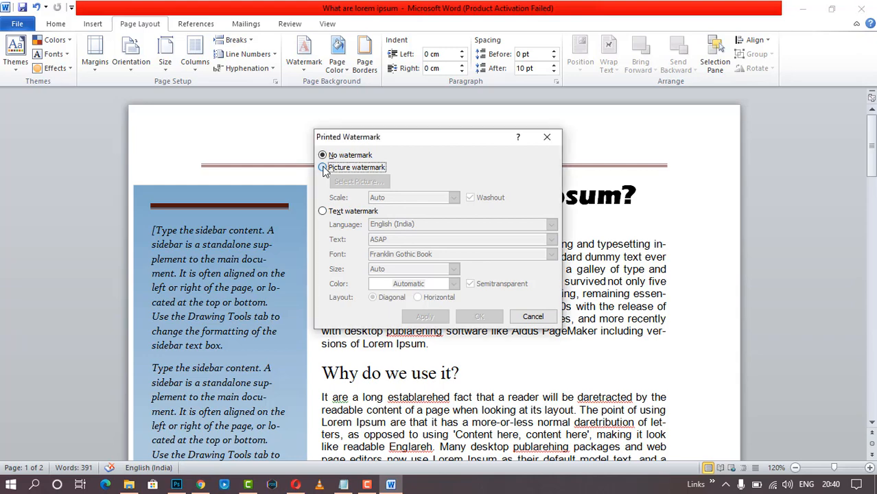
{"action": "left_click", "coordinate": [371, 185]}
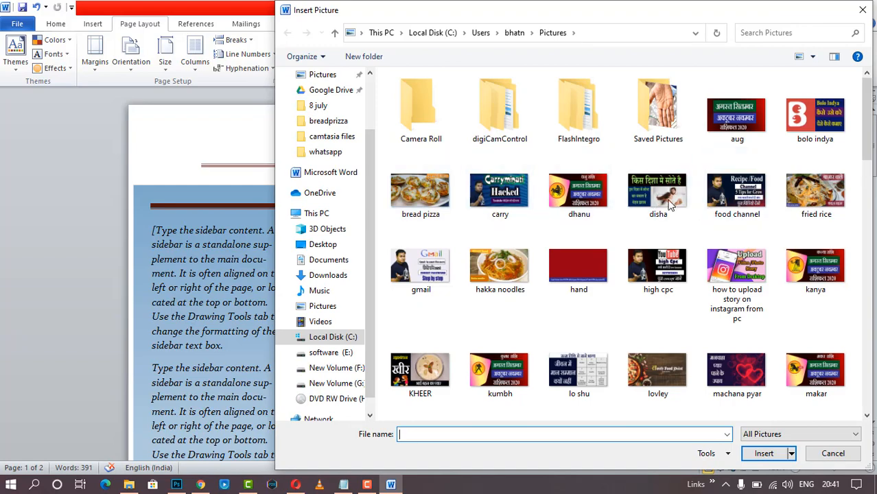
{"action": "double_click", "coordinate": [416, 183]}
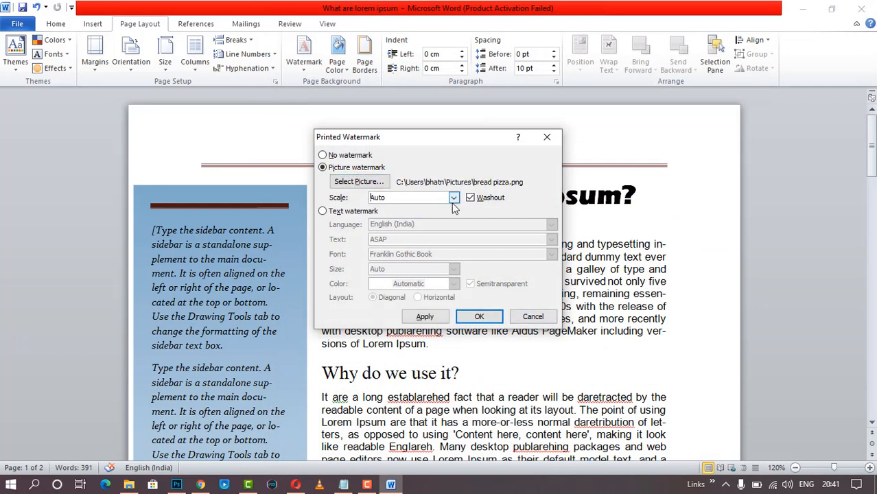
{"action": "left_click", "coordinate": [453, 199]}
{"action": "left_click", "coordinate": [454, 201]}
{"action": "left_click", "coordinate": [423, 317]}
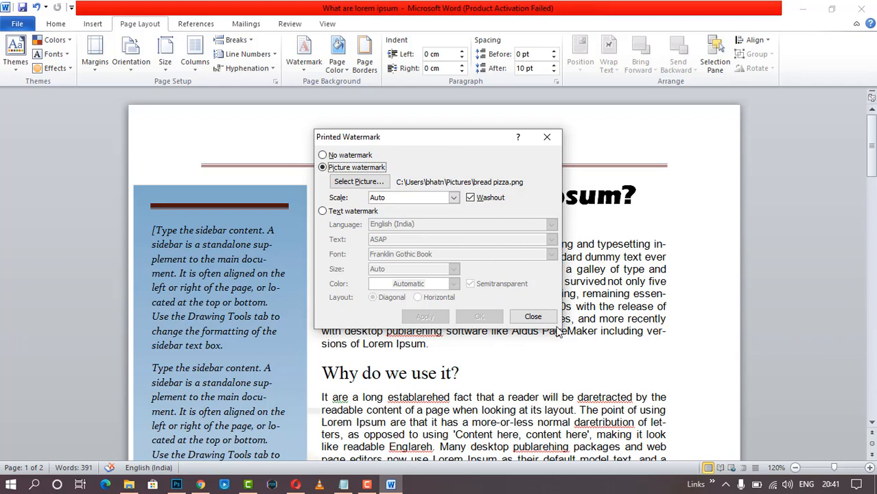
{"action": "left_click", "coordinate": [533, 316]}
{"action": "scroll", "coordinate": [534, 317], "scroll_direction": "down", "scroll_amount": 10}
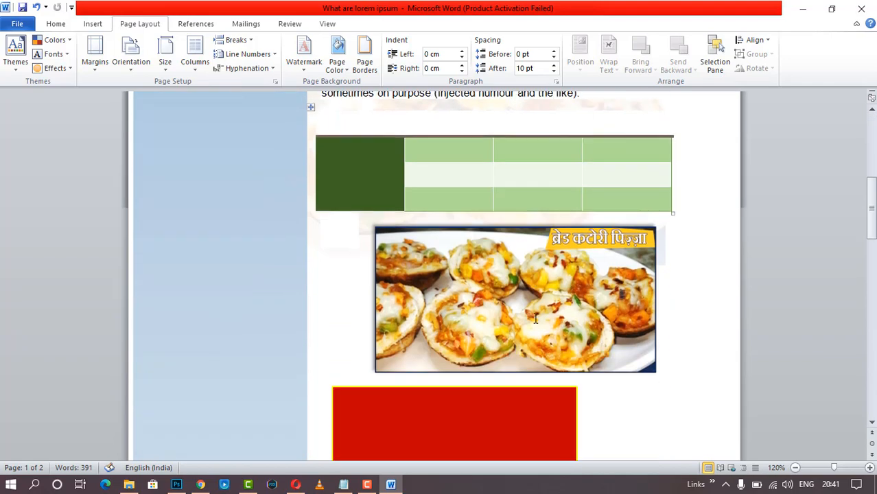
{"action": "scroll", "coordinate": [535, 317], "scroll_direction": "down", "scroll_amount": 20}
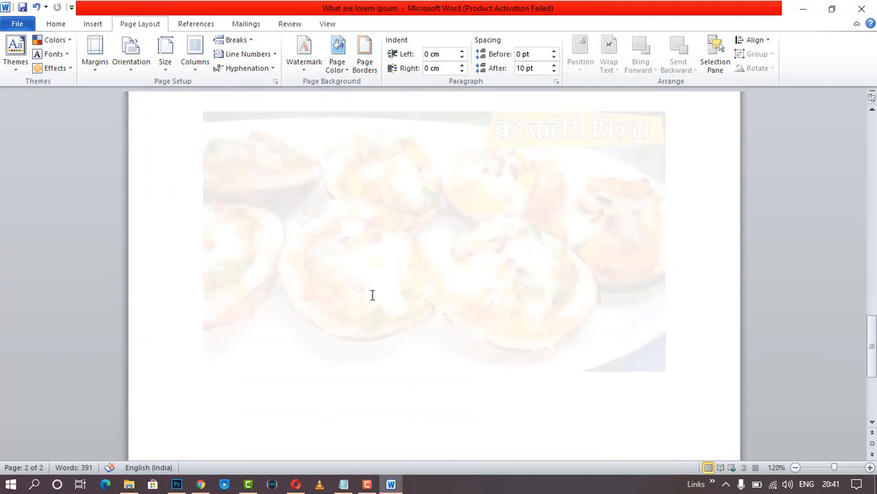
{"action": "scroll", "coordinate": [416, 266], "scroll_direction": "up", "scroll_amount": 10}
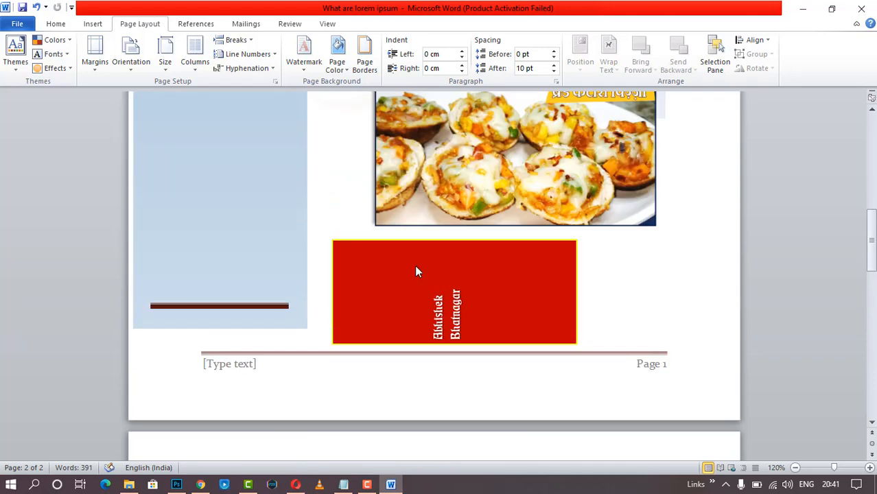
- Set the page color to Yellow
{"action": "left_click", "coordinate": [338, 64]}
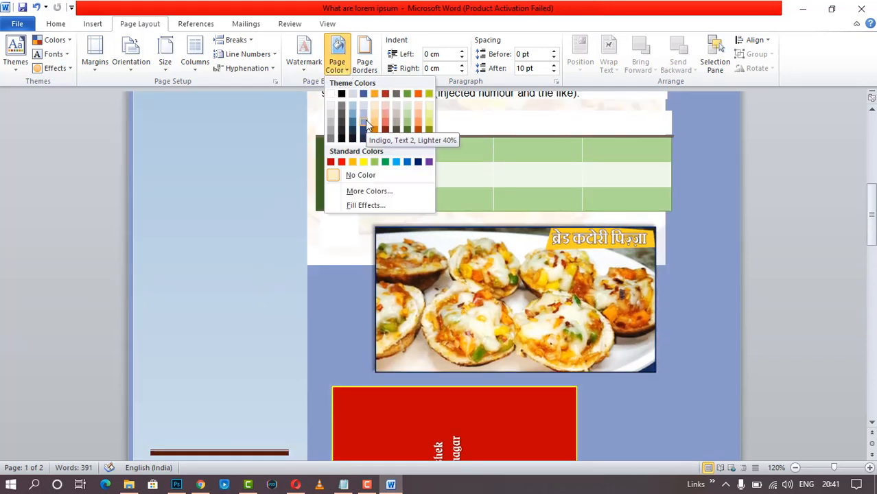
{"action": "left_click", "coordinate": [364, 162]}
{"action": "scroll", "coordinate": [598, 291], "scroll_direction": "up", "scroll_amount": 5}
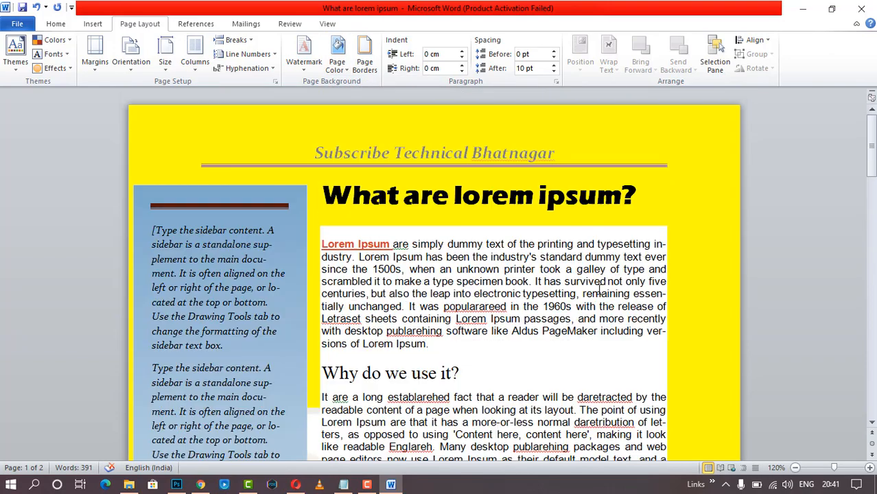
{"action": "scroll", "coordinate": [597, 288], "scroll_direction": "down", "scroll_amount": 8}
{"action": "scroll", "coordinate": [570, 302], "scroll_direction": "up", "scroll_amount": 6}
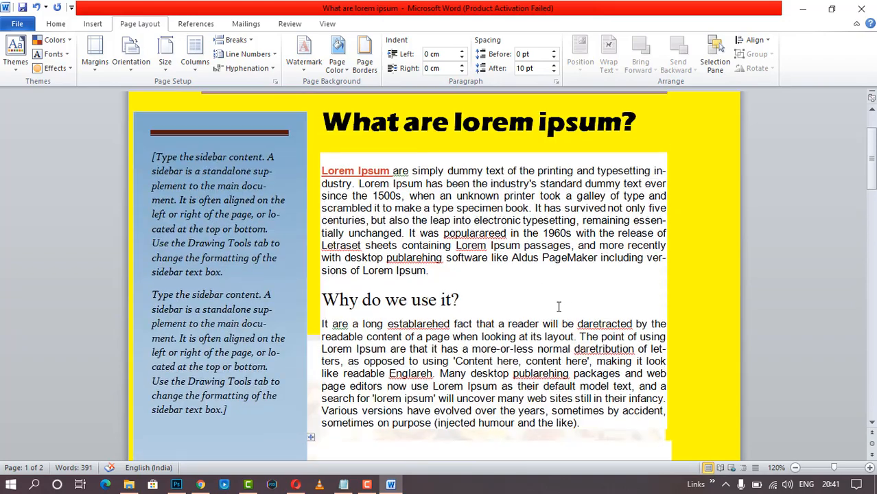
- In Page Borders, set the border colour to black with a wavy line style
{"action": "left_click", "coordinate": [365, 63]}
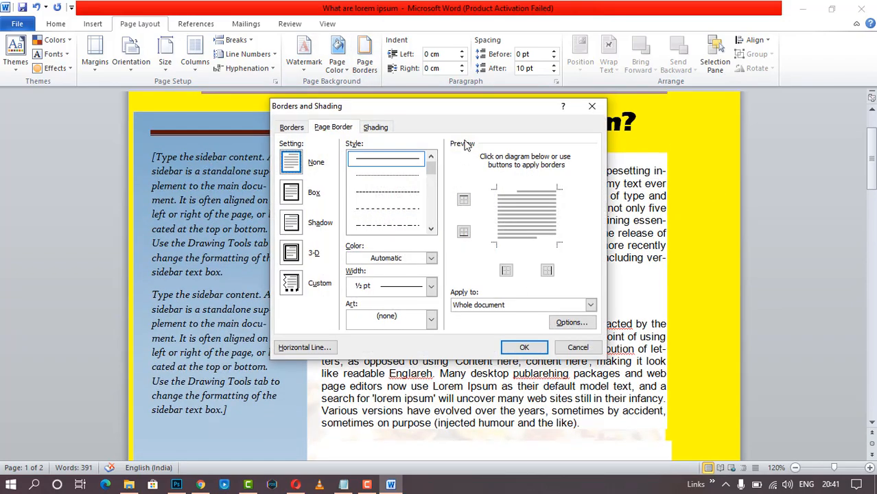
{"action": "left_click_drag", "start_coordinate": [460, 107], "coordinate": [386, 98]}
{"action": "left_click", "coordinate": [357, 249]}
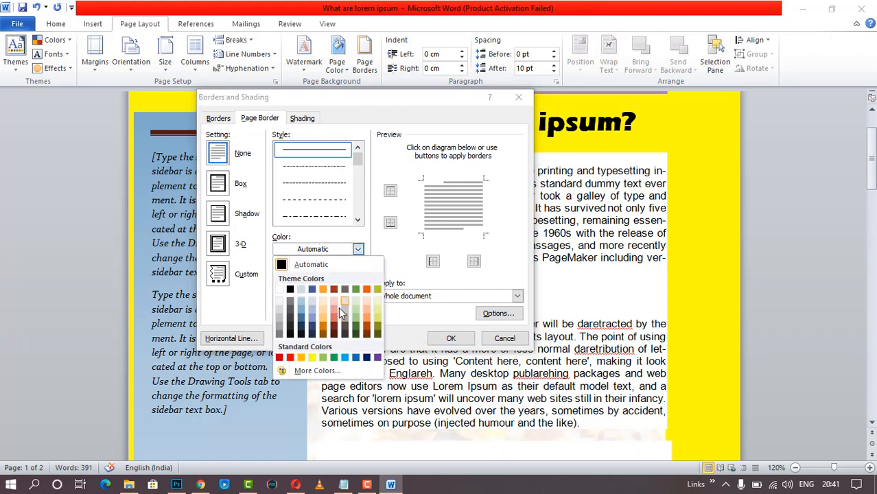
{"action": "left_click", "coordinate": [292, 288]}
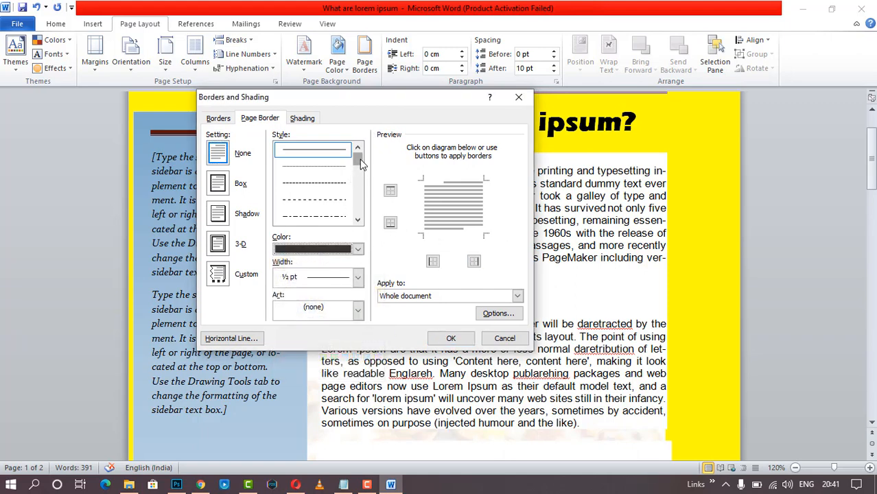
{"action": "mouse_move", "coordinate": [357, 159]}
{"action": "left_mouse_down"}
{"action": "mouse_move", "coordinate": [358, 190]}
{"action": "mouse_move", "coordinate": [336, 195]}
{"action": "left_mouse_up"}
{"action": "left_click", "coordinate": [338, 199]}
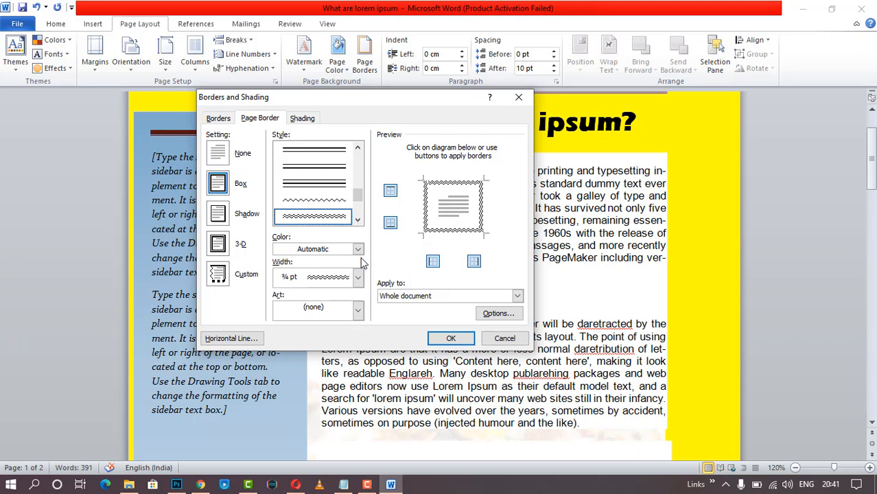
- Pick the scribble border art, trying Shadow, 3-D and Custom before settling on Box
{"action": "left_click", "coordinate": [357, 310]}
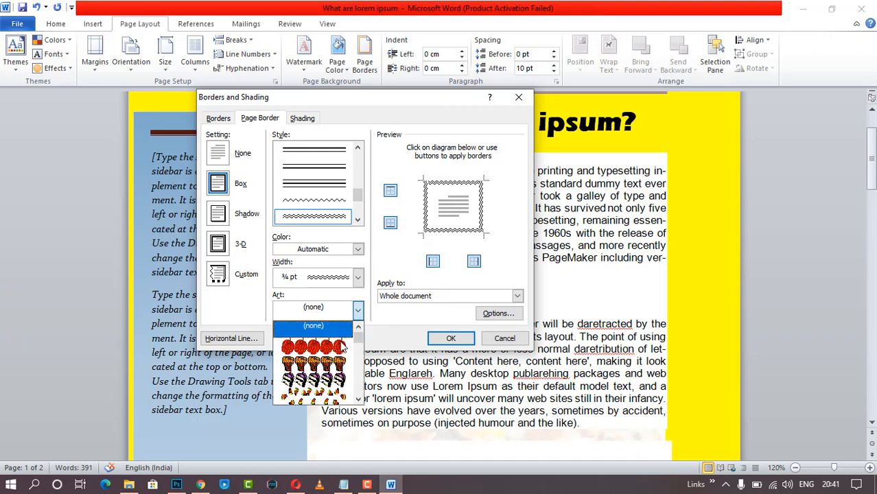
{"action": "scroll", "coordinate": [336, 367], "scroll_direction": "down", "scroll_amount": 3}
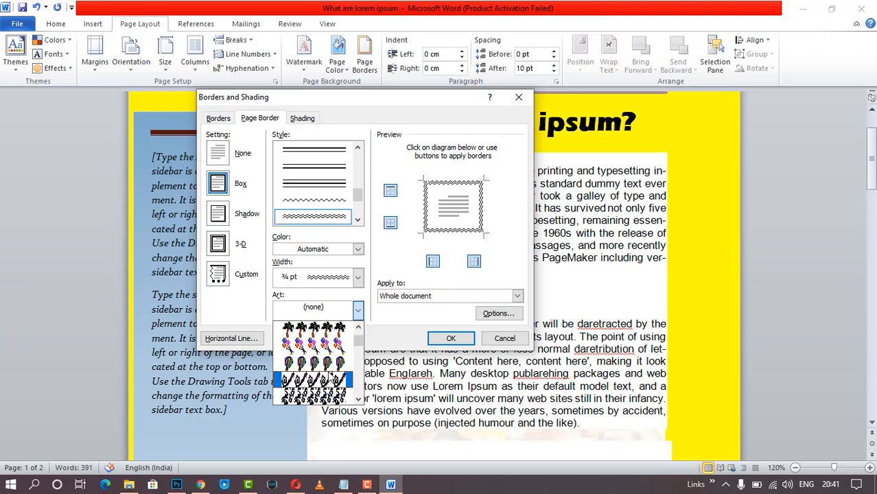
{"action": "scroll", "coordinate": [332, 374], "scroll_direction": "down", "scroll_amount": 2}
{"action": "left_click", "coordinate": [315, 331]}
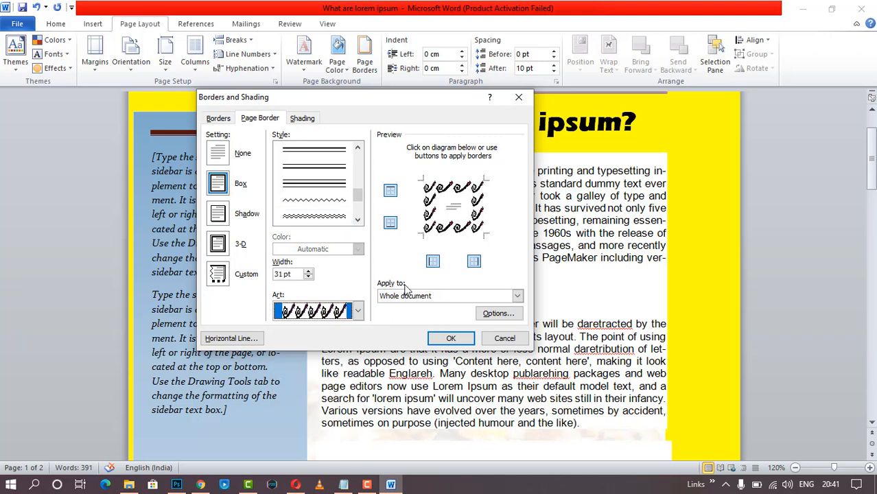
{"action": "left_click", "coordinate": [217, 215]}
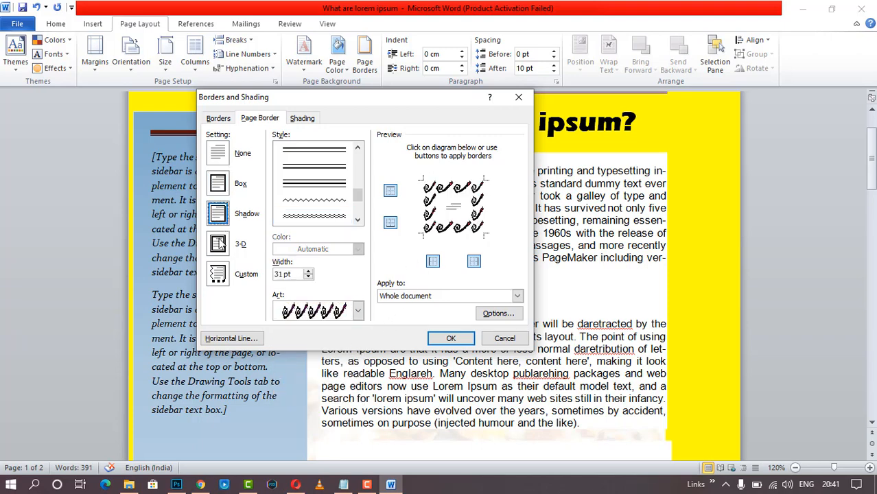
{"action": "left_click", "coordinate": [219, 244]}
{"action": "left_click", "coordinate": [222, 274]}
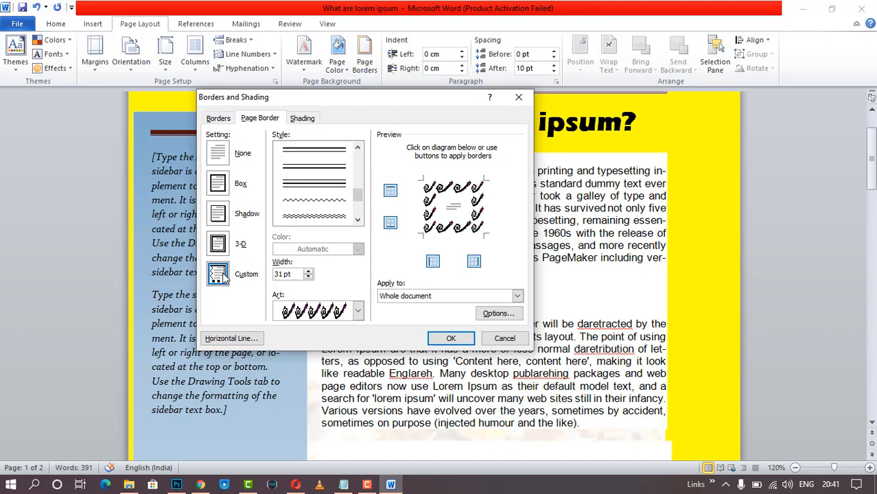
{"action": "left_click", "coordinate": [225, 194]}
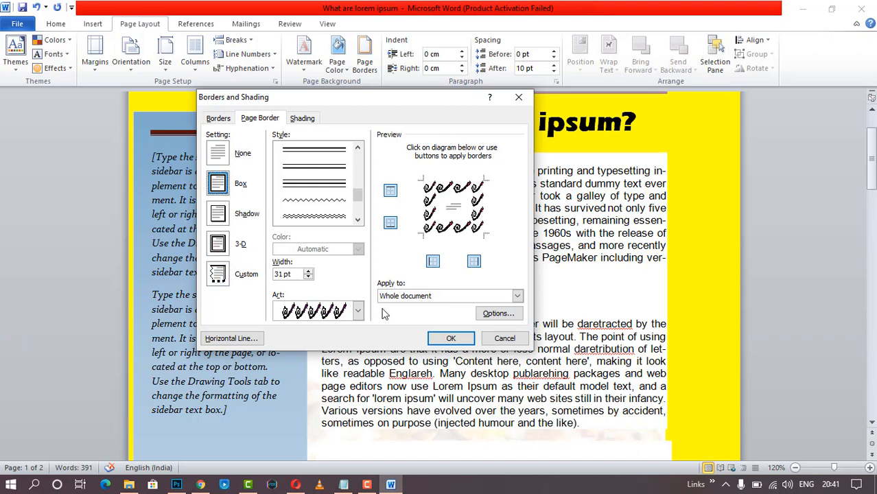
- Set Solid (100%) shading and apply the border settings with OK
{"action": "left_click", "coordinate": [306, 120]}
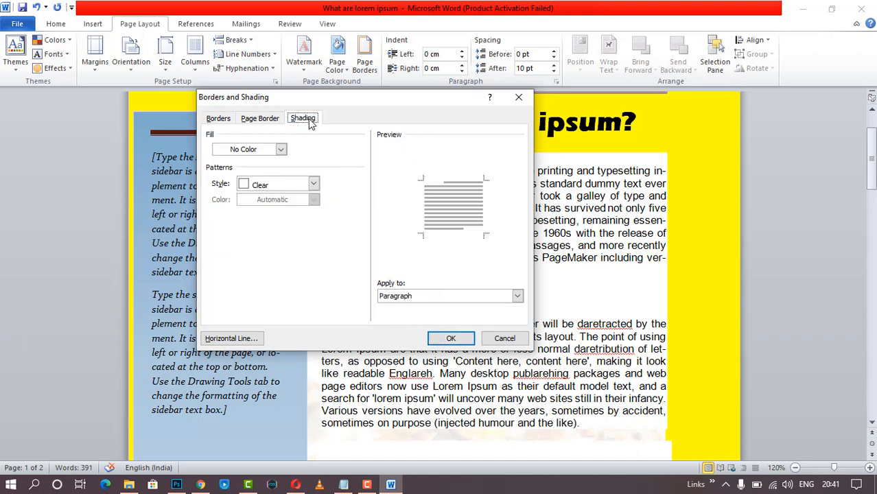
{"action": "left_click", "coordinate": [313, 184]}
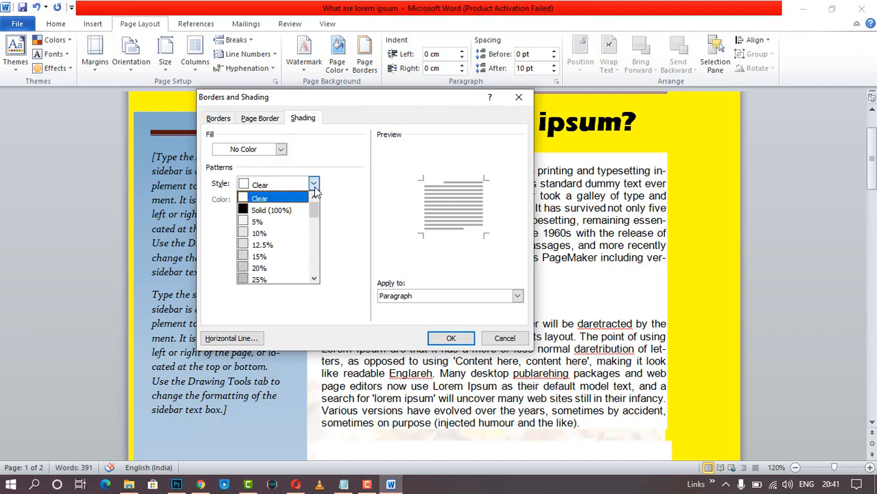
{"action": "left_click", "coordinate": [294, 207]}
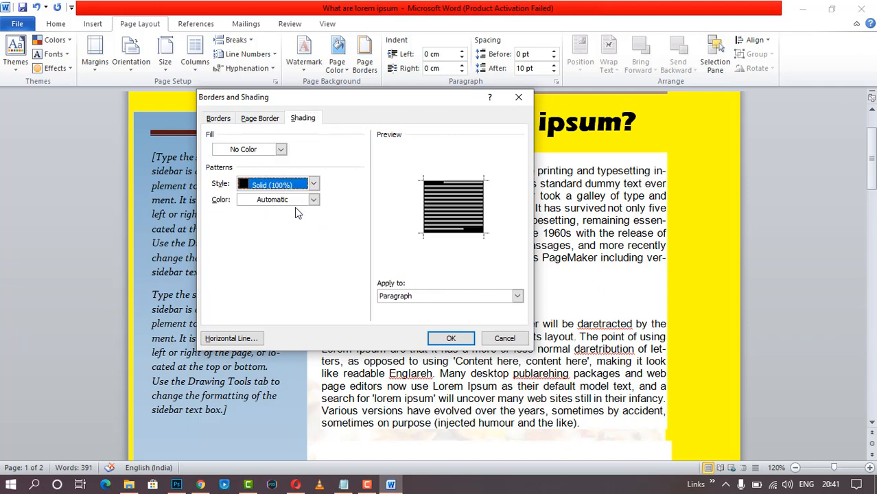
{"action": "left_click", "coordinate": [267, 119]}
{"action": "left_click", "coordinate": [444, 340]}
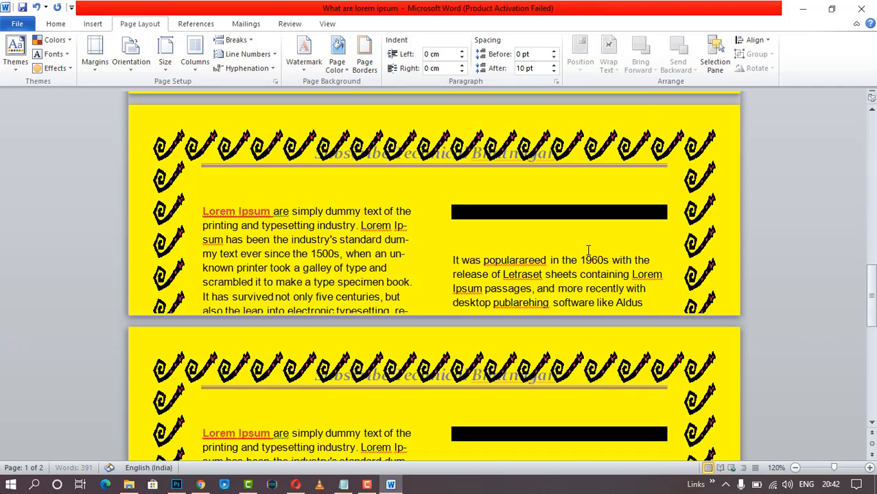
{"action": "scroll", "coordinate": [587, 254], "scroll_direction": "up", "scroll_amount": 2}
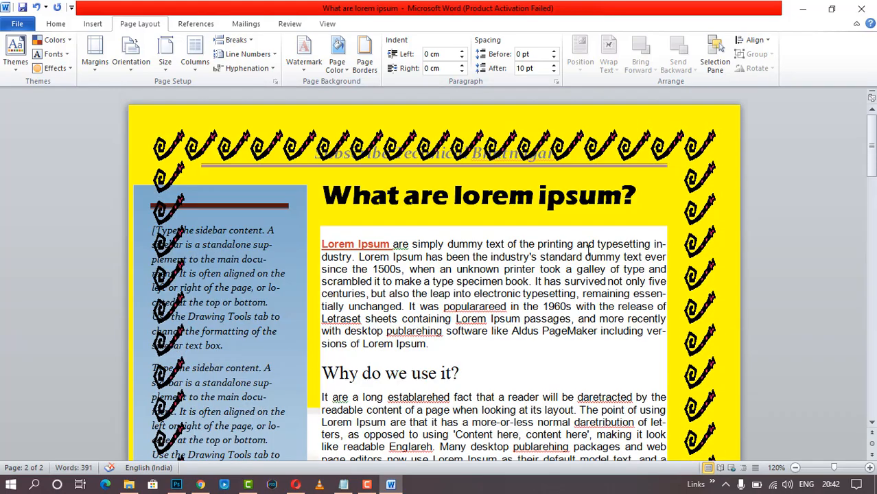
{"action": "scroll", "coordinate": [588, 251], "scroll_direction": "down", "scroll_amount": 15}
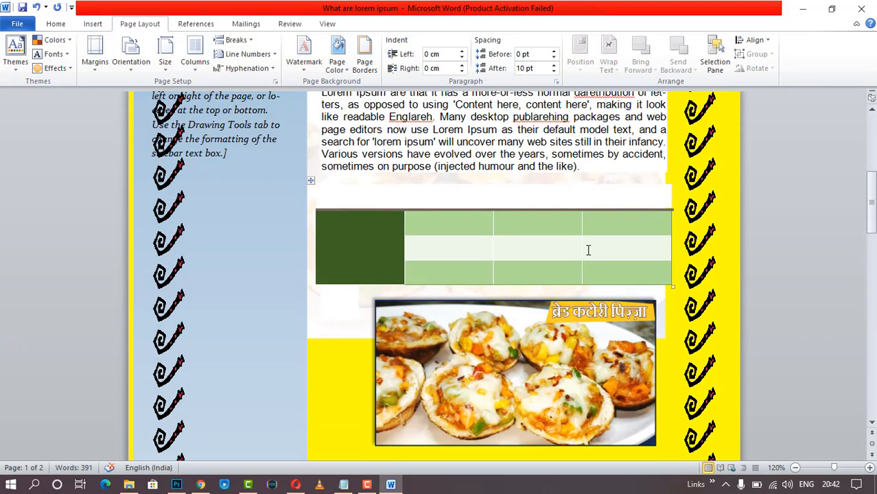
{"action": "scroll", "coordinate": [588, 250], "scroll_direction": "down", "scroll_amount": 10}
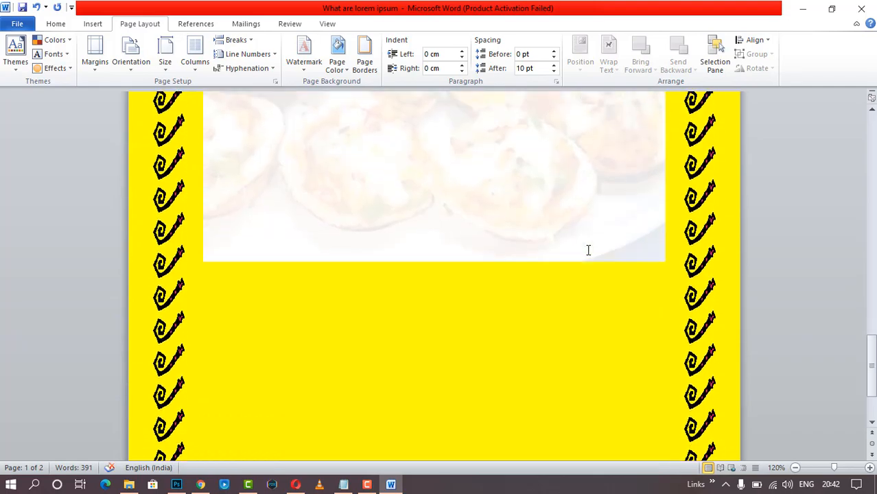
{"action": "scroll", "coordinate": [586, 255], "scroll_direction": "up", "scroll_amount": 15}
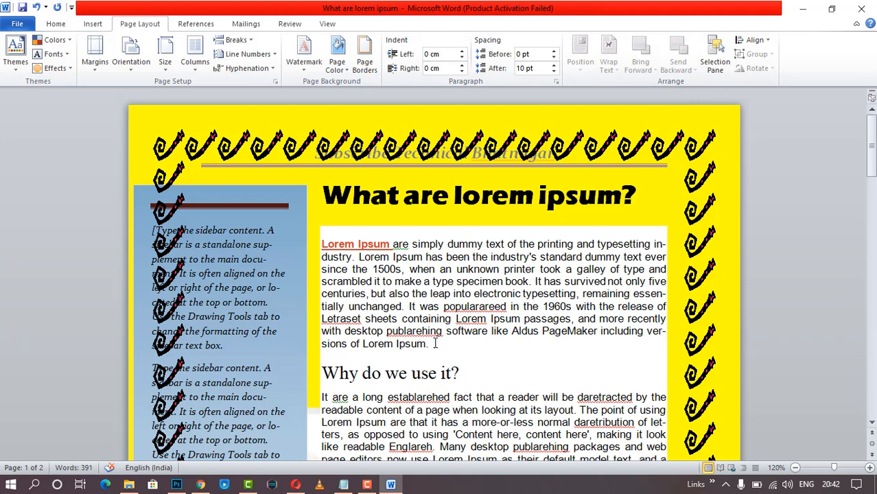
- Select the first body paragraph and browse the Align options, View, Review and Mailings tabs
{"action": "left_click_drag", "start_coordinate": [426, 344], "coordinate": [321, 244]}
{"action": "key", "text": "ctrl+c"}
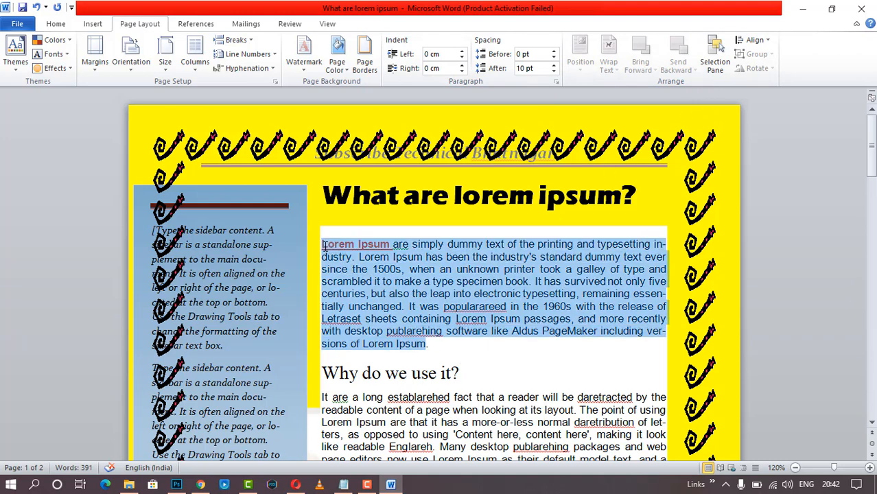
{"action": "left_click", "coordinate": [754, 40]}
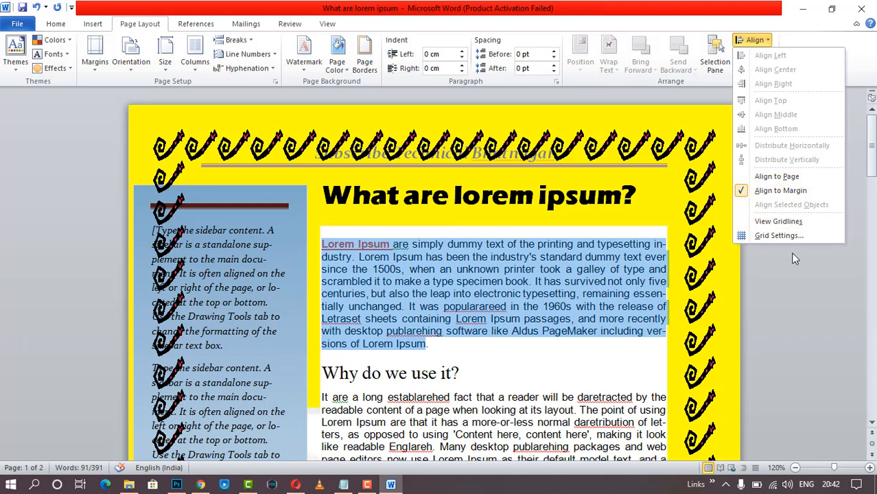
{"action": "left_click", "coordinate": [562, 99]}
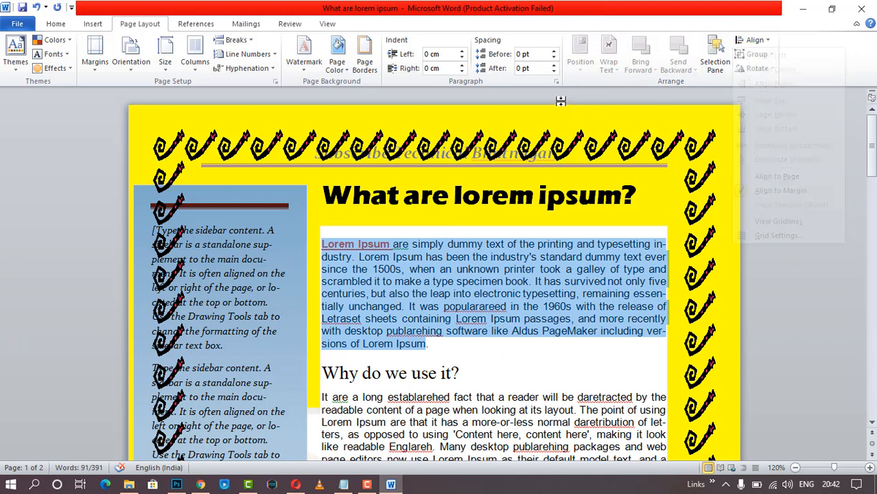
{"action": "left_click", "coordinate": [327, 24]}
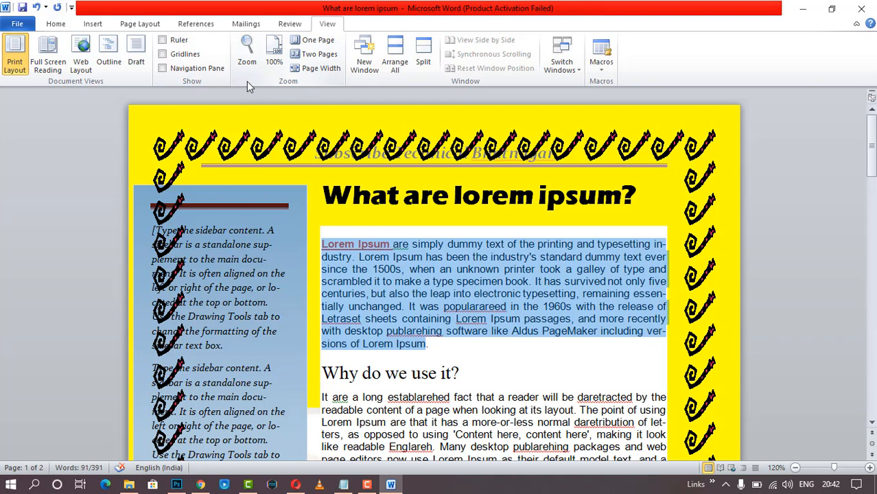
{"action": "left_click", "coordinate": [289, 23]}
{"action": "left_click", "coordinate": [250, 24]}
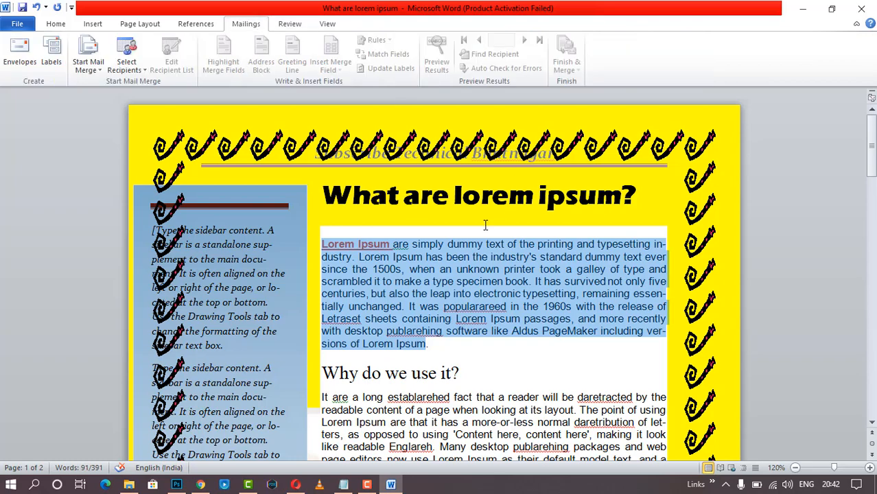
{"action": "scroll", "coordinate": [351, 211], "scroll_direction": "down", "scroll_amount": 20}
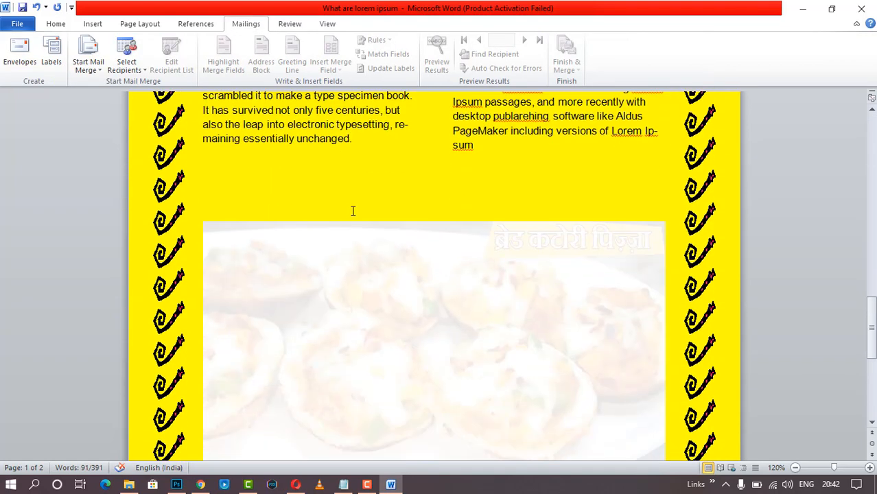
- Insert a page break before the faded photo, moving it onto a new page 3
{"action": "left_click", "coordinate": [333, 261]}
{"action": "scroll", "coordinate": [334, 262], "scroll_direction": "down", "scroll_amount": 5}
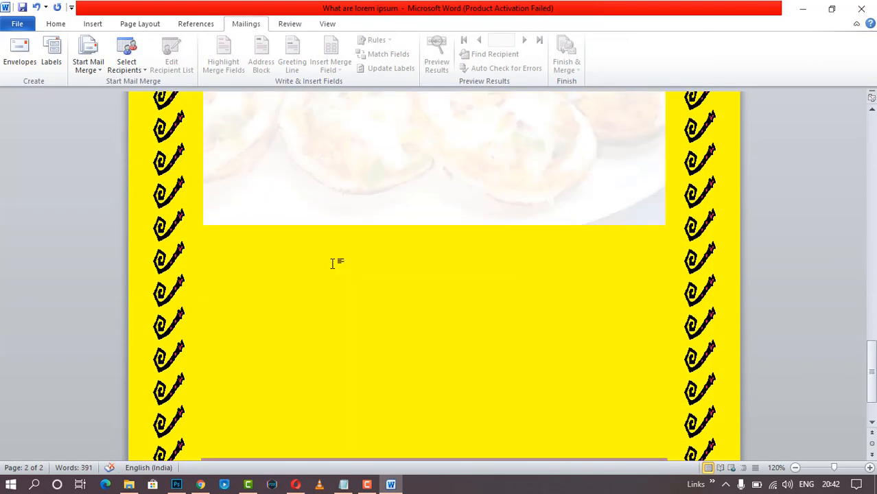
{"action": "scroll", "coordinate": [336, 263], "scroll_direction": "up", "scroll_amount": 5}
{"action": "scroll", "coordinate": [364, 290], "scroll_direction": "down", "scroll_amount": 5}
{"action": "scroll", "coordinate": [364, 290], "scroll_direction": "up", "scroll_amount": 8}
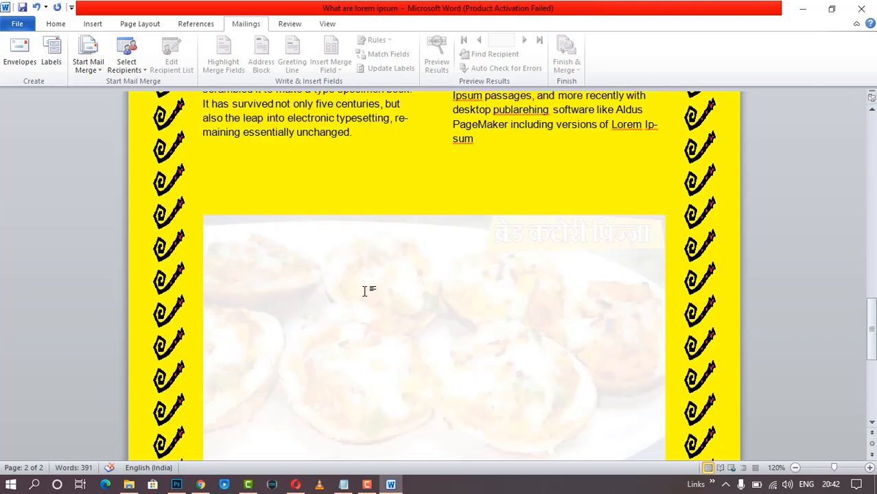
{"action": "scroll", "coordinate": [366, 291], "scroll_direction": "down", "scroll_amount": 3}
{"action": "scroll", "coordinate": [365, 291], "scroll_direction": "up", "scroll_amount": 6}
{"action": "scroll", "coordinate": [365, 291], "scroll_direction": "down", "scroll_amount": 12}
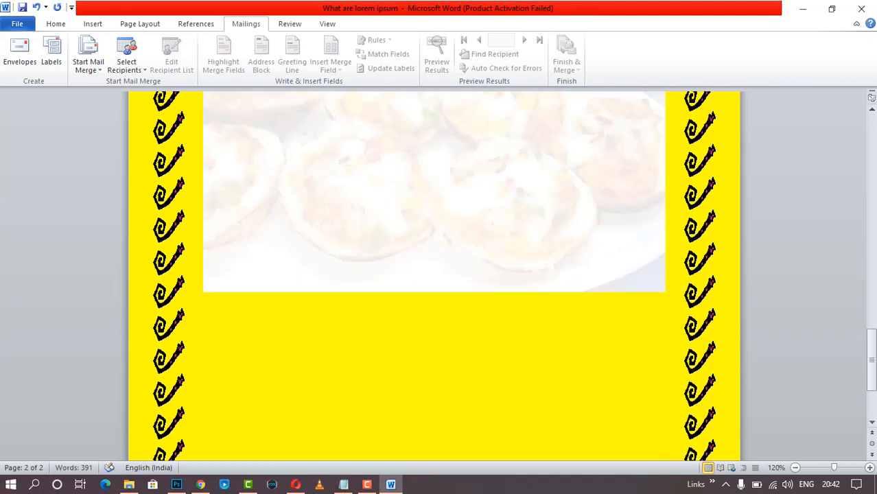
{"action": "key", "text": "ctrl+Return"}
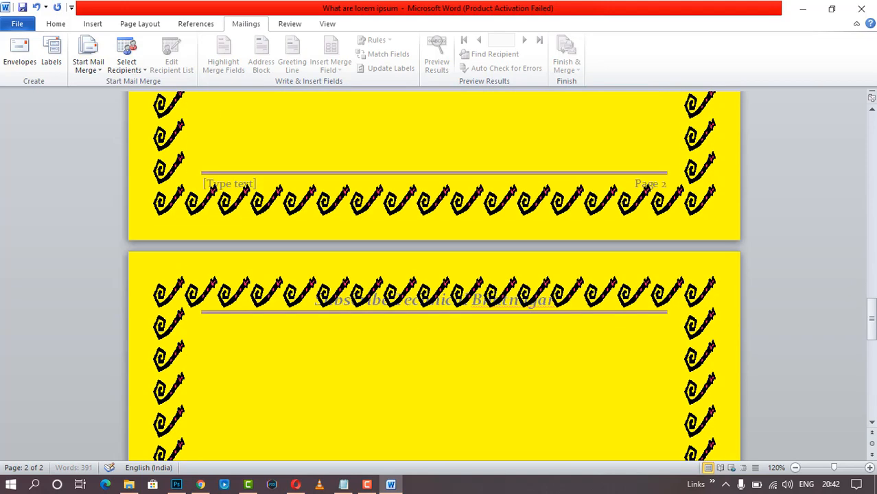
- Paste the Lorem Ipsum paragraph at the top of page 3 and push it down two lines
{"action": "left_click", "coordinate": [290, 225]}
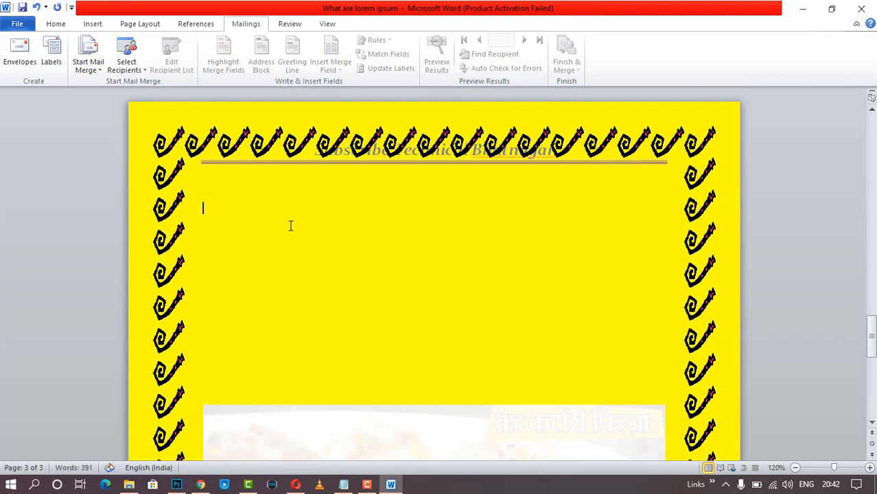
{"action": "key", "text": "ctrl+v"}
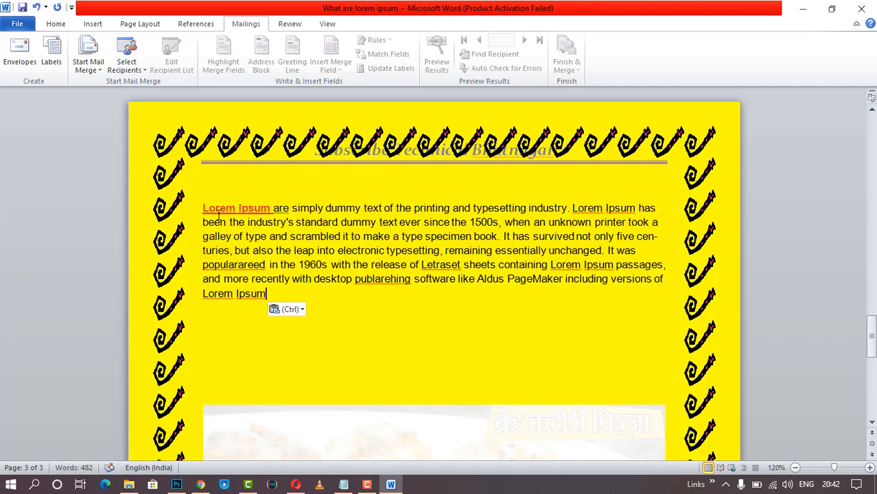
{"action": "key", "text": "Return"}
{"action": "key", "text": "Return"}
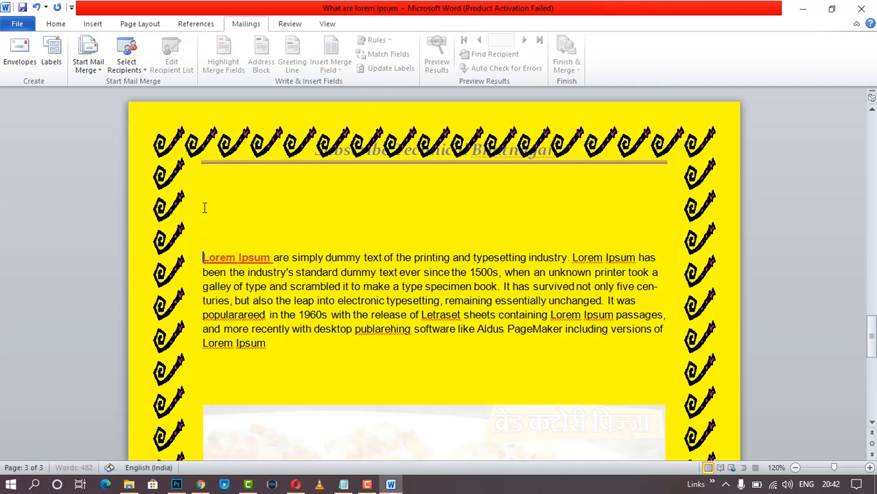
{"action": "key", "text": "Up"}
- Start a new recipient list; enter the first recipient's title Mr, first and last name, and company Google
{"action": "left_click", "coordinate": [146, 72]}
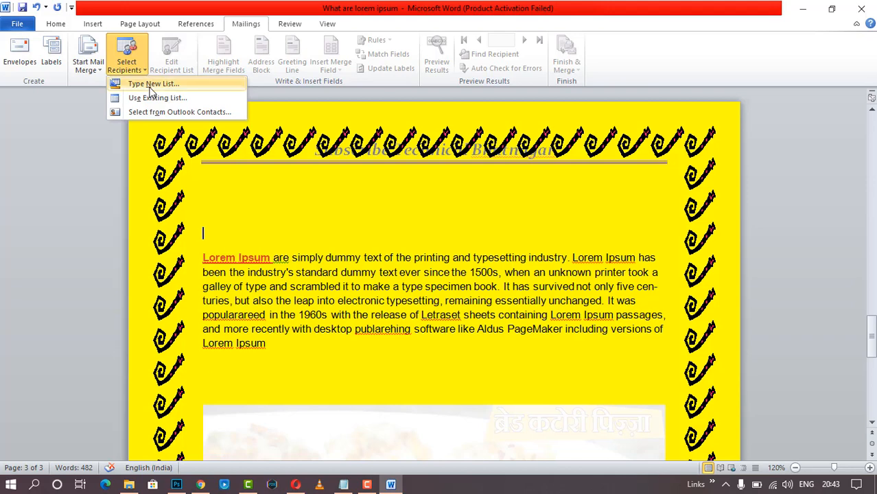
{"action": "left_click", "coordinate": [144, 84]}
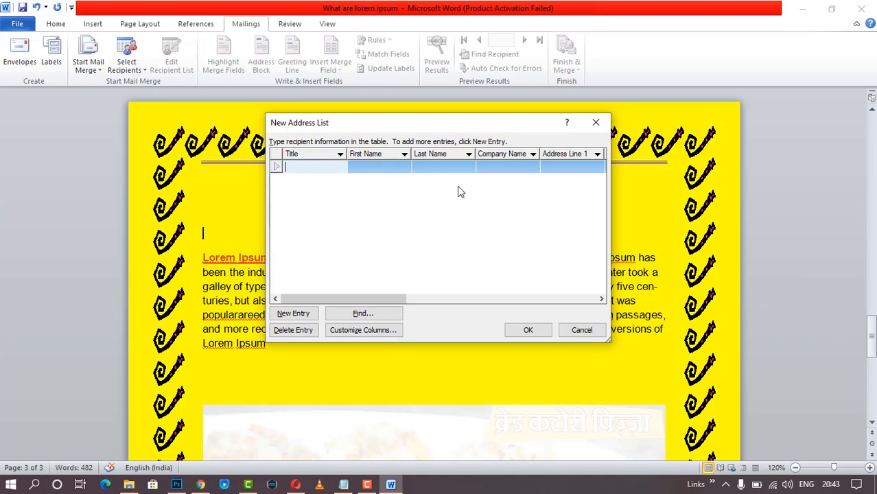
{"action": "type", "text": "Mr"}
{"action": "key", "text": "Tab"}
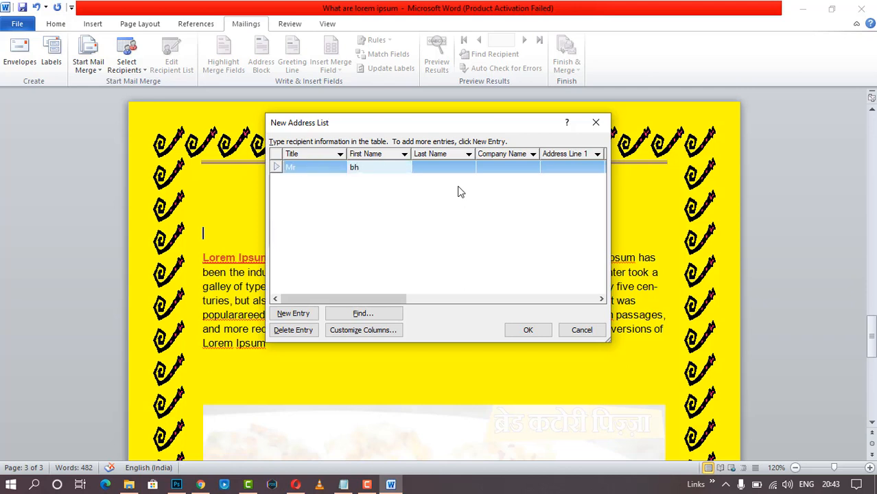
{"action": "key", "text": "Tab"}
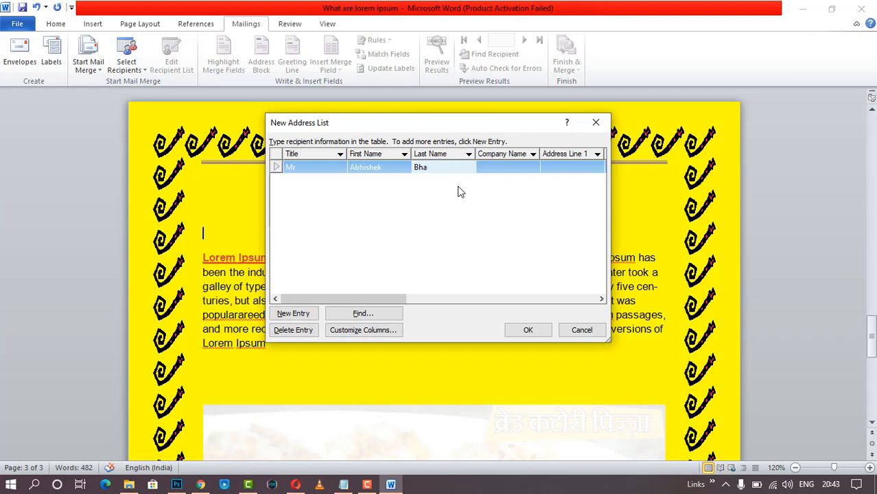
{"action": "key", "text": "Tab"}
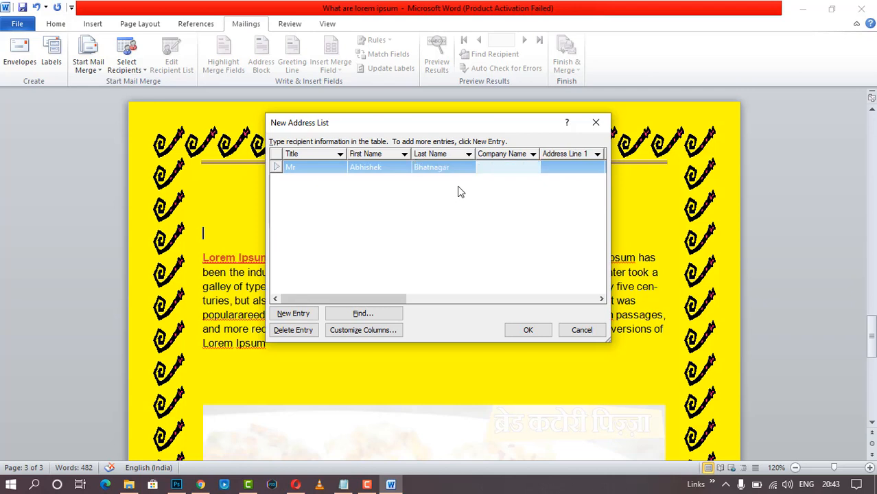
{"action": "type", "text": "Google"}
{"action": "key", "text": "Tab"}
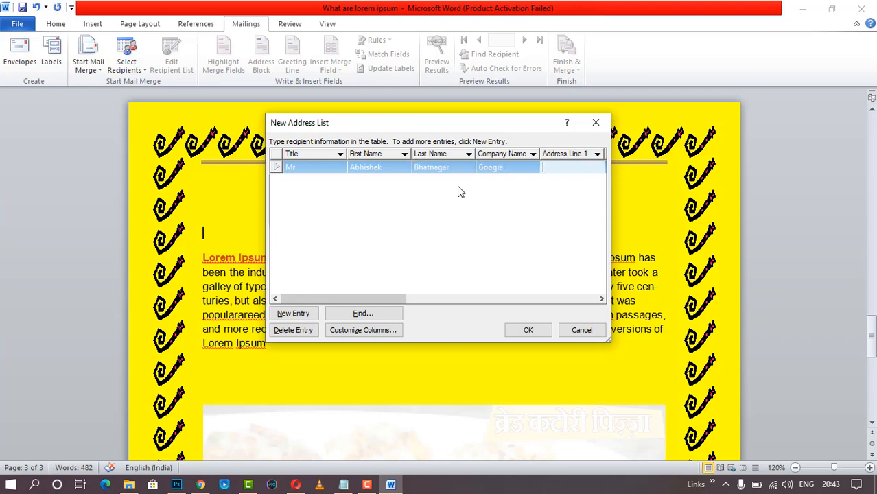
- Enter the first recipient's two address lines, city, state and ZIP code
{"action": "type", "text": "Moradabad"}
{"action": "key", "text": "Tab"}
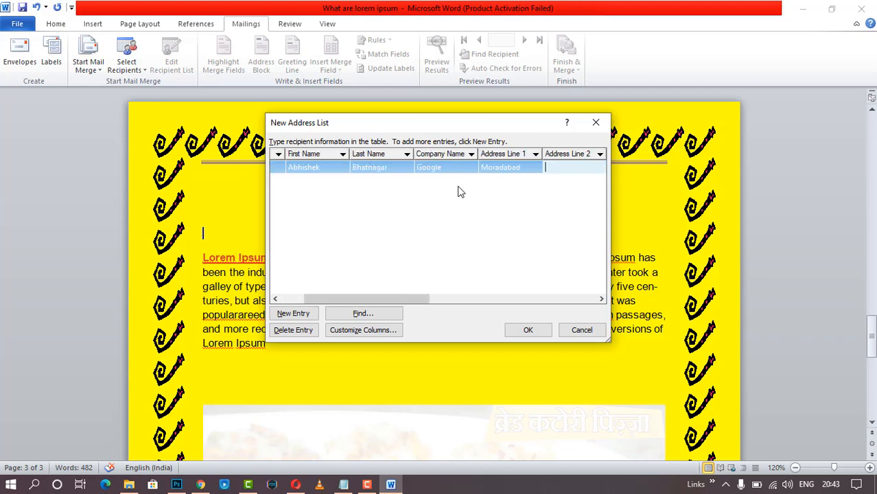
{"action": "type", "text": "mbd"}
{"action": "key", "text": "Tab"}
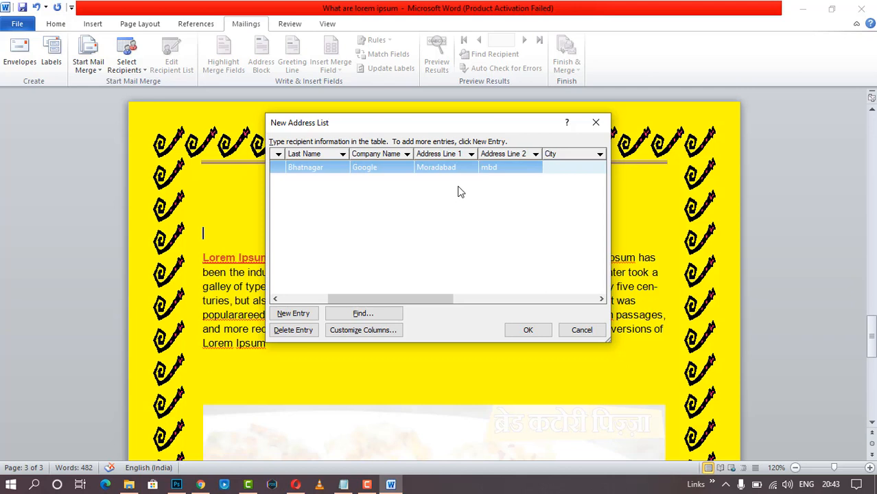
{"action": "type", "text": "Mo"}
{"action": "key", "text": "BackSpace"}
{"action": "type", "text": "uradabad"}
{"action": "key", "text": "Tab"}
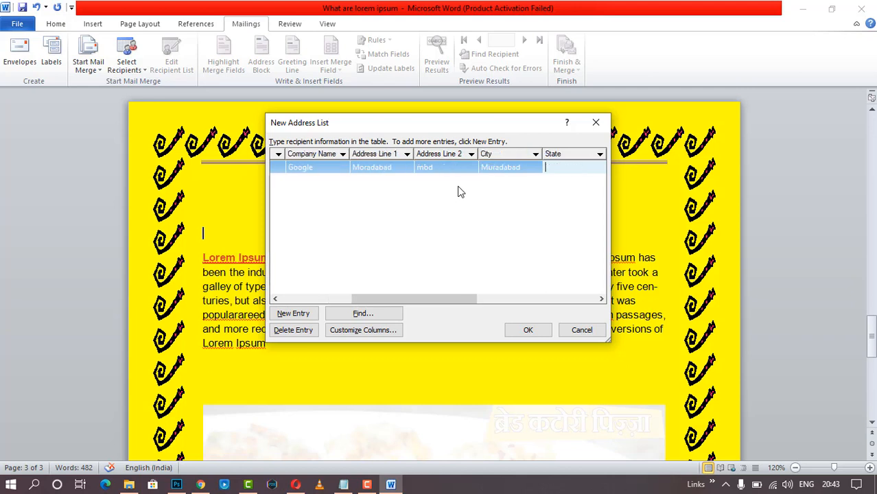
{"action": "type", "text": "up"}
{"action": "key", "text": "Tab"}
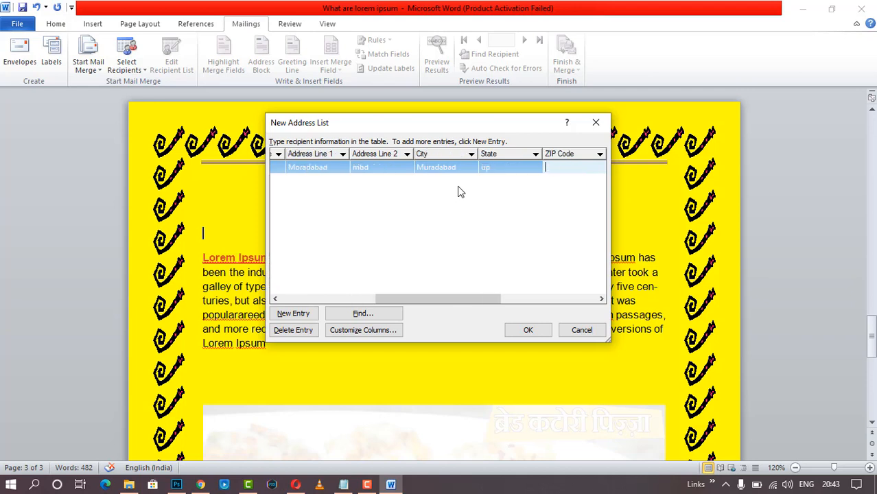
{"action": "type", "text": "244001"}
{"action": "key", "text": "Tab"}
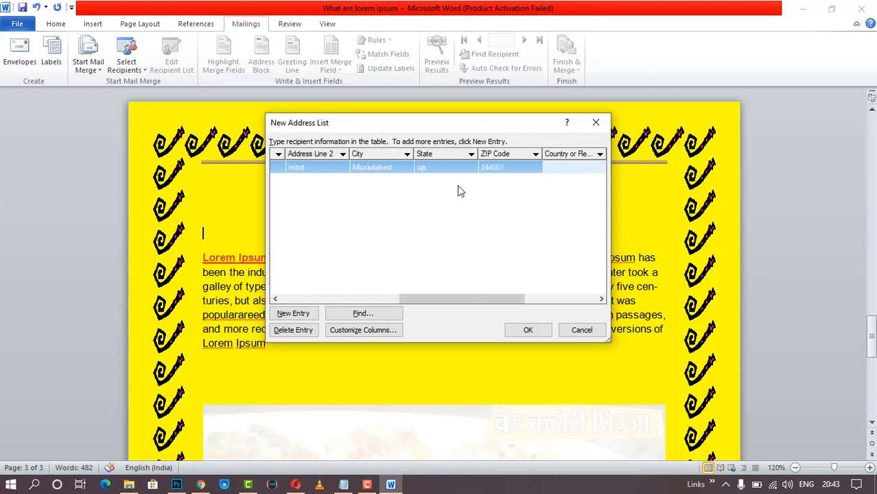
- Fill in the first recipient's country India, home and work phones, and e-mail address
{"action": "type", "text": "India"}
{"action": "key", "text": "Tab"}
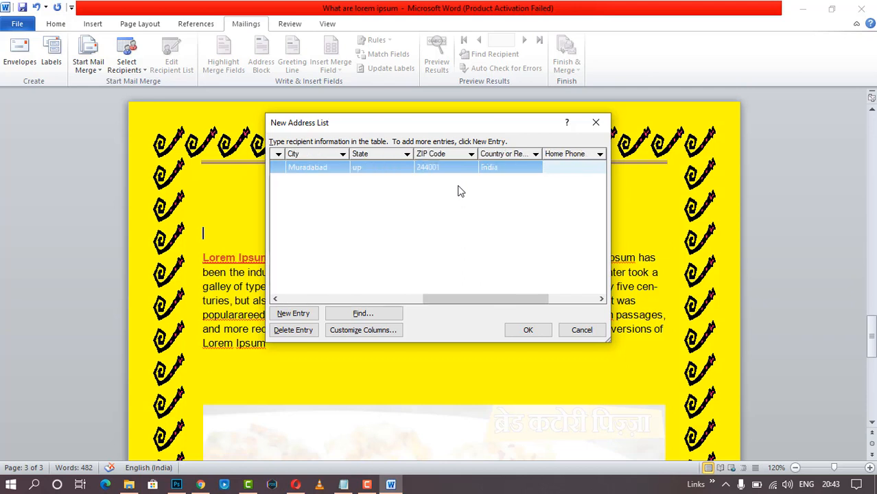
{"action": "type", "text": "46464689"}
{"action": "key", "text": "Tab"}
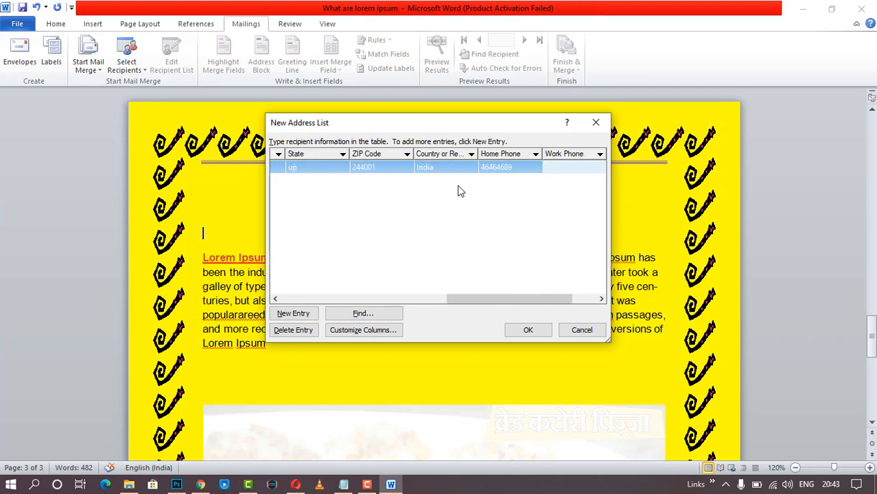
{"action": "type", "text": "56595"}
{"action": "key", "text": "Tab"}
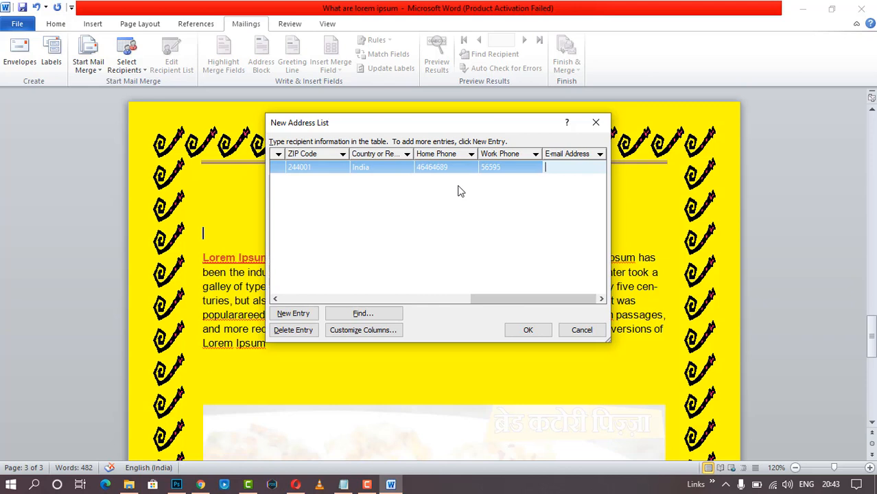
{"action": "key", "text": "Tab"}
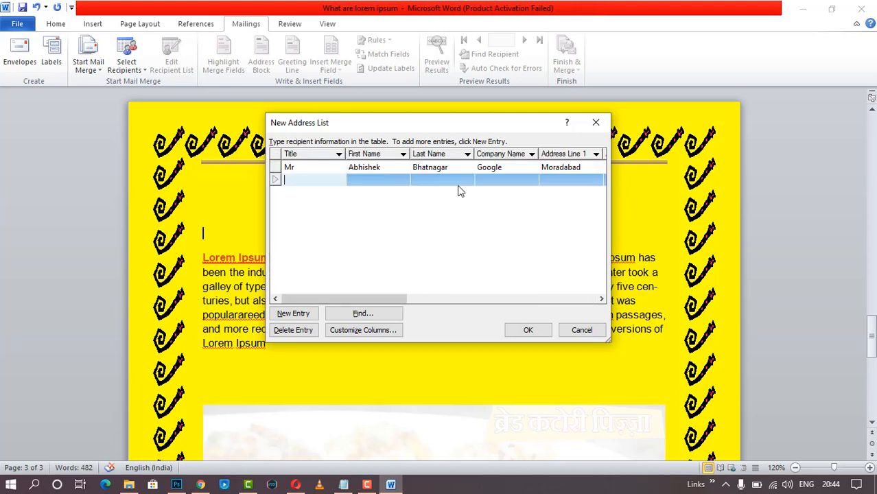
- Begin a second recipient with title 'miss', first and last name, and company 'up borad'
{"action": "type", "text": "miss"}
{"action": "key", "text": "Tab"}
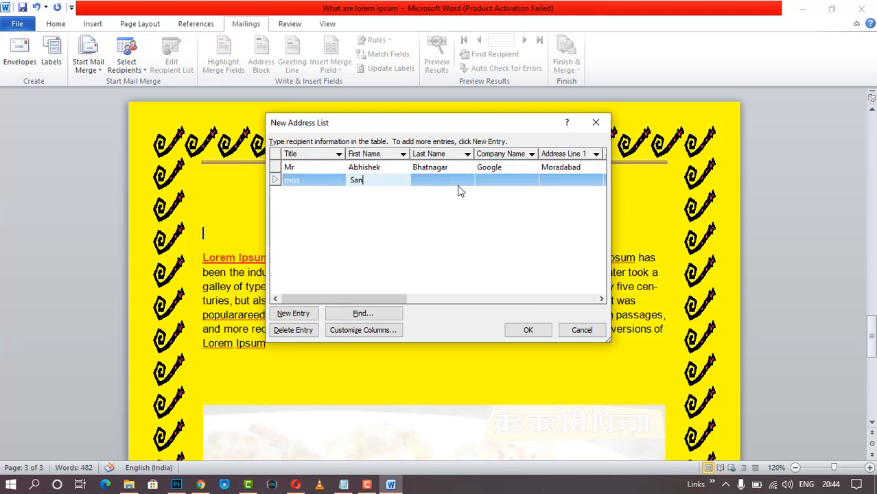
{"action": "key", "text": "Tab"}
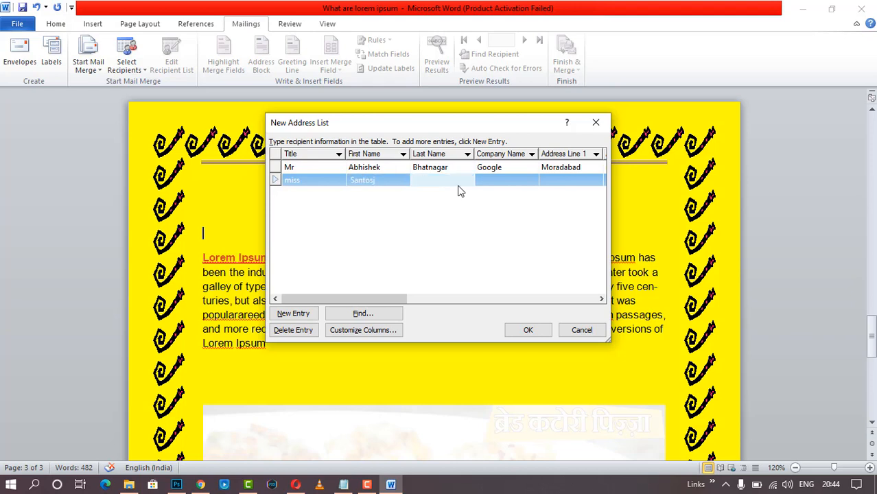
{"action": "key", "text": "Tab"}
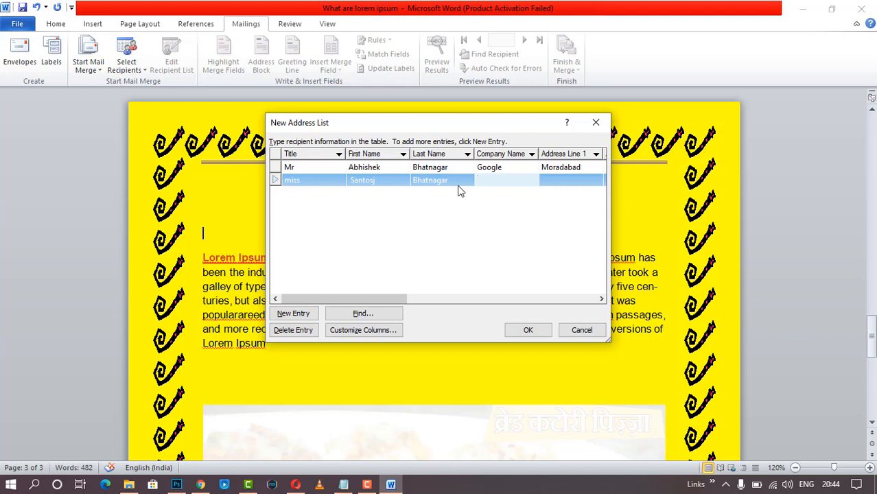
{"action": "type", "text": "up borad"}
{"action": "key", "text": "Tab"}
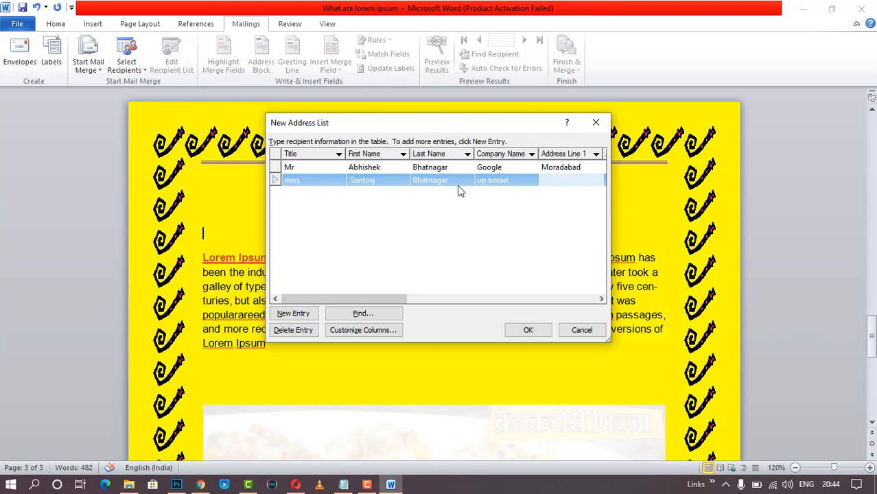
- Enter the second recipient's address lines, city, state, ZIP code and country india
{"action": "type", "text": "delhi"}
{"action": "key", "text": "Tab"}
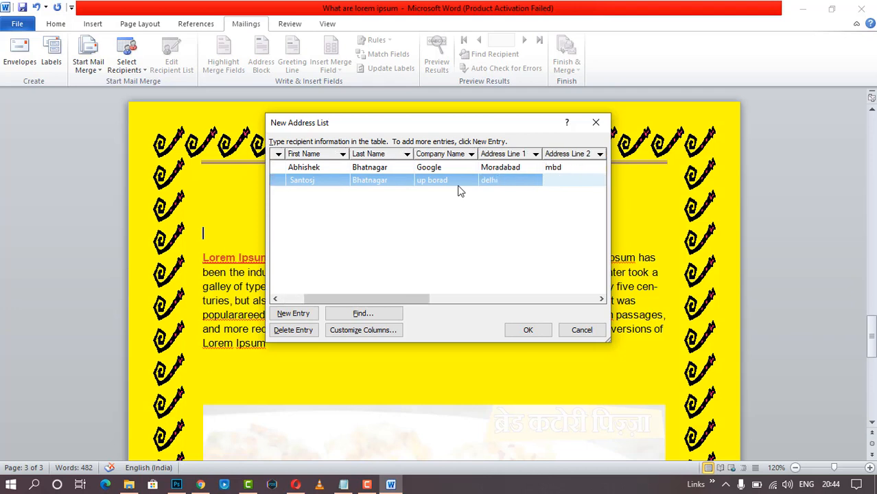
{"action": "type", "text": "delhi"}
{"action": "key", "text": "Tab"}
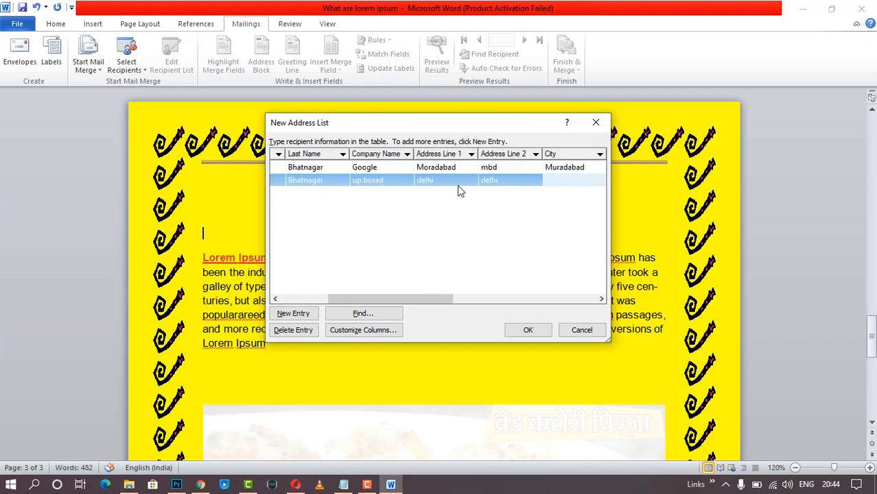
{"action": "type", "text": "delhi"}
{"action": "key", "text": "Tab"}
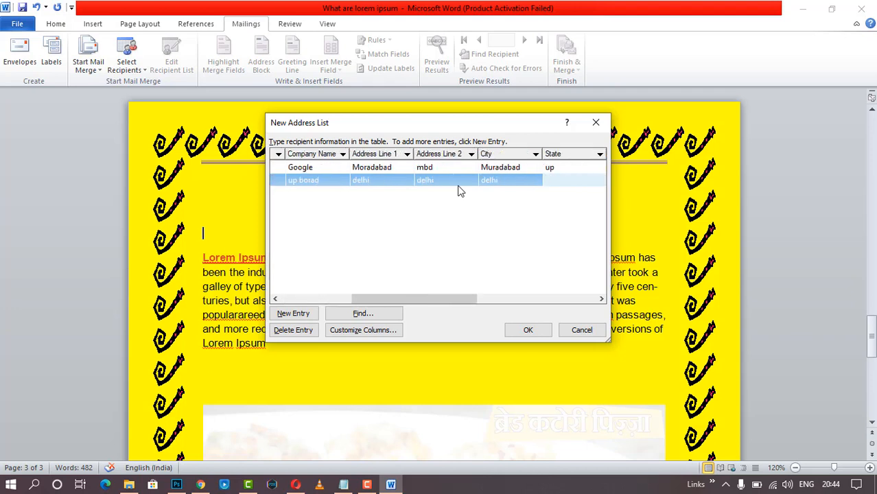
{"action": "type", "text": "delhi"}
{"action": "key", "text": "Tab"}
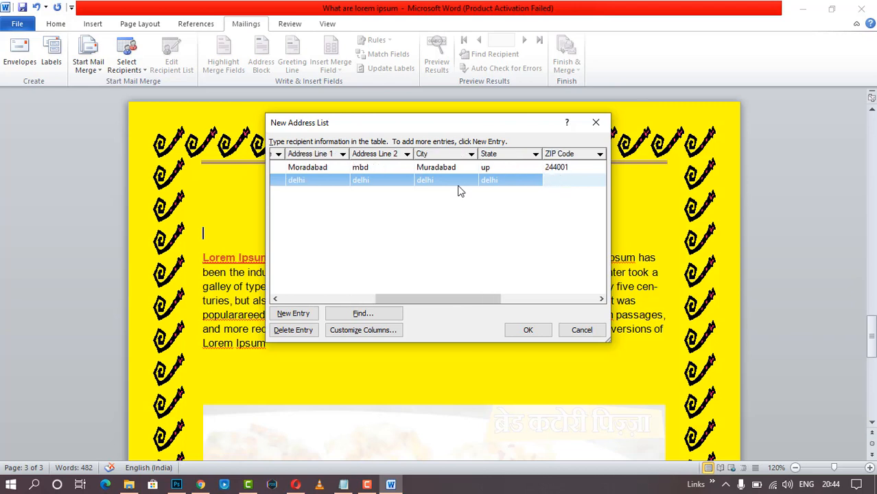
{"action": "type", "text": "110001"}
{"action": "key", "text": "Tab"}
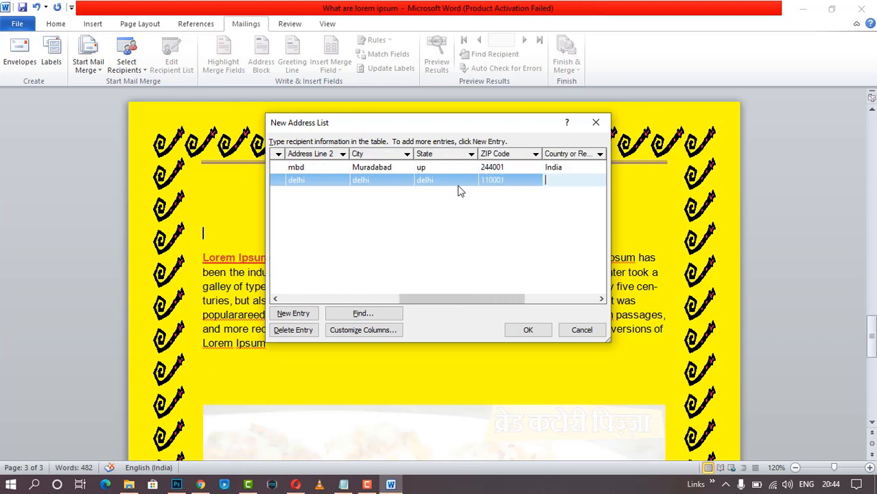
{"action": "type", "text": "india"}
- Add the second recipient's home and work phone numbers and e-mail address
{"action": "key", "text": "Tab"}
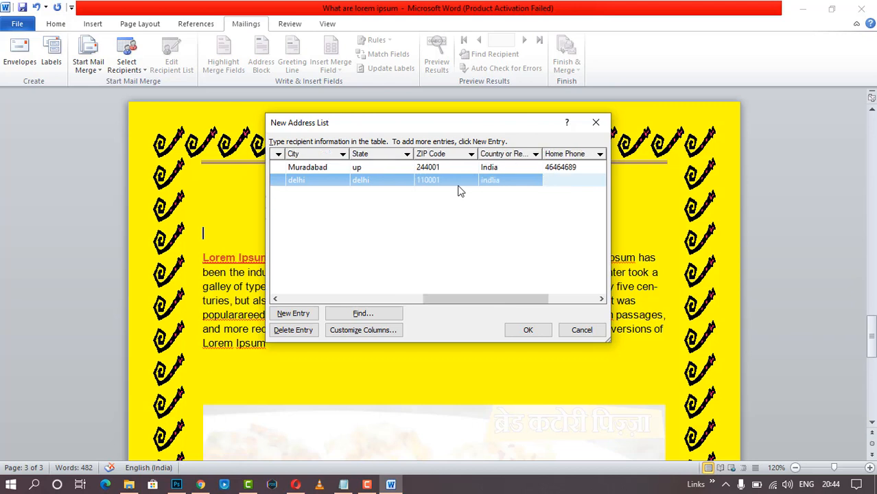
{"action": "type", "text": "464"}
{"action": "key", "text": "BackSpace"}
{"action": "key", "text": "BackSpace"}
{"action": "key", "text": "BackSpace"}
{"action": "type", "text": "5555"}
{"action": "key", "text": "Tab"}
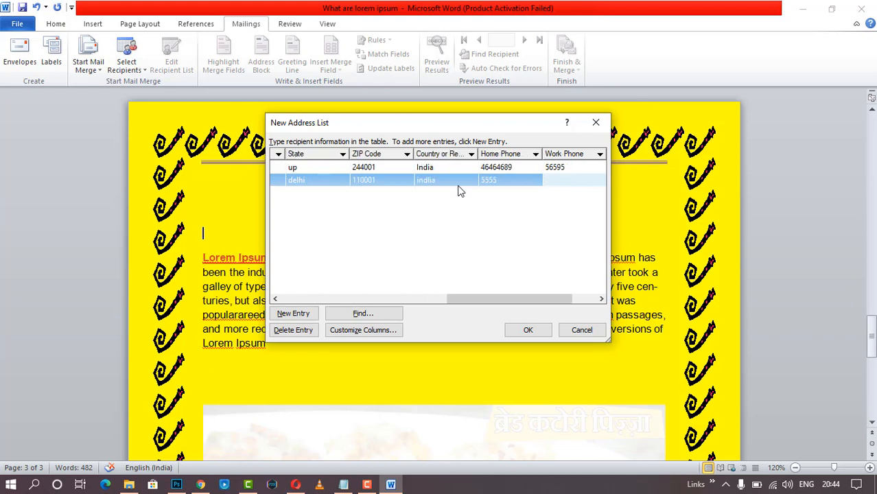
{"action": "type", "text": "1"}
{"action": "key", "text": "BackSpace"}
{"action": "type", "text": "4646"}
{"action": "key", "text": "Tab"}
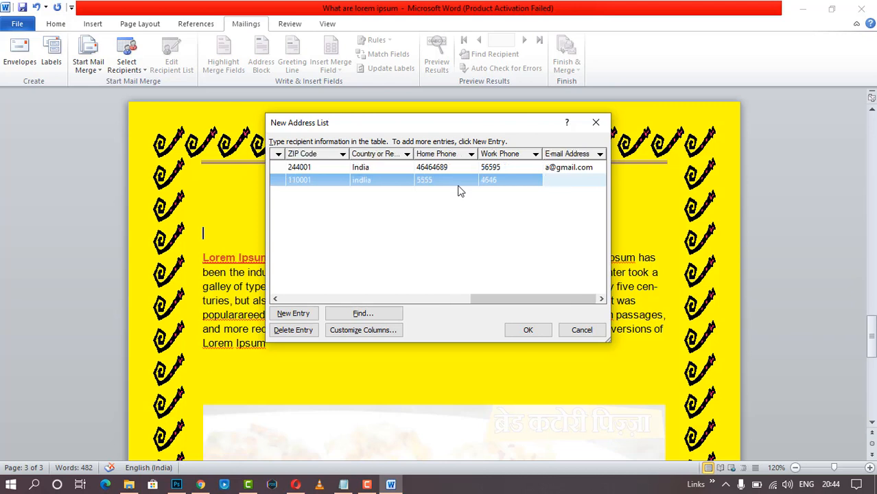
{"action": "key", "text": "Tab"}
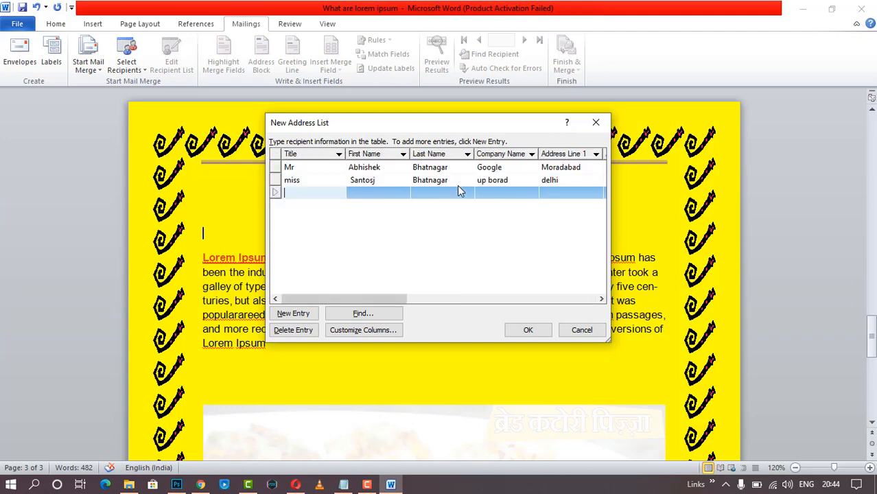
- Confirm the new address list and save it as 'abhishek'
{"action": "left_click", "coordinate": [533, 330]}
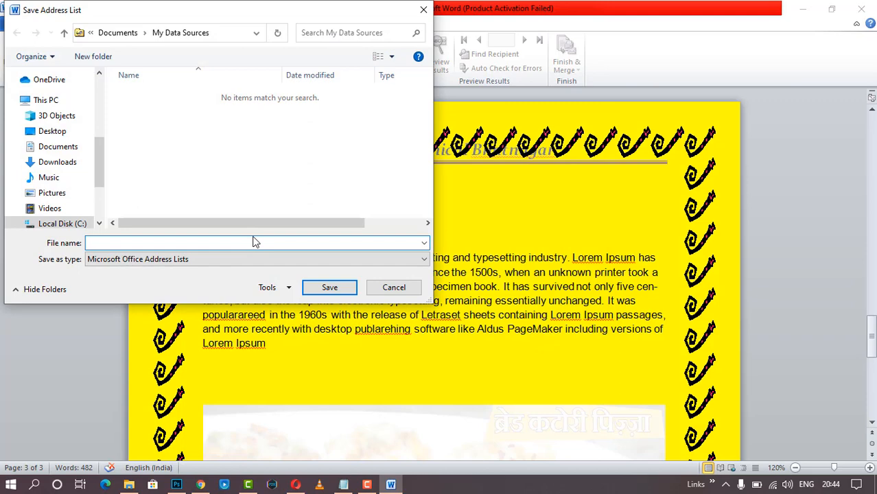
{"action": "type", "text": "abhishek"}
{"action": "left_click", "coordinate": [335, 290]}
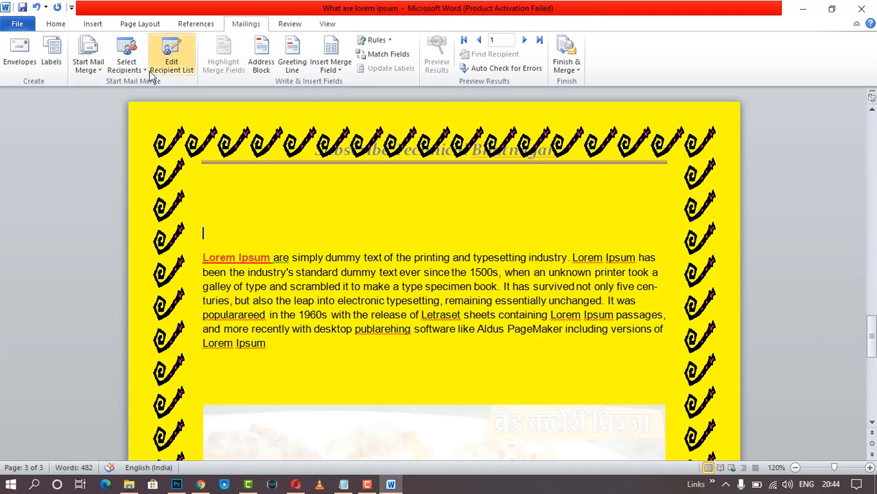
- Review the saved recipients in Edit Recipient List, then bring up Select Recipients
{"action": "left_click", "coordinate": [126, 55]}
{"action": "left_click", "coordinate": [267, 195]}
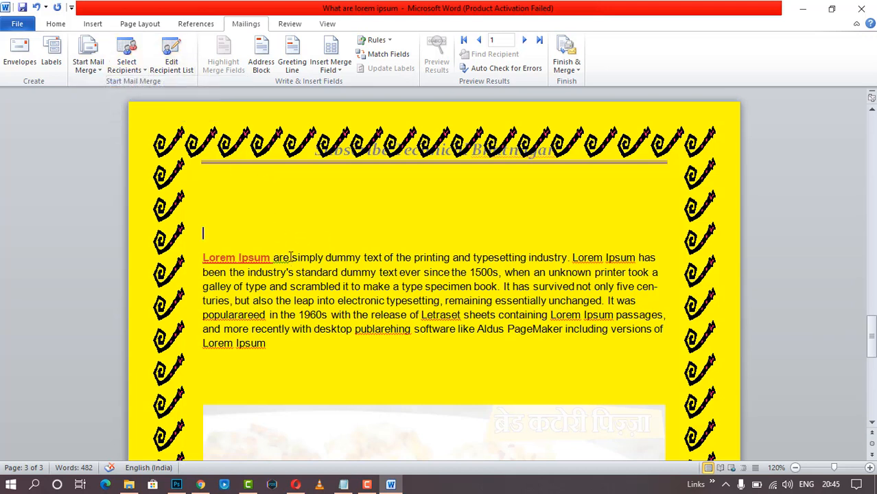
{"action": "left_click", "coordinate": [172, 61]}
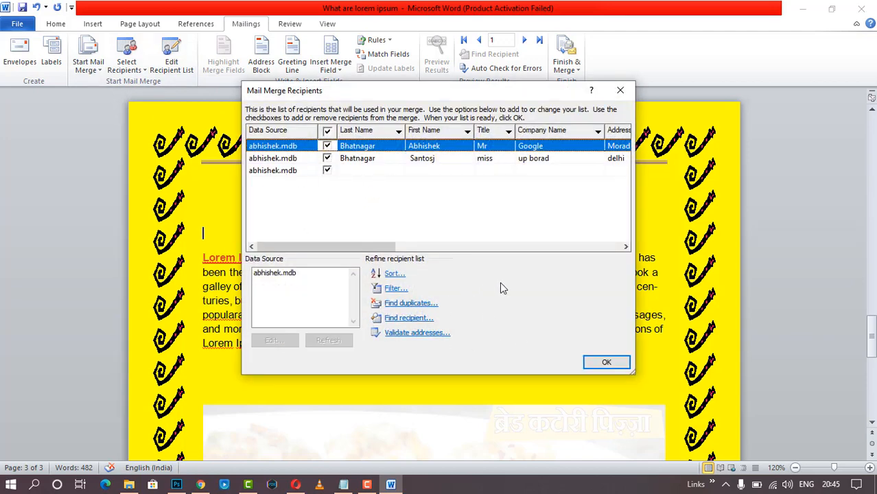
{"action": "left_click", "coordinate": [621, 93]}
{"action": "left_click", "coordinate": [131, 69]}
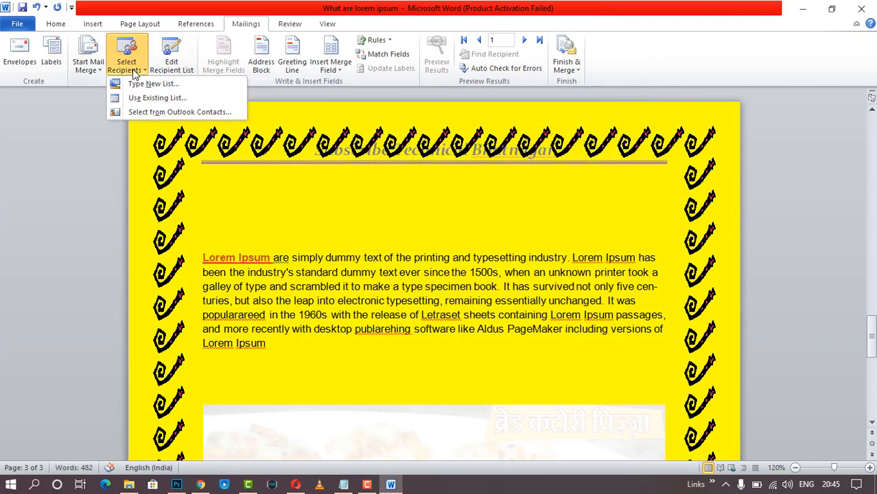
- Use Sheet1$ of the Book1 workbook as the recipient list and place the cursor above the paragraph
{"action": "left_click", "coordinate": [155, 100]}
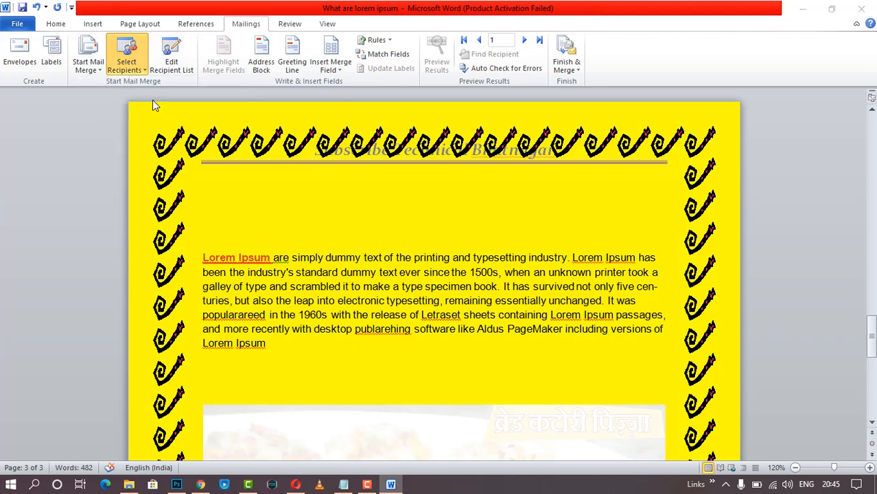
{"action": "left_click", "coordinate": [89, 126]}
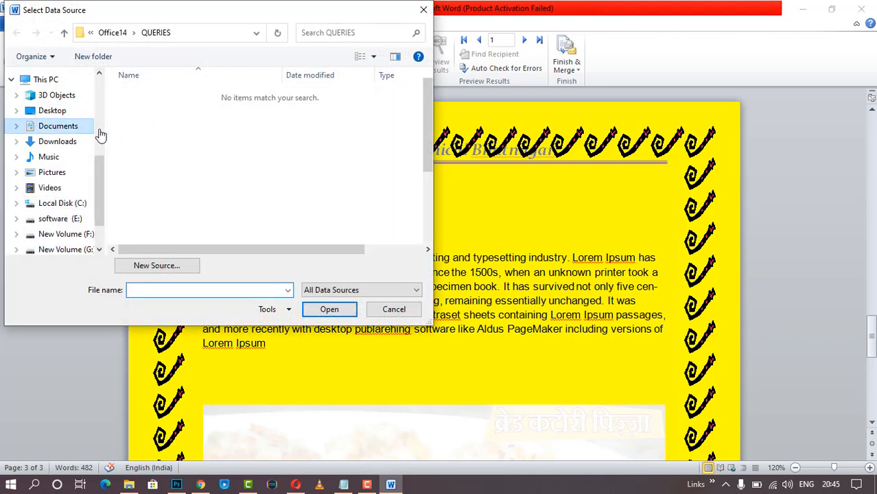
{"action": "double_click", "coordinate": [148, 216]}
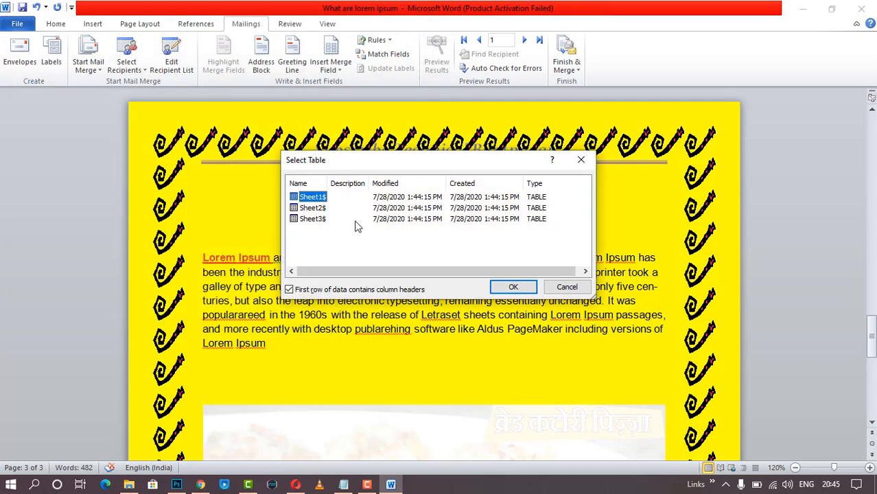
{"action": "left_click", "coordinate": [509, 287]}
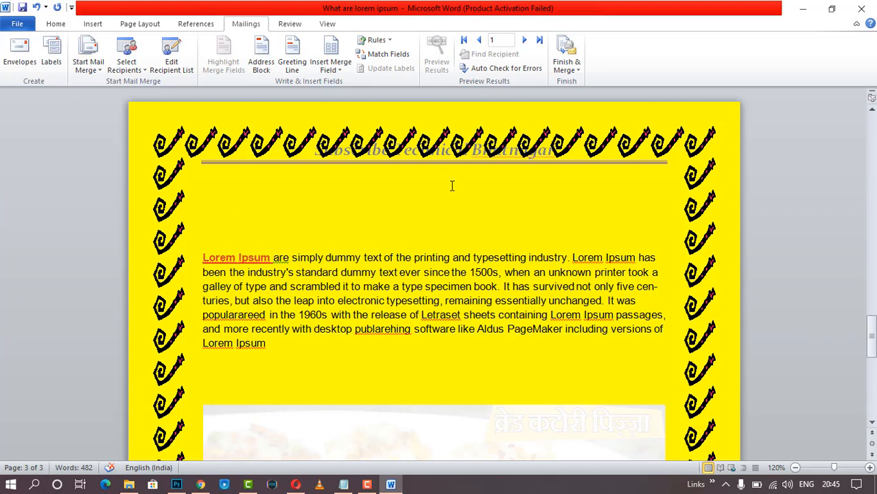
{"action": "left_click", "coordinate": [269, 208]}
{"action": "left_click", "coordinate": [341, 73]}
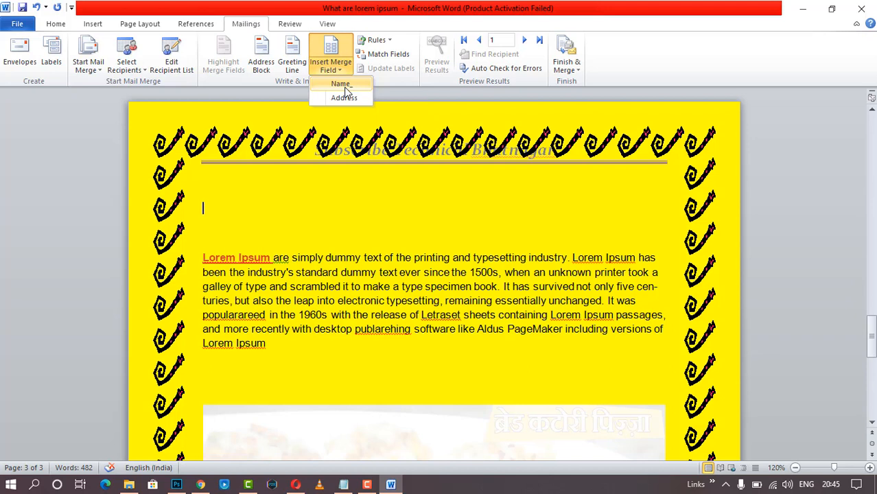
- Insert the Name field above the paragraph and an indented Address field below it, then preview results
{"action": "left_click", "coordinate": [342, 85]}
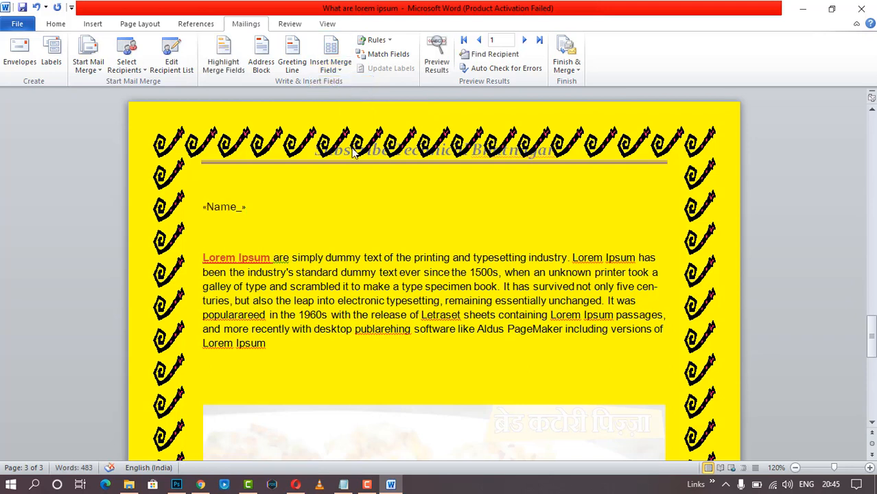
{"action": "left_click", "coordinate": [358, 345]}
{"action": "key", "text": "Tab"}
{"action": "key", "text": "Tab"}
{"action": "left_click", "coordinate": [332, 69]}
{"action": "left_click", "coordinate": [336, 98]}
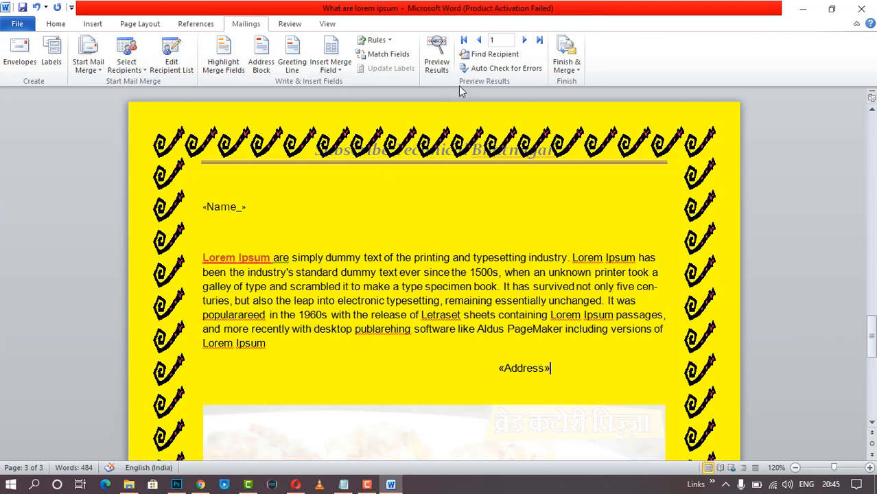
{"action": "left_click", "coordinate": [436, 56]}
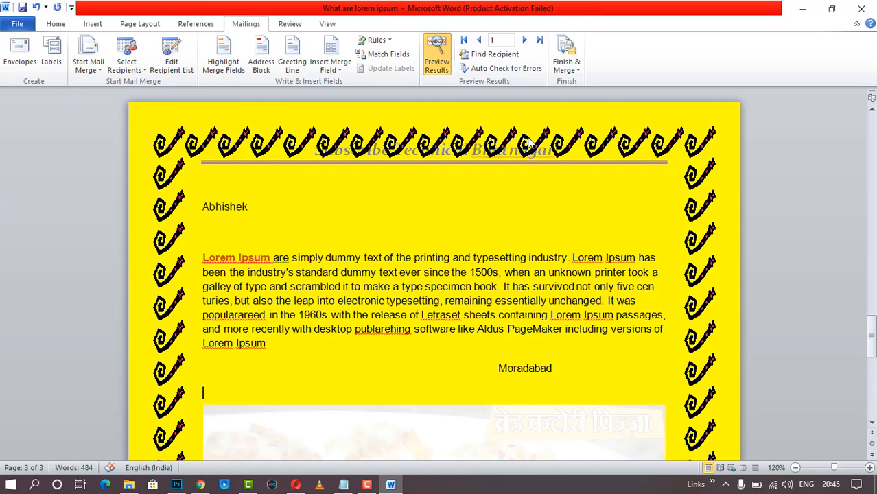
- Advance the merge preview three records to recipient 4
{"action": "left_click", "coordinate": [524, 41]}
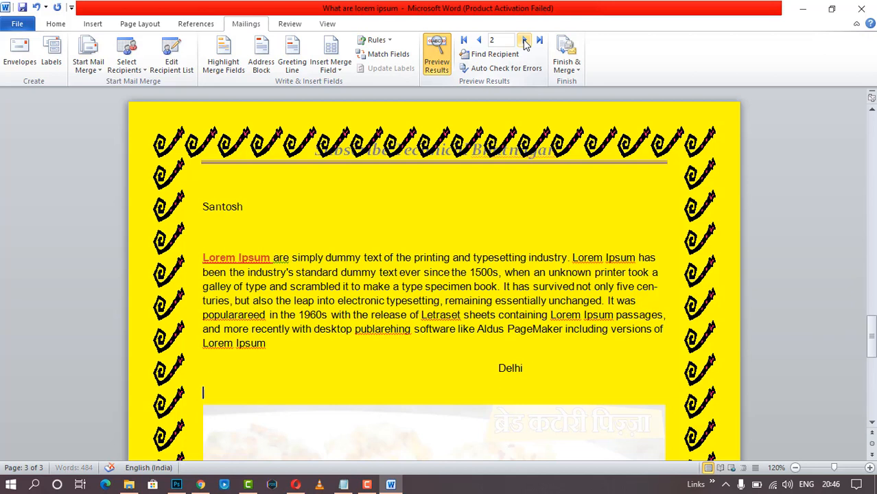
{"action": "left_click", "coordinate": [524, 41]}
{"action": "left_click", "coordinate": [524, 41]}
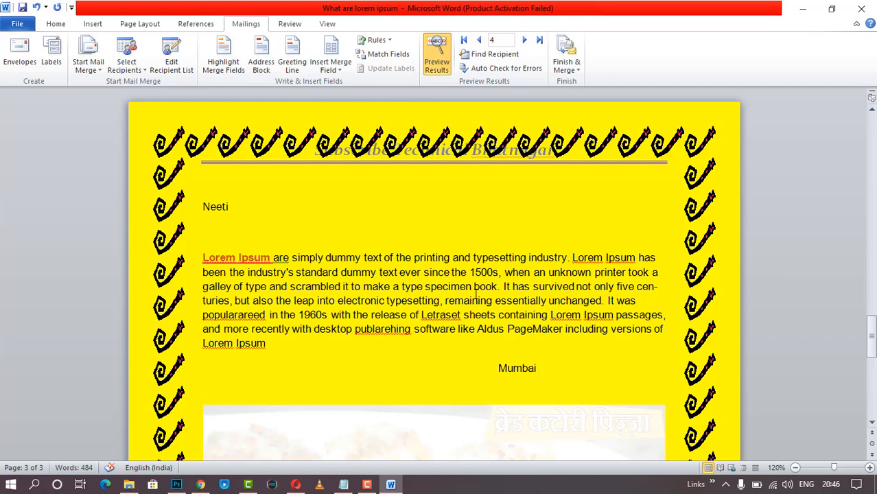
{"action": "left_click", "coordinate": [340, 69]}
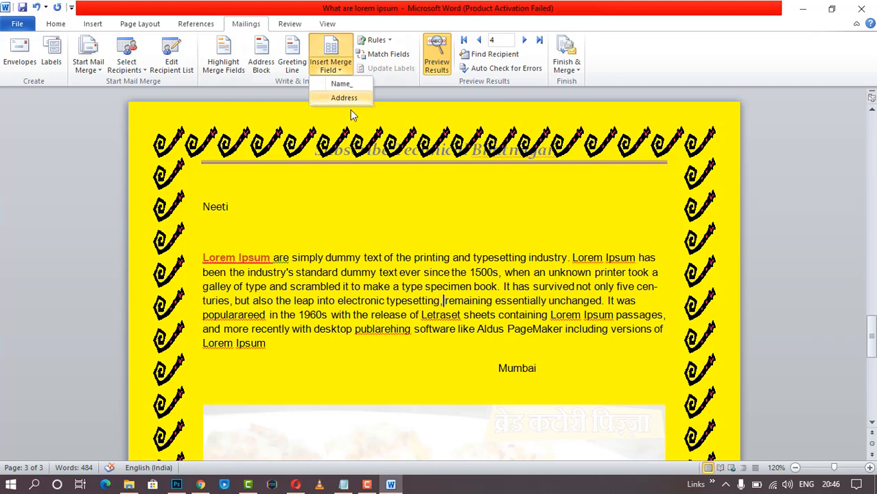
- Insert the Name merge field after 'typesetting,' and make it bold
{"action": "left_click", "coordinate": [351, 83]}
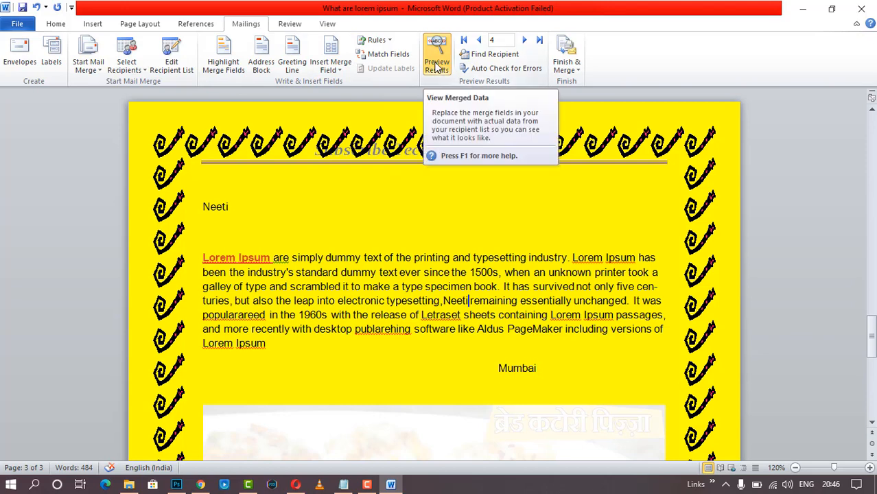
{"action": "double_click", "coordinate": [445, 301]}
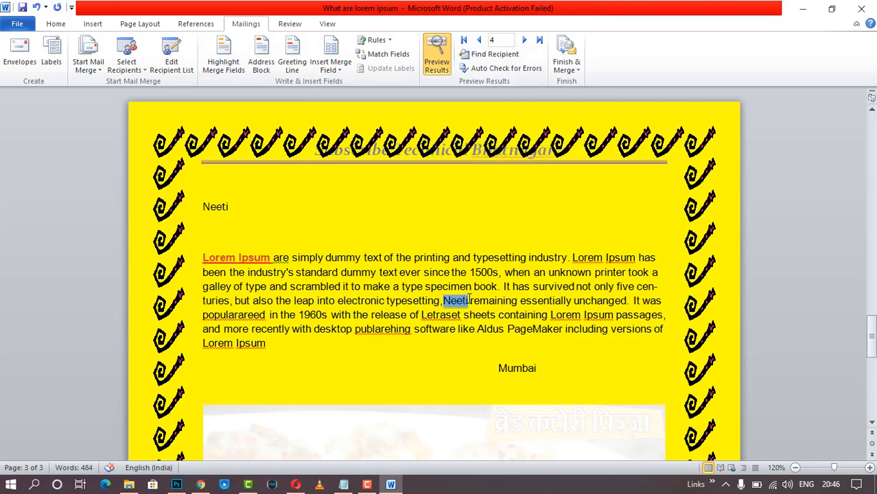
{"action": "left_click", "coordinate": [93, 25]}
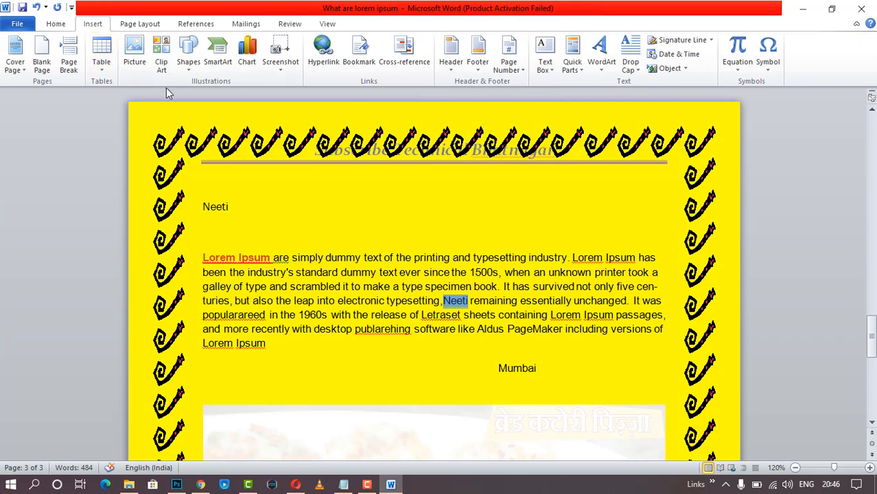
{"action": "left_click", "coordinate": [58, 25]}
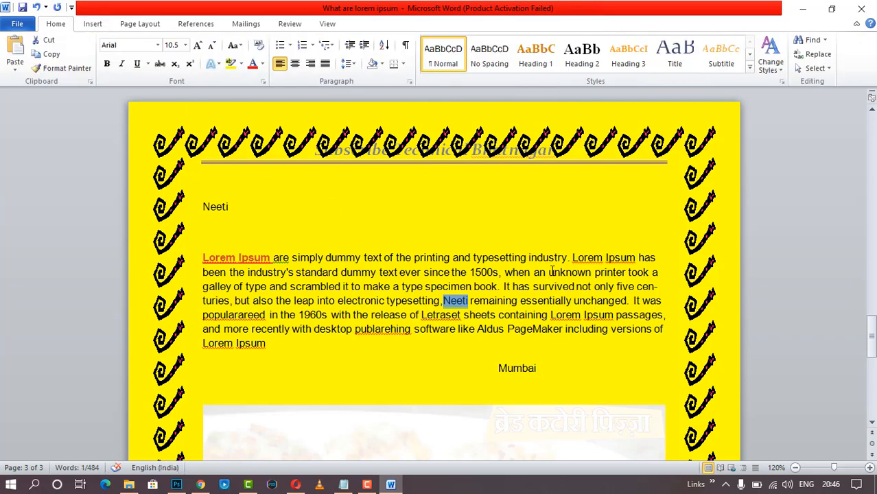
{"action": "key", "text": "ctrl+b"}
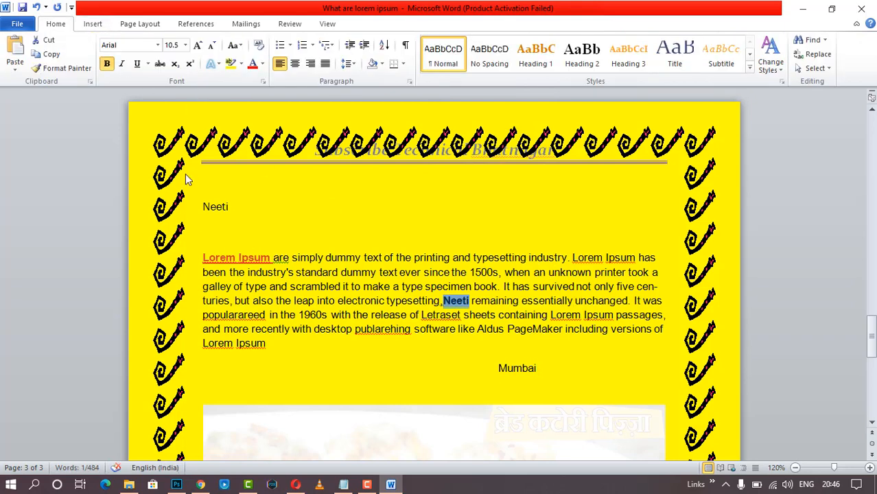
{"action": "left_click", "coordinate": [236, 28]}
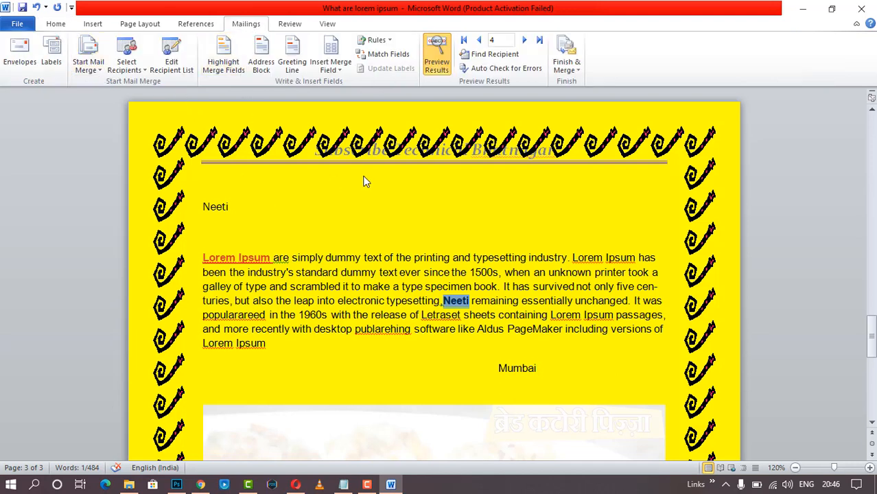
{"action": "left_click", "coordinate": [502, 280]}
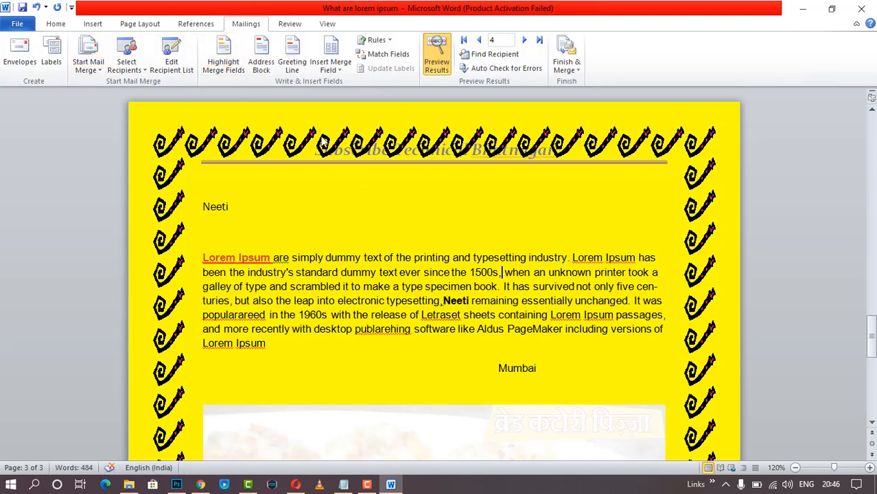
- Open and cancel both the Insert Address Block and Greeting Line dialogs
{"action": "left_click", "coordinate": [260, 66]}
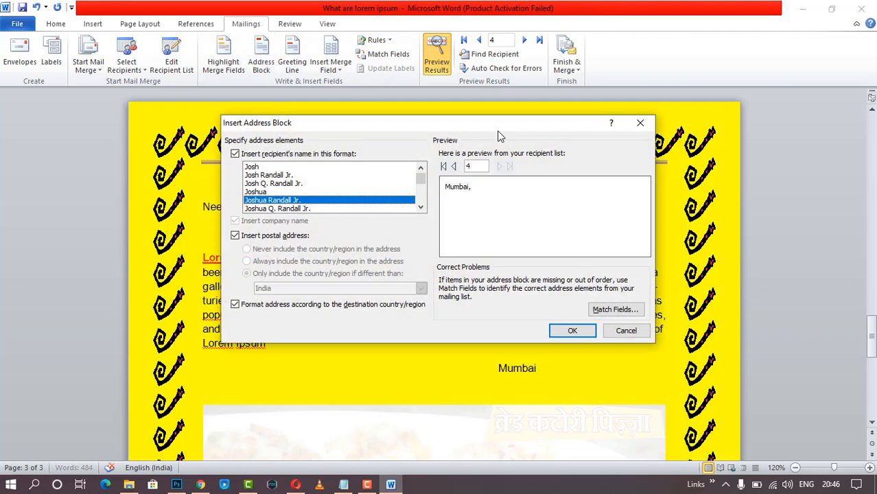
{"action": "scroll", "coordinate": [388, 192], "scroll_direction": "down", "scroll_amount": 4}
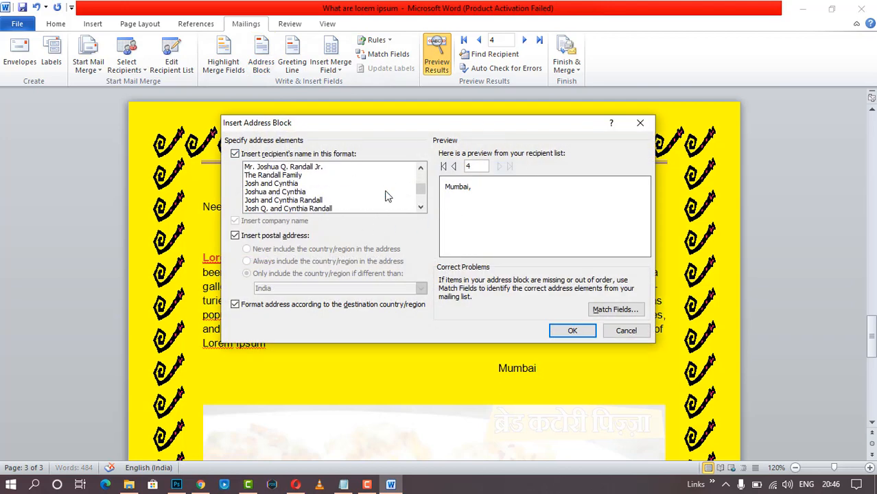
{"action": "left_click", "coordinate": [626, 330]}
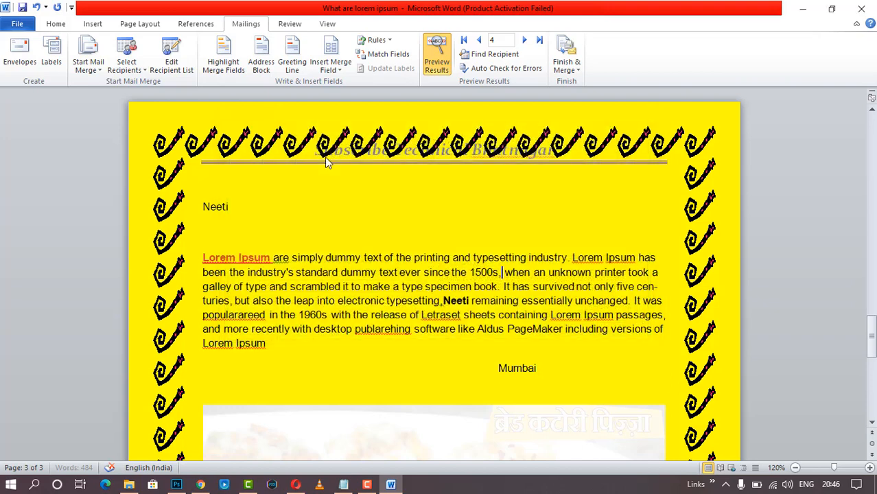
{"action": "left_click", "coordinate": [292, 64]}
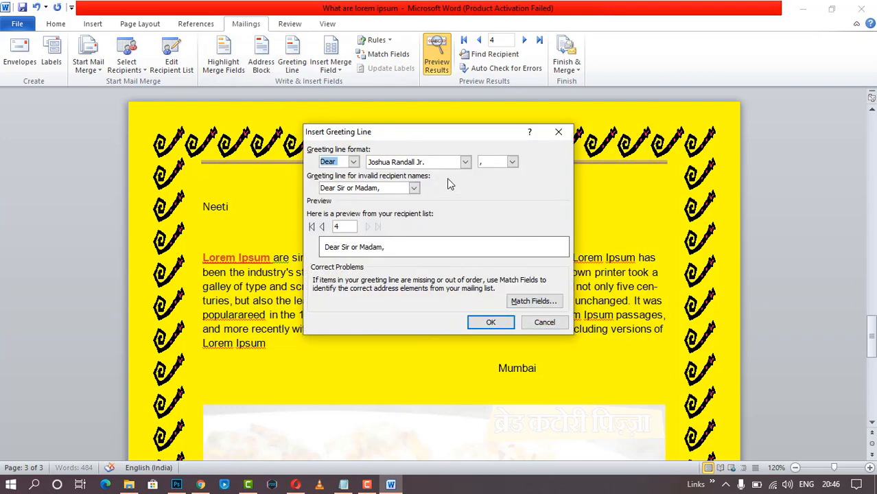
{"action": "left_click", "coordinate": [556, 322]}
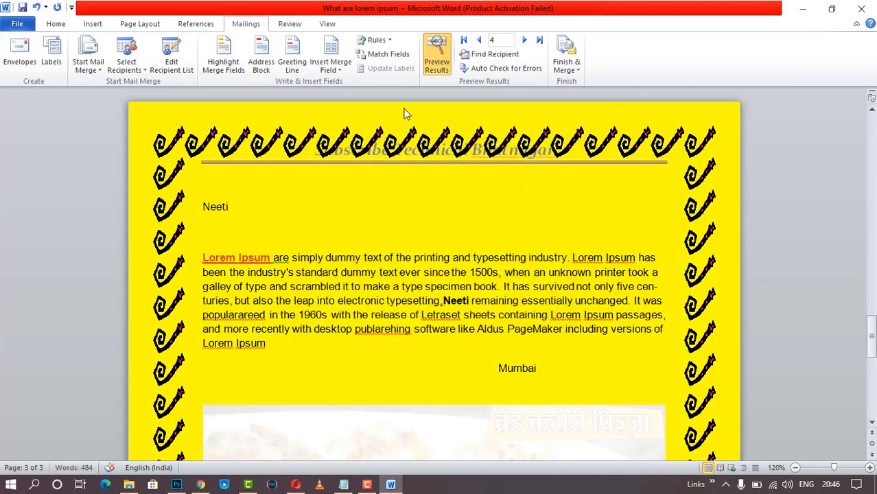
{"action": "left_click", "coordinate": [135, 71]}
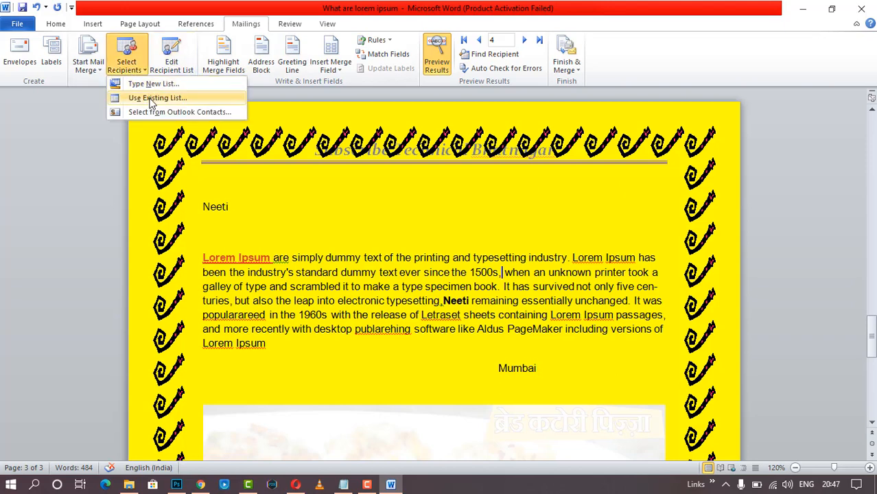
- Cancel Use Existing List and check the four Book1.xlsx recipients without editing them
{"action": "left_click", "coordinate": [150, 100]}
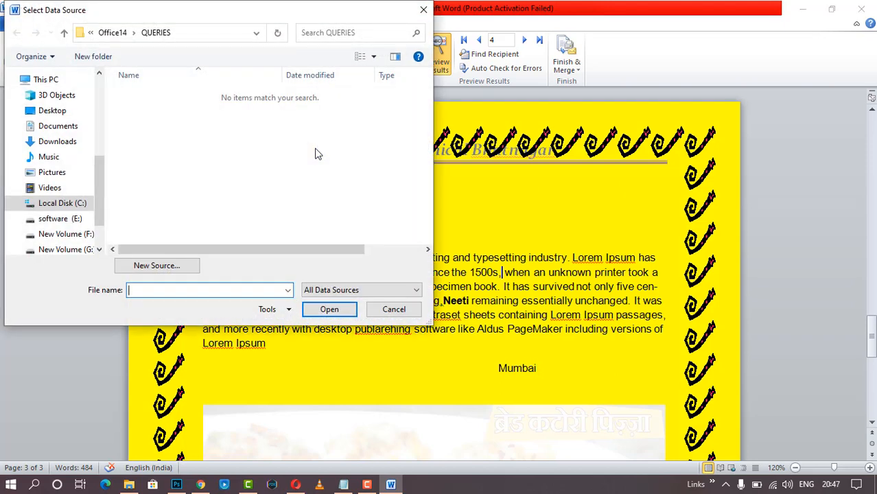
{"action": "left_click", "coordinate": [394, 309]}
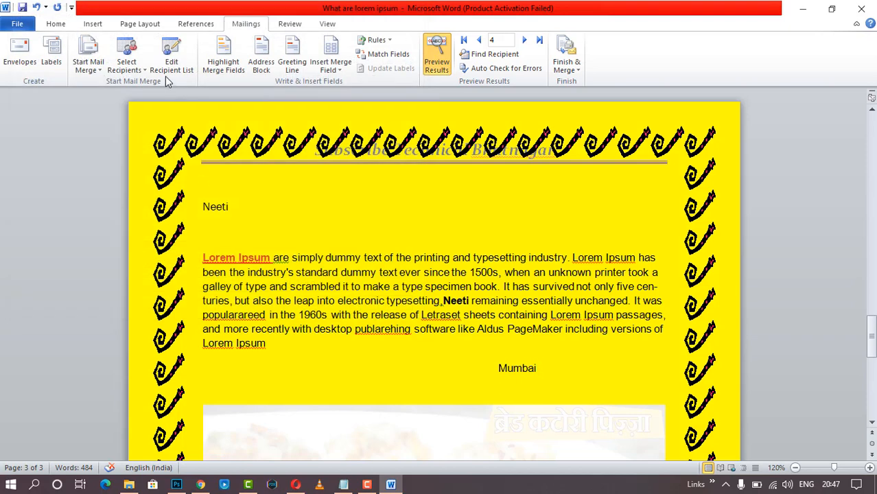
{"action": "left_click", "coordinate": [172, 66]}
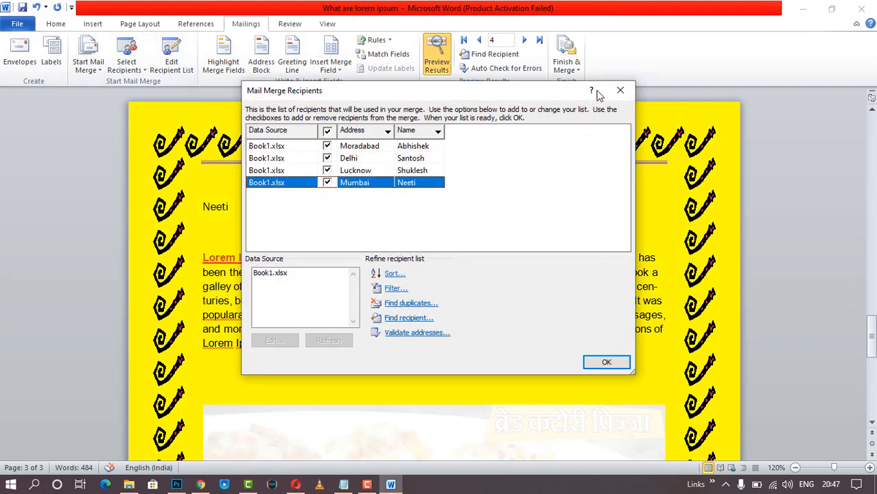
{"action": "left_click", "coordinate": [620, 90]}
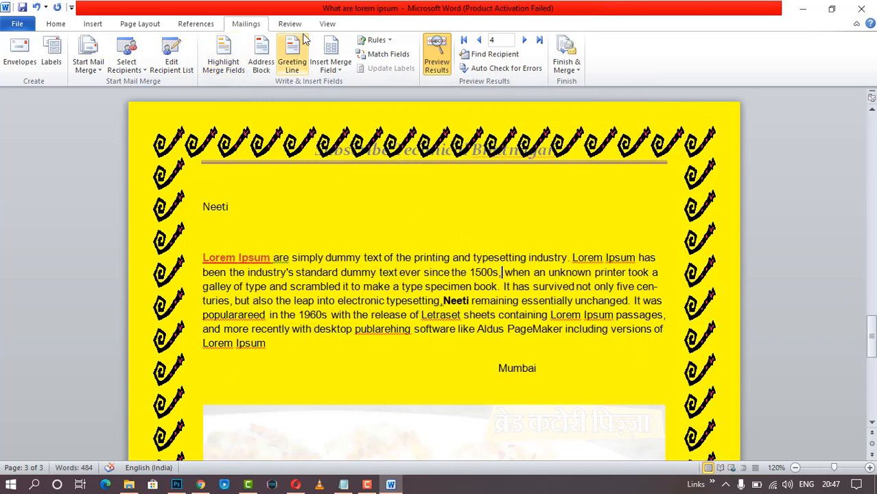
{"action": "left_click", "coordinate": [302, 25]}
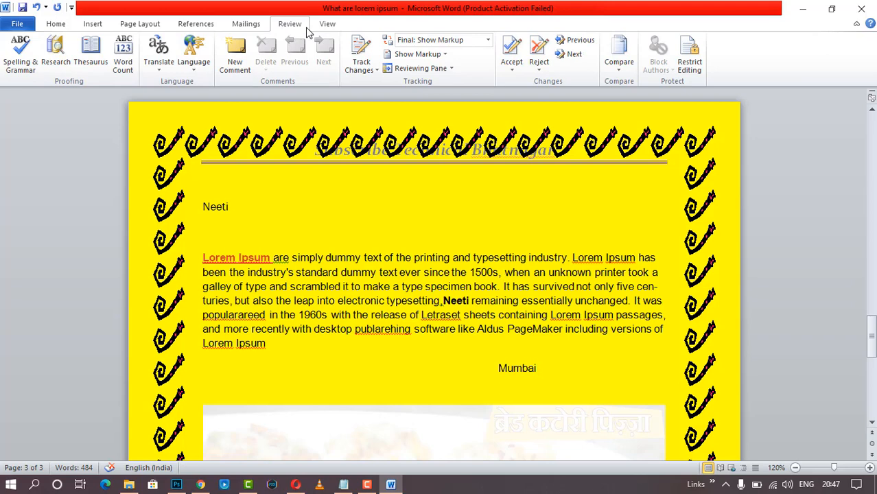
{"action": "scroll", "coordinate": [379, 237], "scroll_direction": "up", "scroll_amount": 15}
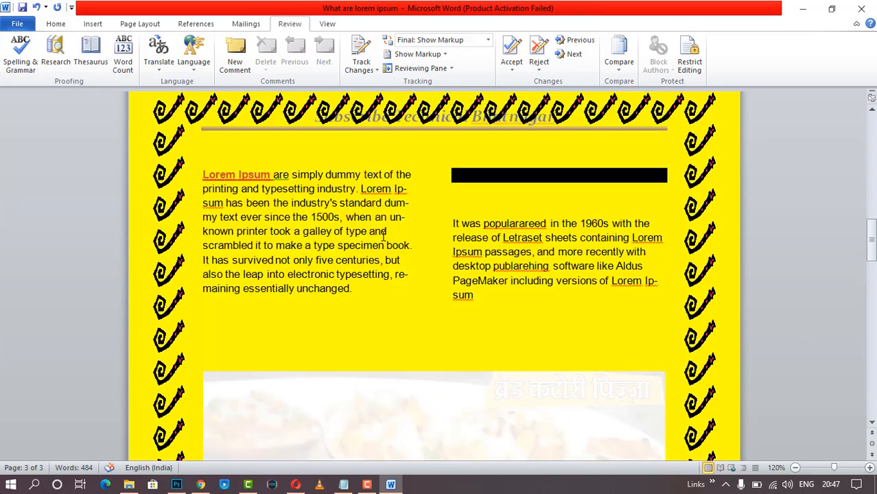
{"action": "scroll", "coordinate": [383, 236], "scroll_direction": "up", "scroll_amount": 5}
{"action": "scroll", "coordinate": [383, 236], "scroll_direction": "down", "scroll_amount": 2}
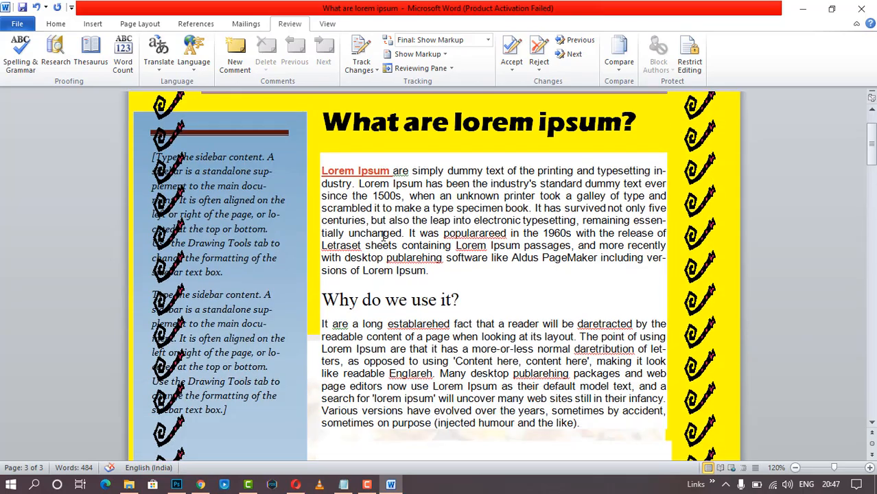
{"action": "scroll", "coordinate": [383, 236], "scroll_direction": "up", "scroll_amount": 1}
{"action": "left_click", "coordinate": [19, 67]}
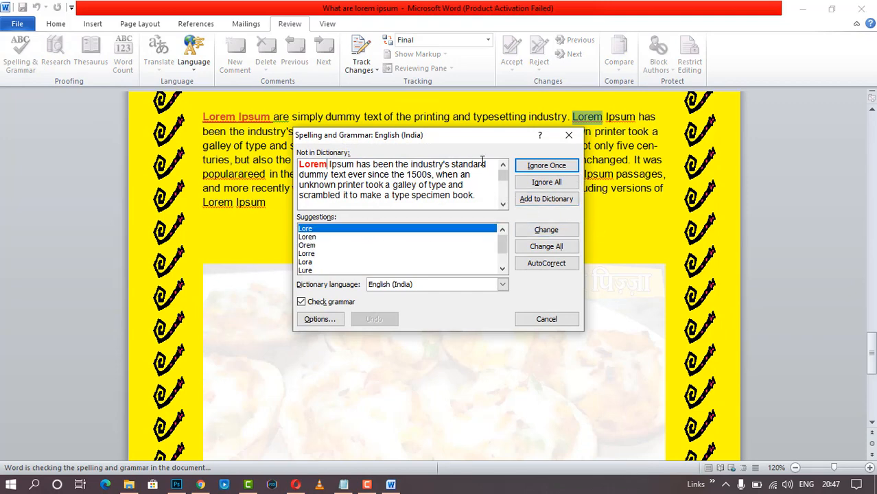
{"action": "left_click", "coordinate": [568, 136]}
{"action": "left_click", "coordinate": [55, 63]}
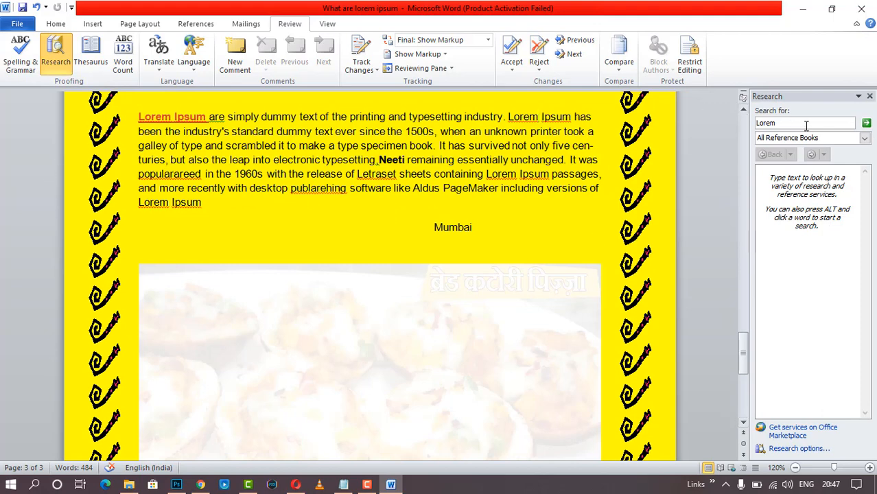
{"action": "left_click", "coordinate": [869, 96]}
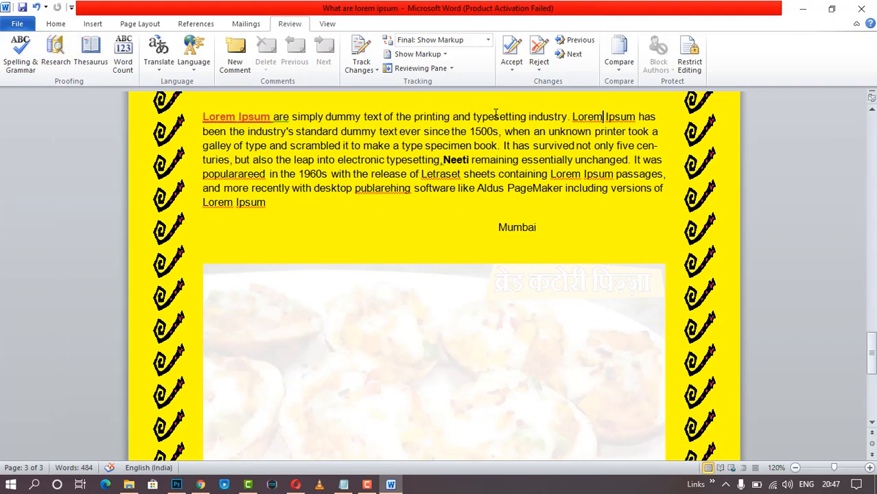
{"action": "left_click", "coordinate": [90, 56]}
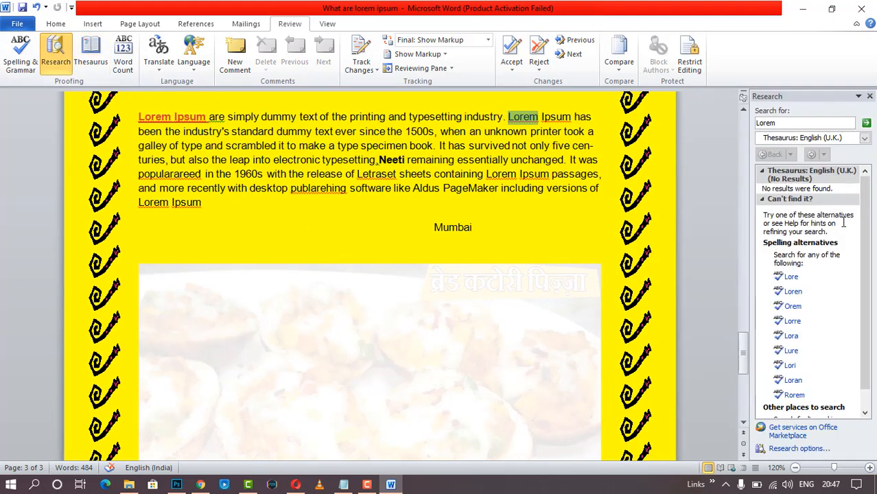
{"action": "scroll", "coordinate": [837, 247], "scroll_direction": "down", "scroll_amount": 1}
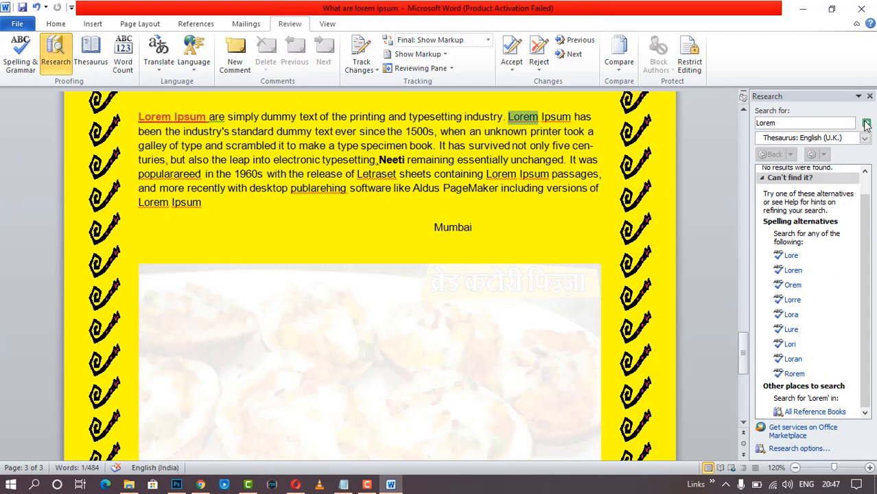
{"action": "left_click", "coordinate": [869, 96]}
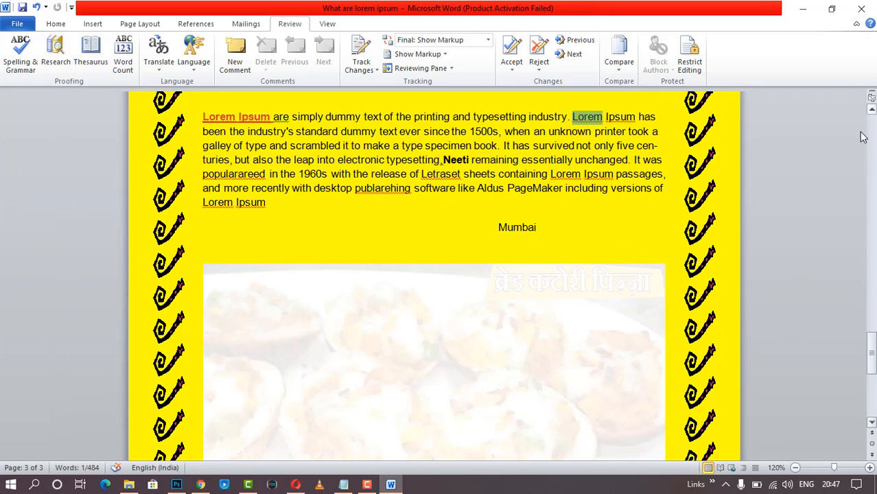
{"action": "left_click", "coordinate": [126, 73]}
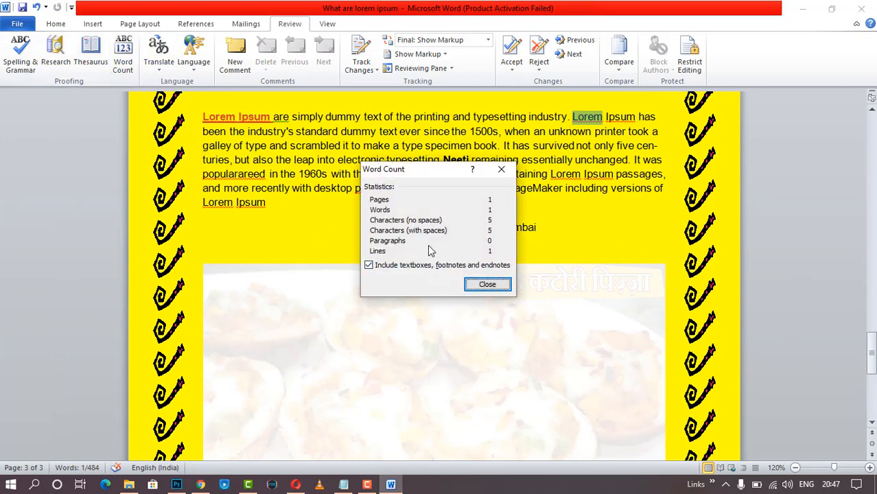
{"action": "left_click", "coordinate": [496, 285]}
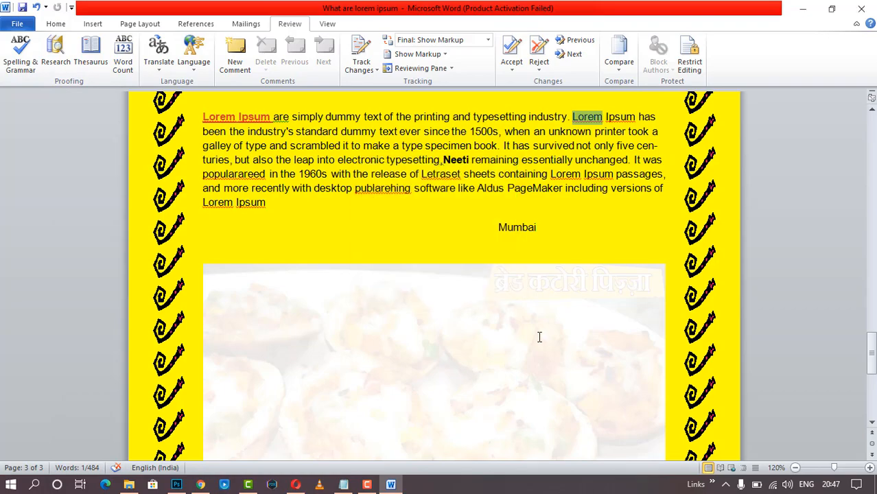
{"action": "scroll", "coordinate": [539, 337], "scroll_direction": "up", "scroll_amount": 20}
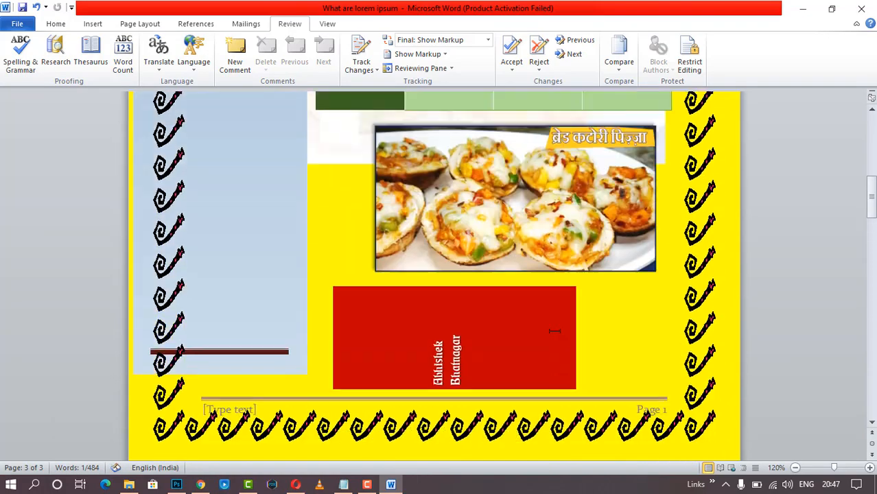
{"action": "scroll", "coordinate": [554, 331], "scroll_direction": "up", "scroll_amount": 10}
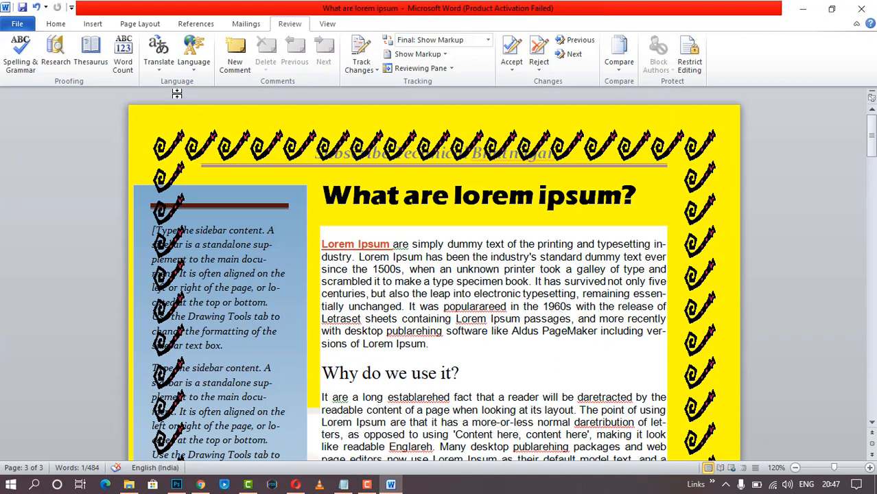
{"action": "left_click", "coordinate": [168, 72]}
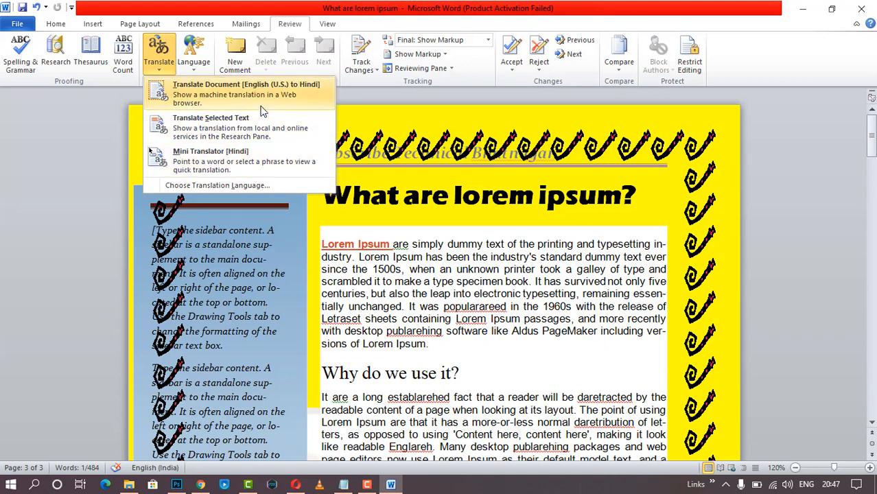
{"action": "left_click", "coordinate": [247, 93]}
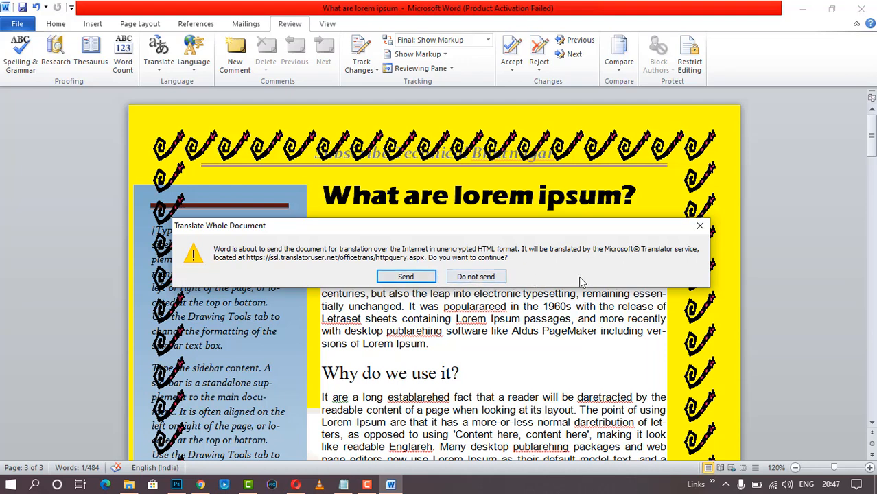
{"action": "left_click", "coordinate": [700, 225]}
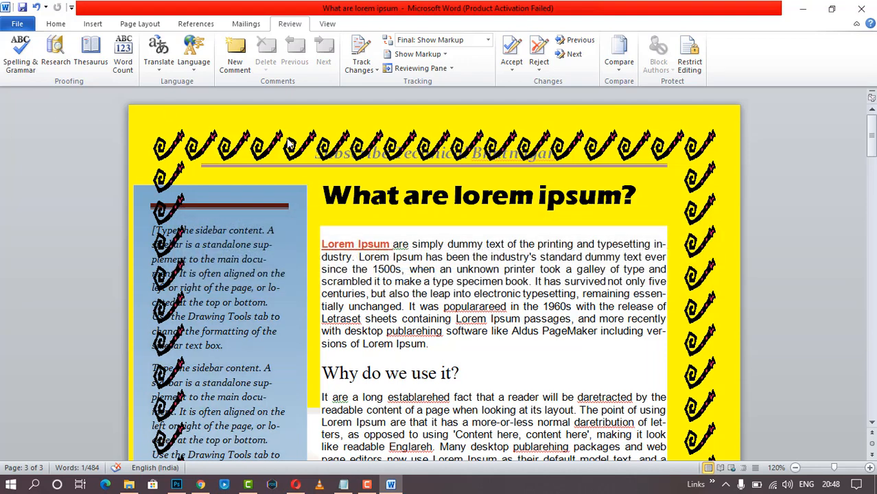
{"action": "left_click", "coordinate": [198, 69]}
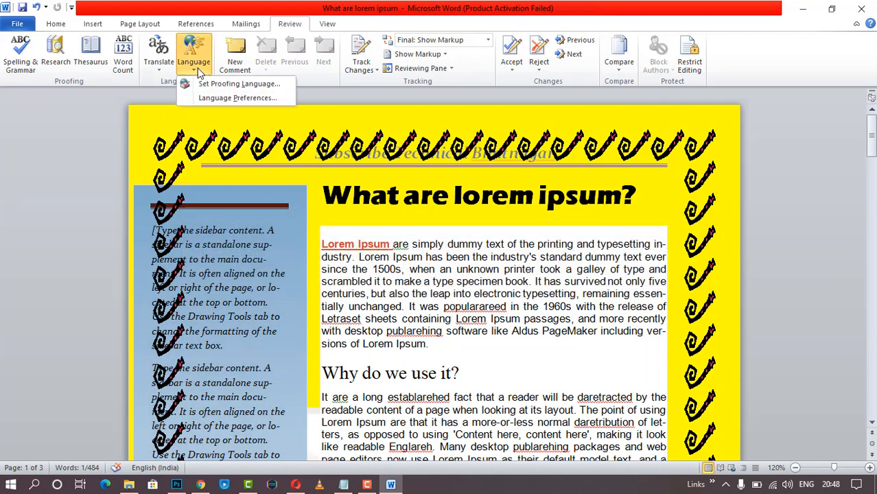
{"action": "left_click", "coordinate": [240, 83]}
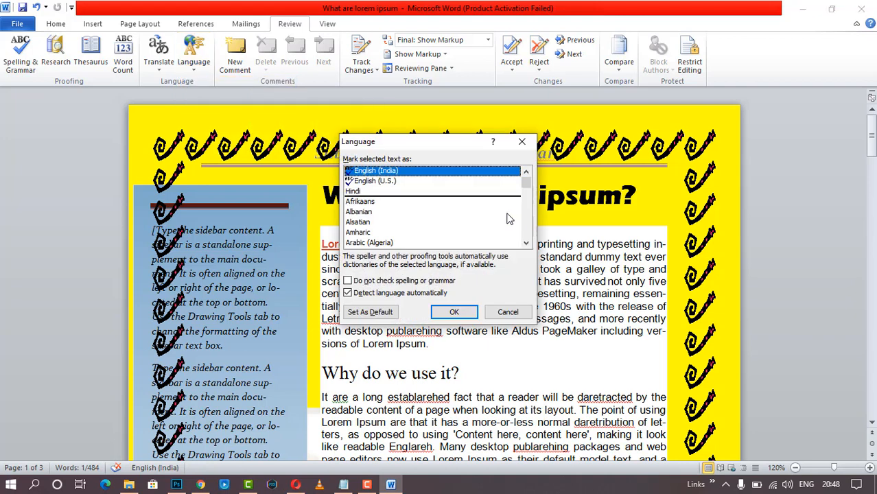
{"action": "scroll", "coordinate": [499, 218], "scroll_direction": "down", "scroll_amount": 5}
{"action": "scroll", "coordinate": [496, 220], "scroll_direction": "up", "scroll_amount": 5}
{"action": "left_click", "coordinate": [508, 313]}
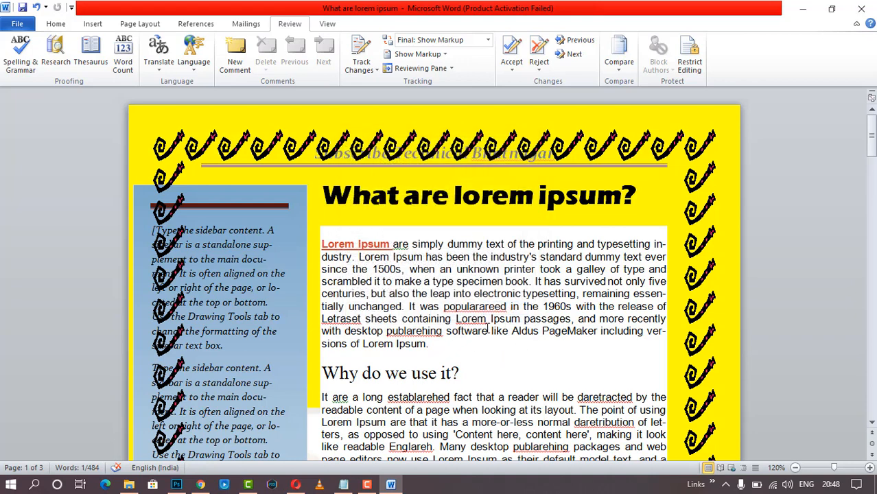
{"action": "left_click", "coordinate": [445, 333]}
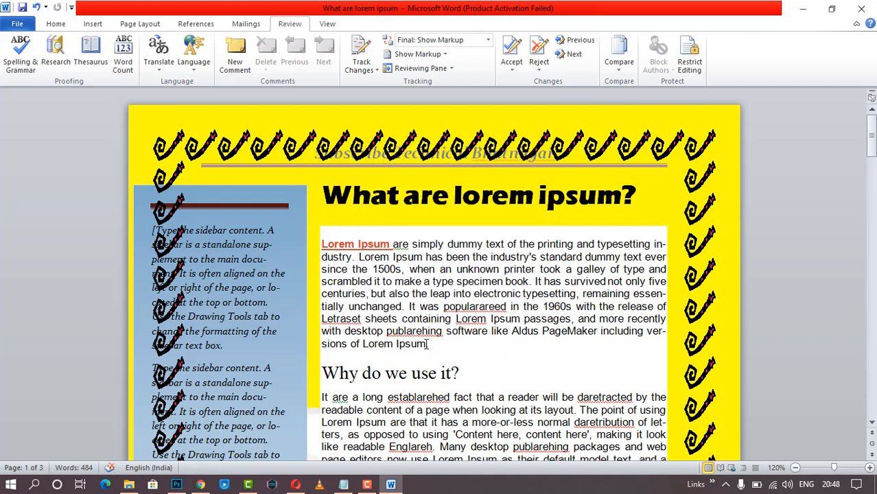
- Move the closing full stop to a new line, then add and delete a comment on 'Ipsum'
{"action": "key", "text": "Return"}
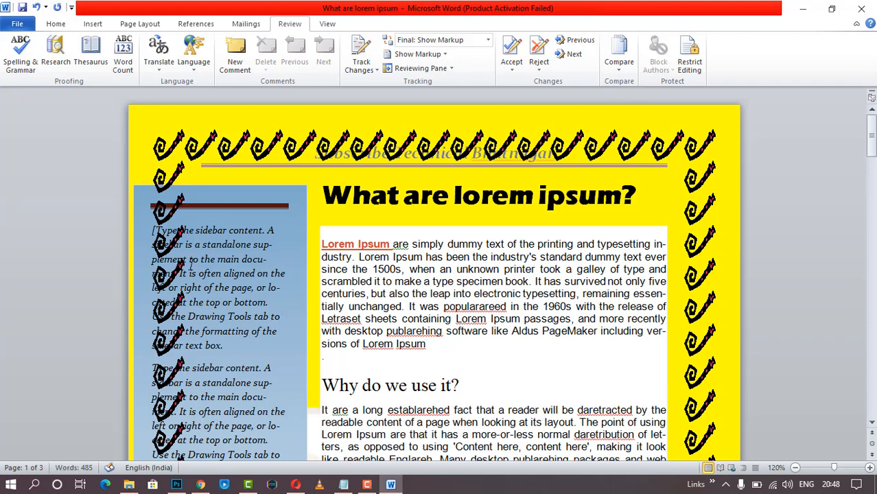
{"action": "left_click", "coordinate": [237, 59]}
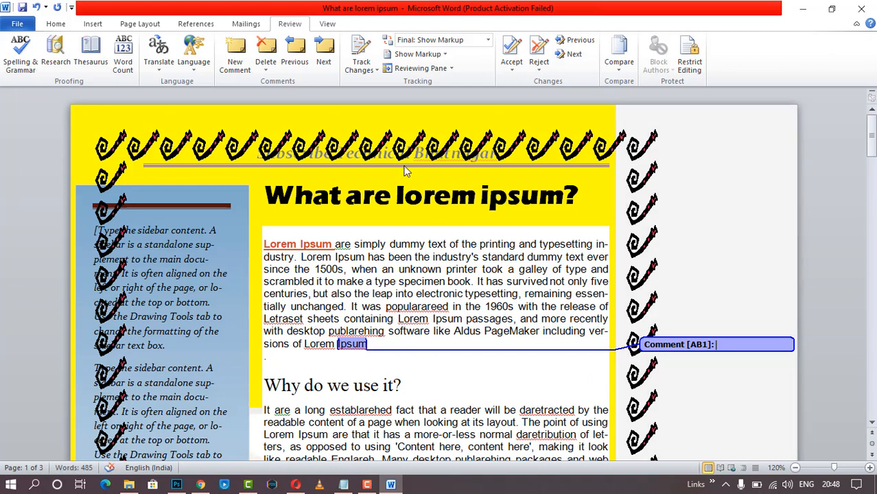
{"action": "left_click", "coordinate": [266, 52]}
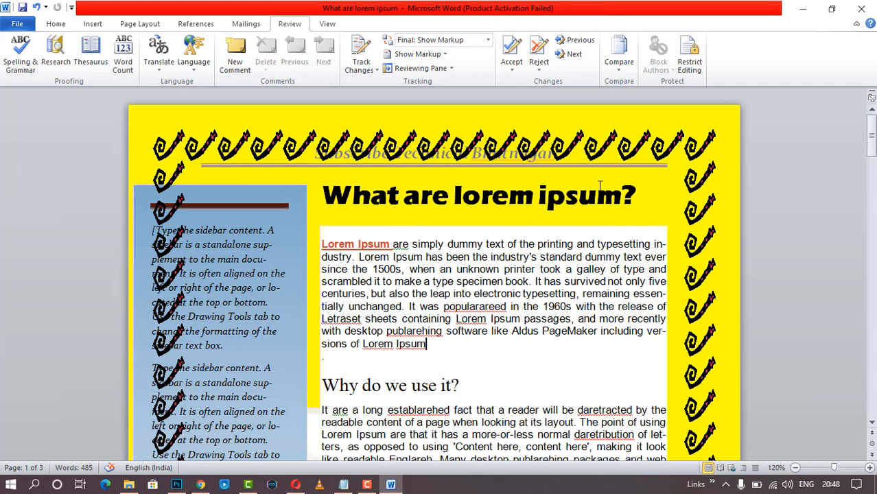
- Check the Accept changes options without choosing any, then go to the View ribbon
{"action": "left_click", "coordinate": [511, 66]}
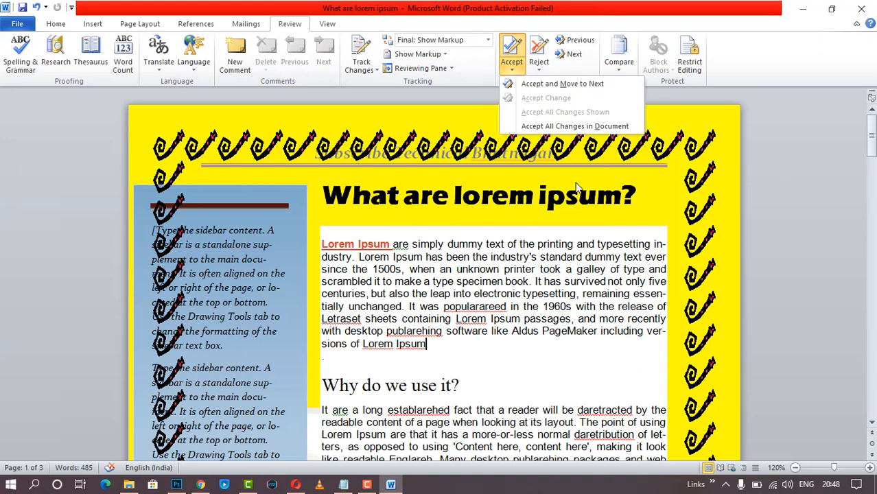
{"action": "left_click", "coordinate": [564, 88]}
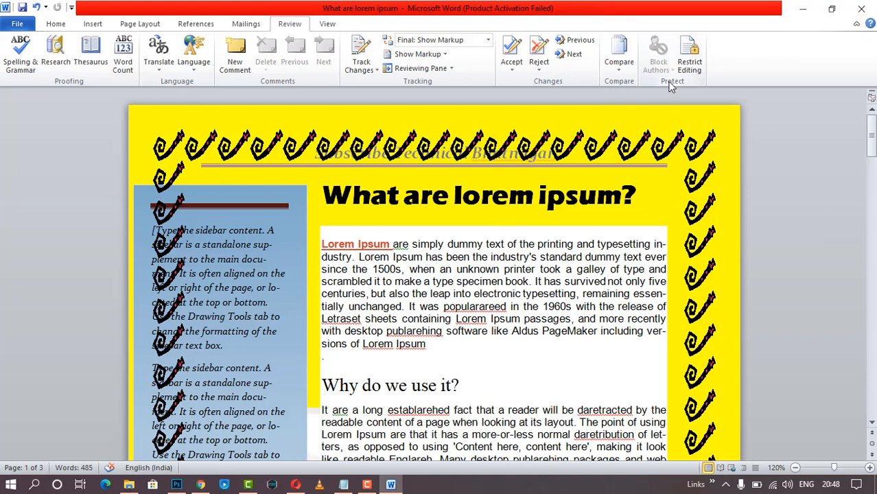
{"action": "left_click", "coordinate": [331, 24]}
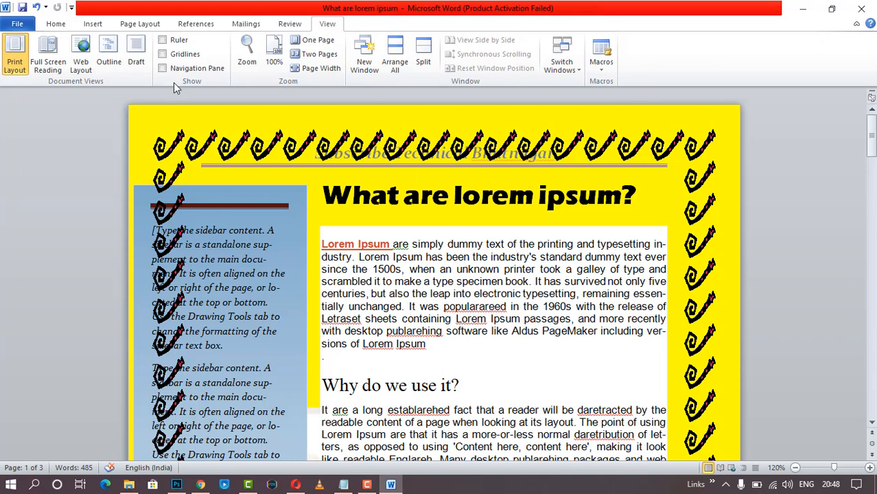
- Show the ruler and widen the paragraph by dragging the left and right indent markers outward
{"action": "left_click", "coordinate": [163, 40]}
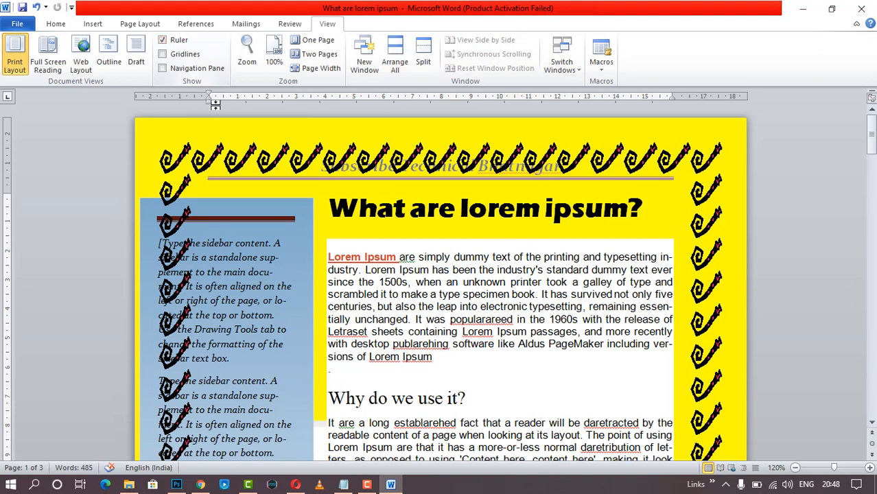
{"action": "left_click_drag", "start_coordinate": [209, 102], "coordinate": [185, 103]}
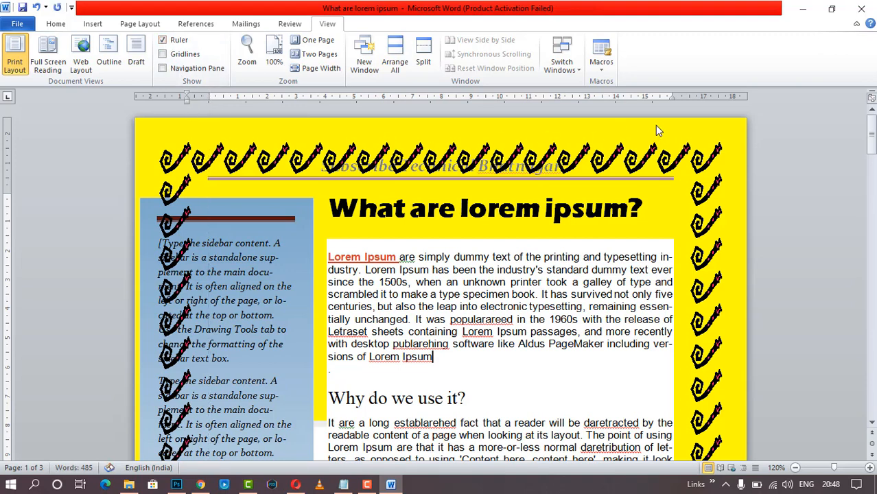
{"action": "left_click_drag", "start_coordinate": [672, 102], "coordinate": [682, 102]}
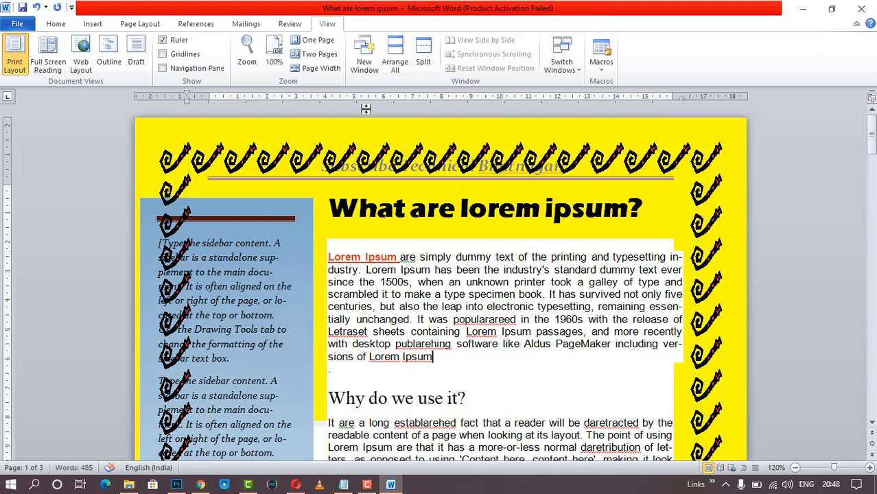
- Briefly try Full Screen Reading view and gridlines, then return to normal layout
{"action": "left_click", "coordinate": [43, 72]}
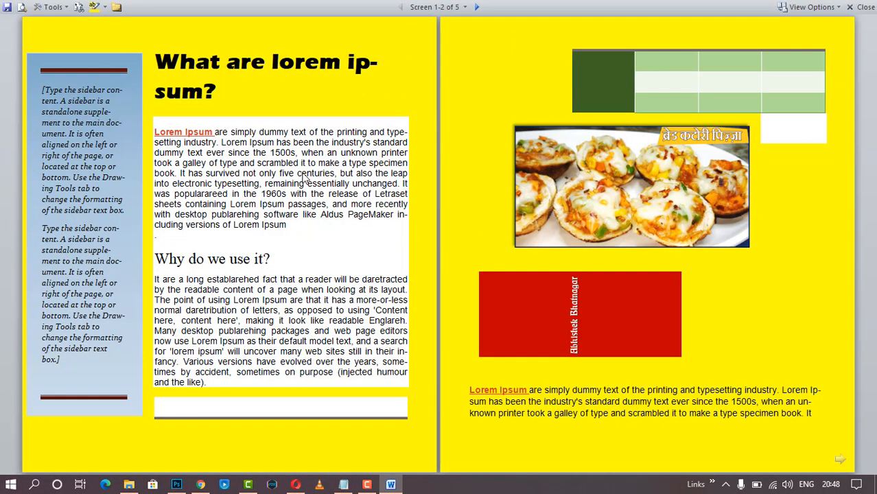
{"action": "key", "text": "Escape"}
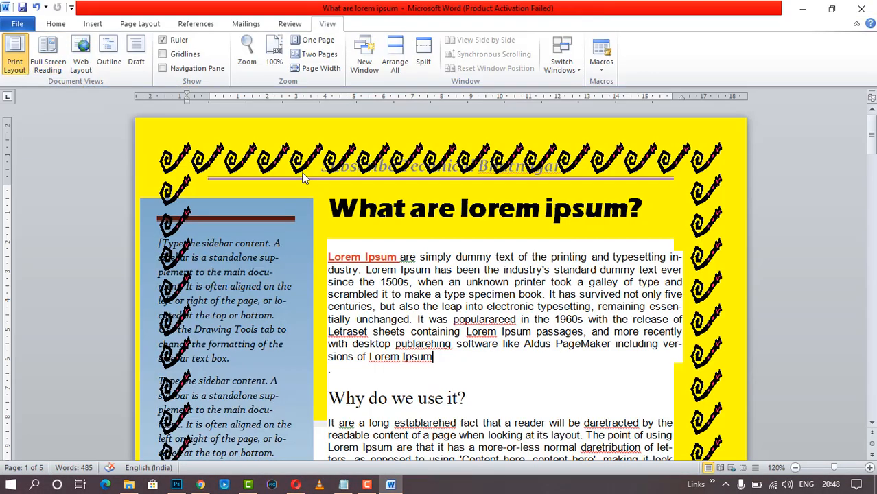
{"action": "left_click", "coordinate": [163, 55]}
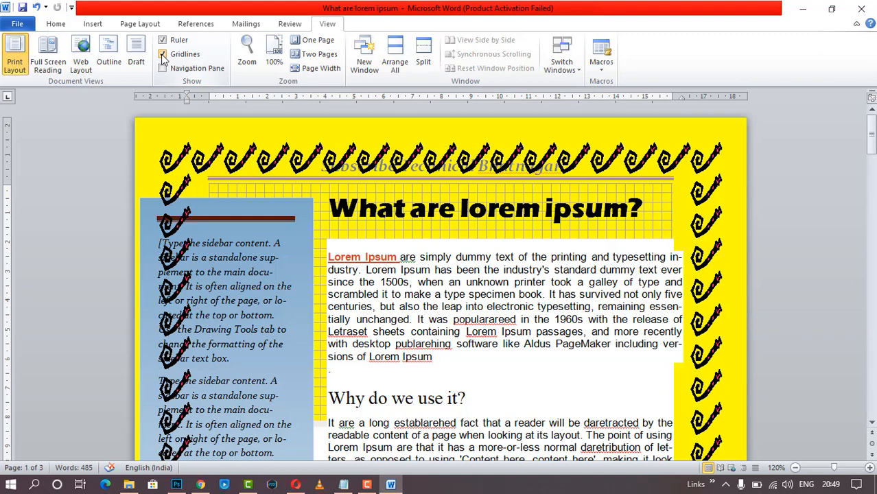
{"action": "left_click", "coordinate": [163, 55]}
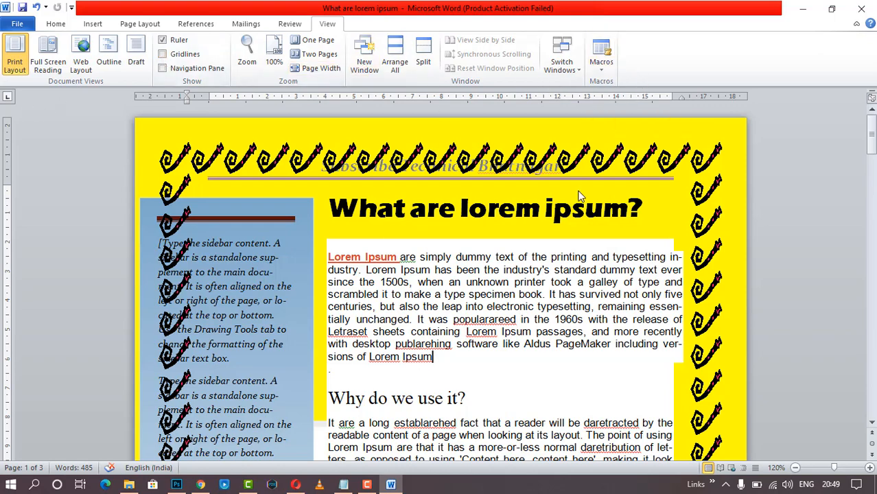
{"action": "scroll", "coordinate": [581, 196], "scroll_direction": "down", "scroll_amount": 3}
{"action": "scroll", "coordinate": [581, 196], "scroll_direction": "up", "scroll_amount": 3}
{"action": "left_click", "coordinate": [602, 65]}
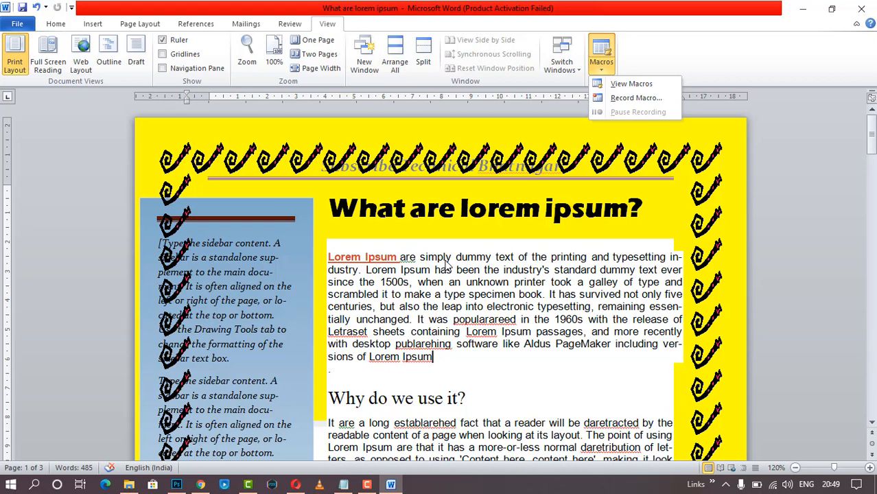
- Record Macro1 with its default name, capturing a jump to the top of the document
{"action": "left_click", "coordinate": [626, 98]}
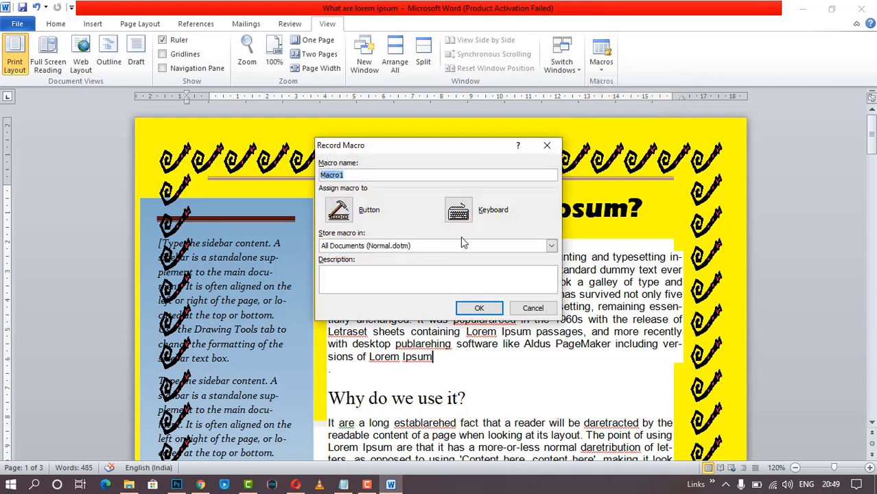
{"action": "left_click", "coordinate": [484, 308]}
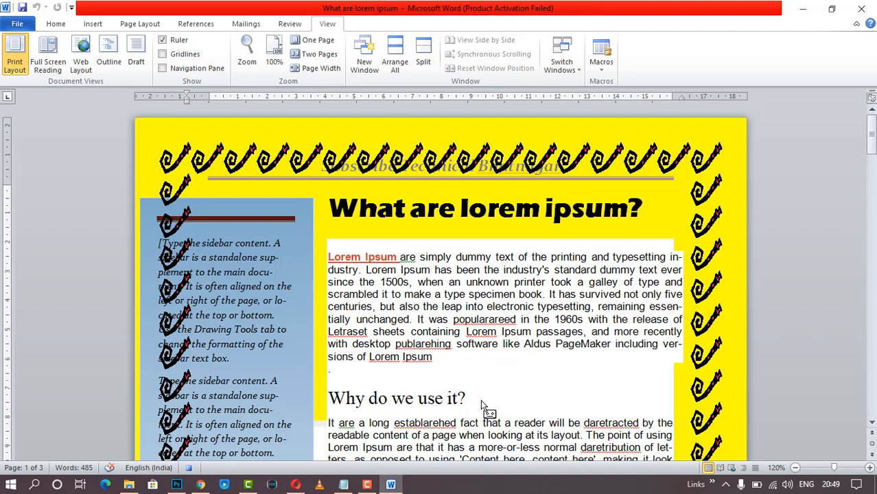
{"action": "scroll", "coordinate": [481, 410], "scroll_direction": "down", "scroll_amount": 6}
{"action": "scroll", "coordinate": [480, 406], "scroll_direction": "down", "scroll_amount": 20}
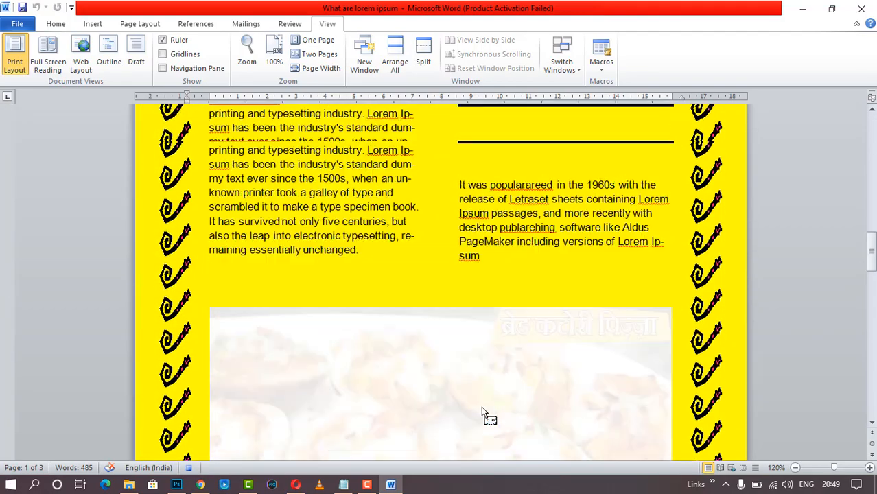
{"action": "key", "text": "End"}
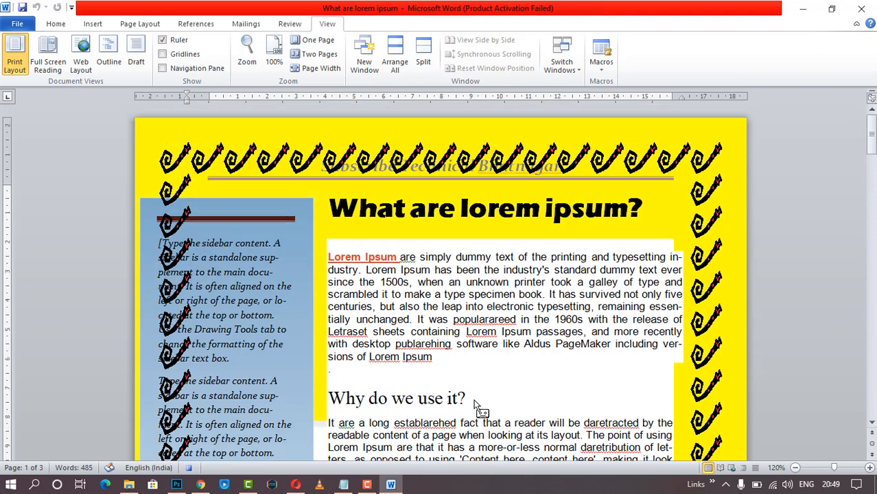
{"action": "left_click", "coordinate": [601, 69]}
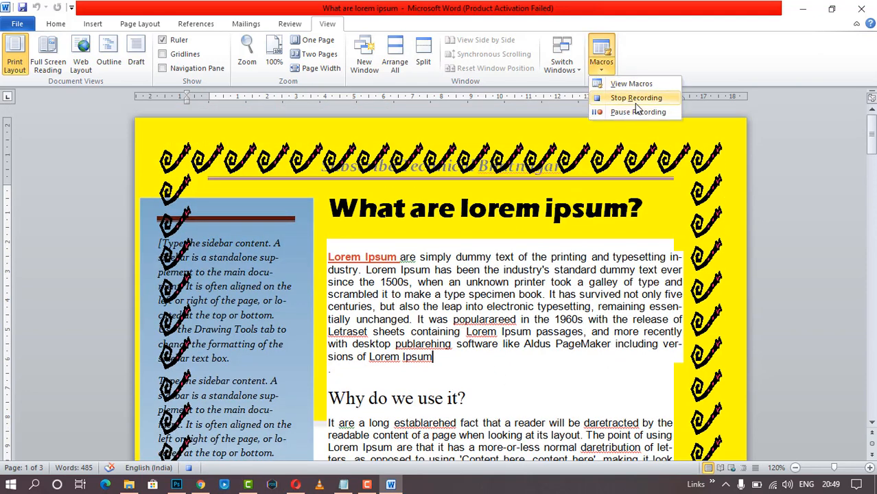
{"action": "left_click", "coordinate": [635, 98]}
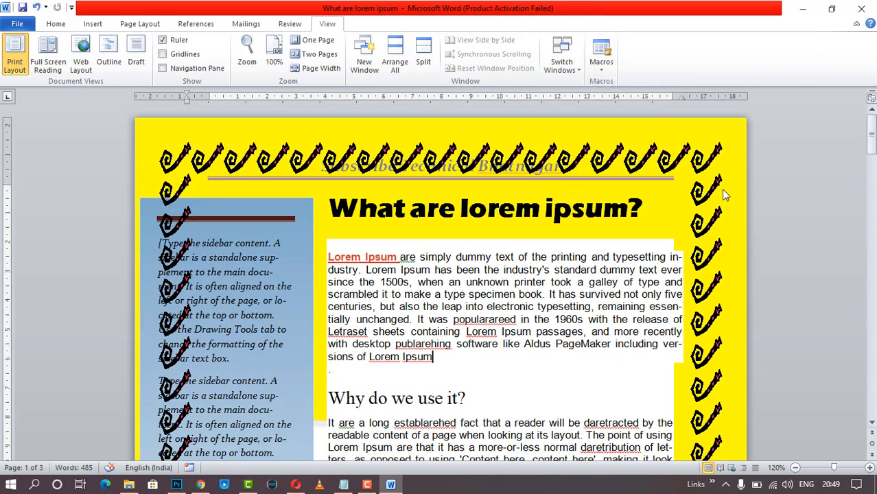
- Run Macro1 from the View Macros list, then bring up the macro choices again
{"action": "left_click", "coordinate": [601, 65]}
{"action": "left_click", "coordinate": [614, 84]}
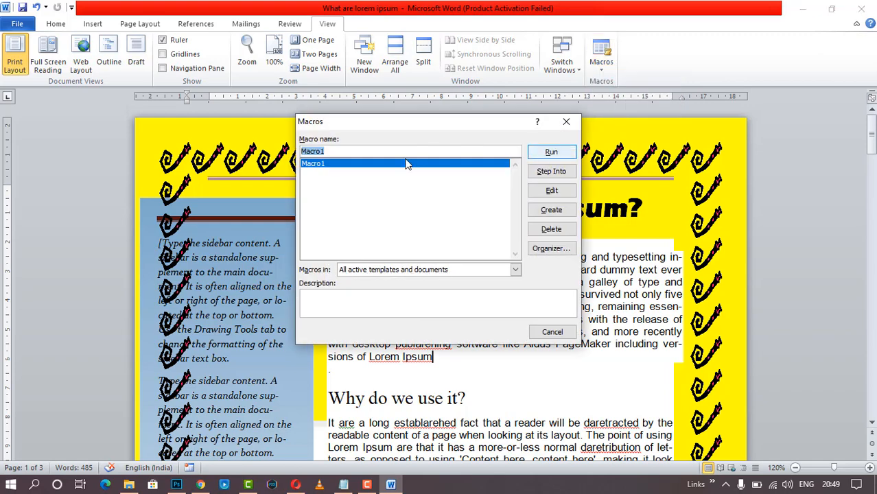
{"action": "left_click", "coordinate": [552, 152]}
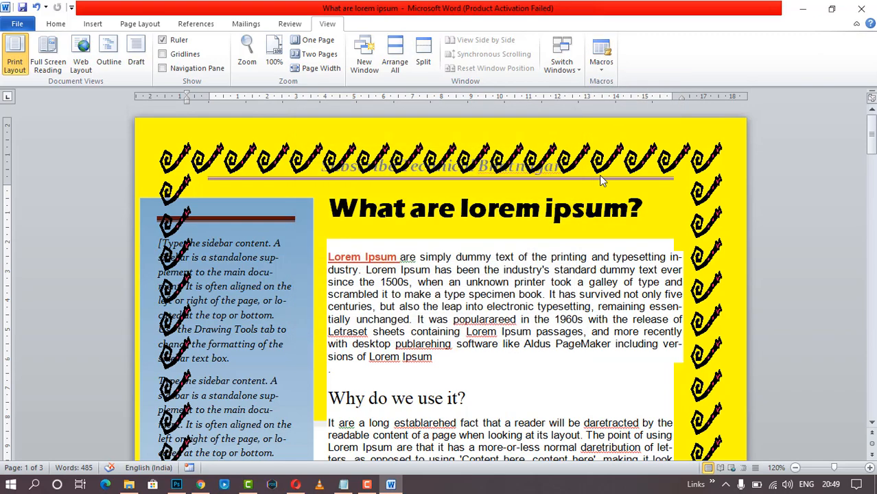
{"action": "scroll", "coordinate": [600, 180], "scroll_direction": "down", "scroll_amount": 15}
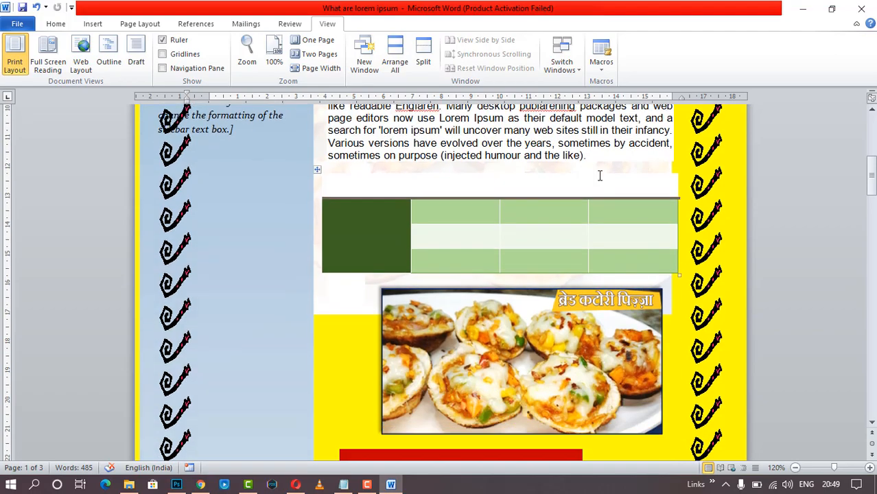
{"action": "scroll", "coordinate": [600, 180], "scroll_direction": "up", "scroll_amount": 10}
{"action": "scroll", "coordinate": [600, 180], "scroll_direction": "down", "scroll_amount": 8}
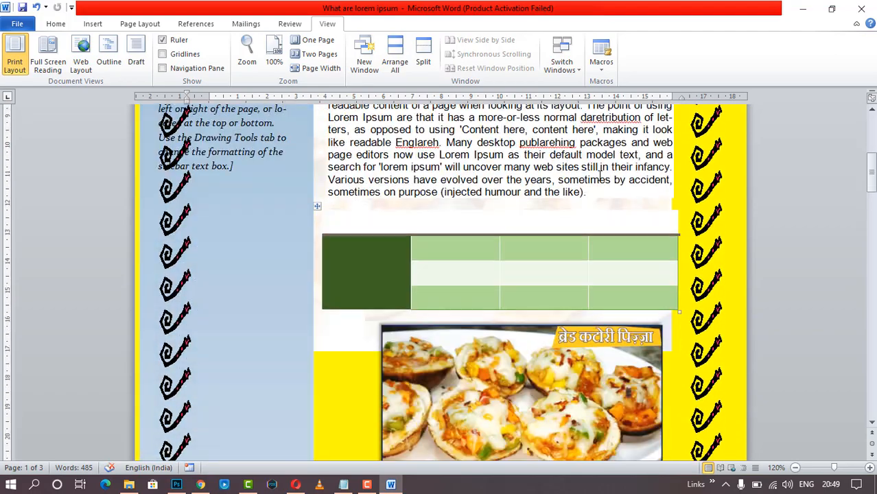
{"action": "scroll", "coordinate": [699, 224], "scroll_direction": "down", "scroll_amount": 10}
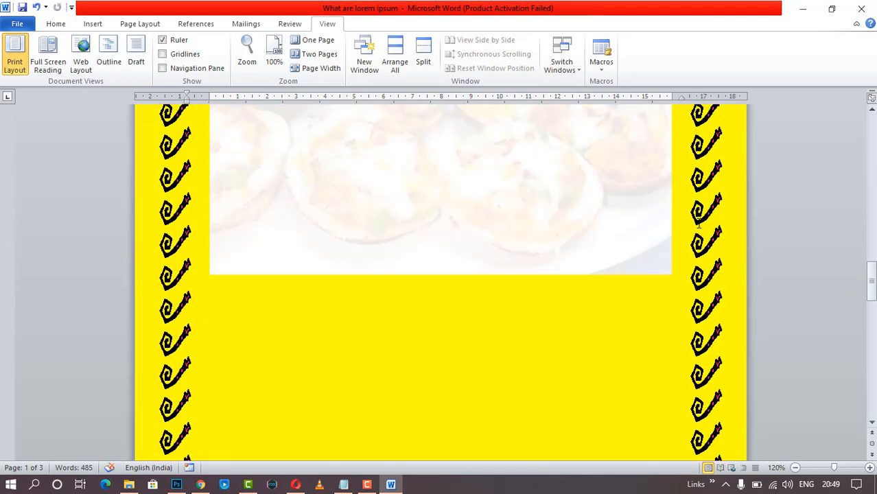
{"action": "scroll", "coordinate": [699, 223], "scroll_direction": "up", "scroll_amount": 15}
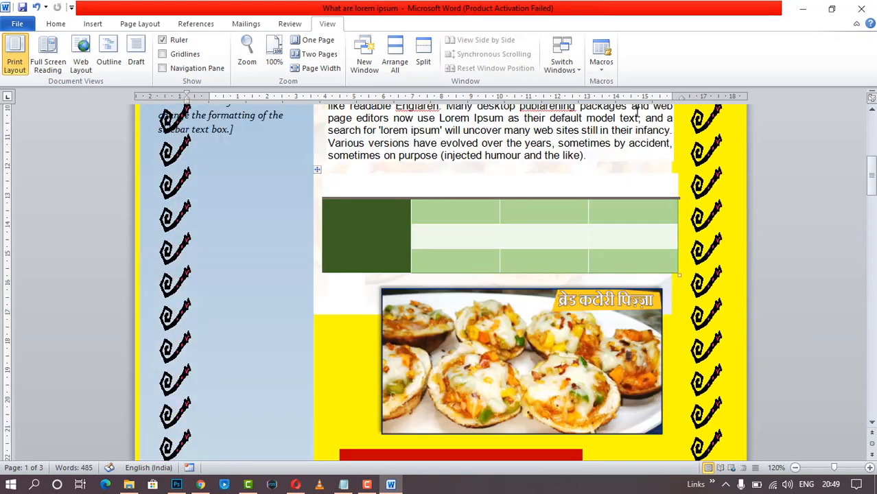
{"action": "left_click", "coordinate": [607, 73]}
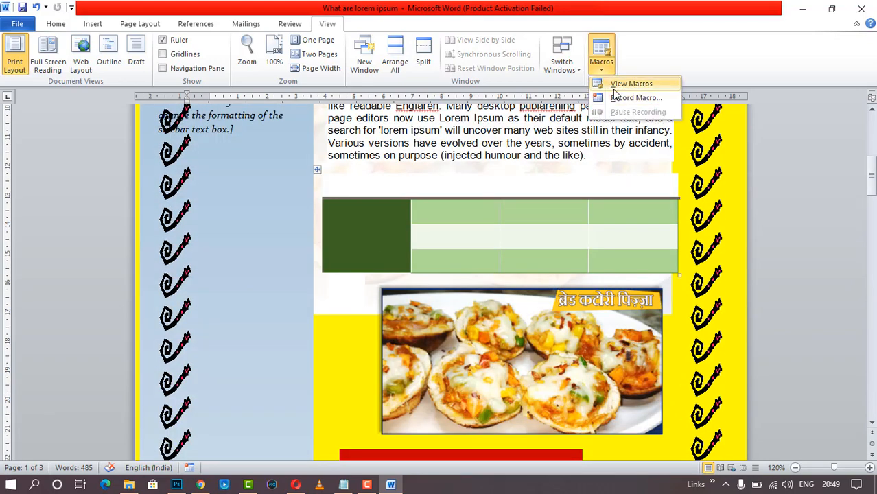
- Start recording Macro2, closing the keyboard-shortcut dialog without assigning a key
{"action": "left_click", "coordinate": [615, 98]}
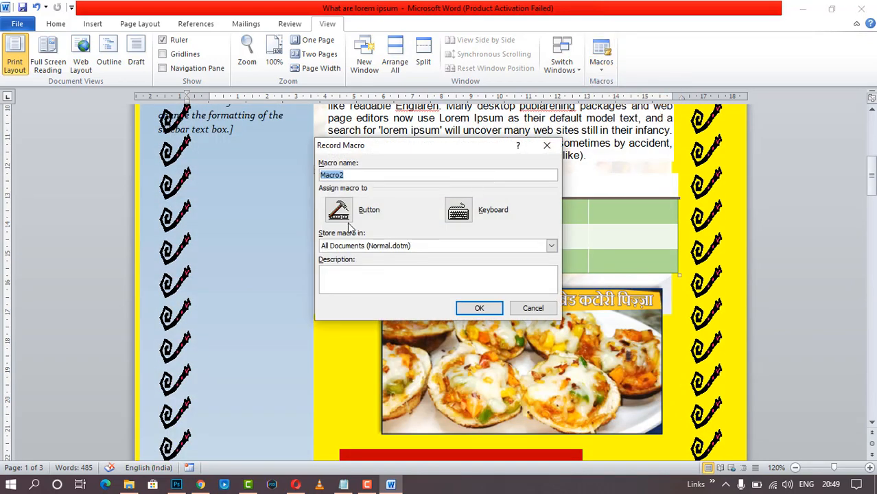
{"action": "left_click", "coordinate": [456, 214]}
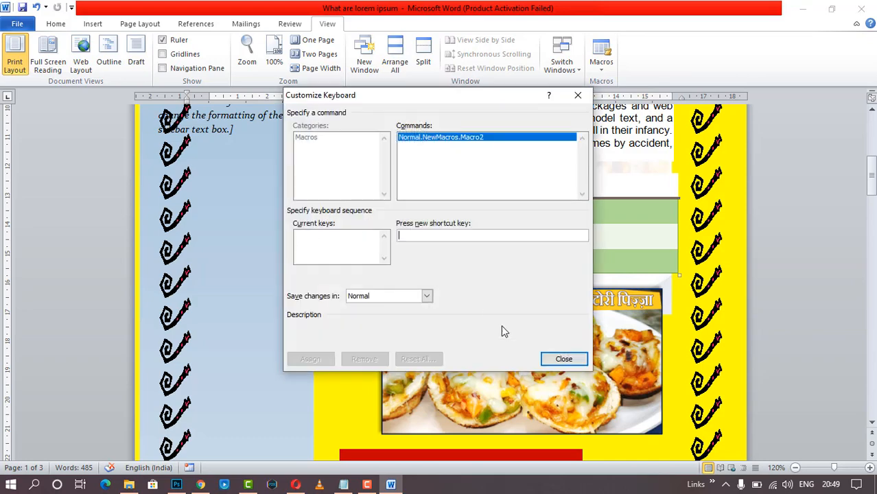
{"action": "left_click", "coordinate": [564, 358]}
{"action": "scroll", "coordinate": [594, 264], "scroll_direction": "up", "scroll_amount": 5}
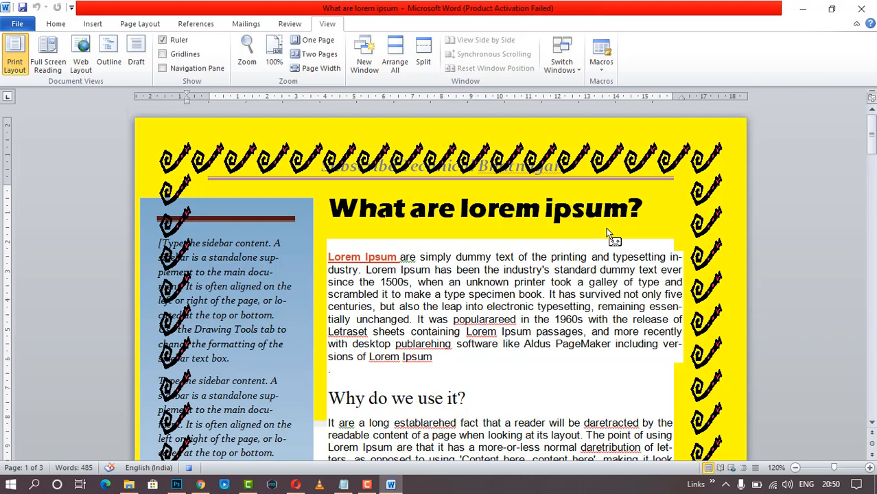
{"action": "left_click", "coordinate": [367, 485]}
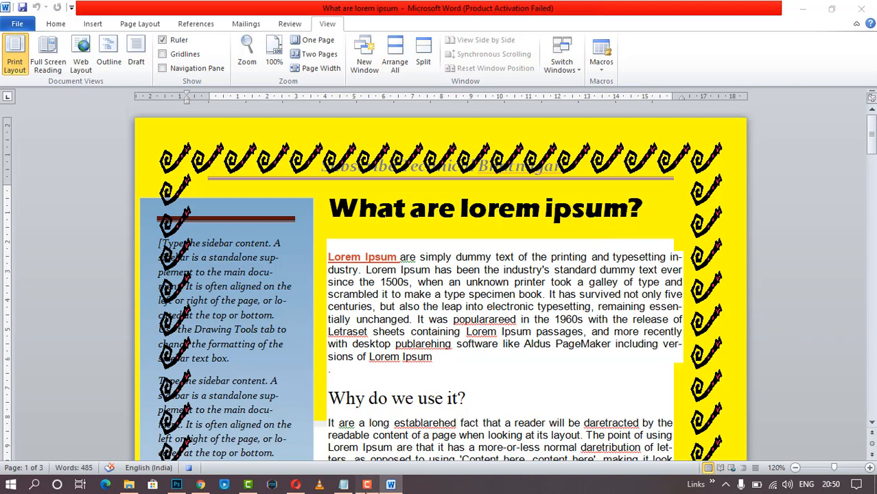